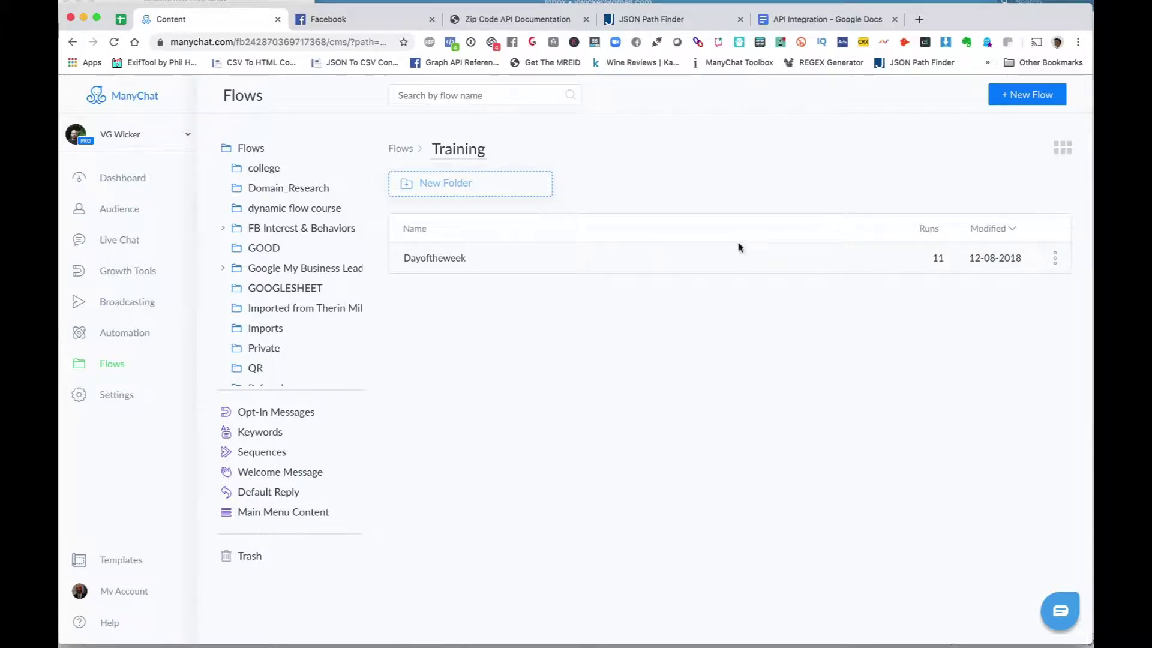
# Create a new flow named ZipCodeFinder in the Training folder
pyautogui.click(1023, 95)
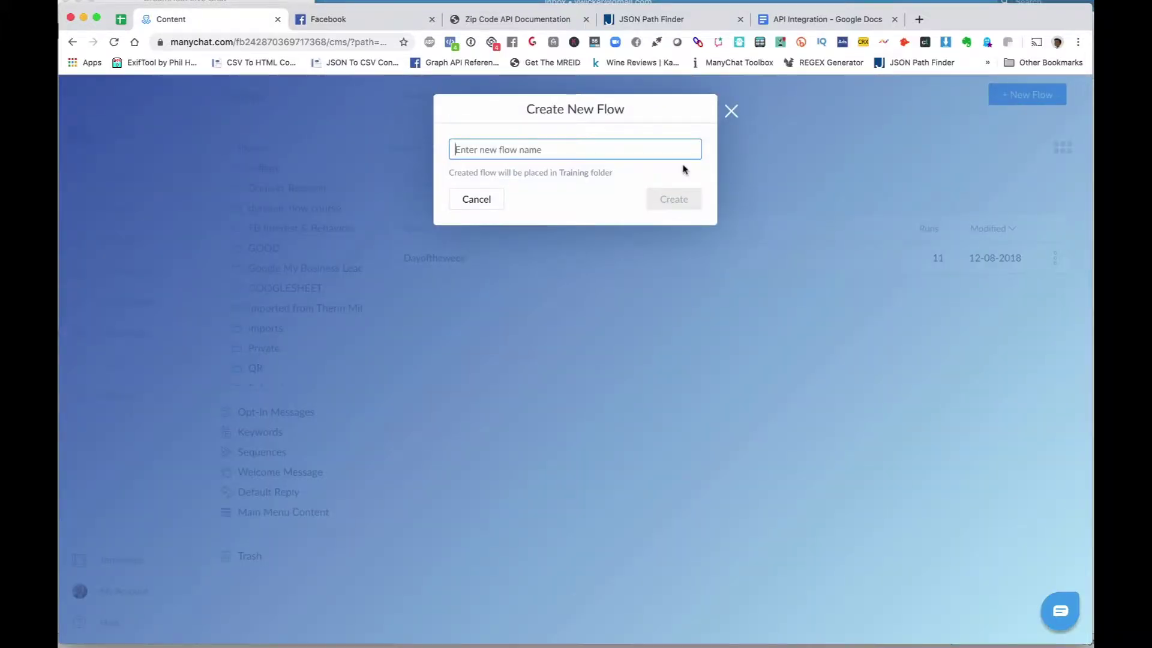
pyautogui.write('ZipCodeFinder')
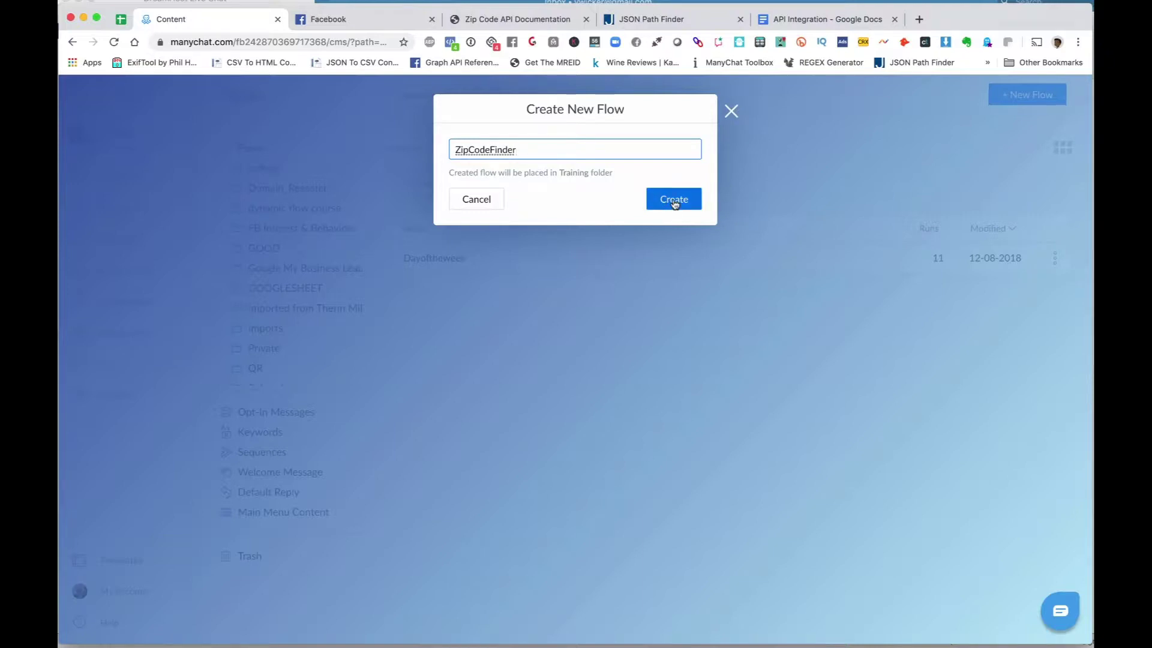
pyautogui.click(674, 200)
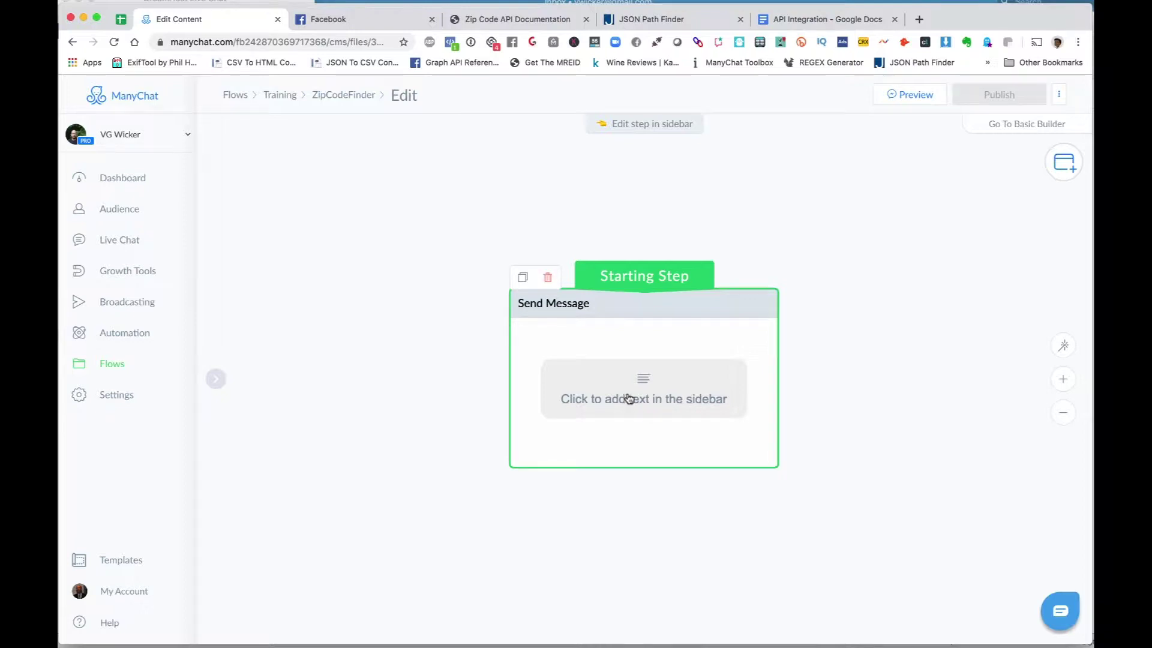
# Make the first message 'Welcome, thanks for signing up!', then add a 3-second delay and a blank text block
pyautogui.click(635, 403)
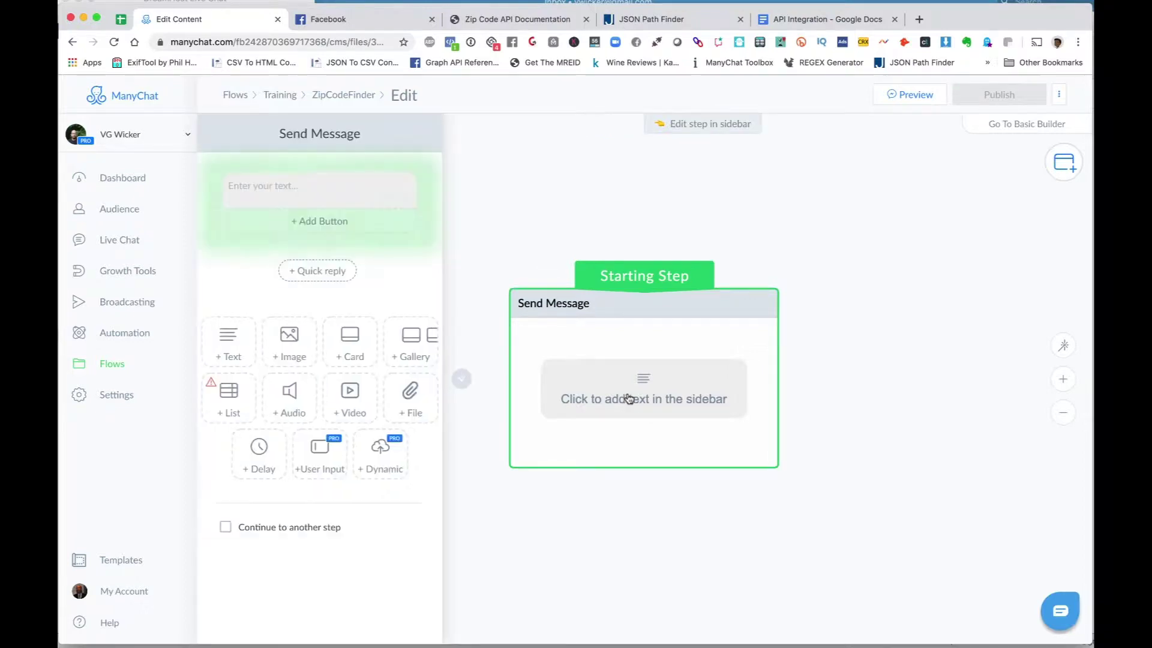
pyautogui.click(321, 183)
pyautogui.write('Welco')
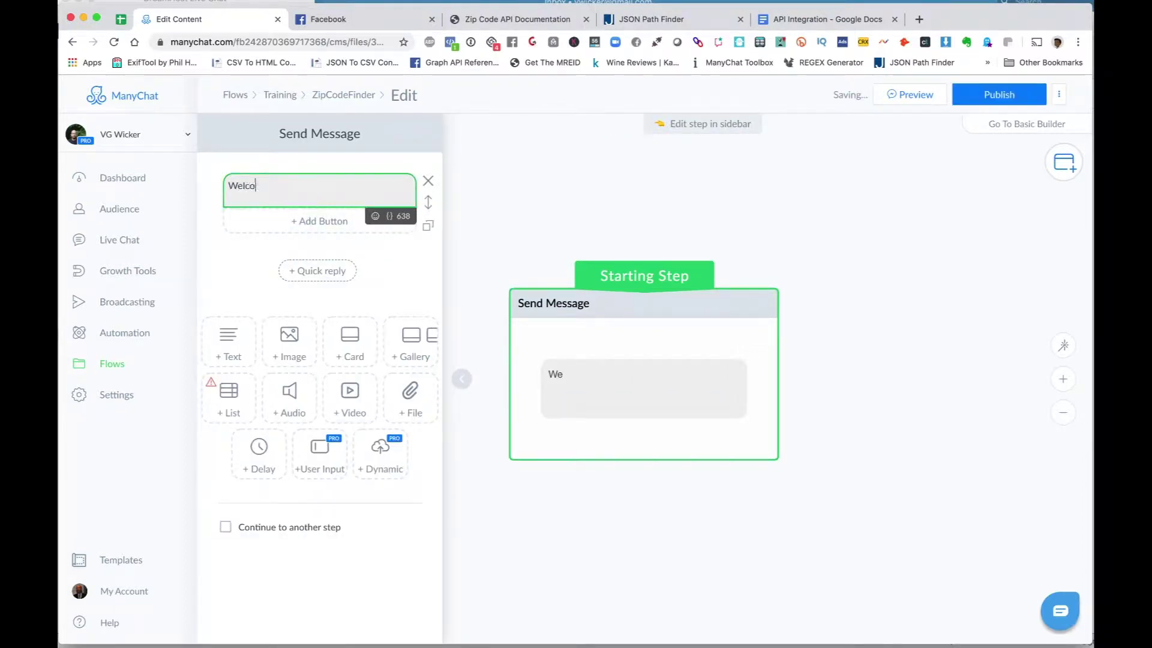
pyautogui.write('me, thanks for')
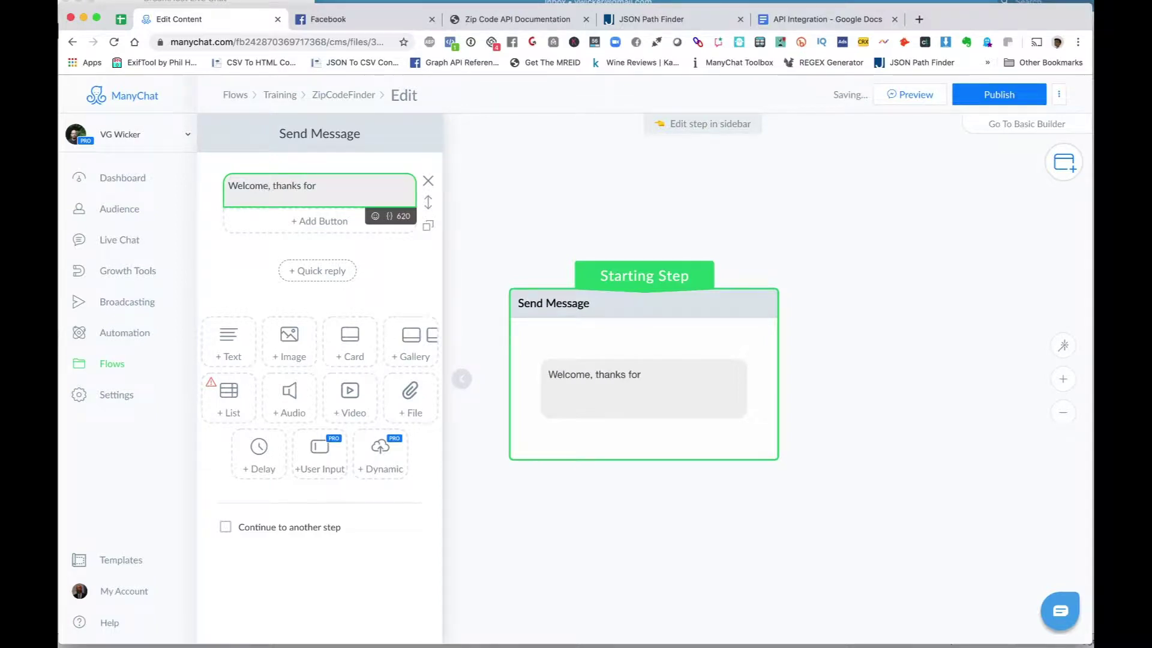
pyautogui.write(' signing up,')
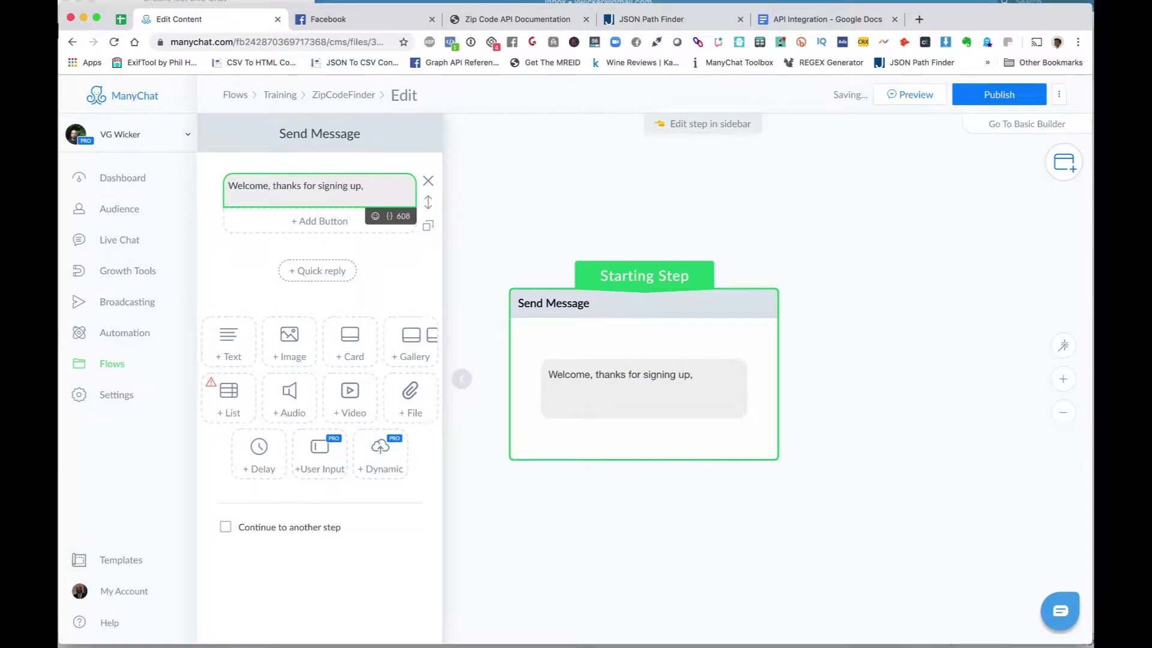
pyautogui.write(' check')
pyautogui.press('BackSpace')
pyautogui.press('BackSpace')
pyautogui.press('BackSpace')
pyautogui.press('BackSpace')
pyautogui.press('BackSpace')
pyautogui.press('BackSpace')
pyautogui.press('BackSpace')
pyautogui.press('BackSpace')
pyautogui.write('!')
pyautogui.click(255, 453)
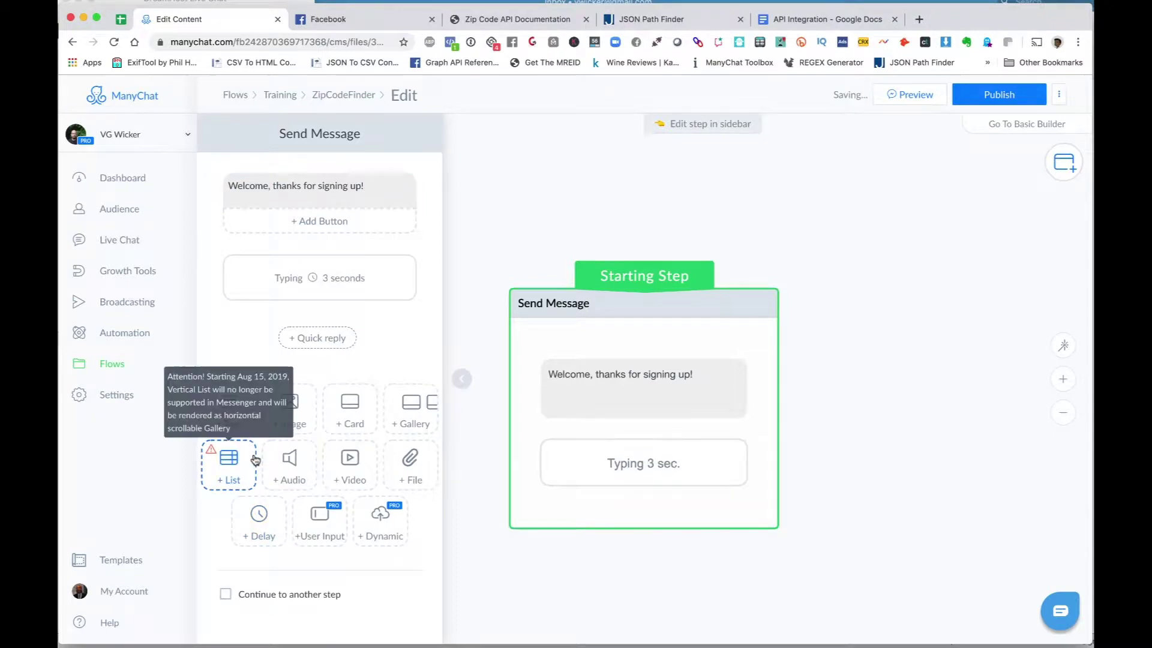
pyautogui.click(231, 407)
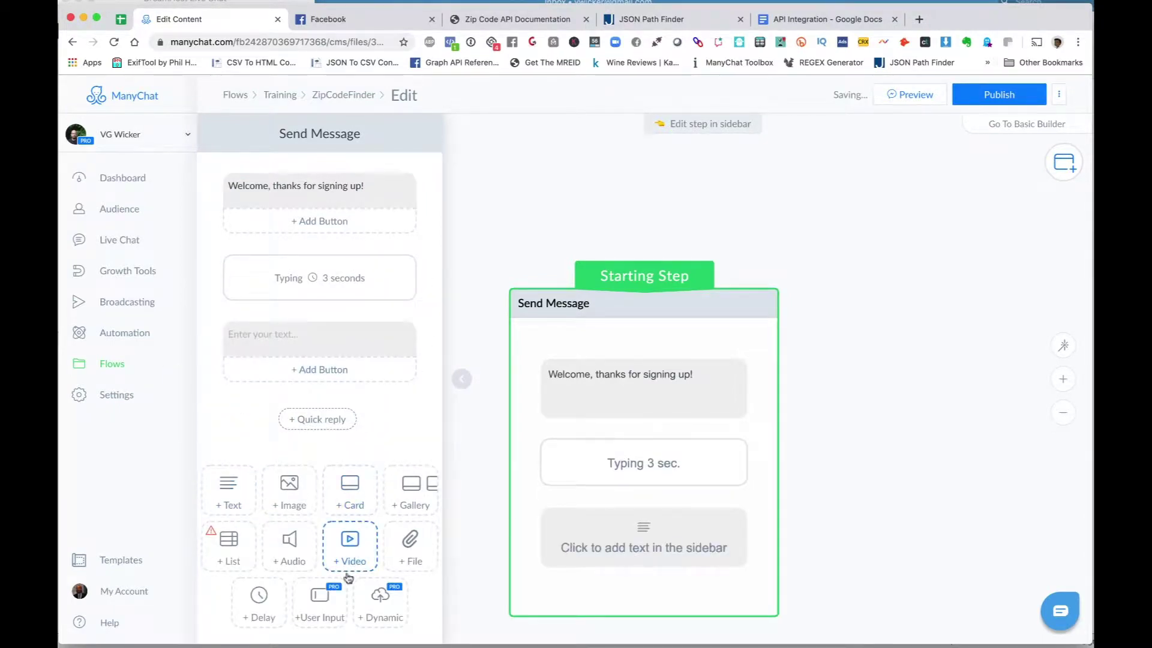
# Replace the empty text with a user input asking for the street address only, using {{First Name}}
pyautogui.click(320, 600)
pyautogui.click(428, 329)
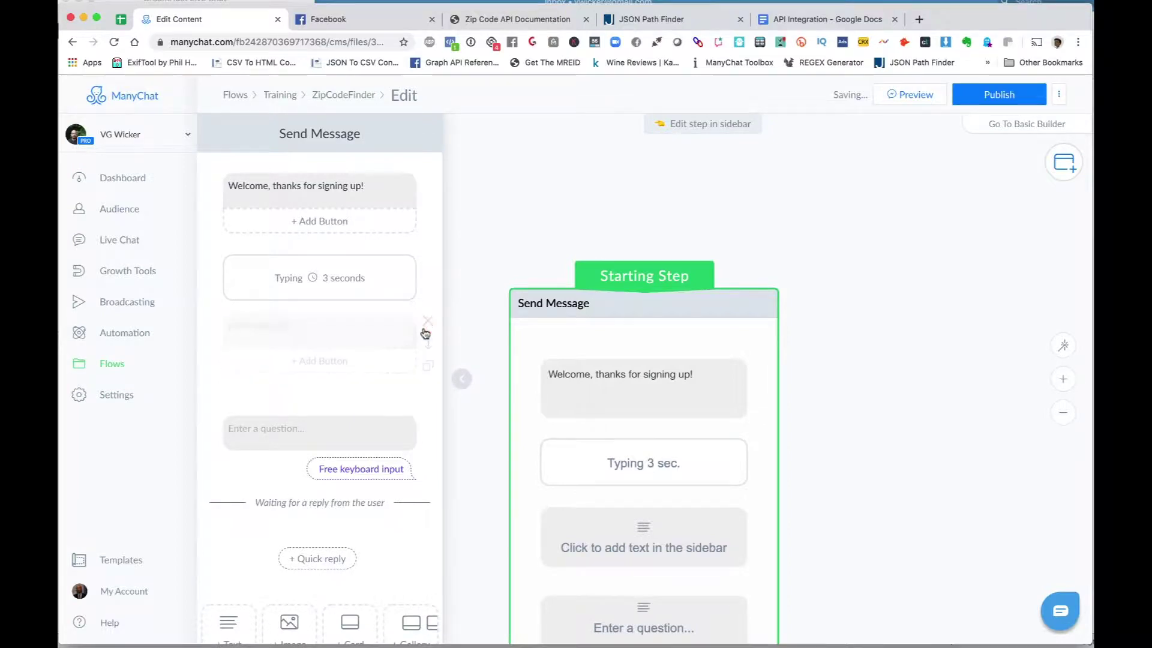
pyautogui.click(327, 348)
pyautogui.write('W')
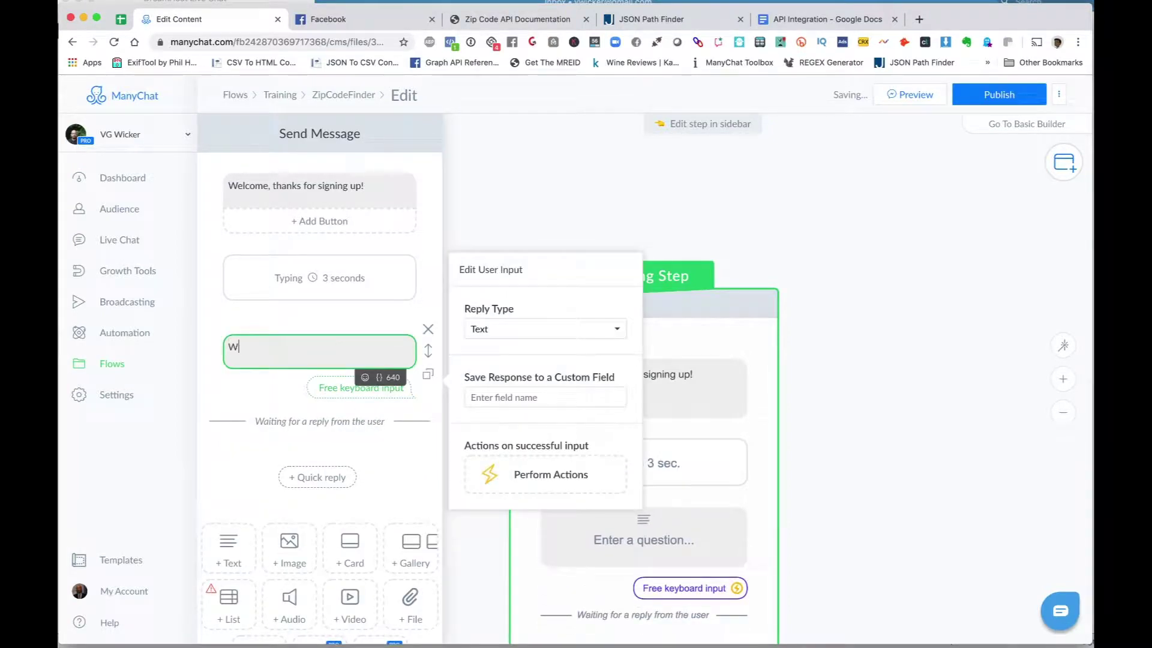
pyautogui.write("hat's your s")
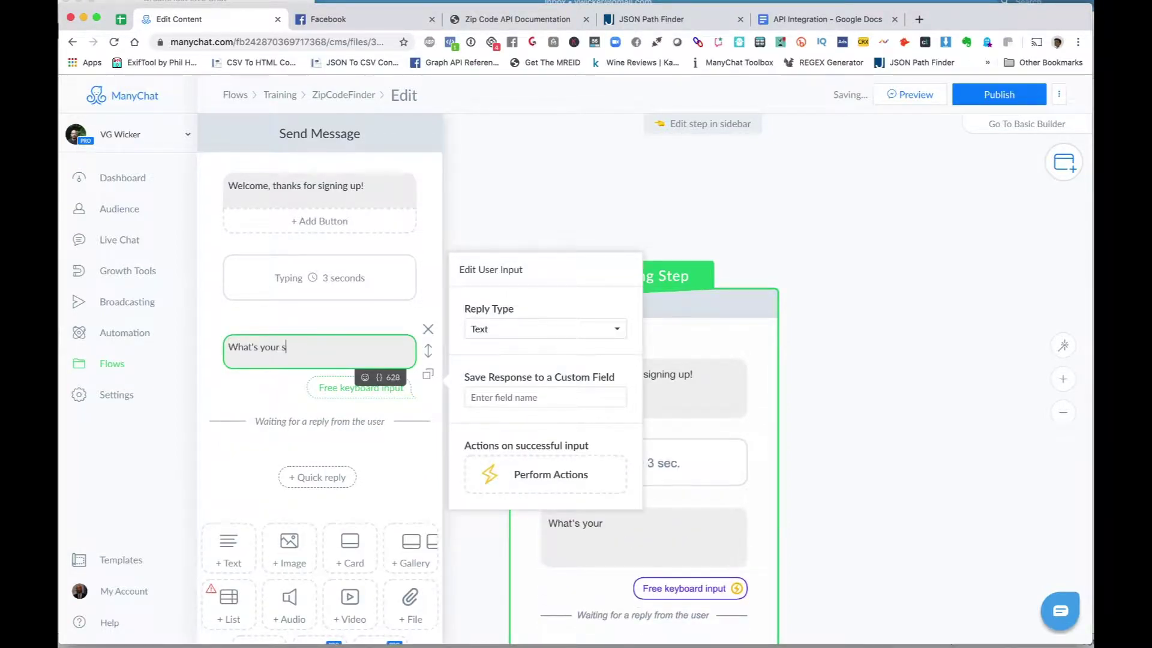
pyautogui.write('treet address{{')
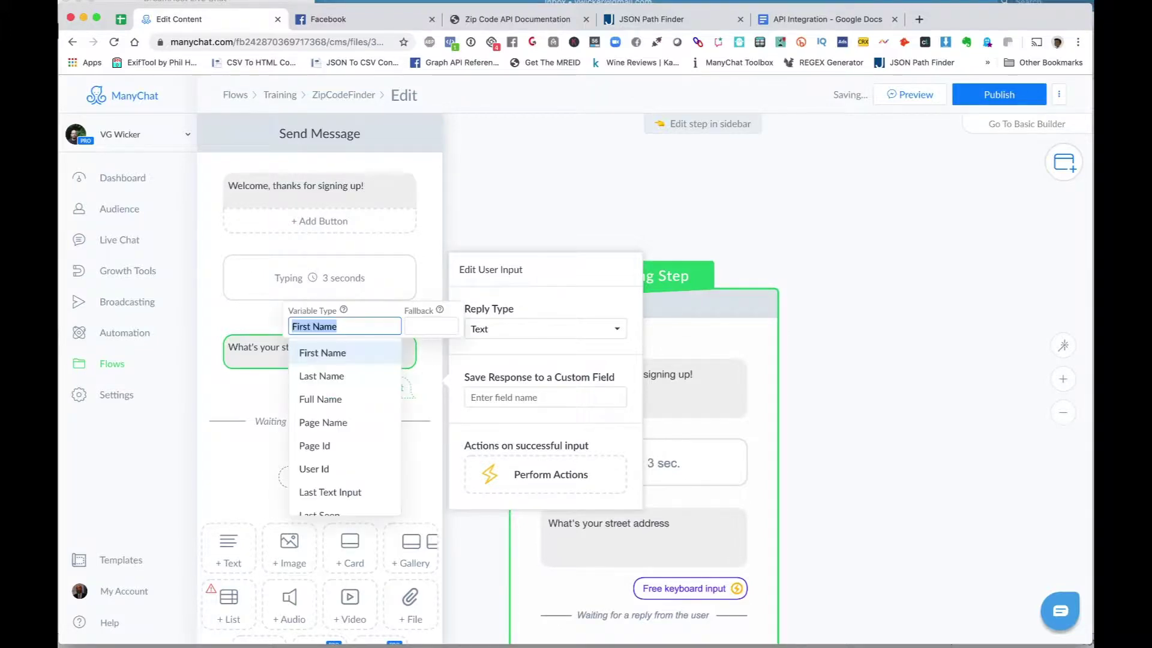
pyautogui.press('Return')
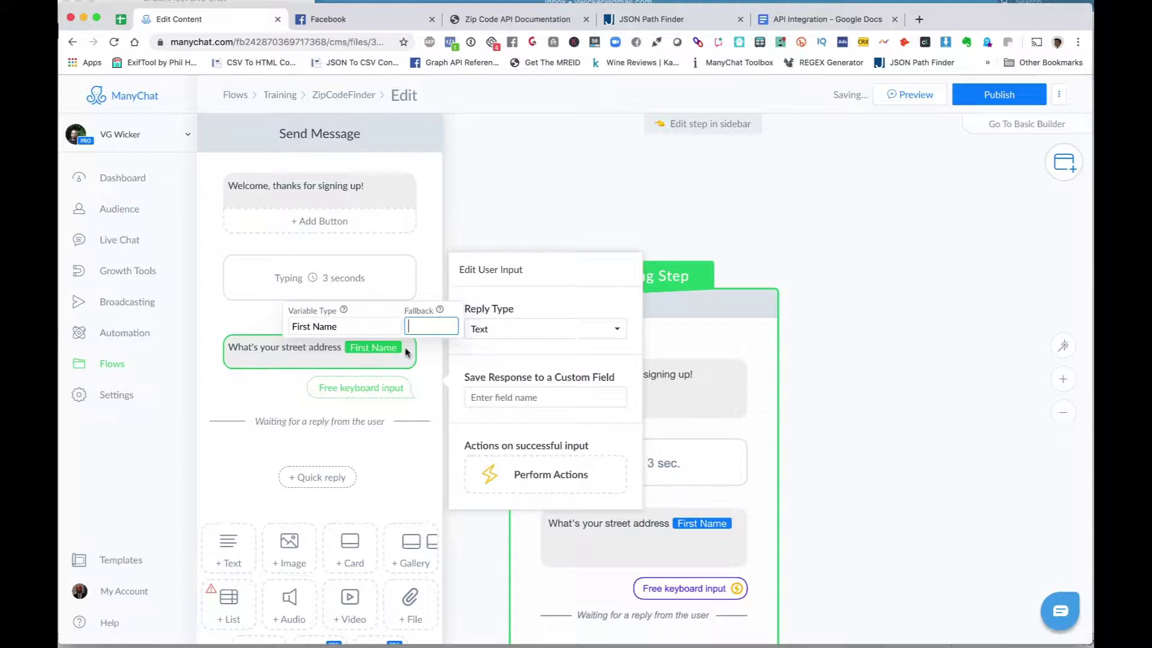
pyautogui.click(406, 350)
pyautogui.write('?')
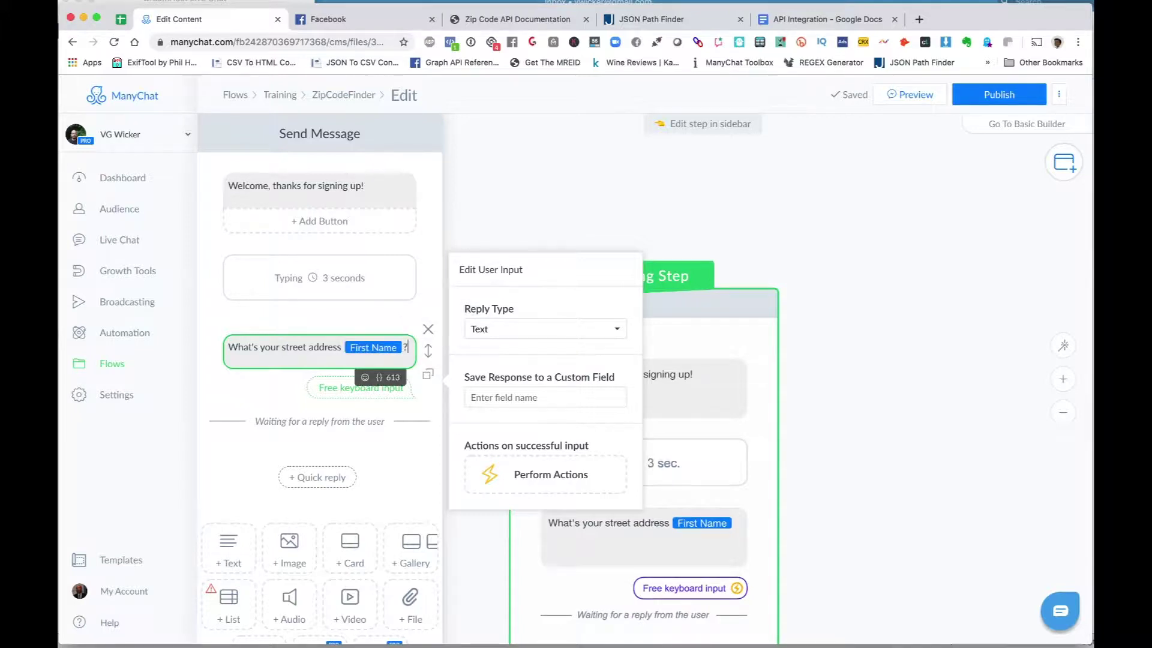
pyautogui.press('Return')
pyautogui.write('Just the street')
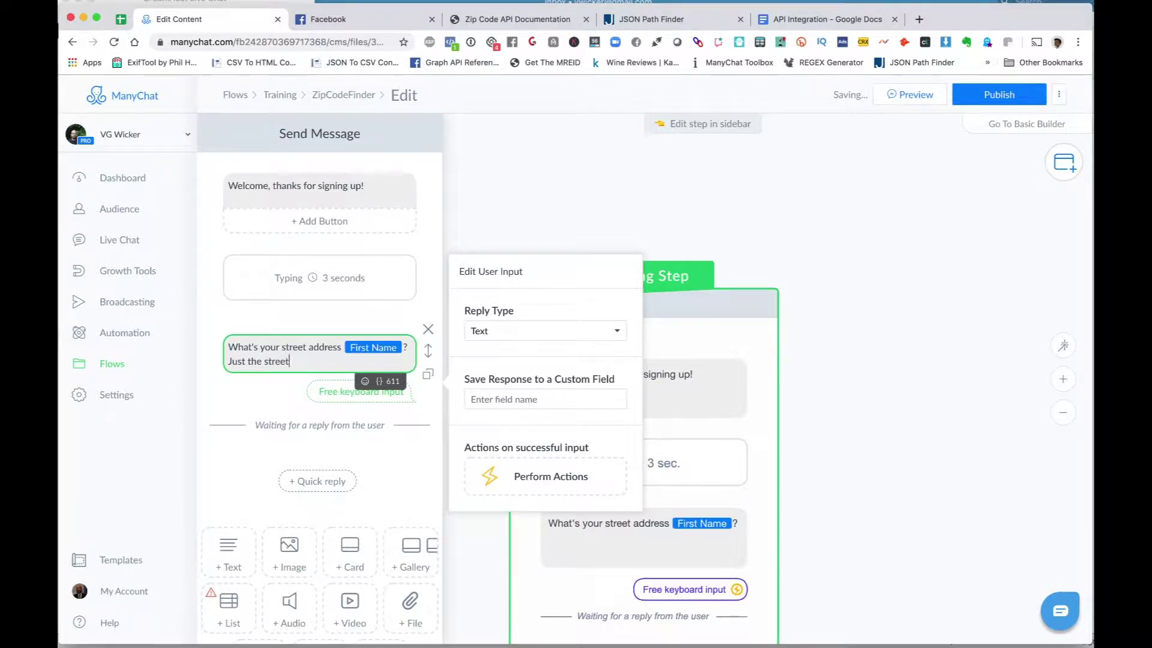
pyautogui.write(' address. not t')
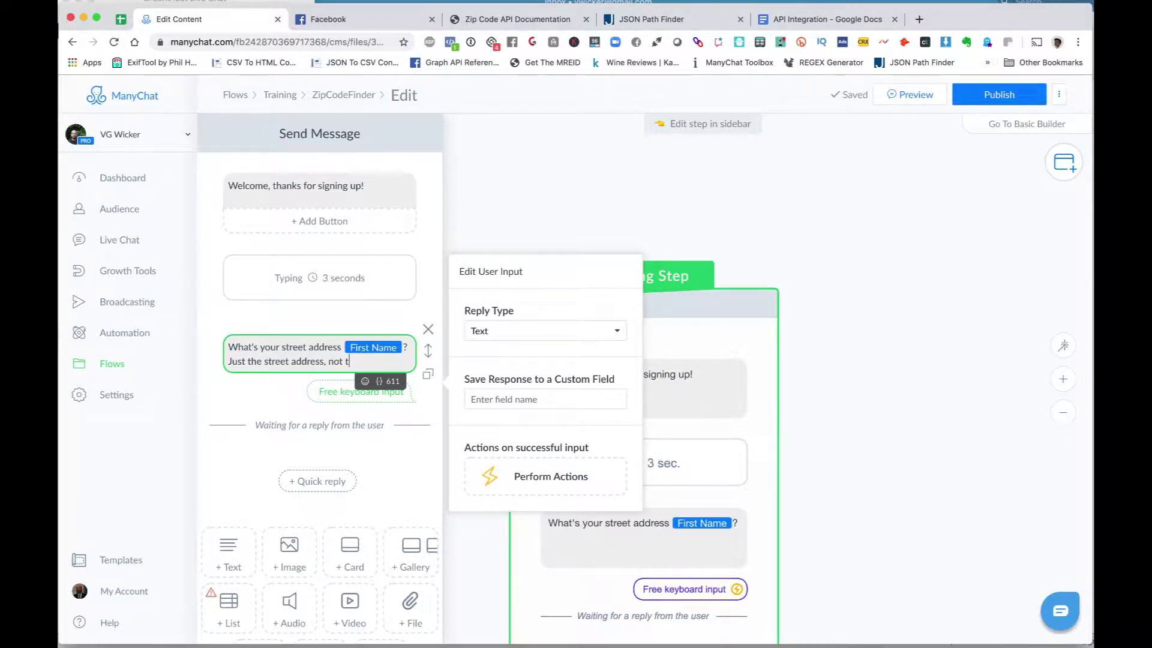
pyautogui.write('he city and state ')
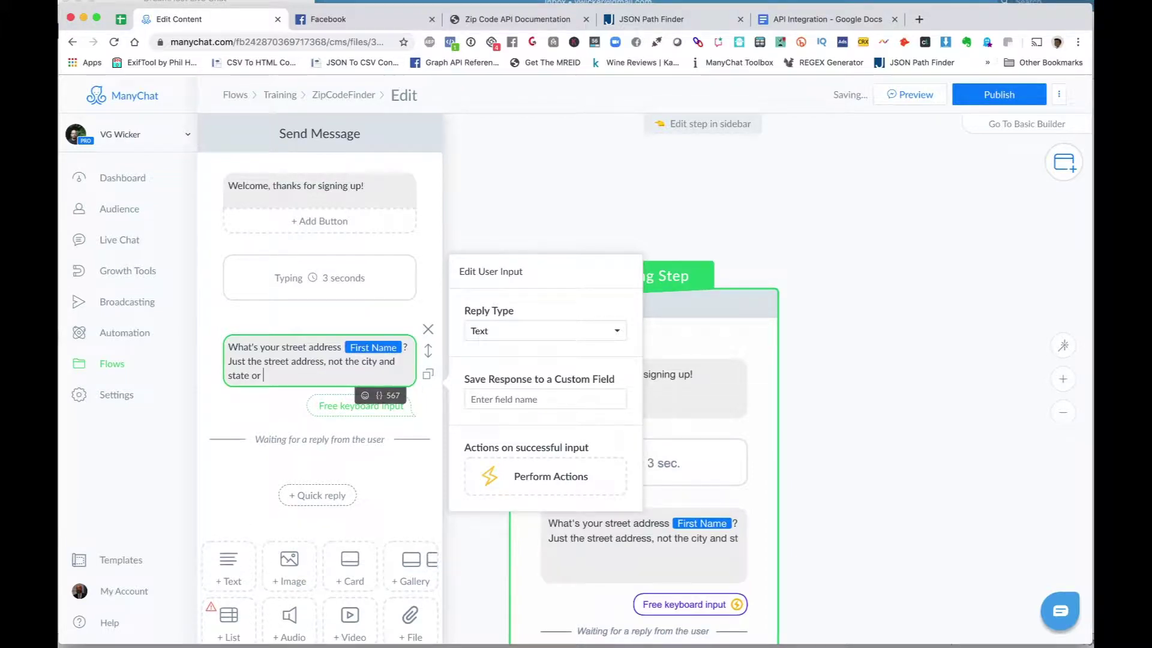
pyautogui.write('.')
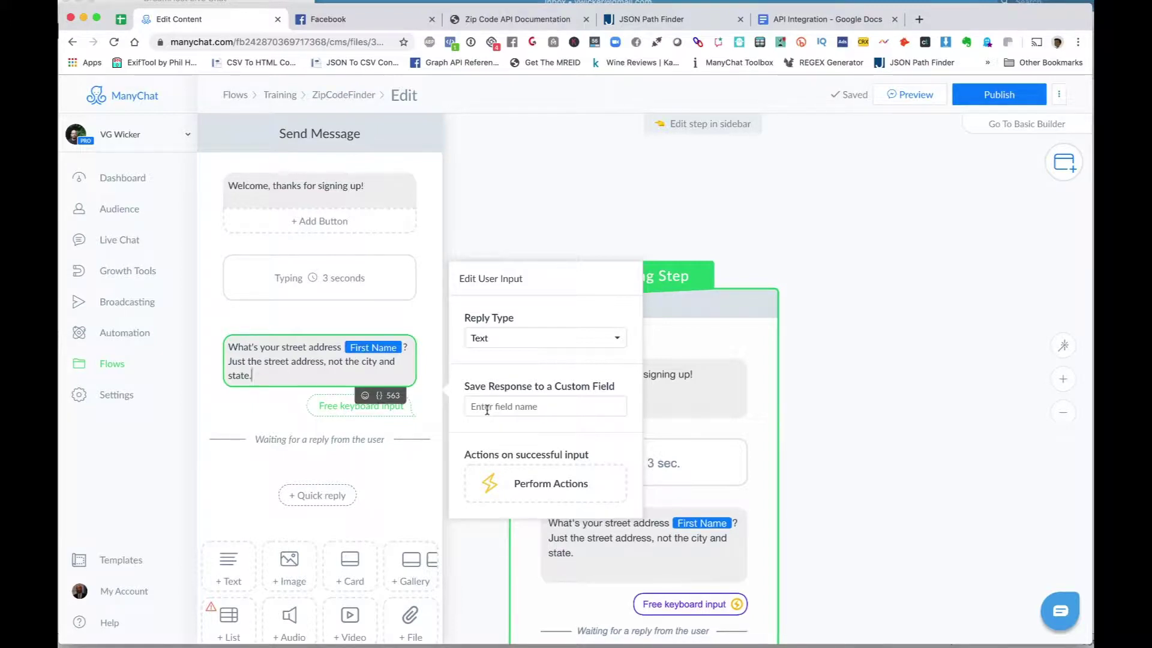
# Save the reply to a new custom field street_address, described as 'training_street address'
pyautogui.click(486, 409)
pyautogui.write('streey')
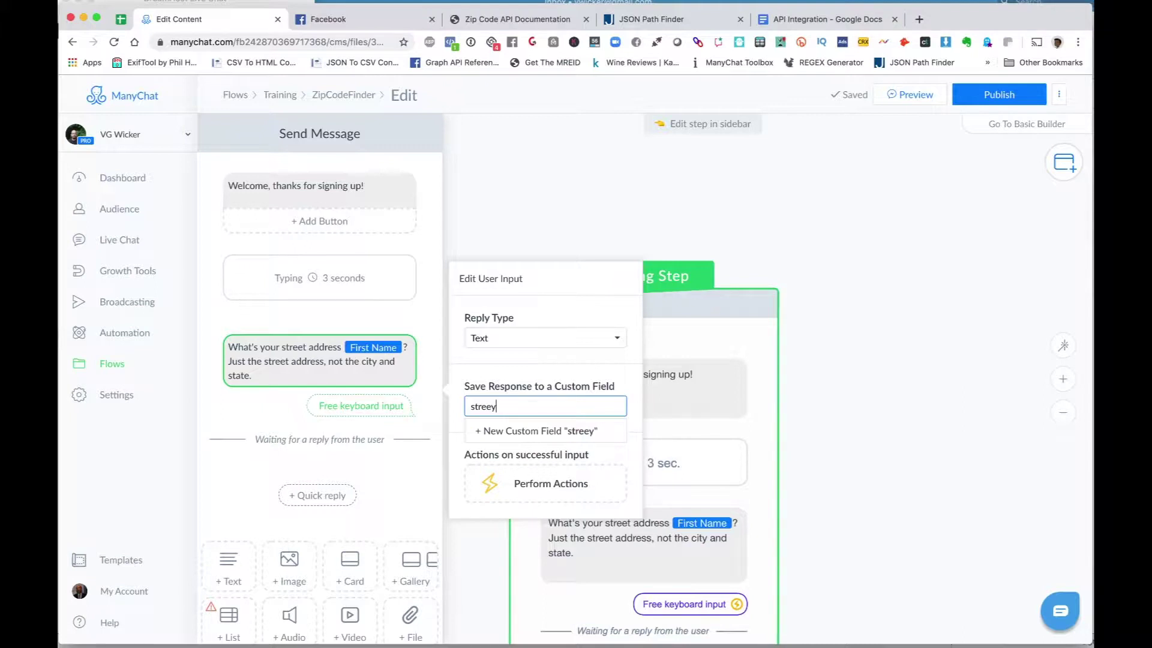
pyautogui.press('BackSpace')
pyautogui.write('t_address')
pyautogui.click(498, 432)
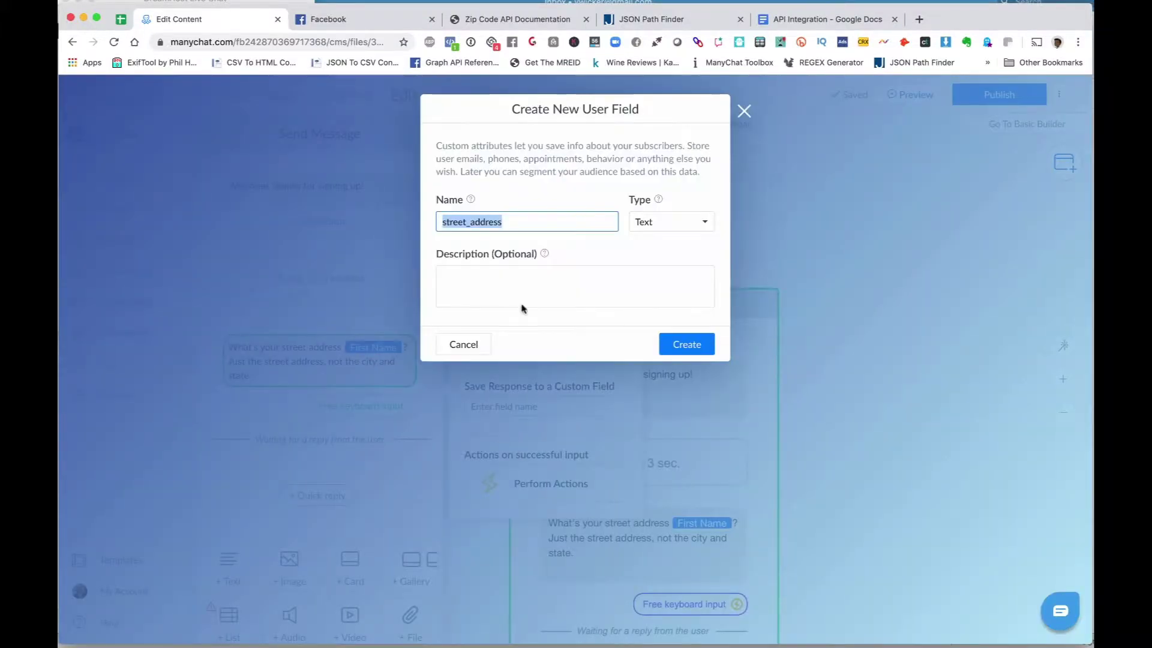
pyautogui.click(543, 286)
pyautogui.write('training_street address')
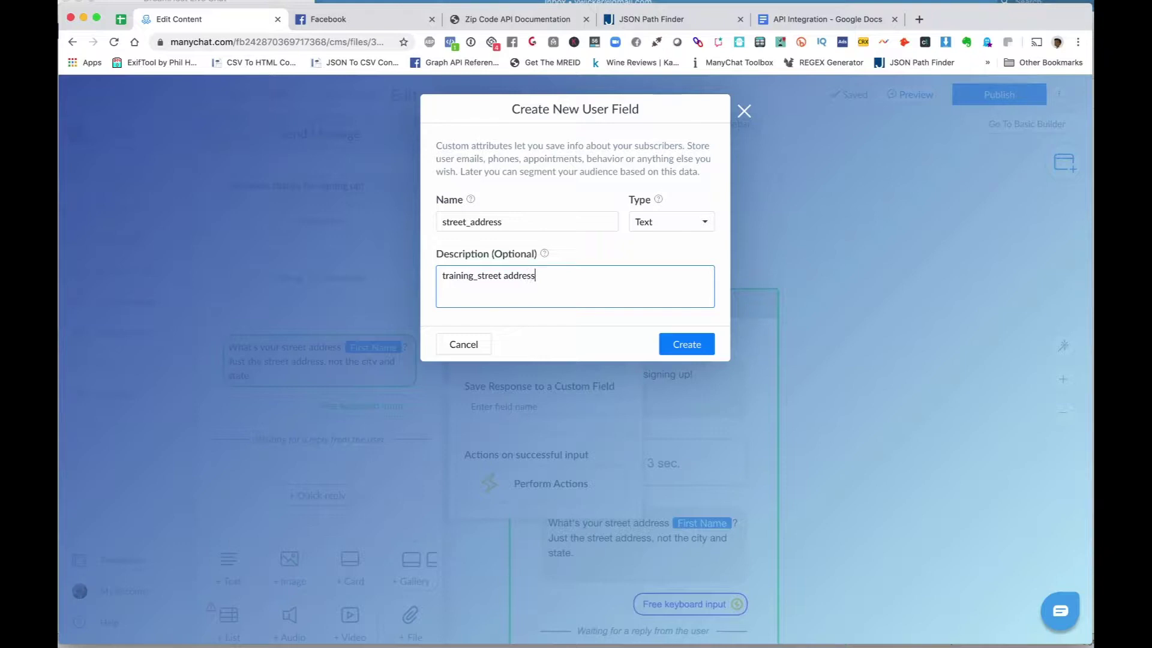
pyautogui.click(687, 345)
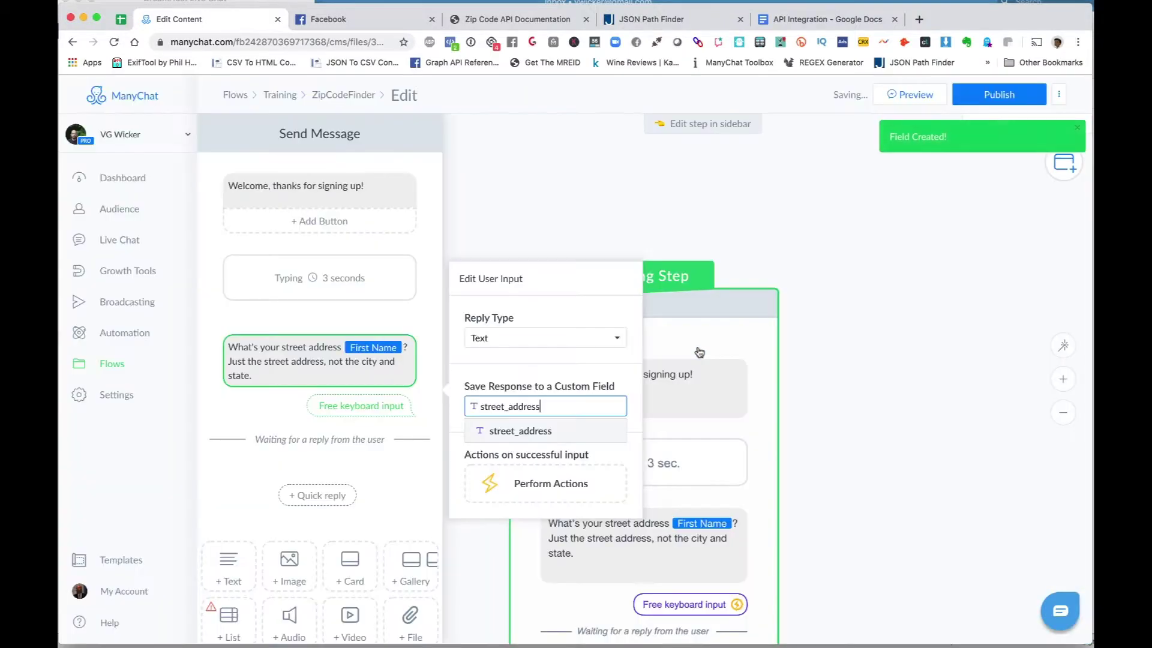
pyautogui.click(383, 474)
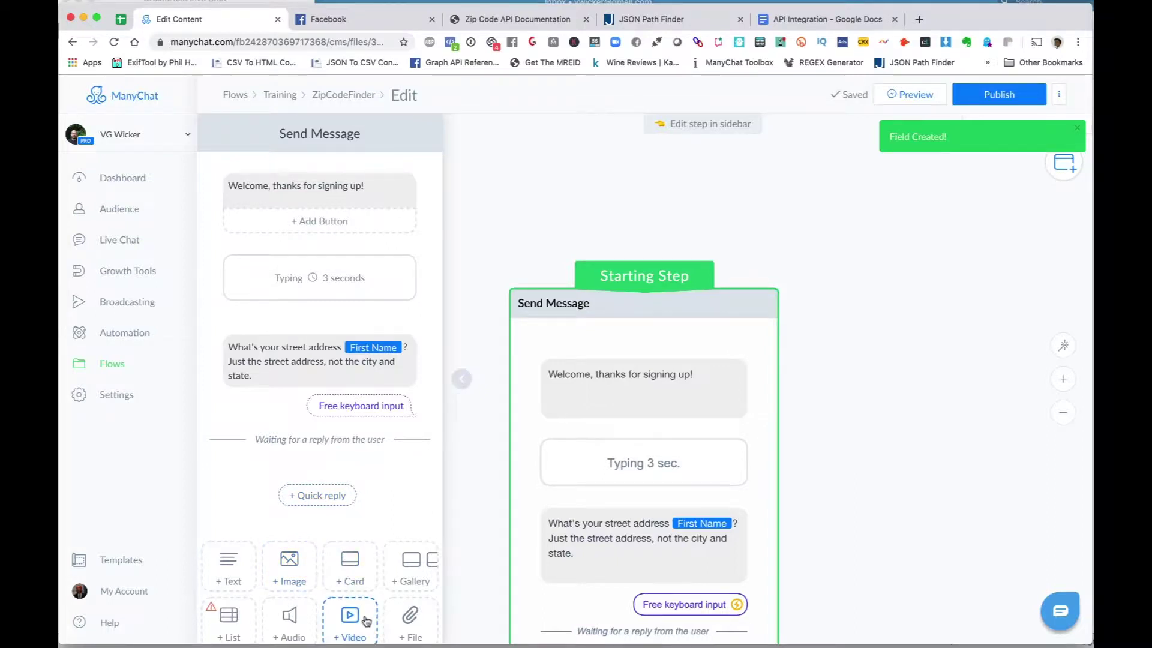
pyautogui.scroll(-3, 366, 621)
pyautogui.rightClick(334, 532)
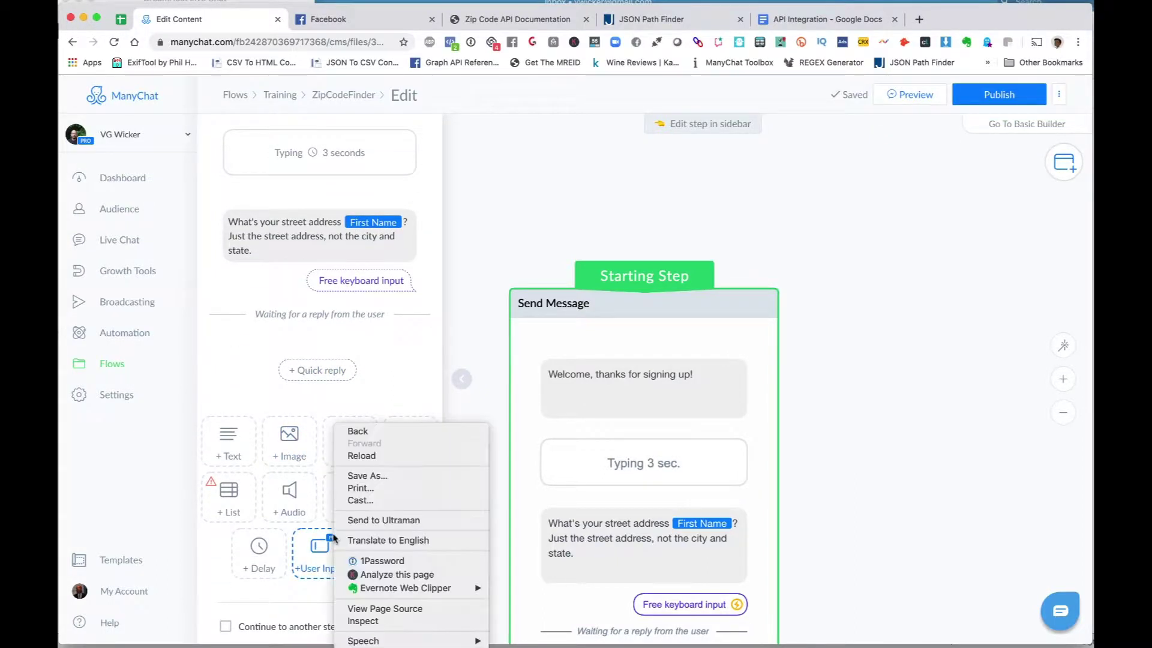
# Add a second user input asking "what's your zip code?"
pyautogui.click(283, 597)
pyautogui.click(315, 561)
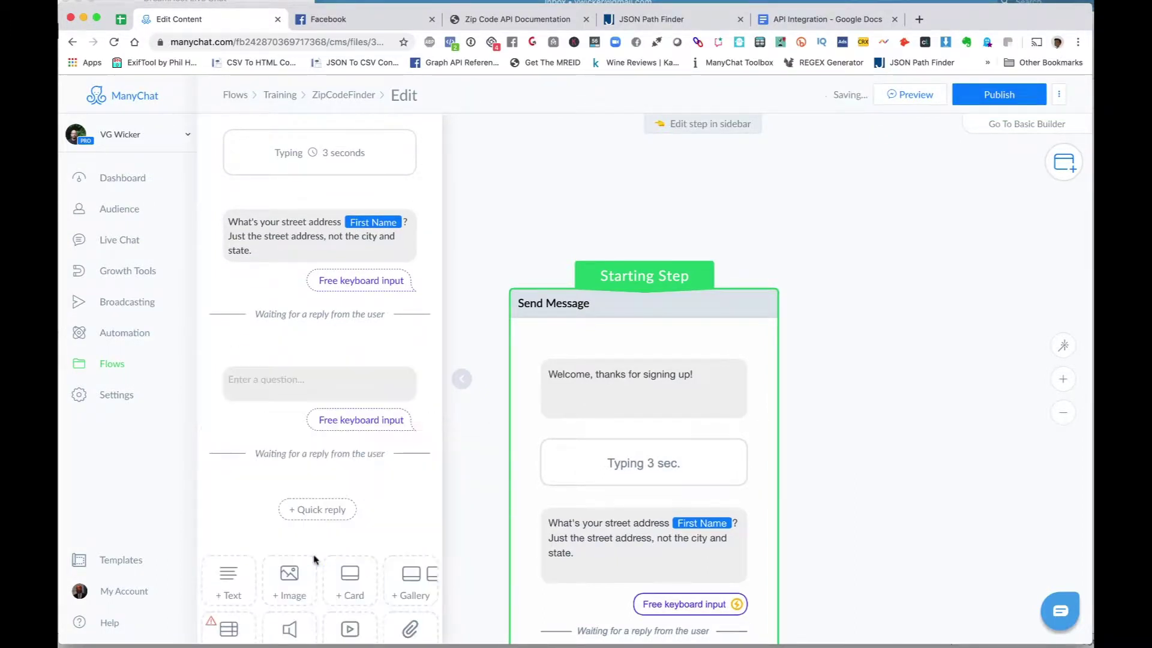
pyautogui.click(258, 386)
pyautogui.write("what's your")
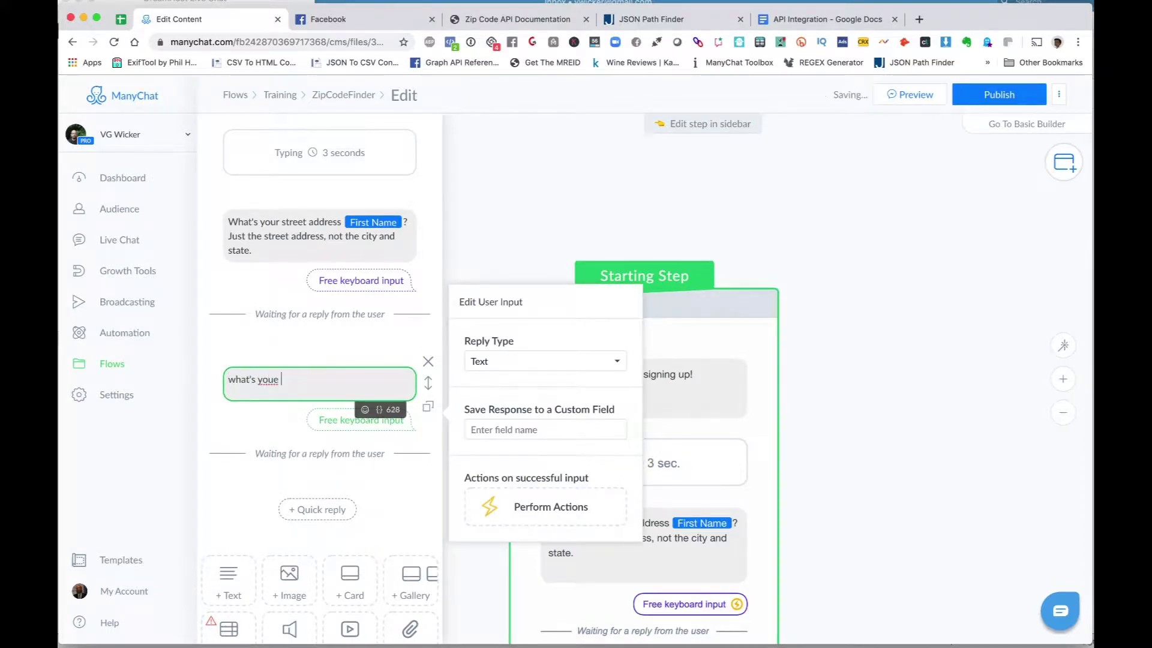
pyautogui.write(' zip or postal ca')
pyautogui.press('BackSpace')
pyautogui.write('od')
pyautogui.press('BackSpace')
pyautogui.press('BackSpace')
pyautogui.press('BackSpace')
pyautogui.press('BackSpace')
pyautogui.press('BackSpace')
pyautogui.press('BackSpace')
pyautogui.press('BackSpace')
pyautogui.press('BackSpace')
pyautogui.press('BackSpace')
pyautogui.press('BackSpace')
pyautogui.press('BackSpace')
pyautogui.press('BackSpace')
pyautogui.write('code')
# Save the zip reply to a new text field training_zip, described as 'training_zip code'
pyautogui.click(511, 429)
pyautogui.write('training_zip')
pyautogui.click(530, 459)
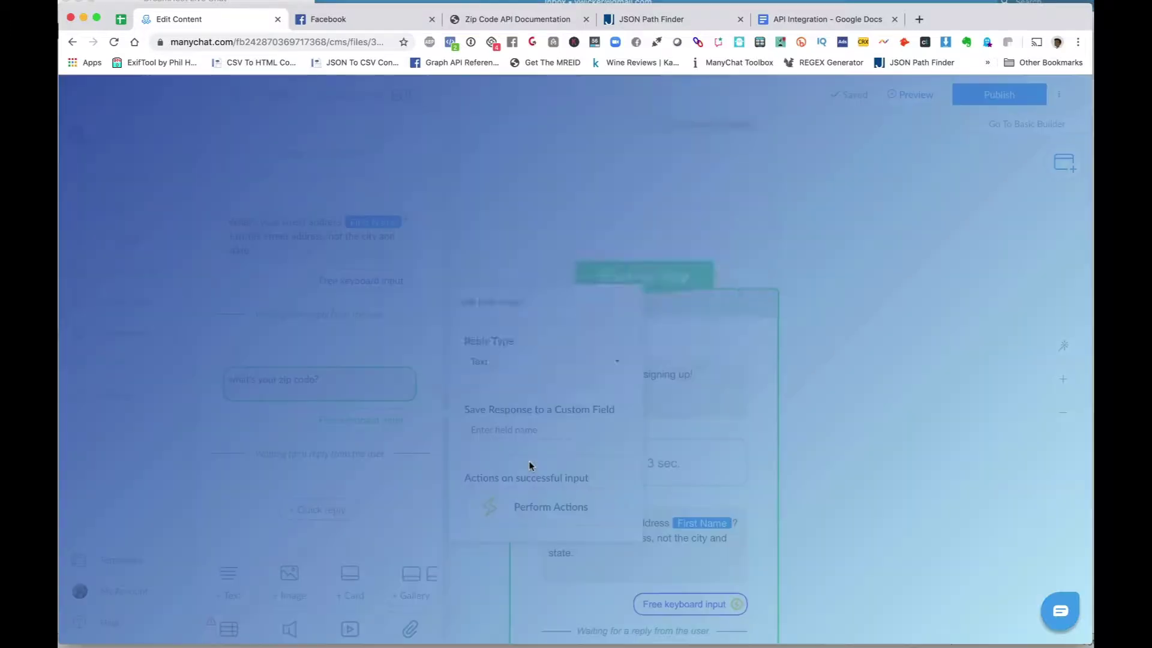
pyautogui.click(501, 281)
pyautogui.write('train')
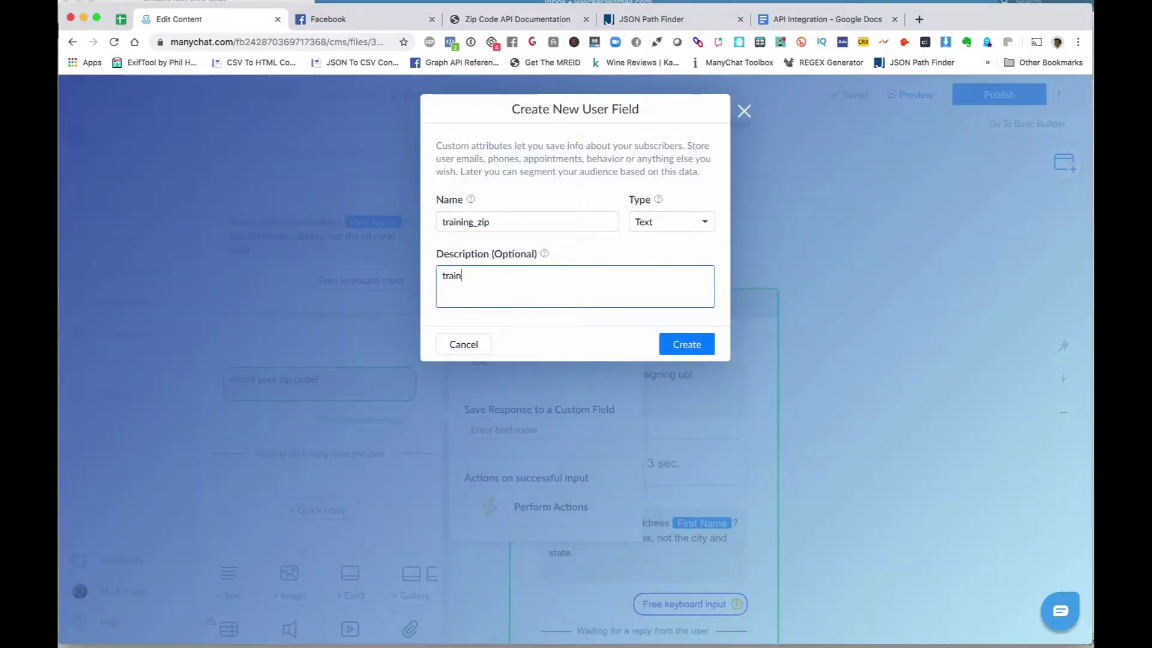
pyautogui.write('ing_zip code')
pyautogui.click(676, 341)
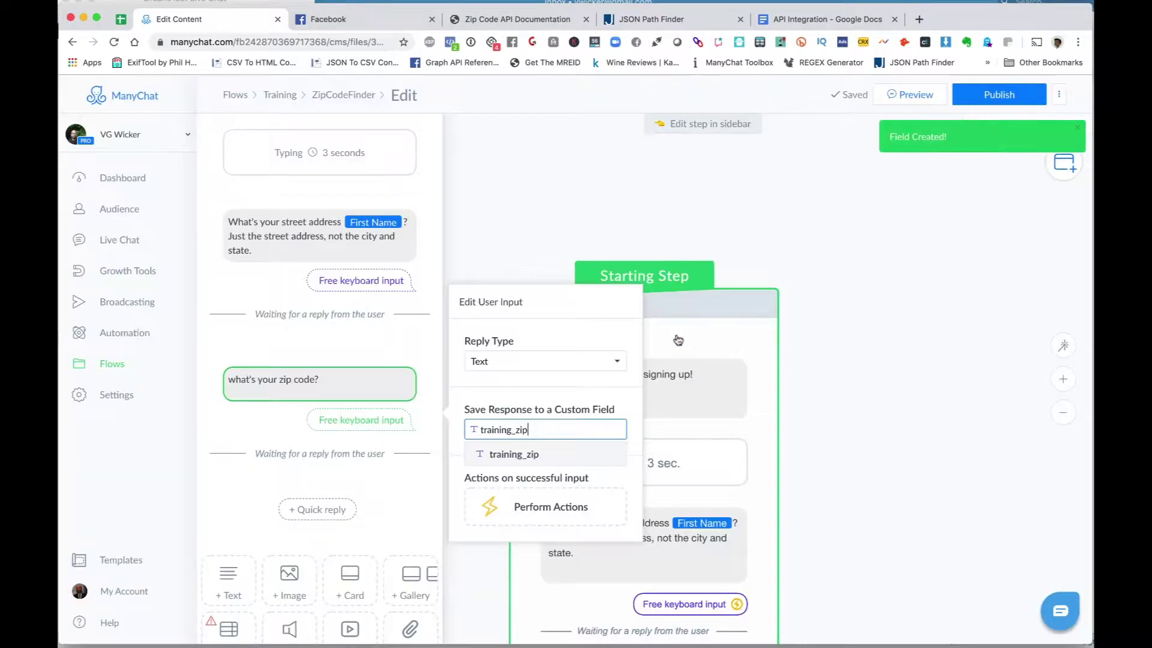
pyautogui.click(381, 477)
pyautogui.click(363, 420)
pyautogui.click(386, 483)
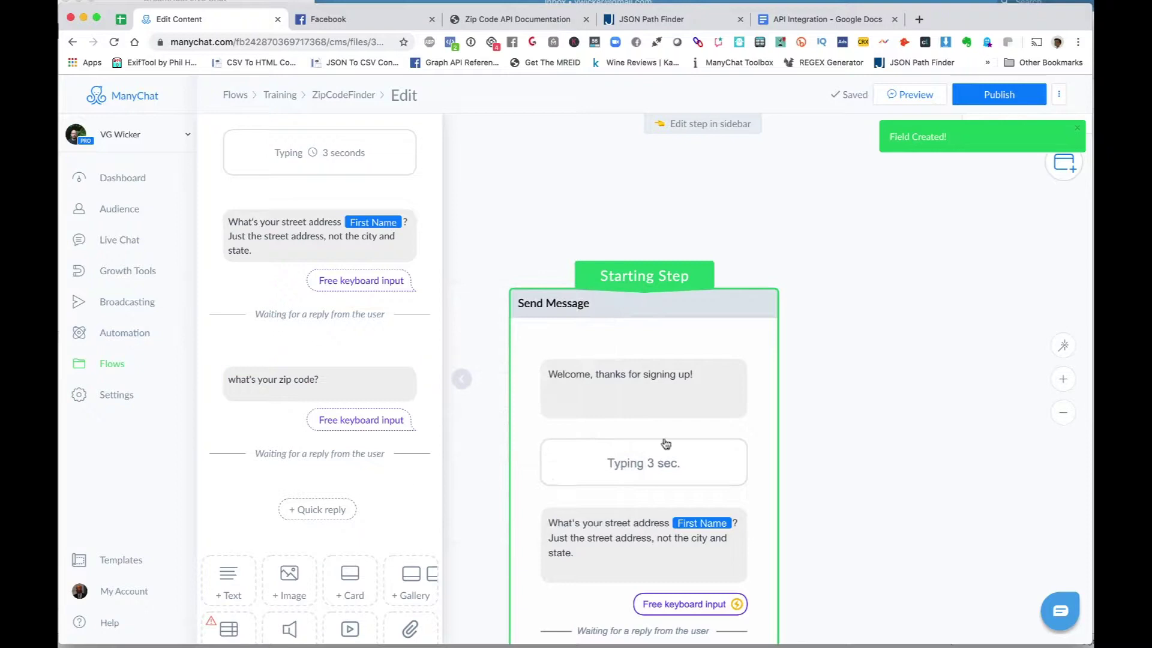
pyautogui.scroll(-5, 804, 333)
# Connect the zip code reply to a new Actions step holding an External Request action
pyautogui.moveTo(789, 334); pyautogui.dragTo(645, 235)
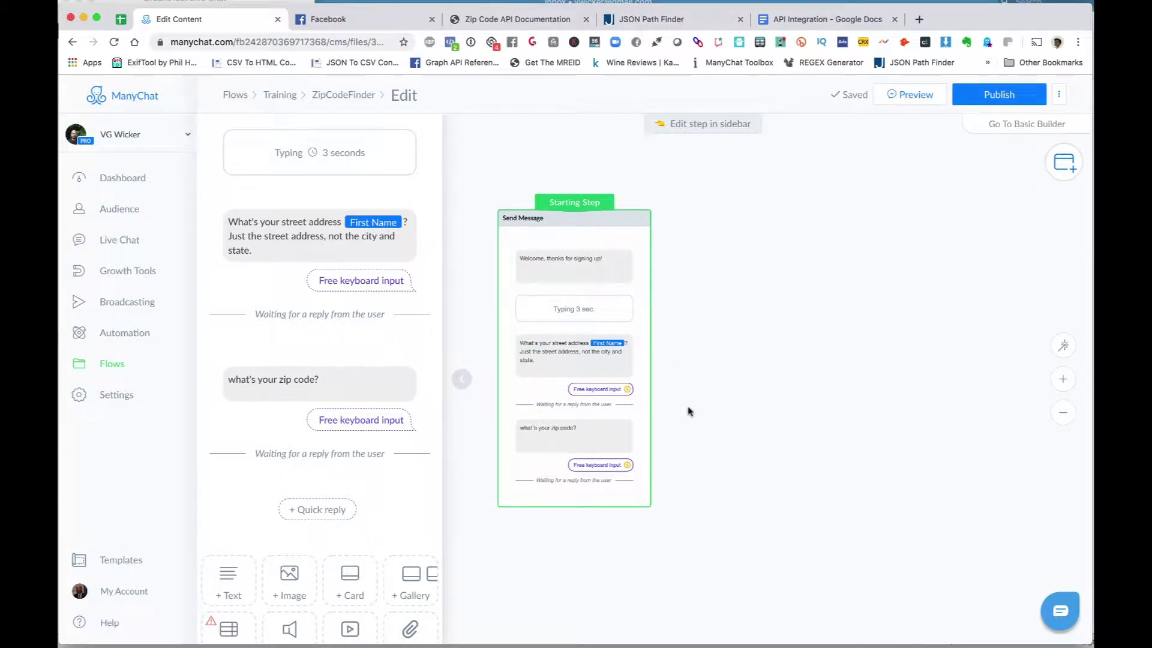
pyautogui.moveTo(779, 409); pyautogui.dragTo(755, 401)
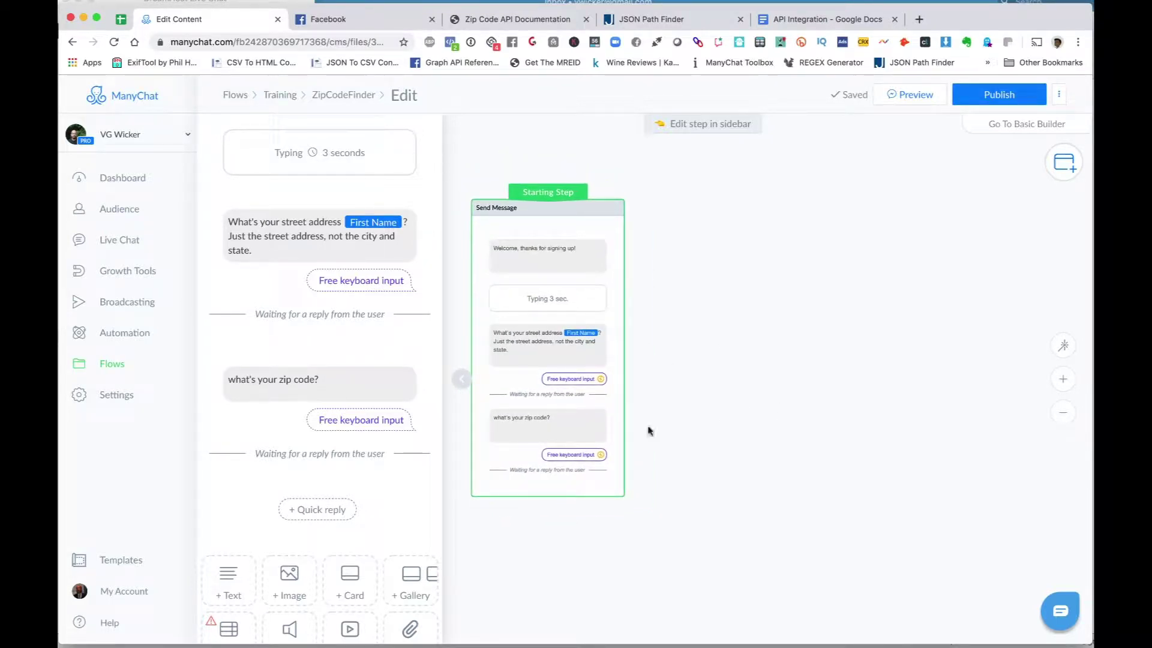
pyautogui.moveTo(600, 454); pyautogui.dragTo(697, 284)
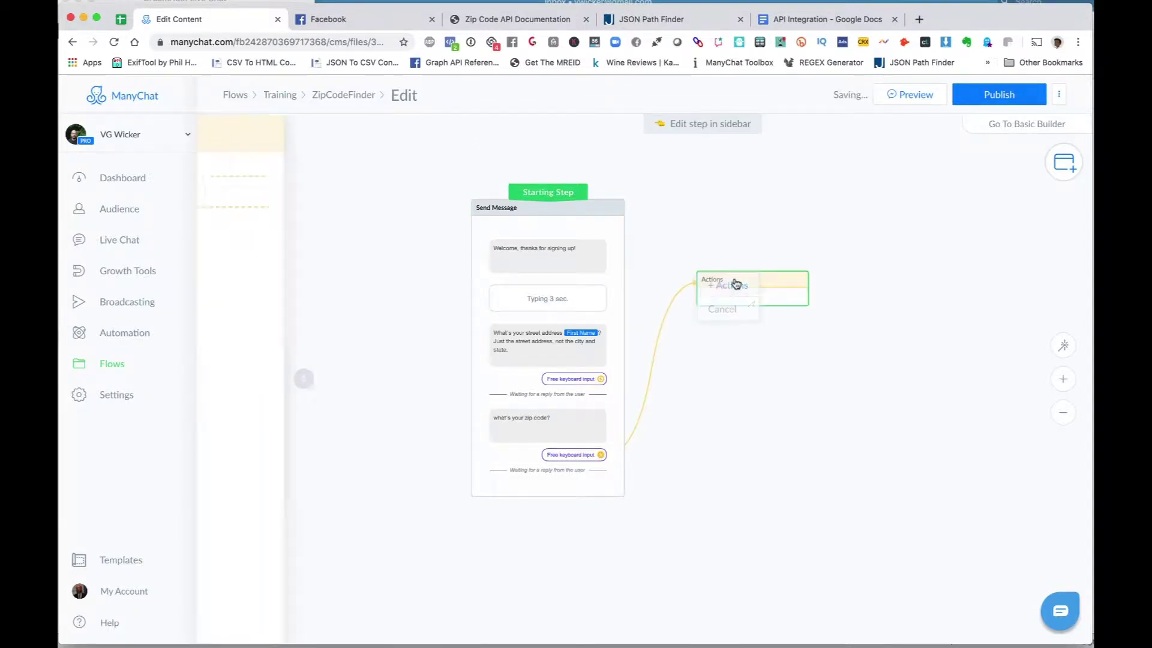
pyautogui.click(734, 284)
pyautogui.click(338, 202)
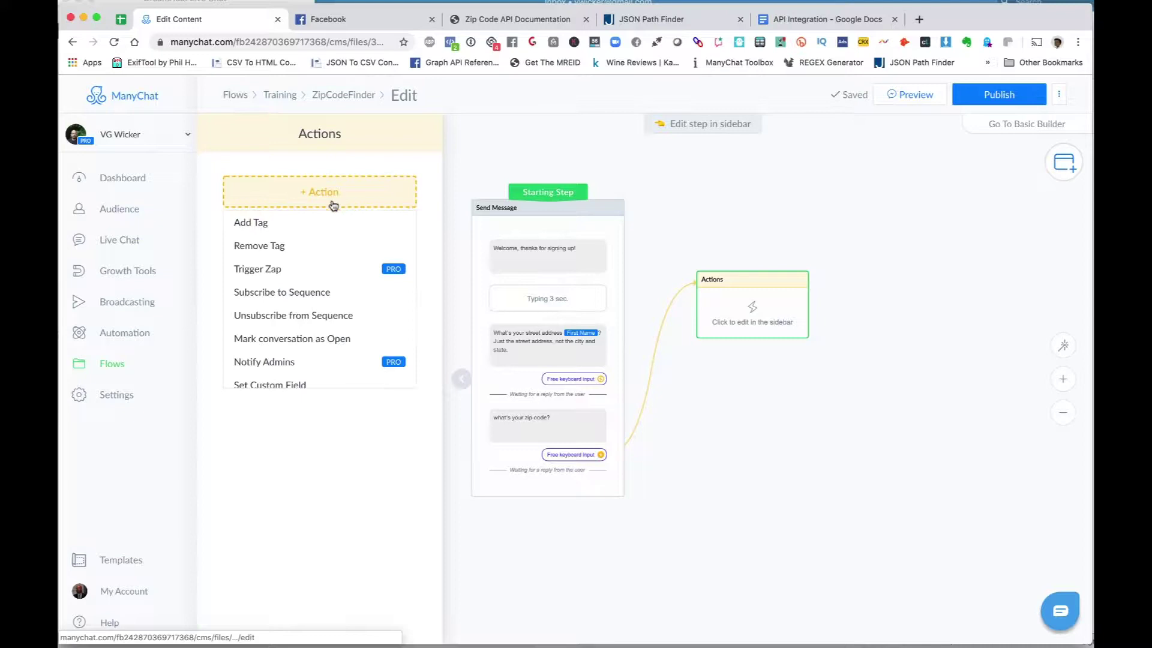
pyautogui.scroll(-5, 291, 351)
pyautogui.click(285, 306)
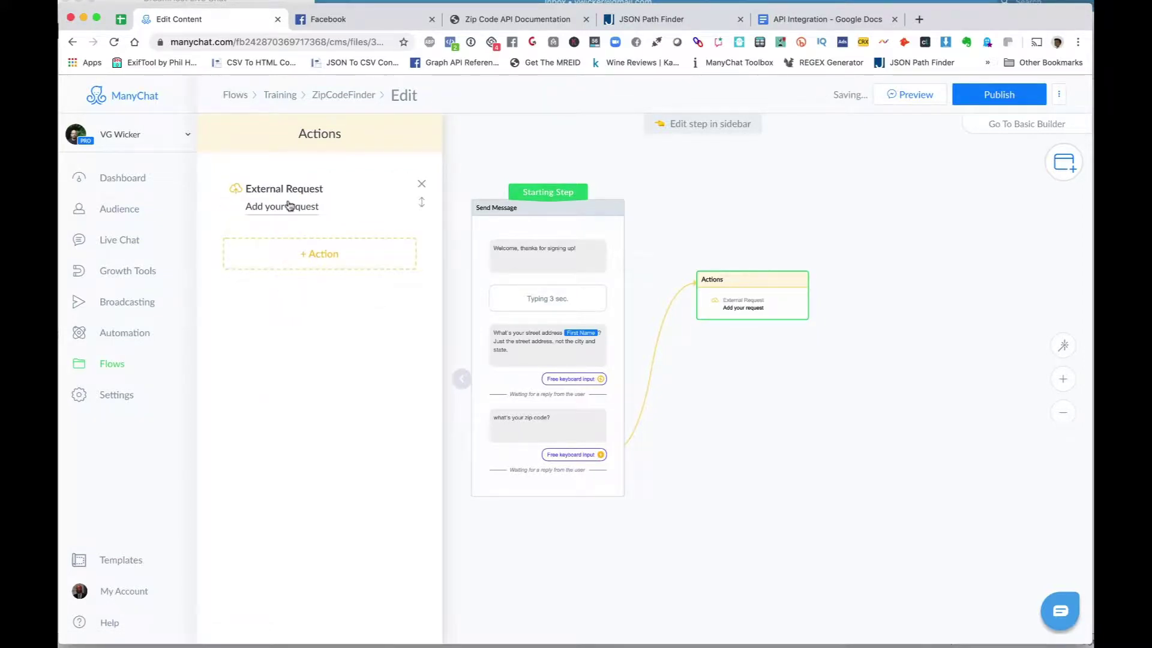
pyautogui.click(557, 23)
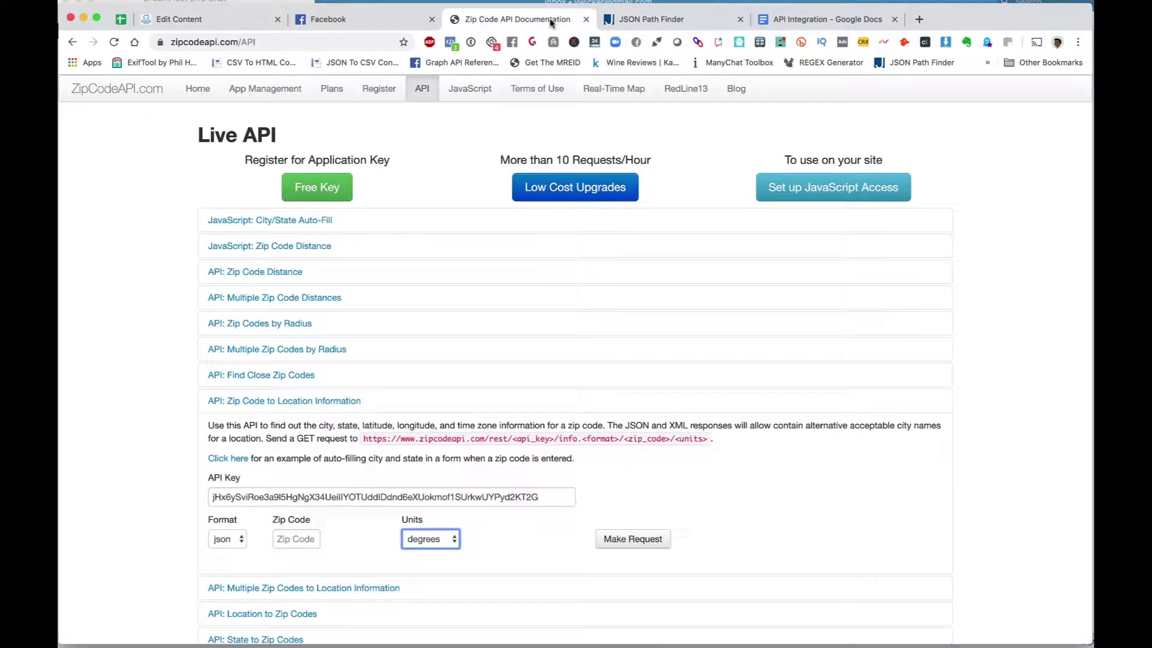
# On the ZipCodeAPI home page, try the zip lookup with 48221
pyautogui.click(104, 91)
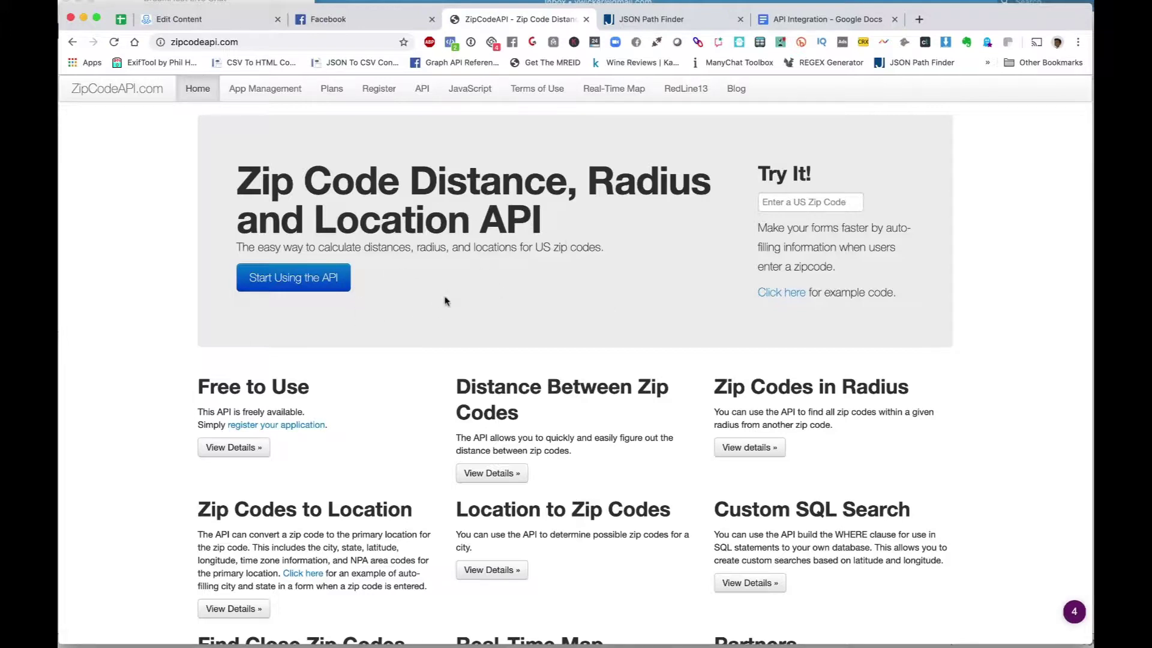
pyautogui.scroll(-3, 445, 300)
pyautogui.scroll(2, 445, 300)
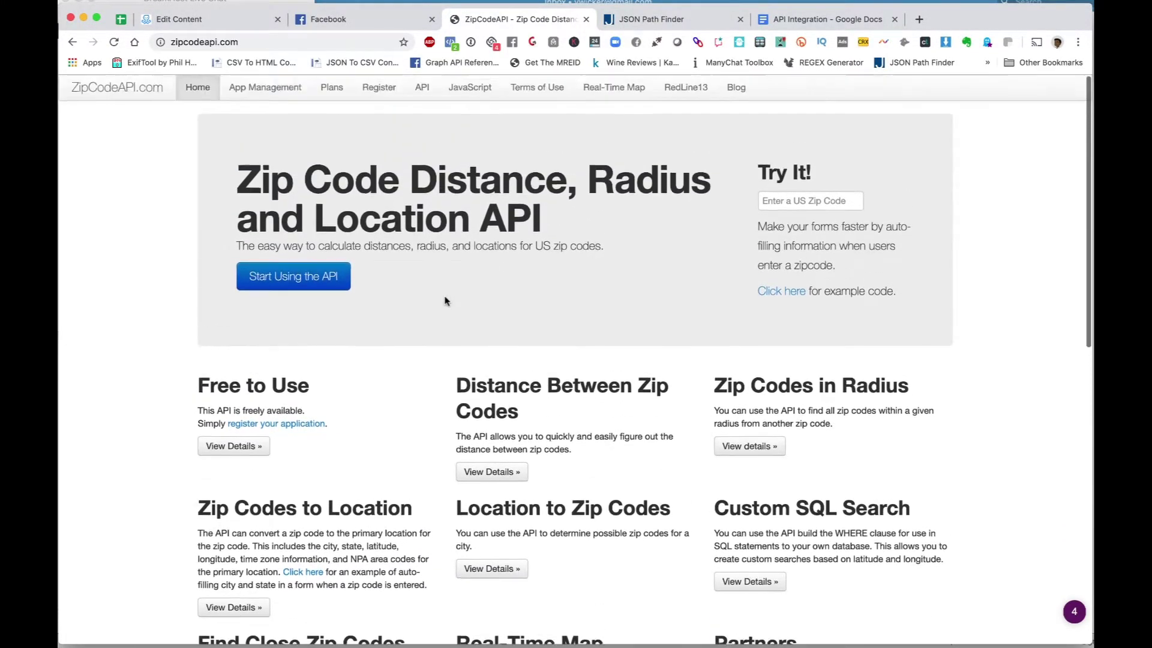
pyautogui.scroll(-2, 445, 300)
pyautogui.scroll(1, 445, 300)
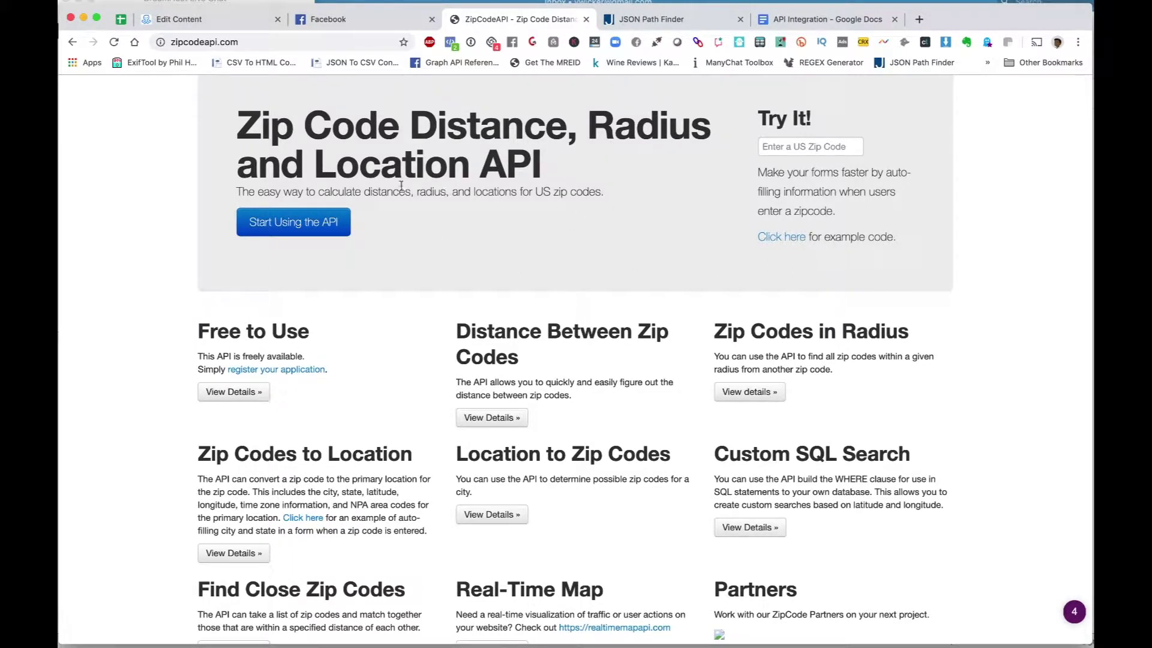
pyautogui.click(786, 140)
pyautogui.write('48221')
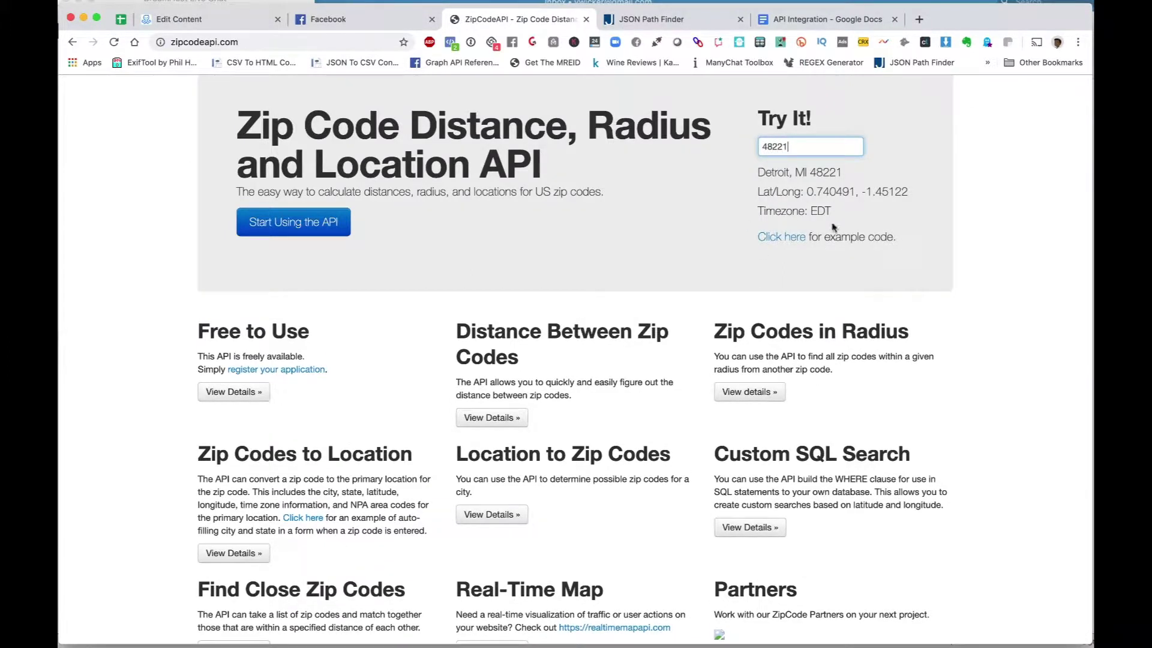
# On the Live API page, run a Zip Code to Location Information request for 48089
pyautogui.click(312, 232)
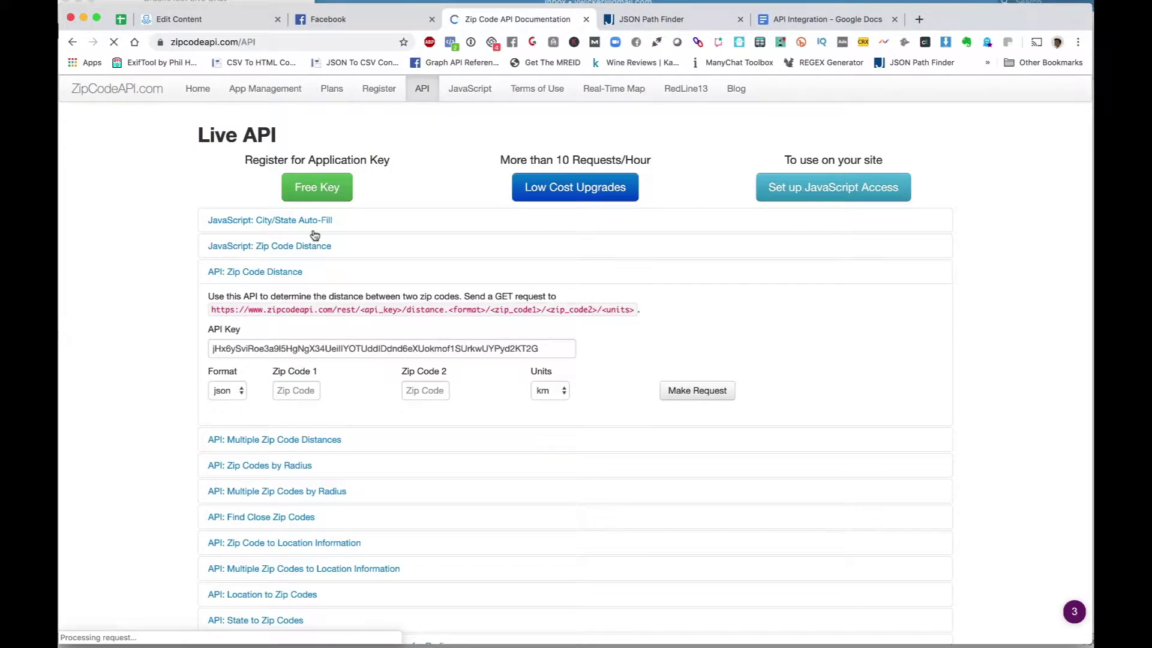
pyautogui.scroll(-2, 304, 397)
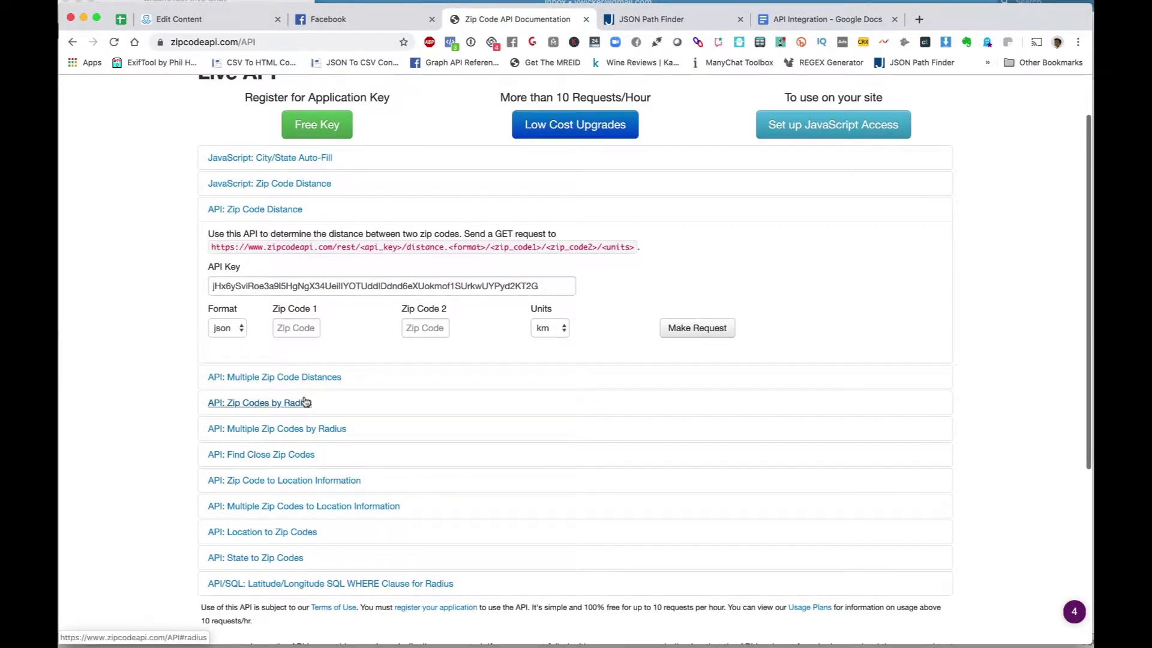
pyautogui.scroll(2, 305, 401)
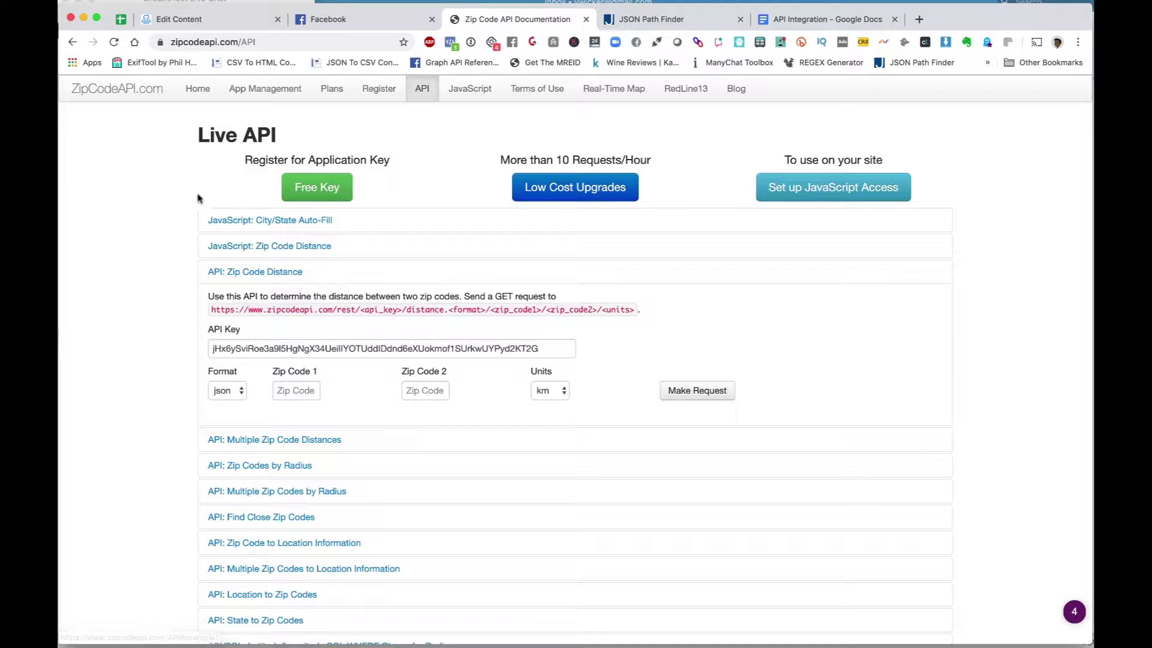
pyautogui.scroll(-2, 288, 273)
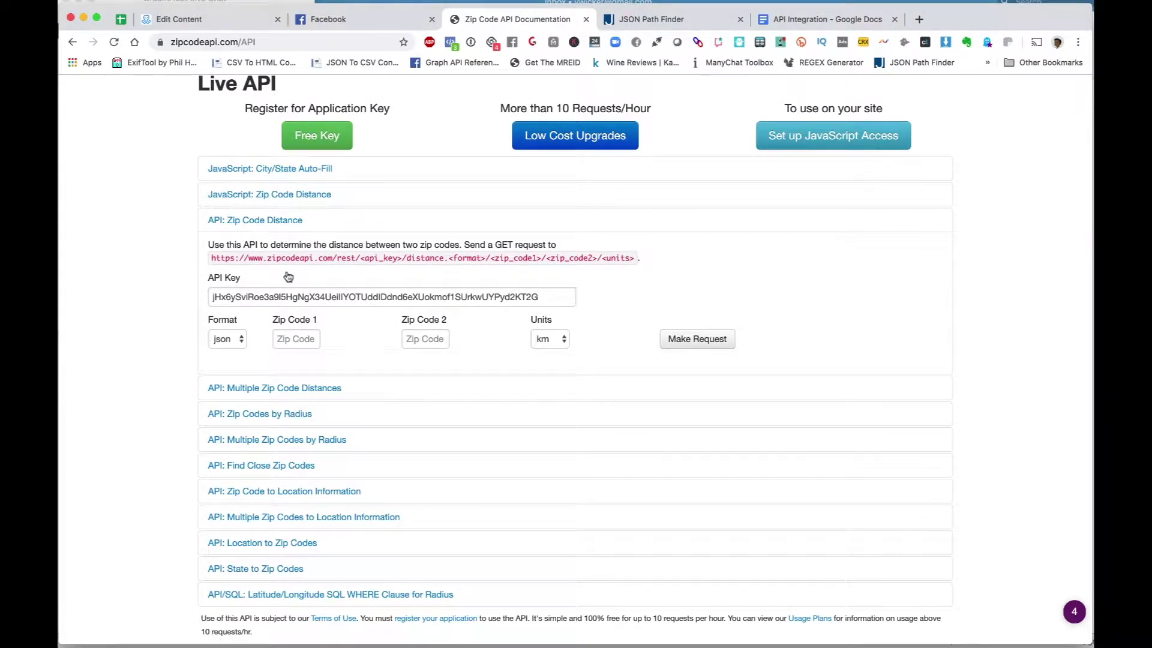
pyautogui.scroll(-1, 262, 348)
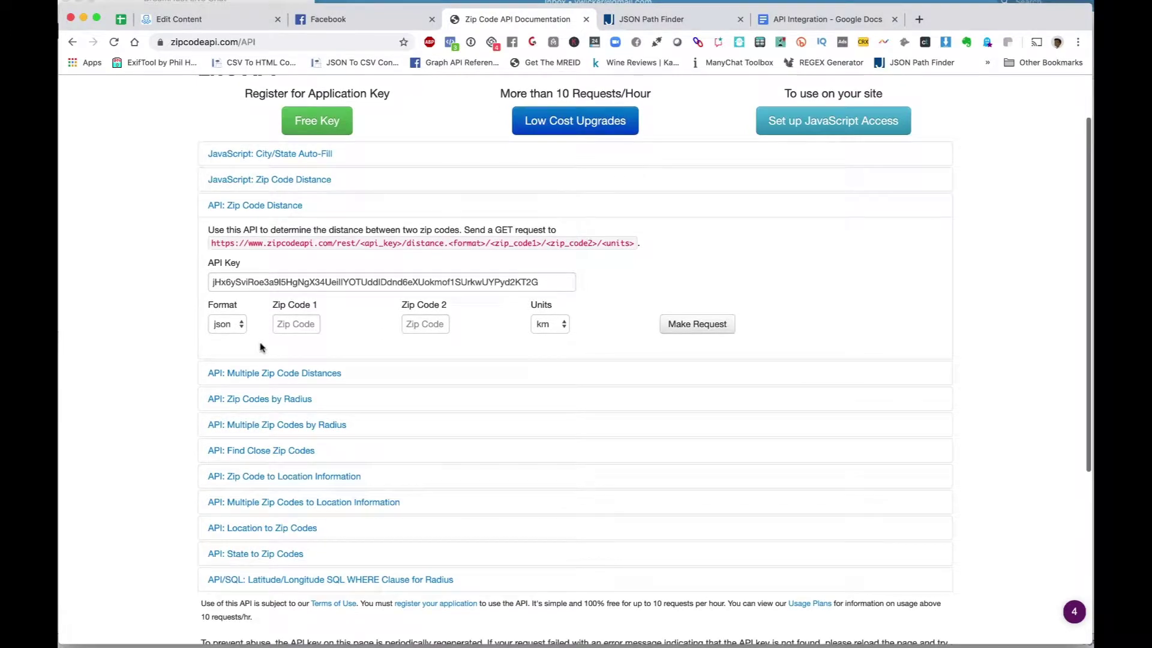
pyautogui.scroll(-2, 261, 348)
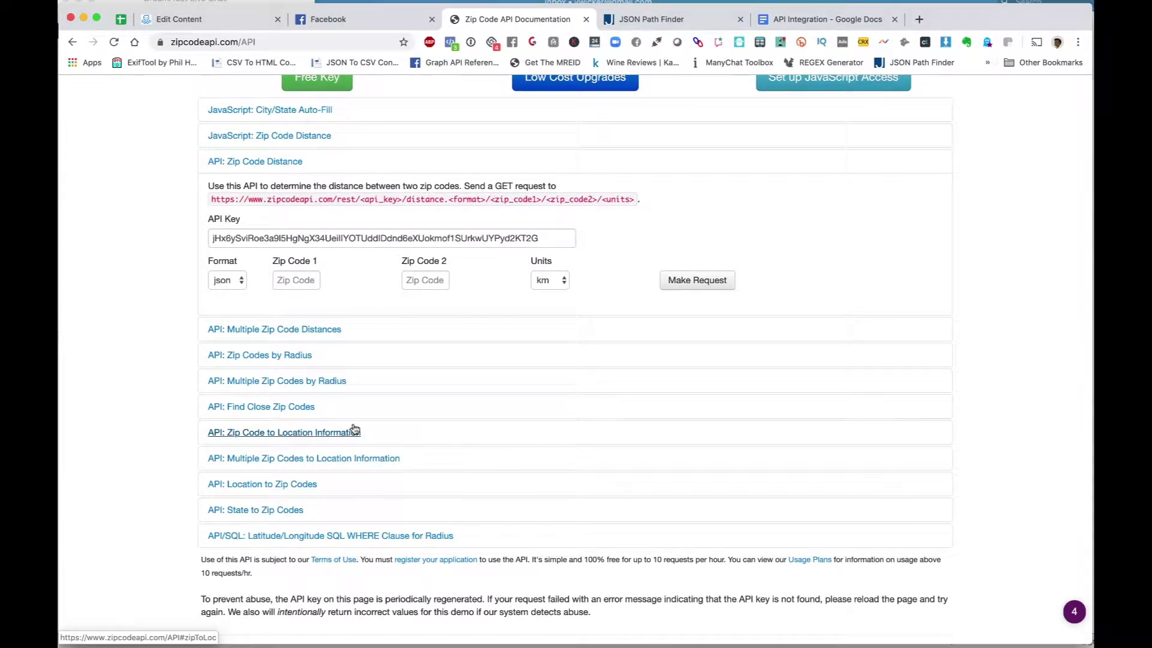
pyautogui.scroll(-4, 354, 429)
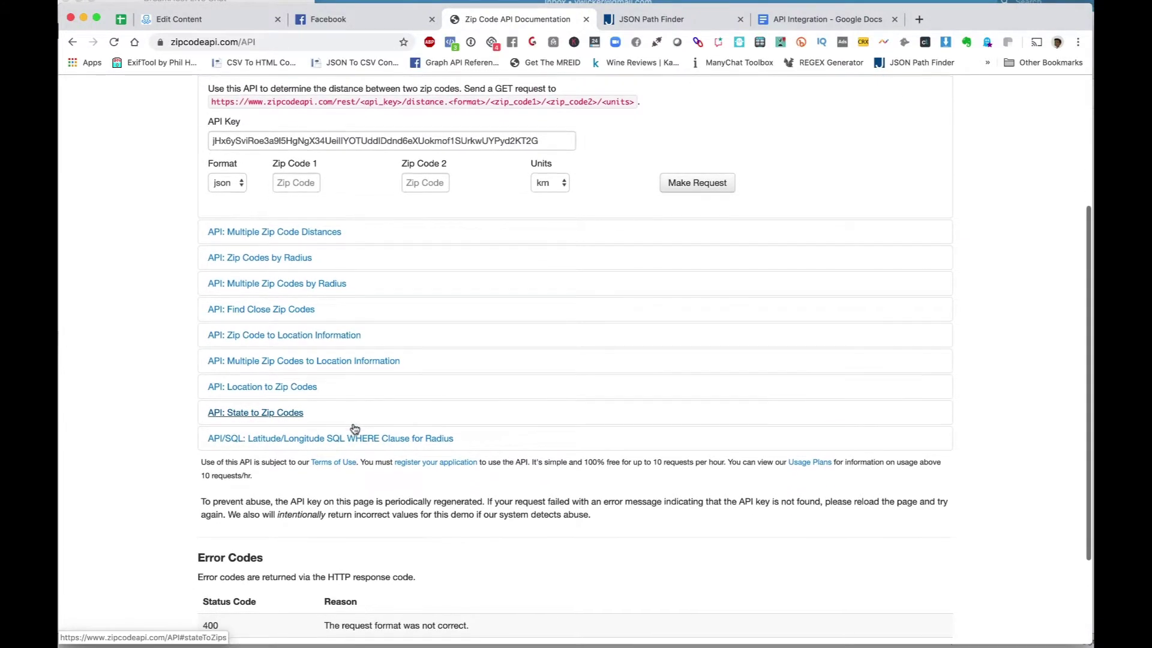
pyautogui.click(311, 389)
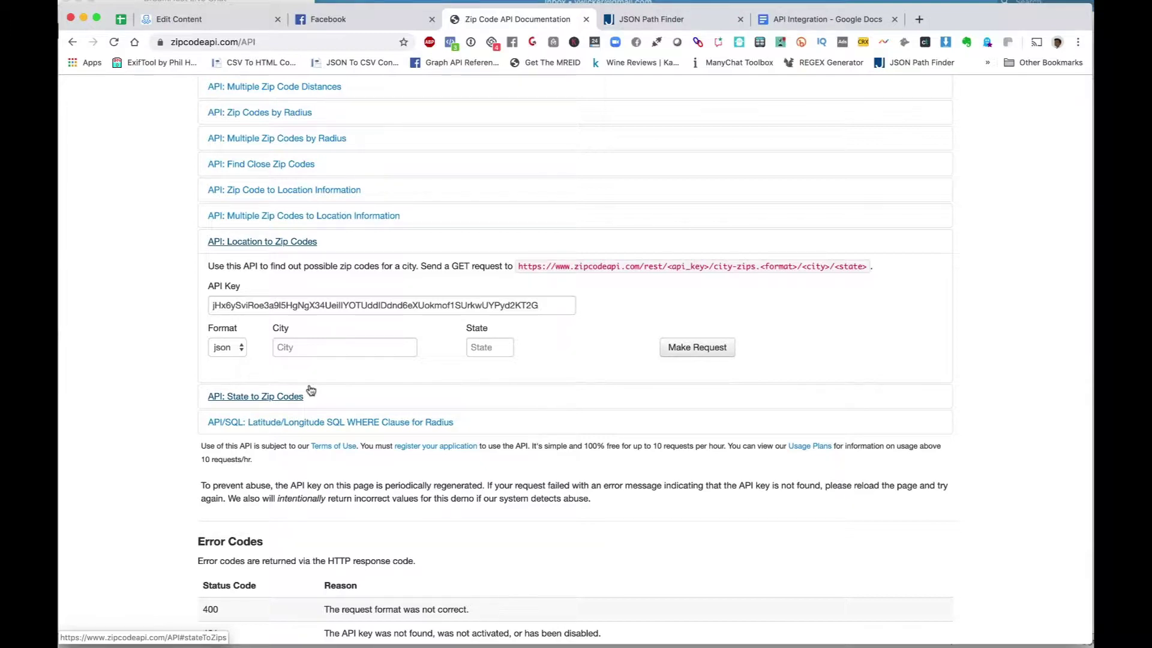
pyautogui.click(321, 190)
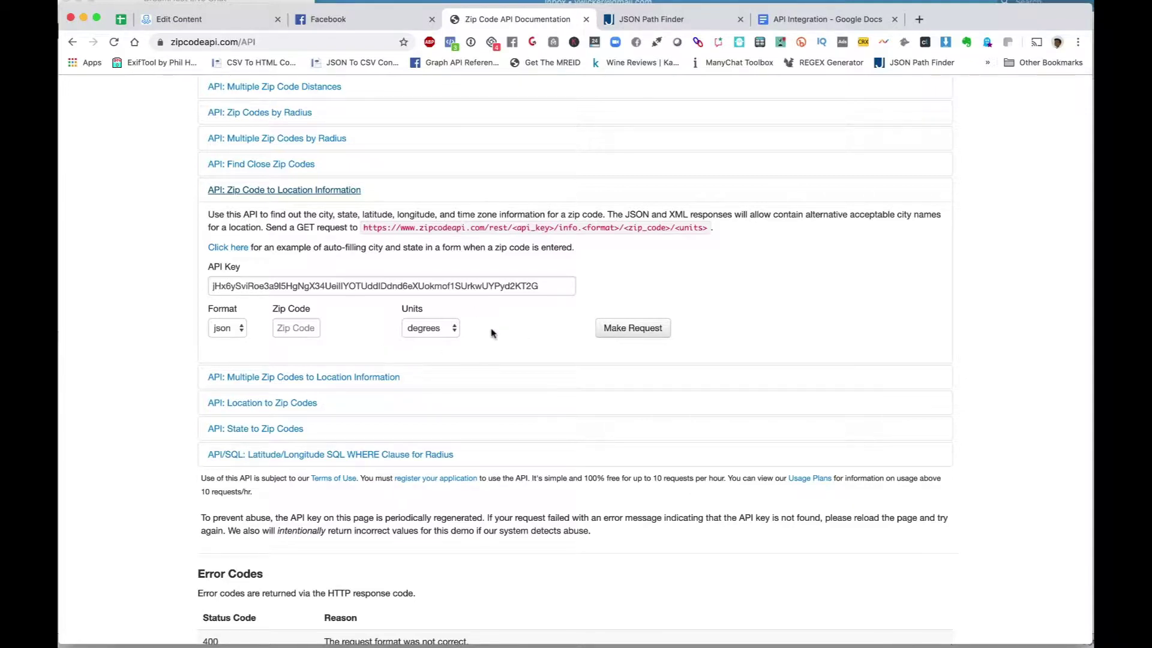
pyautogui.click(287, 329)
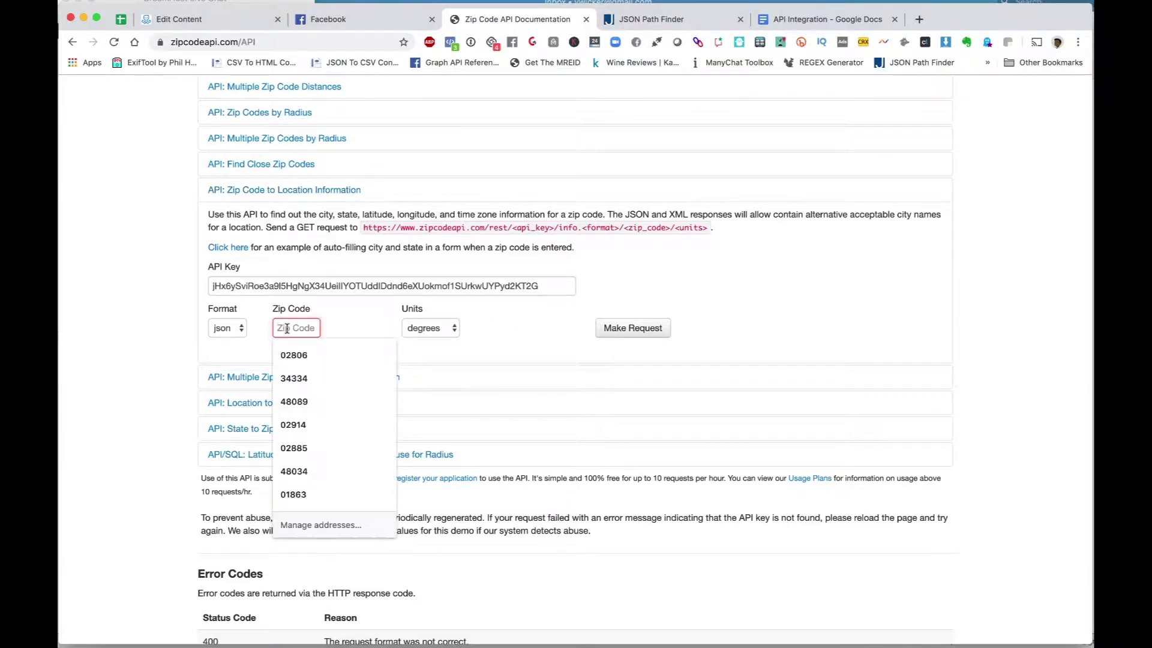
pyautogui.click(294, 401)
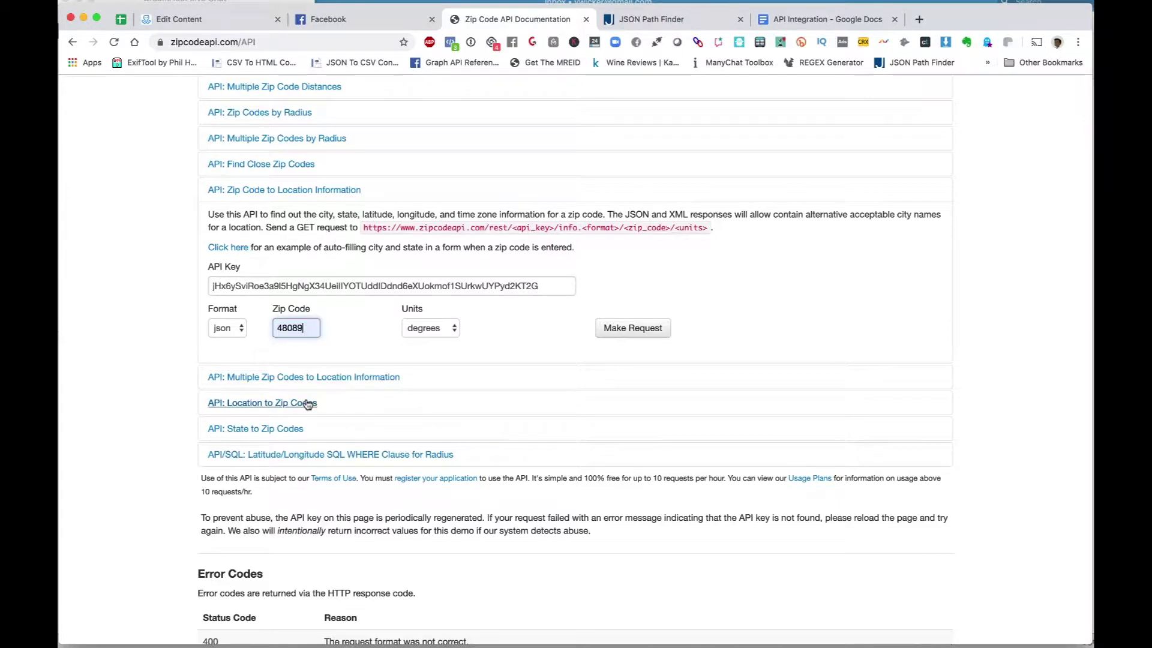
pyautogui.click(636, 330)
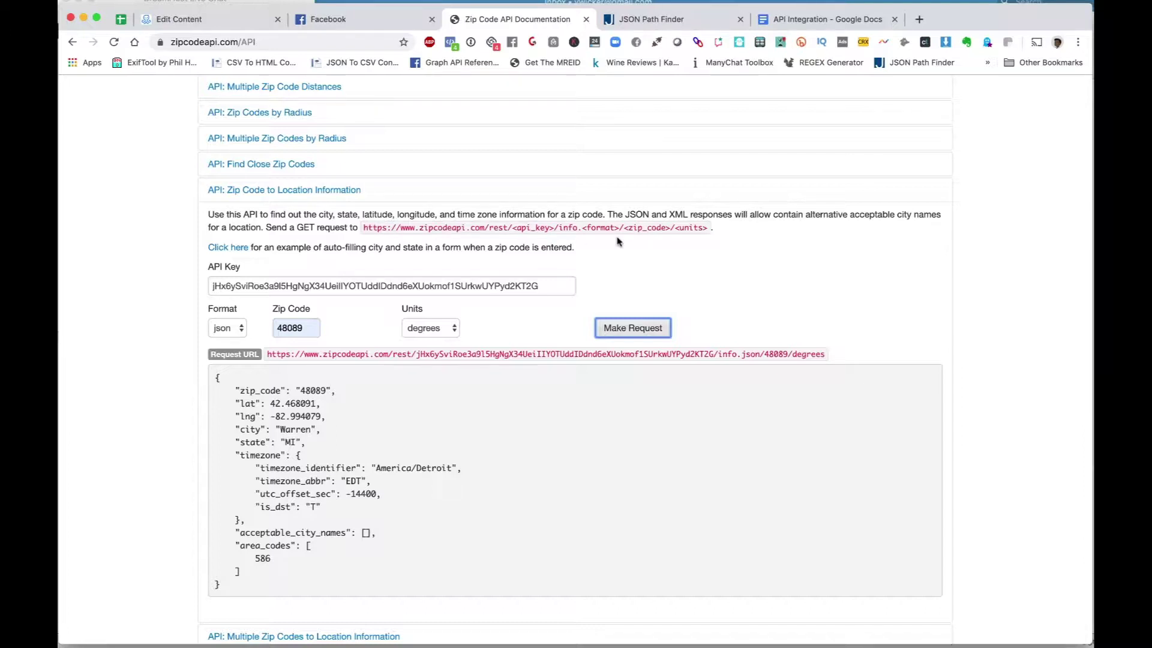
# Rerun the 48089 lookup in radians, then switch back to json with degrees and rerun
pyautogui.click(240, 330)
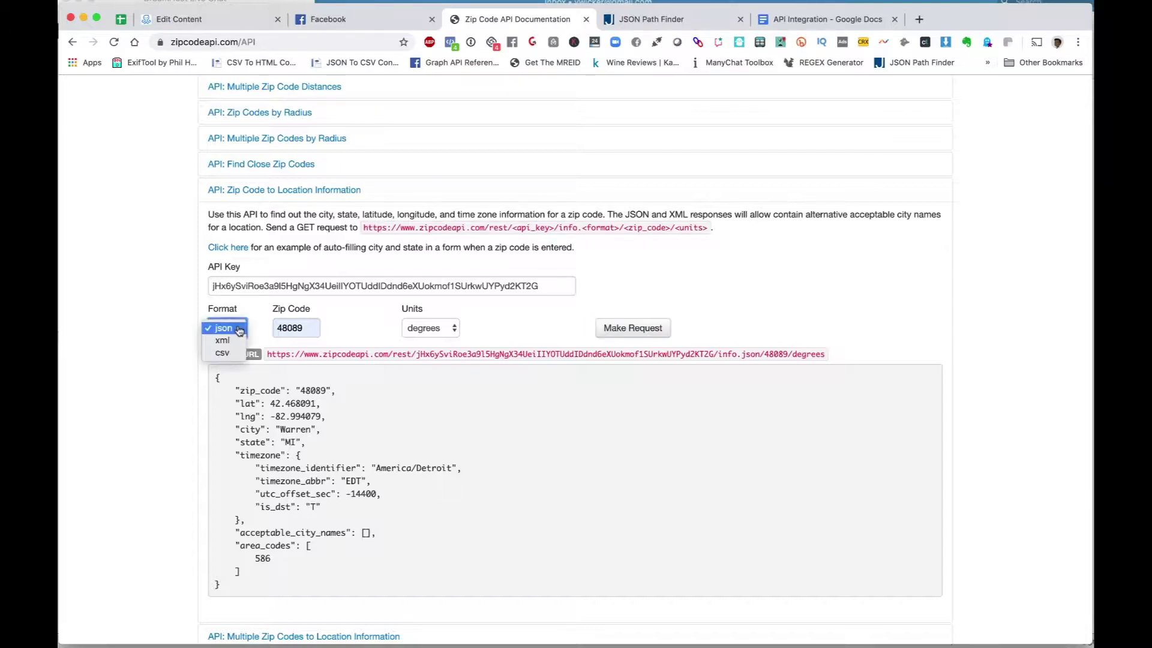
pyautogui.click(240, 329)
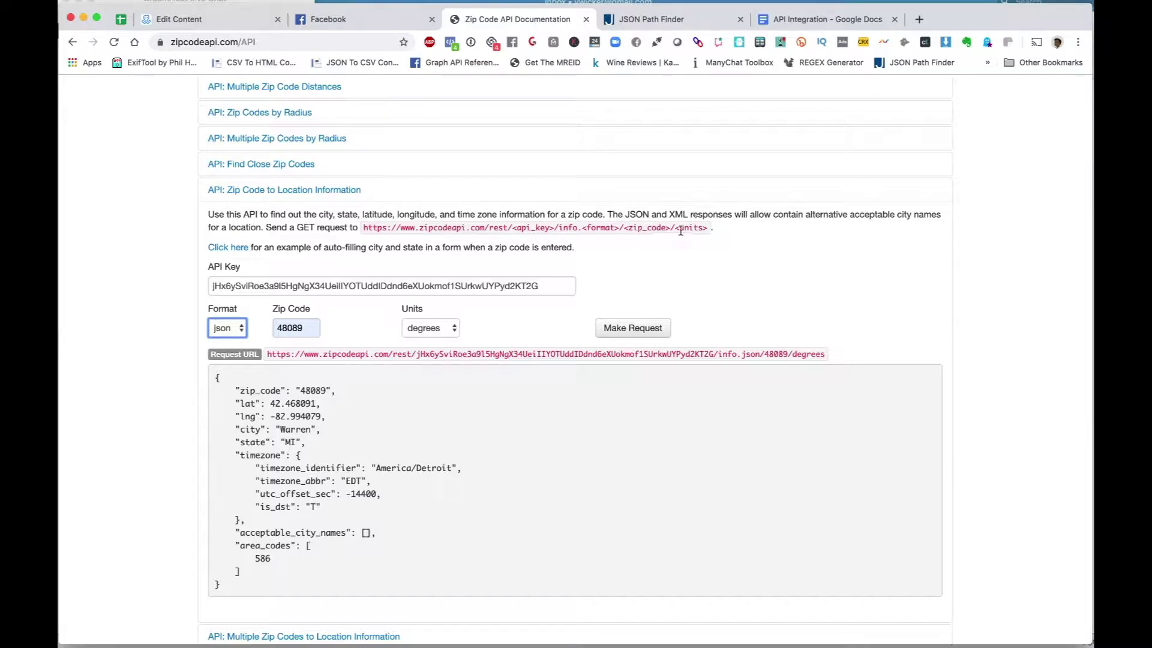
pyautogui.click(444, 330)
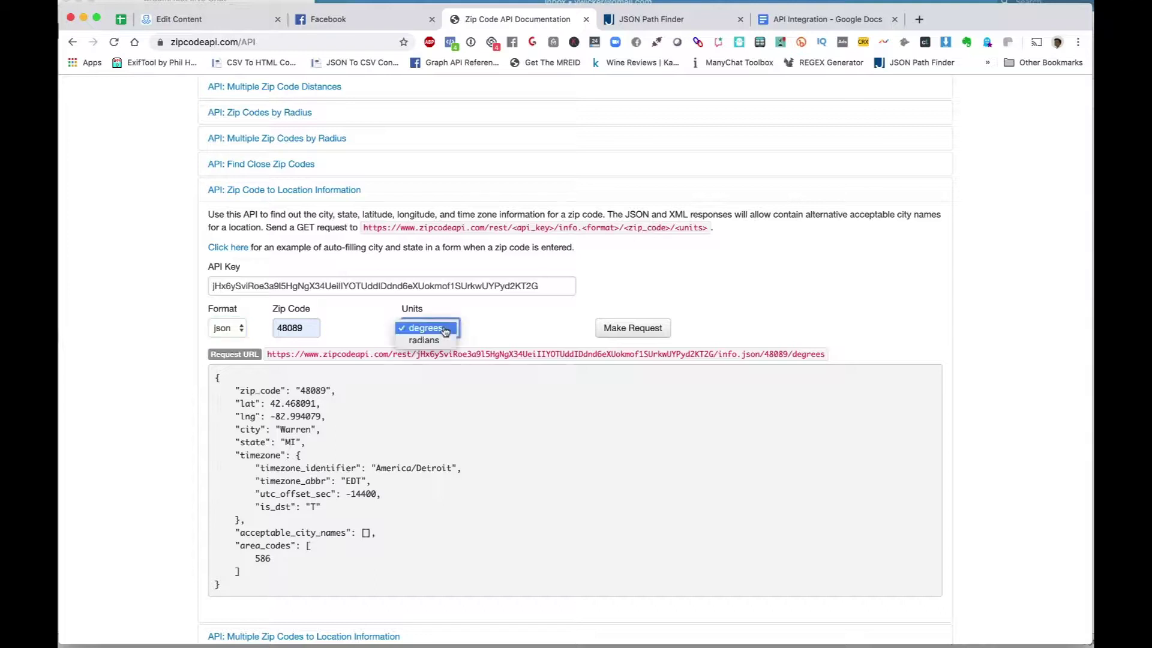
pyautogui.click(445, 330)
pyautogui.click(444, 329)
pyautogui.click(432, 340)
pyautogui.click(617, 329)
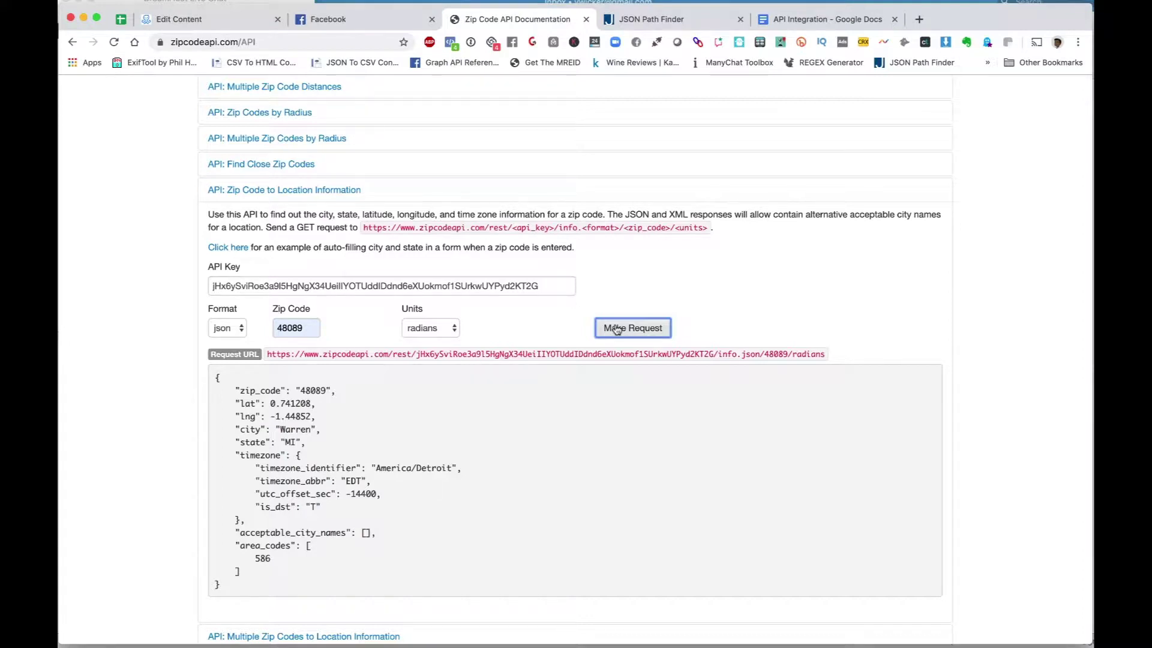
pyautogui.click(416, 331)
pyautogui.click(431, 316)
pyautogui.click(633, 329)
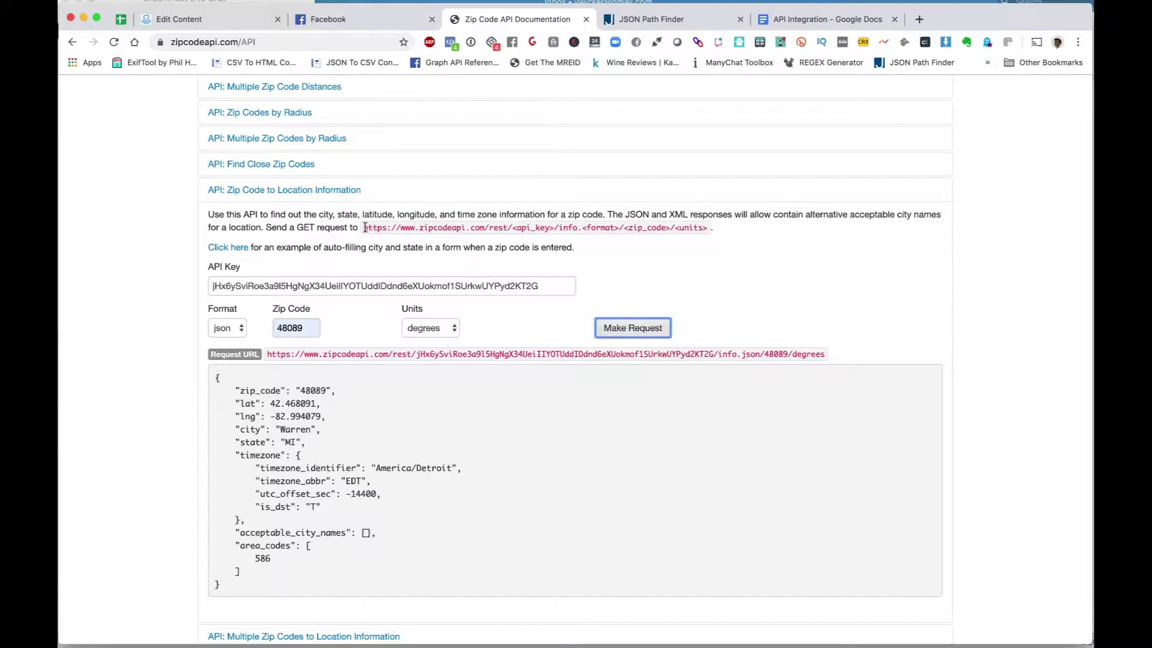
# Select the generated request URL ending info.json/48089/degrees
pyautogui.moveTo(365, 227); pyautogui.dragTo(722, 229)
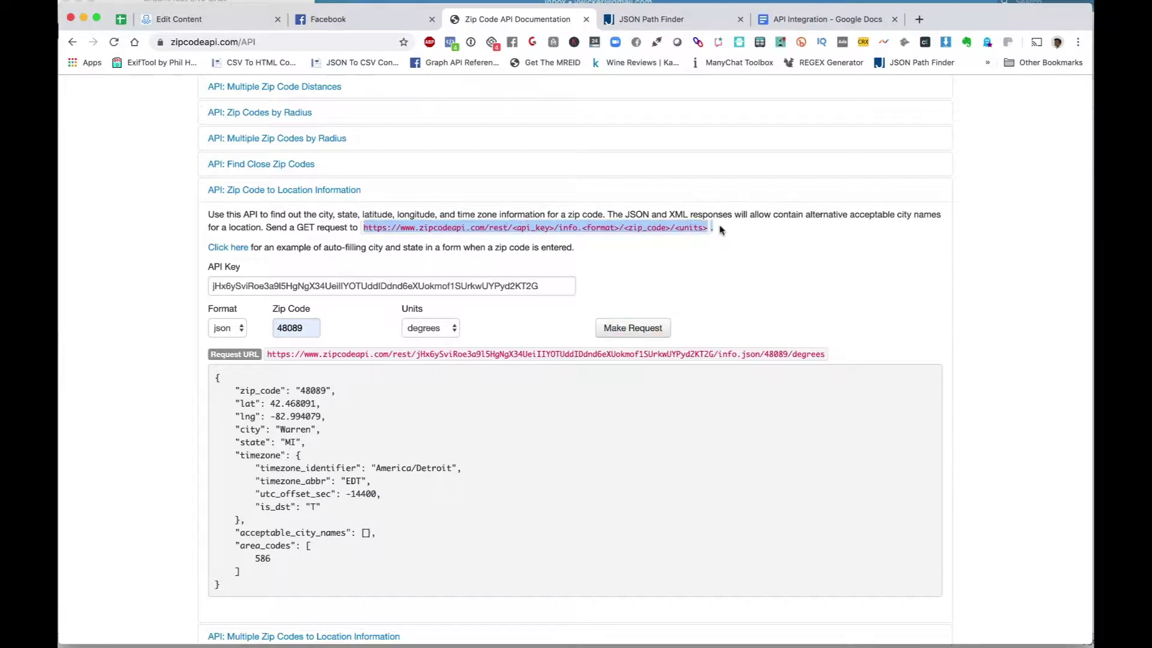
pyautogui.click(684, 234)
pyautogui.moveTo(366, 229); pyautogui.dragTo(471, 229)
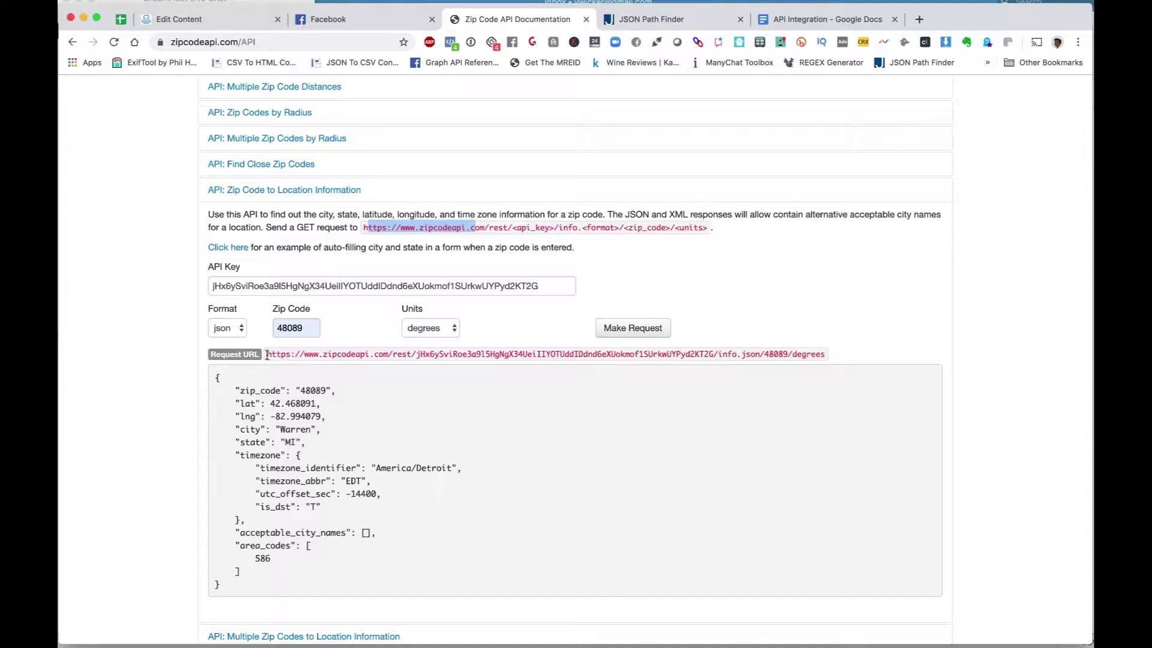
pyautogui.moveTo(267, 355); pyautogui.dragTo(828, 355)
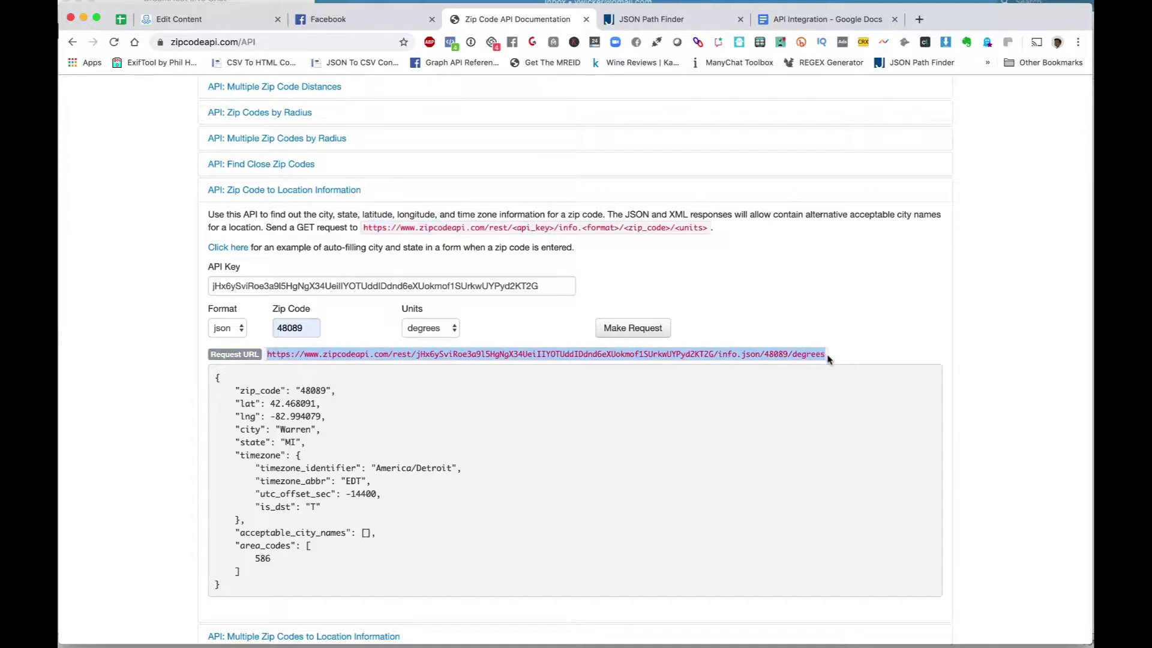
# Paste the copied ZipCodeAPI request URL into the External Request's URL field
pyautogui.click(216, 21)
pyautogui.click(267, 210)
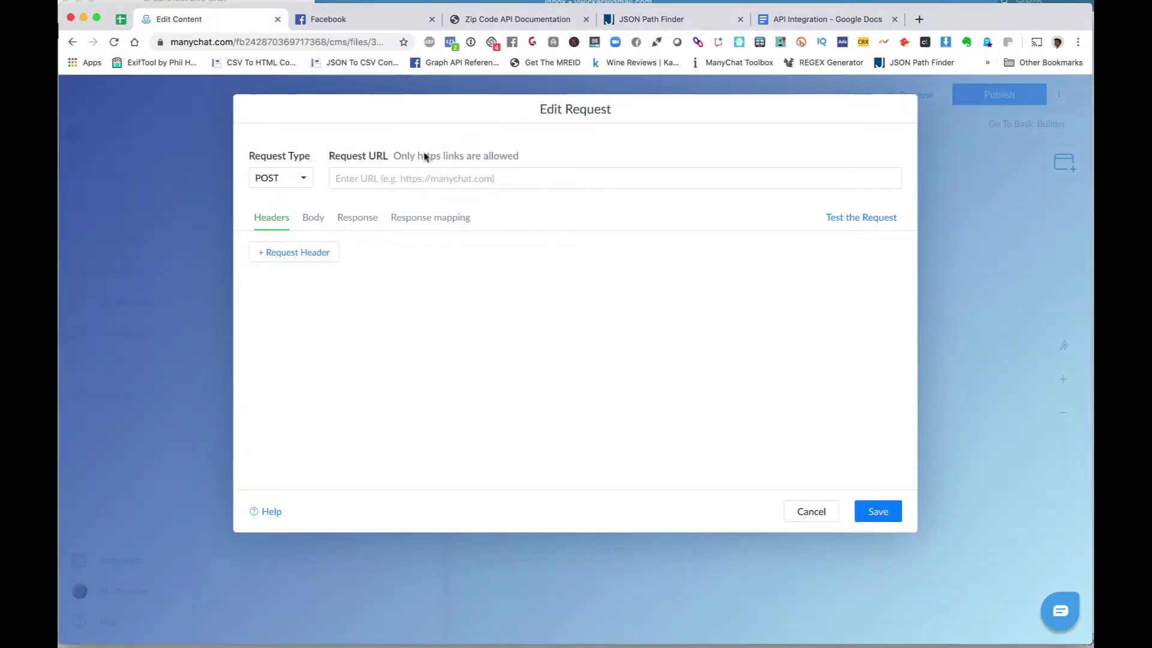
pyautogui.click(538, 21)
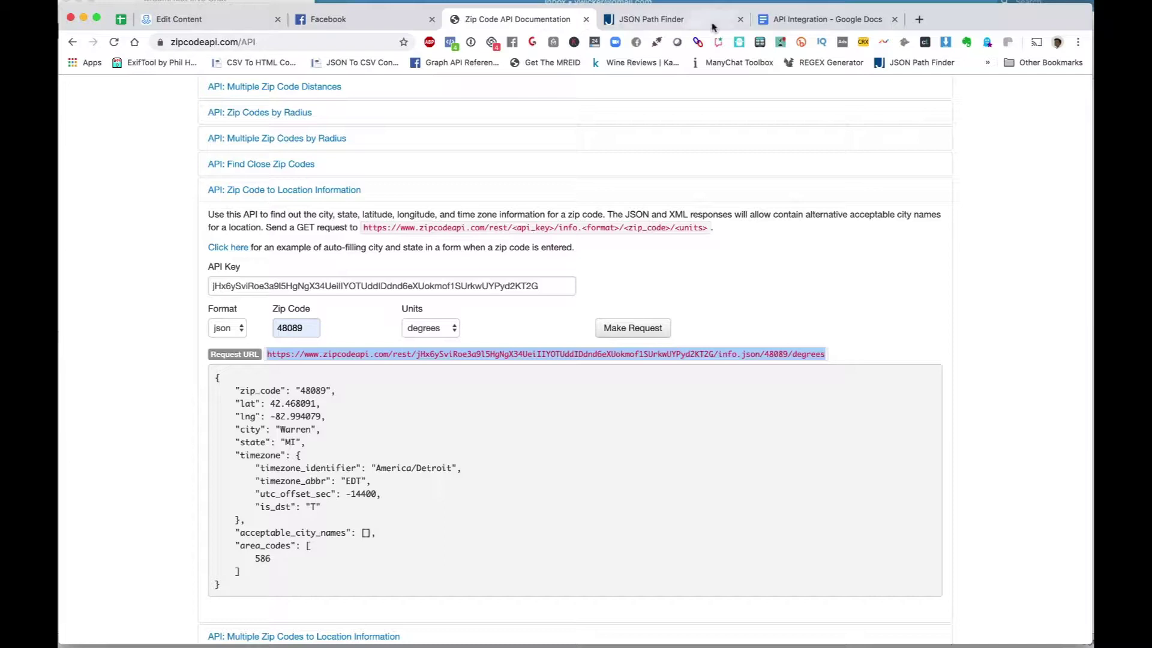
pyautogui.click(224, 22)
pyautogui.click(357, 178)
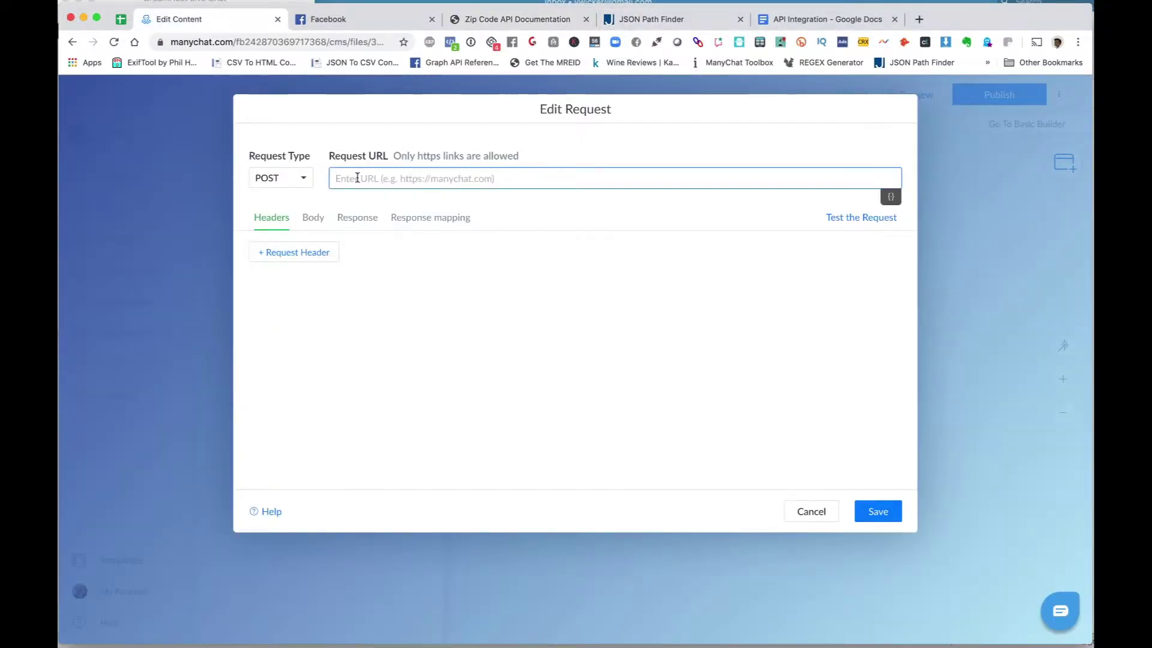
pyautogui.press('super+v')
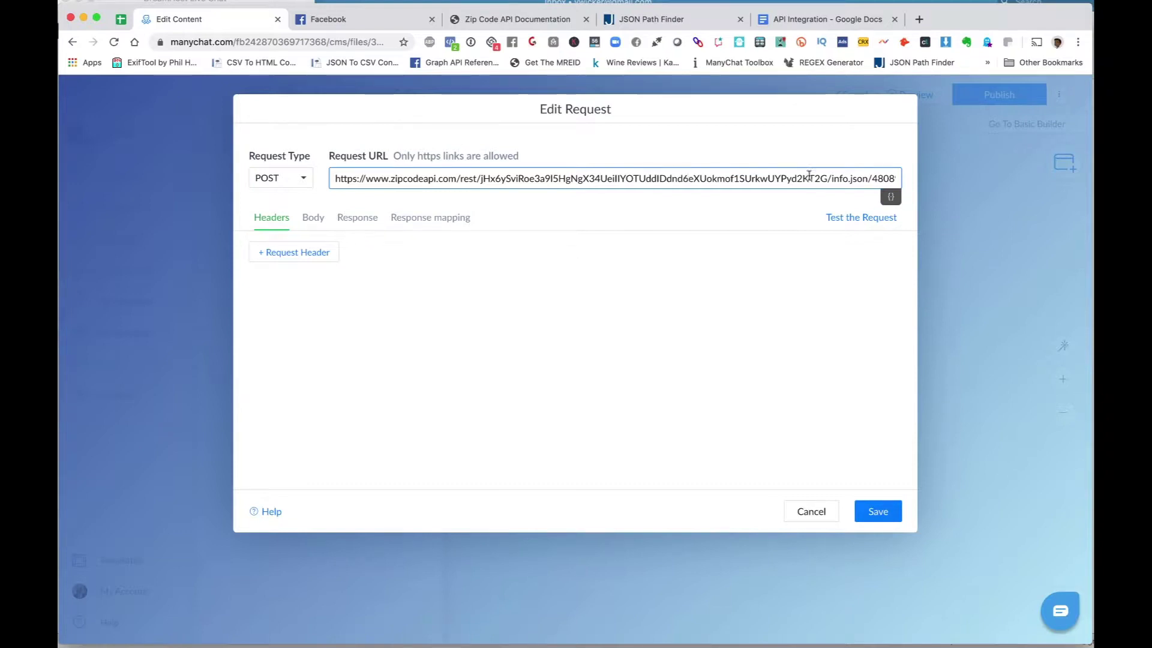
# Replace 48089 in the URL with the training_zip field, keeping /degrees after it
pyautogui.moveTo(871, 179); pyautogui.dragTo(903, 186)
pyautogui.click(855, 179)
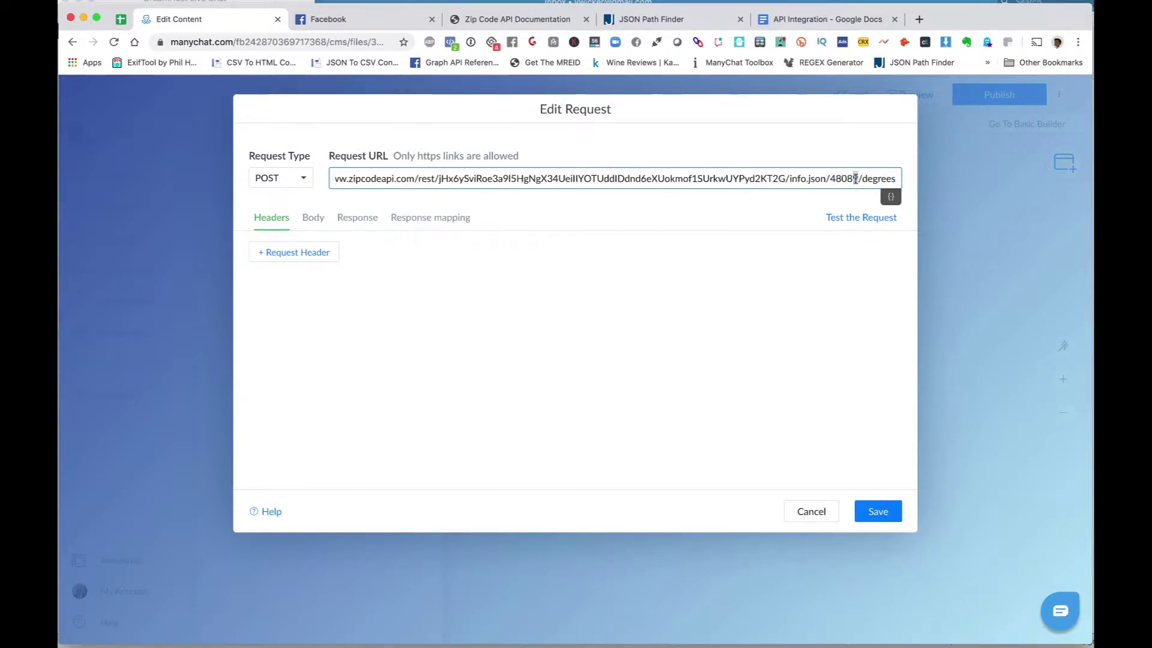
pyautogui.press('BackSpace')
pyautogui.press('BackSpace')
pyautogui.press('BackSpace')
pyautogui.press('BackSpace')
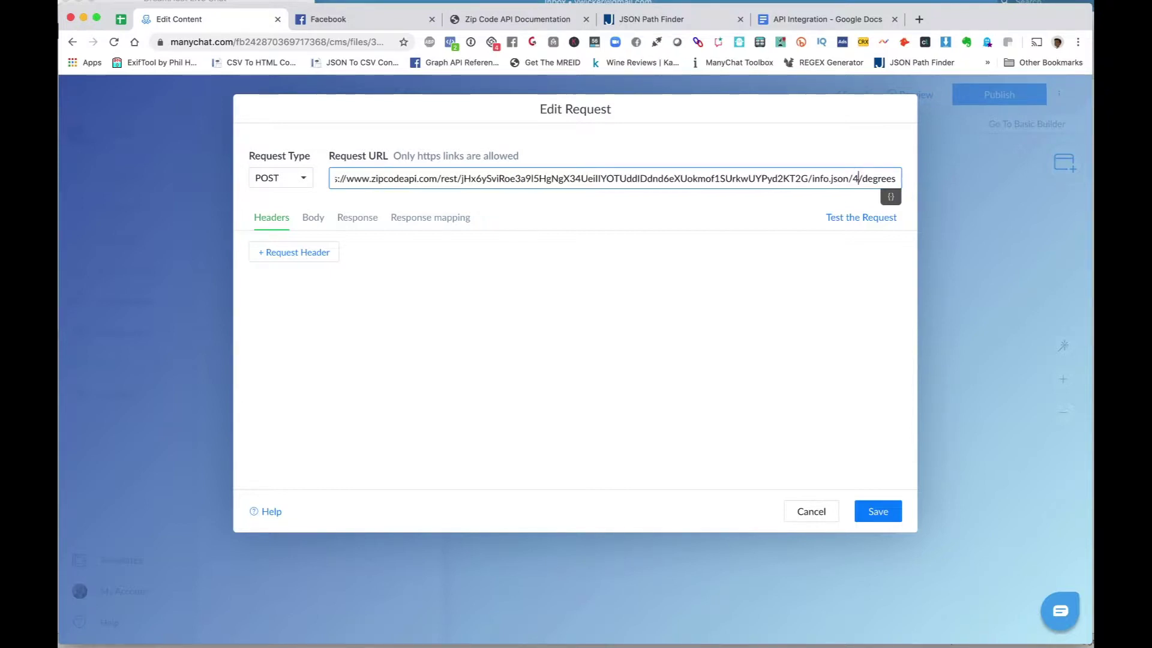
pyautogui.press('BackSpace')
pyautogui.press('BackSpace')
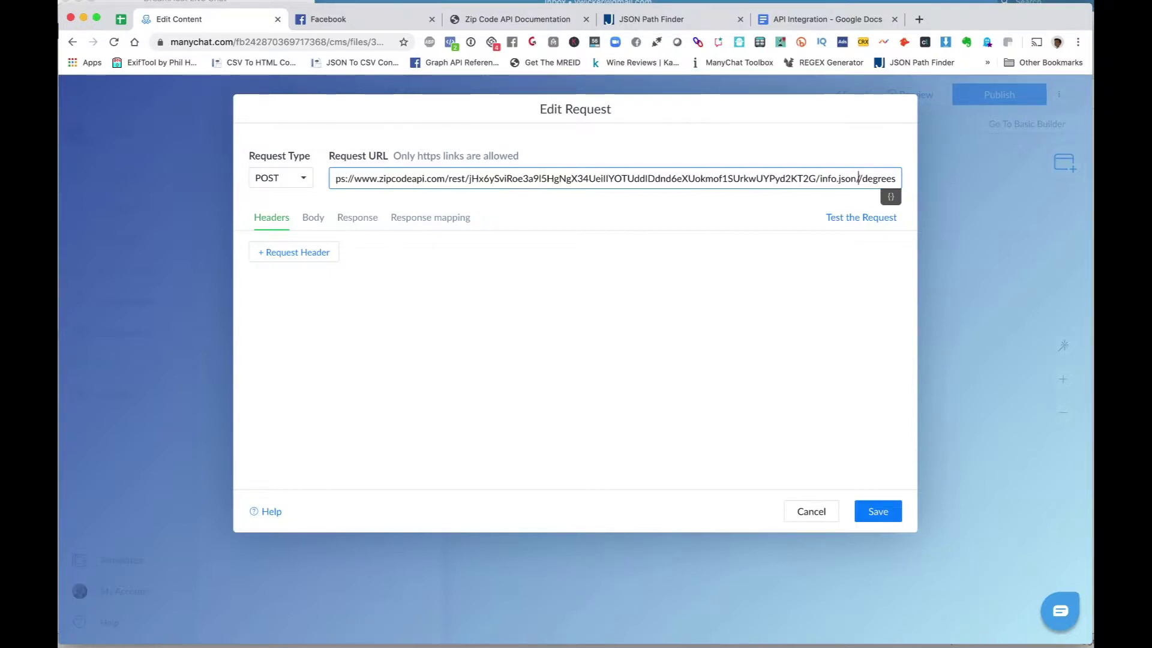
pyautogui.click(890, 197)
pyautogui.write('ra')
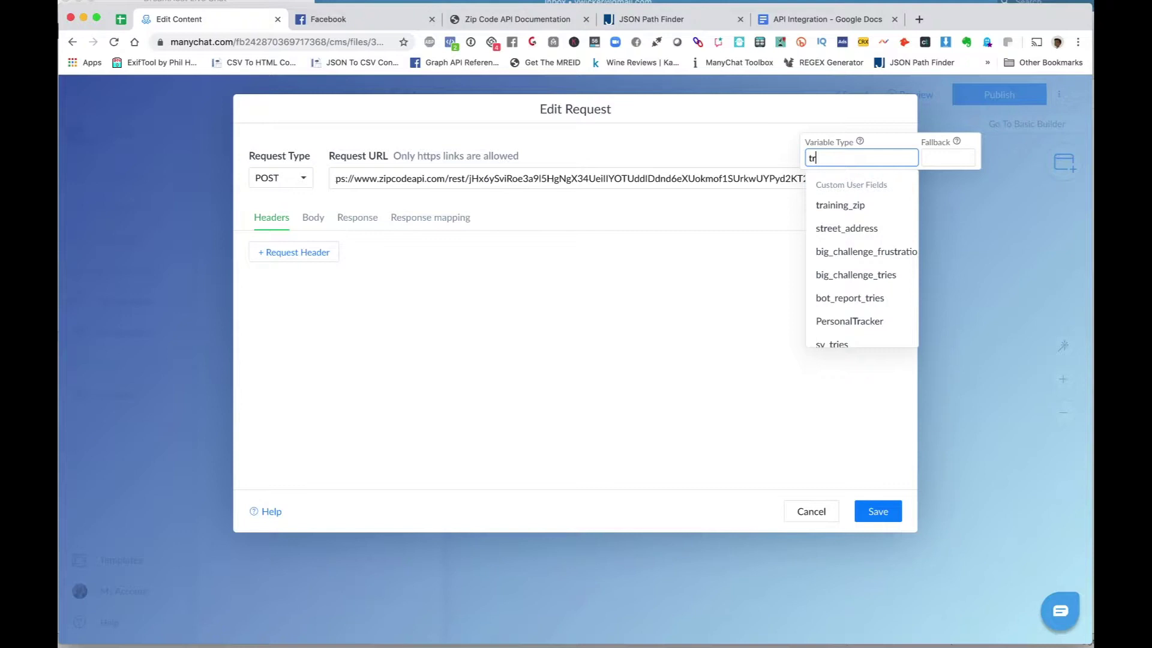
pyautogui.click(875, 206)
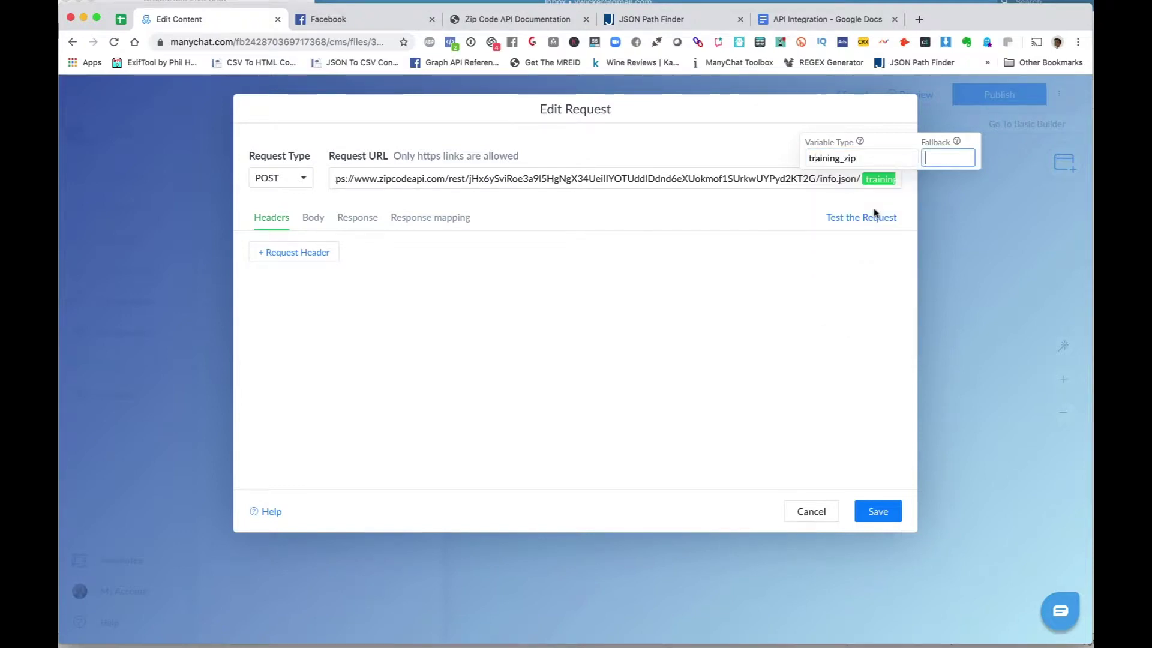
pyautogui.click(804, 207)
pyautogui.moveTo(803, 178); pyautogui.dragTo(903, 179)
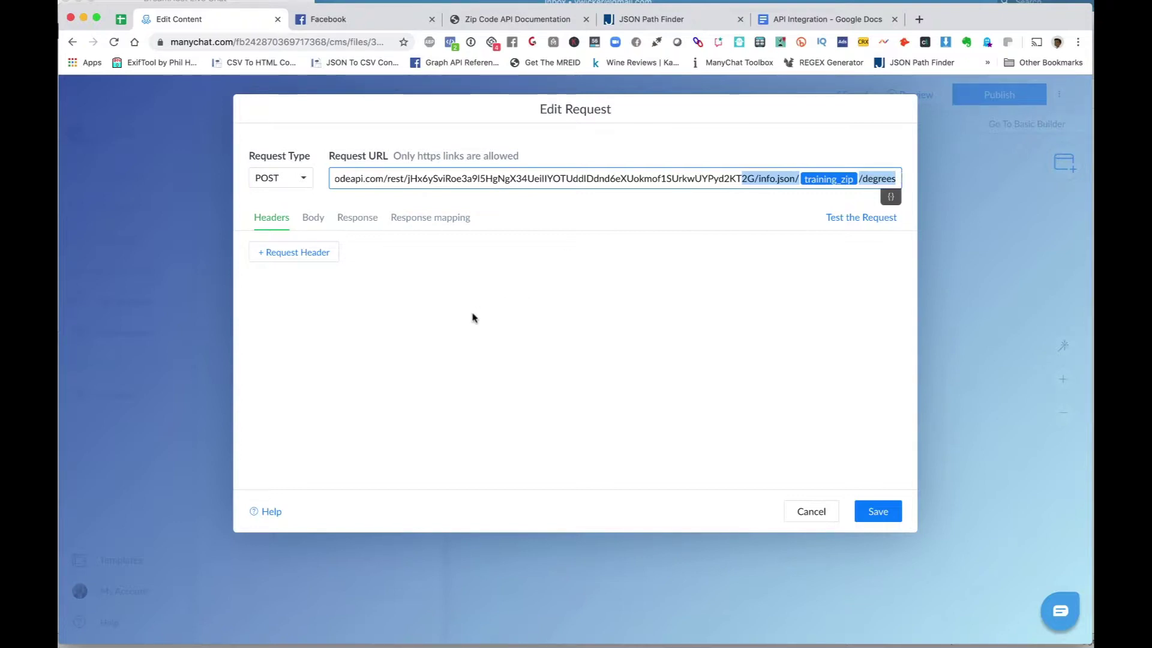
# Test the request with the training_zip URL, trying GET and then reverting to POST
pyautogui.click(859, 219)
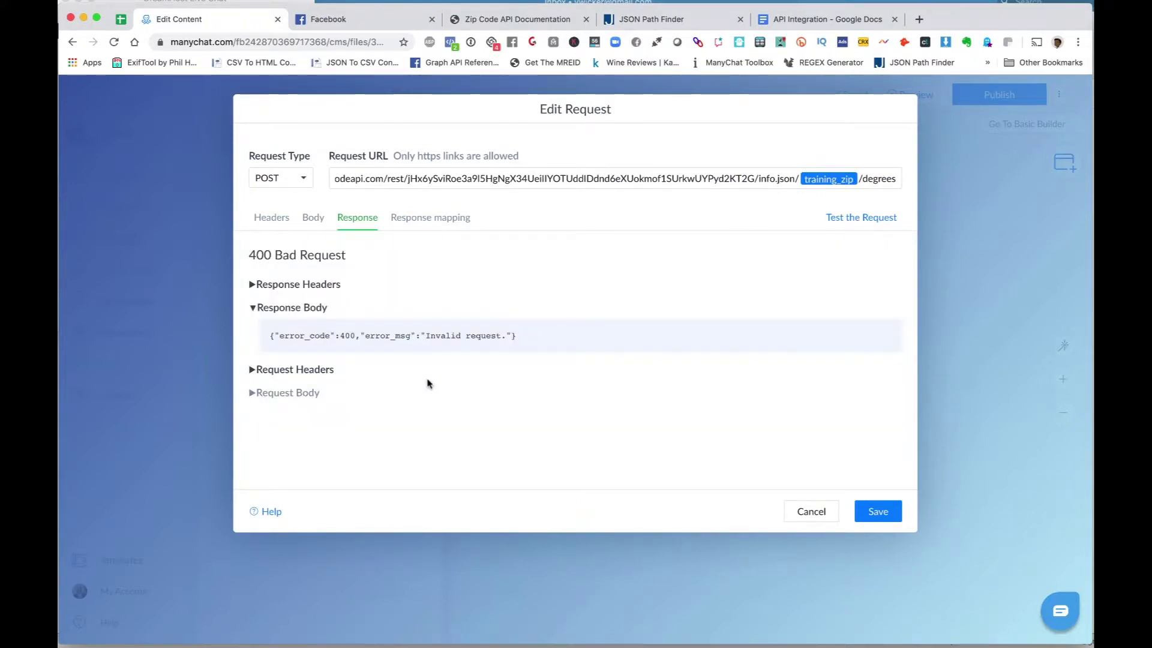
pyautogui.click(304, 178)
pyautogui.click(282, 189)
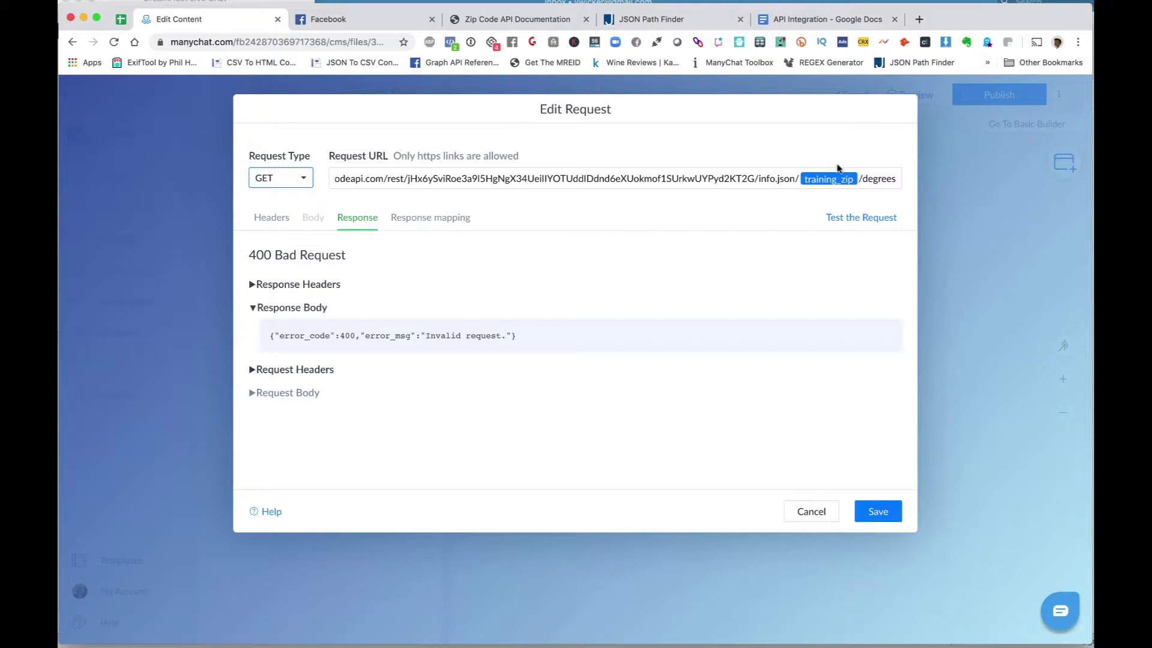
pyautogui.click(867, 220)
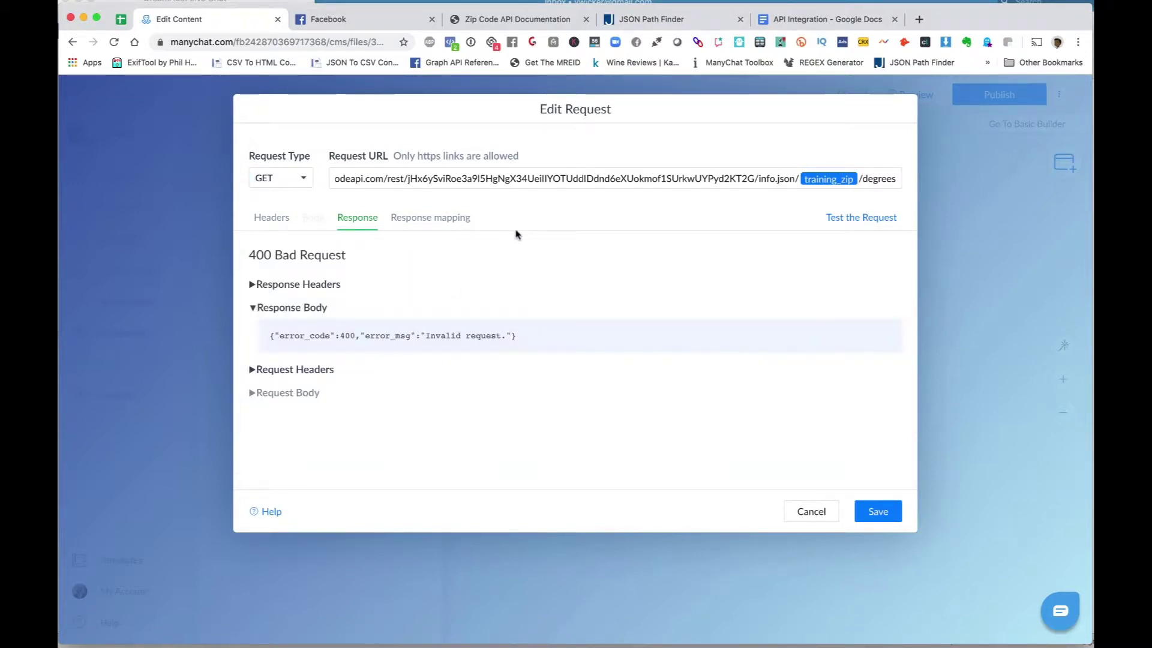
pyautogui.click(299, 179)
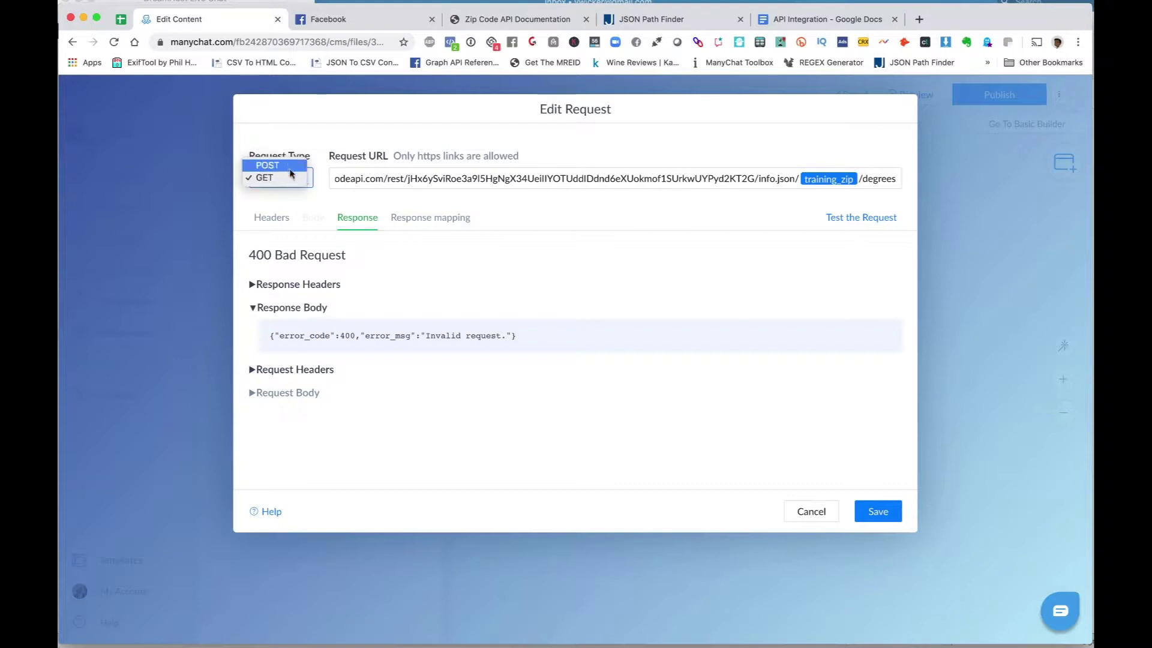
pyautogui.click(288, 166)
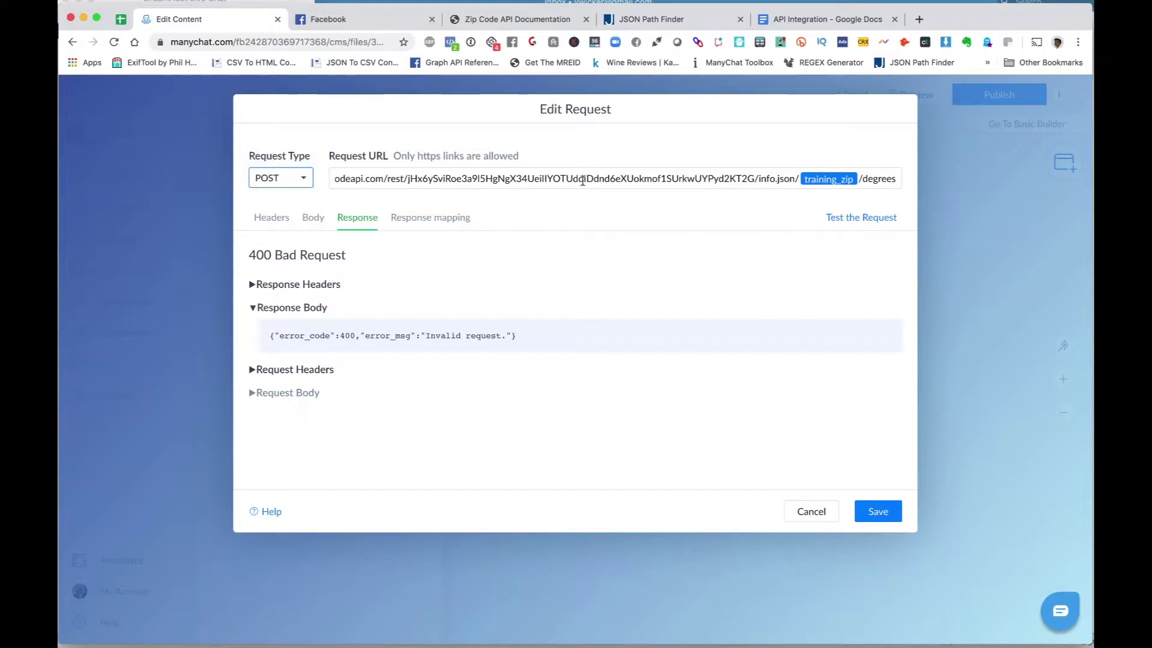
# Swap training_zip for test zip 48235, retest for 200 OK Detroit data, and view response mapping
pyautogui.click(774, 178)
pyautogui.press('End')
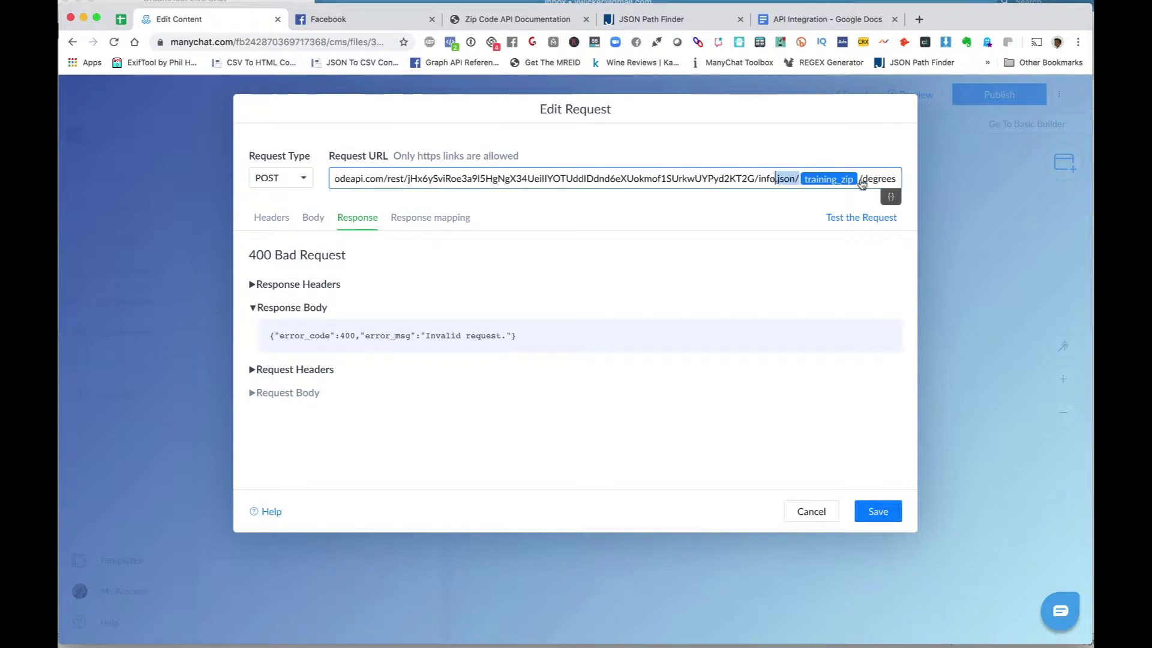
pyautogui.press('BackSpace')
pyautogui.press('BackSpace')
pyautogui.press('BackSpace')
pyautogui.press('BackSpace')
pyautogui.press('BackSpace')
pyautogui.press('BackSpace')
pyautogui.press('BackSpace')
pyautogui.press('BackSpace')
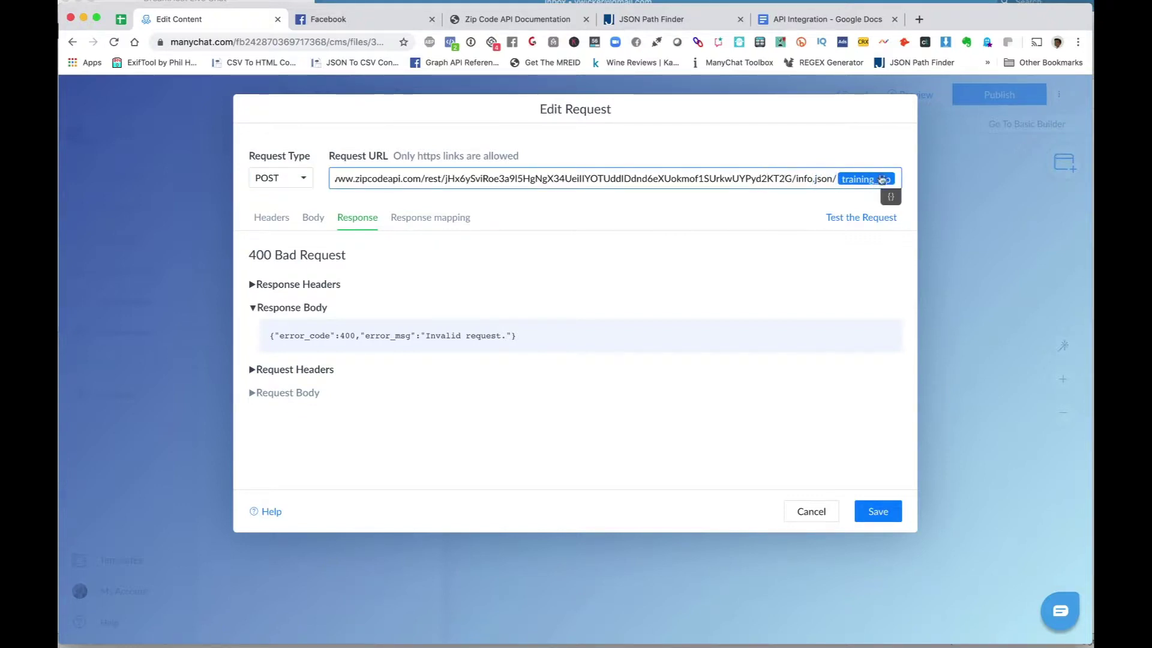
pyautogui.write('/degrees')
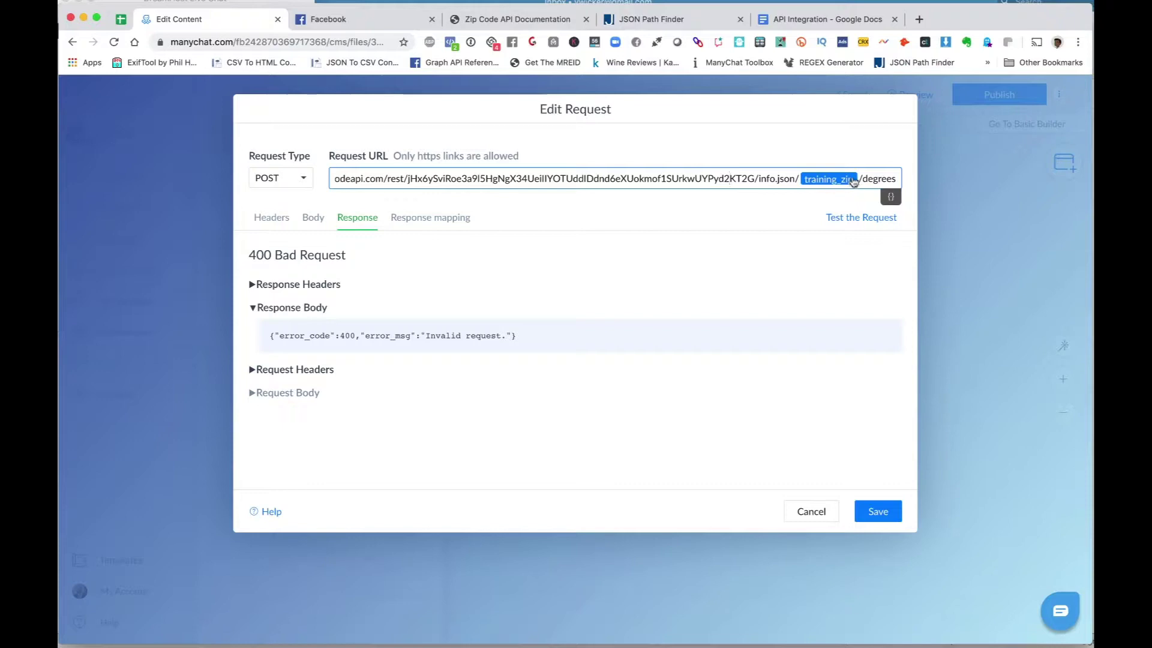
pyautogui.click(861, 175)
pyautogui.press('BackSpace')
pyautogui.write('48')
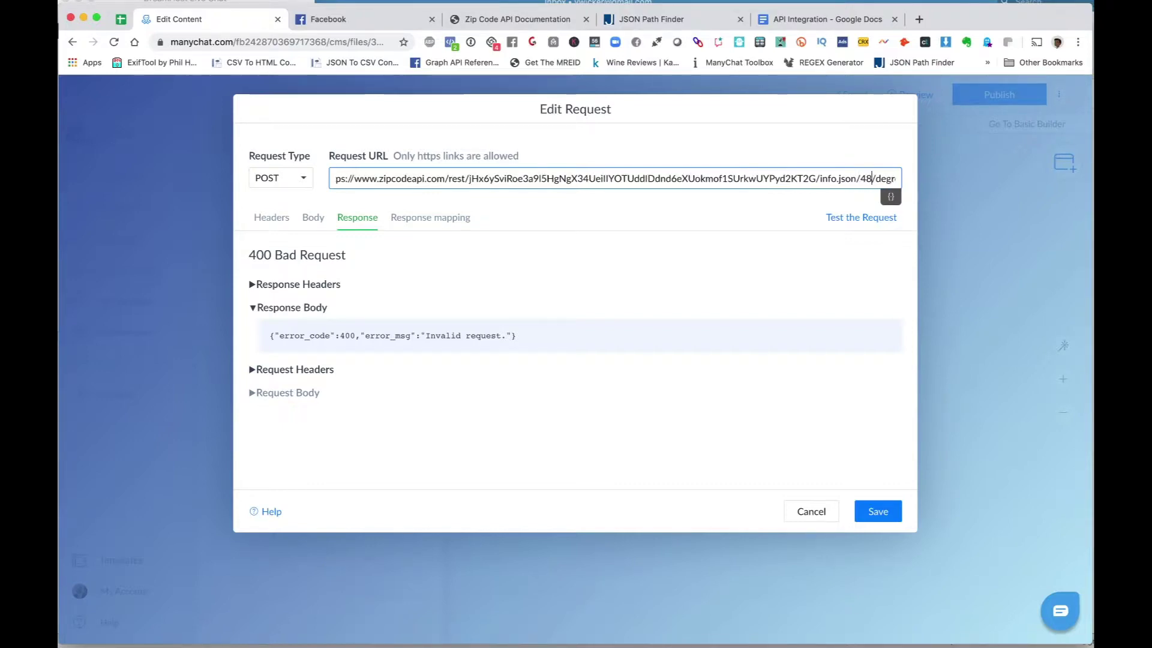
pyautogui.write('235')
pyautogui.click(852, 219)
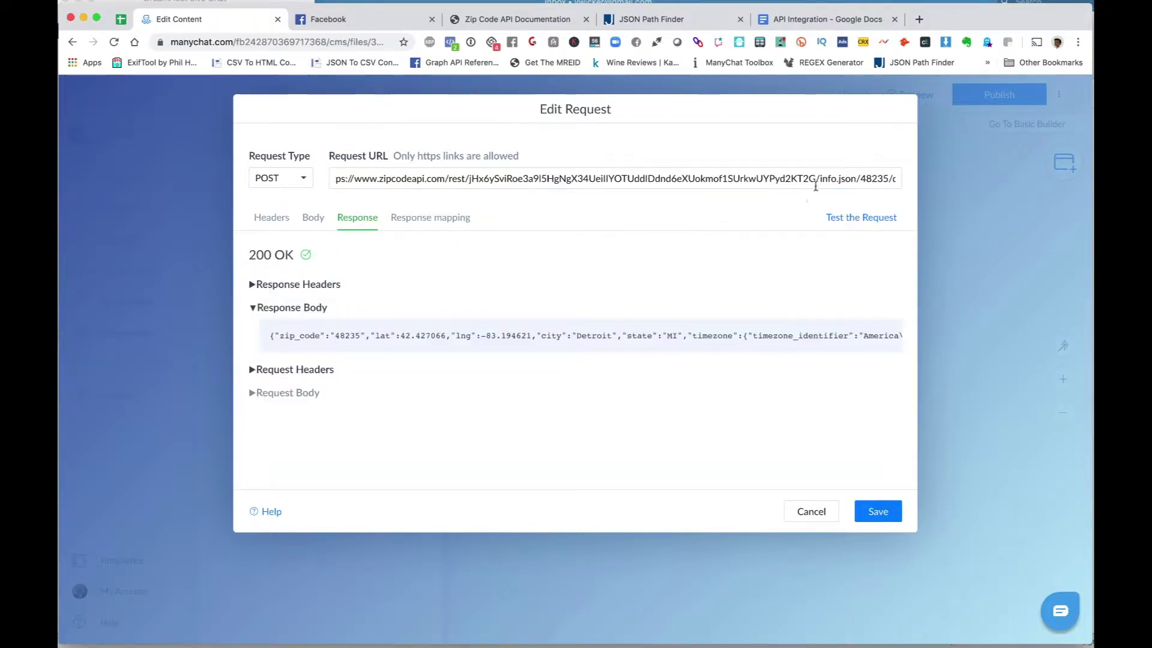
pyautogui.click(868, 178)
pyautogui.moveTo(868, 178)
pyautogui.mouseDown()
pyautogui.moveTo(894, 179)
pyautogui.moveTo(857, 181)
pyautogui.mouseUp()
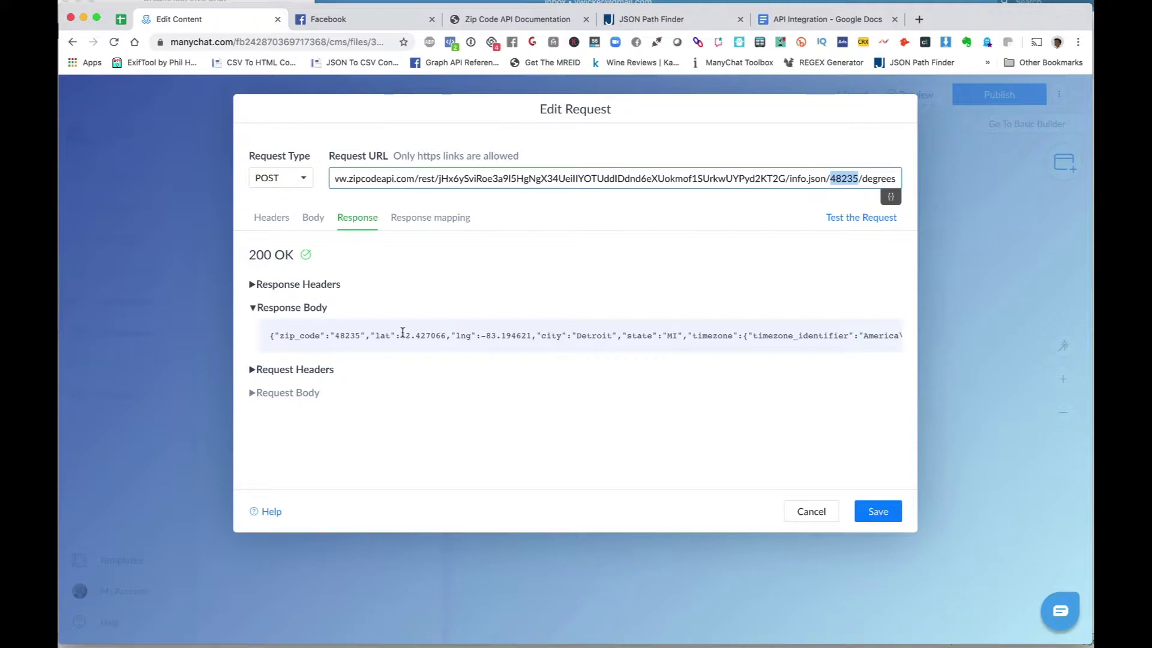
pyautogui.click(405, 219)
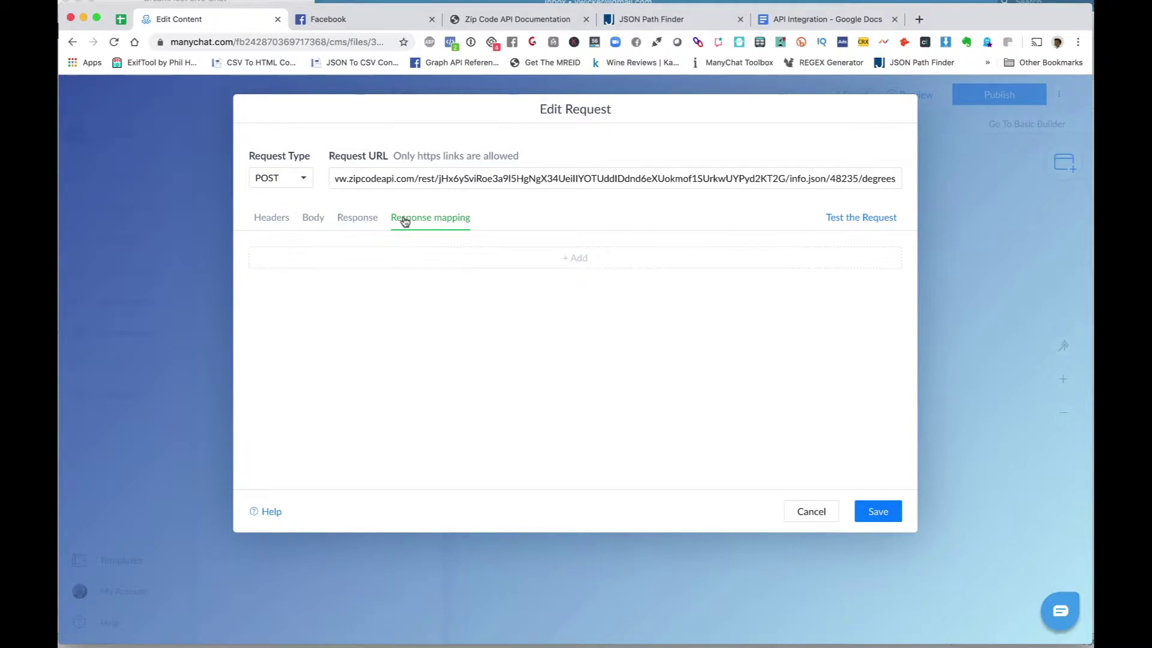
# Close the request editor and link the starting step's automatic continue to a new Send Message #1
pyautogui.click(809, 511)
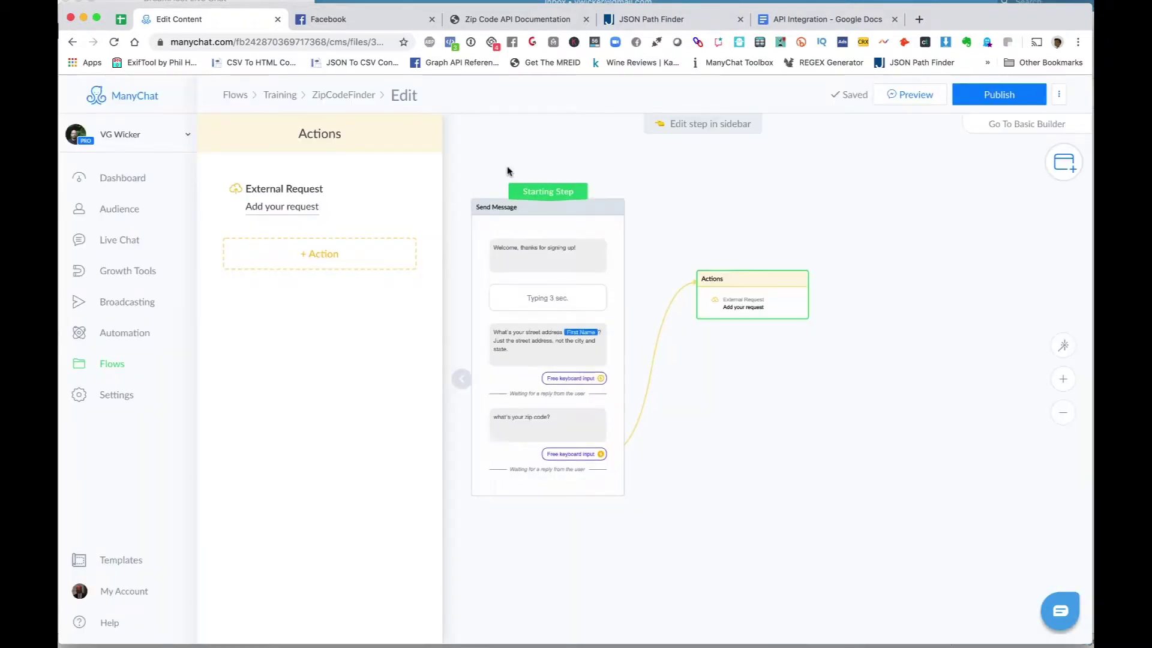
pyautogui.moveTo(817, 522); pyautogui.dragTo(735, 510)
pyautogui.click(540, 483)
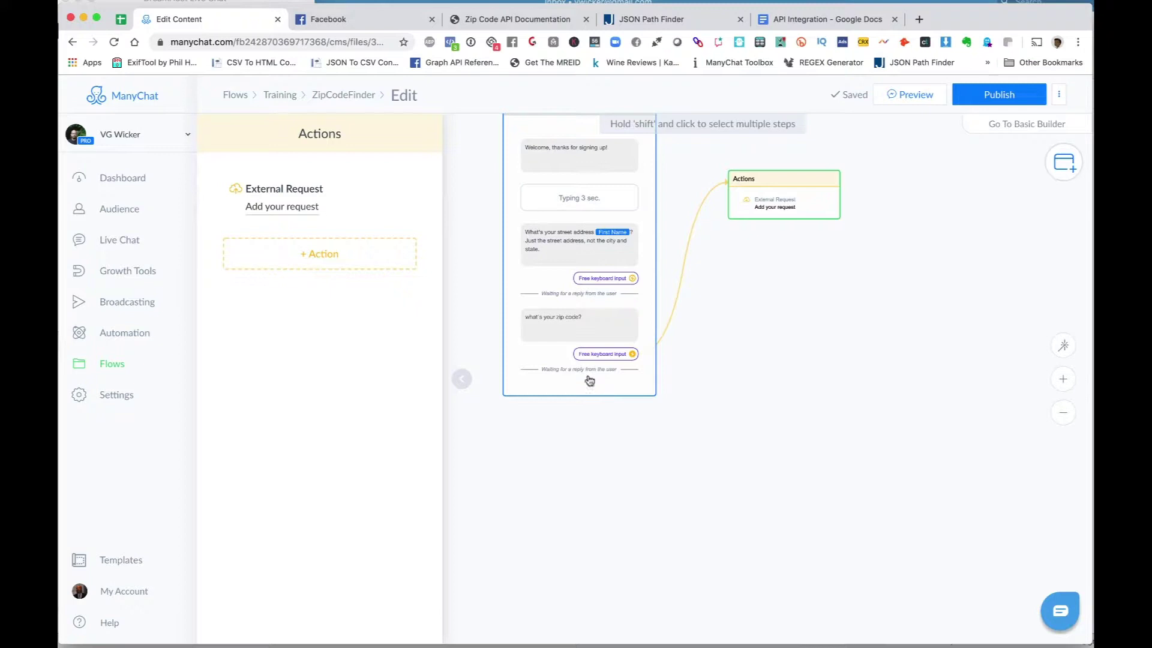
pyautogui.click(591, 374)
pyautogui.click(226, 627)
pyautogui.moveTo(714, 493); pyautogui.dragTo(613, 519)
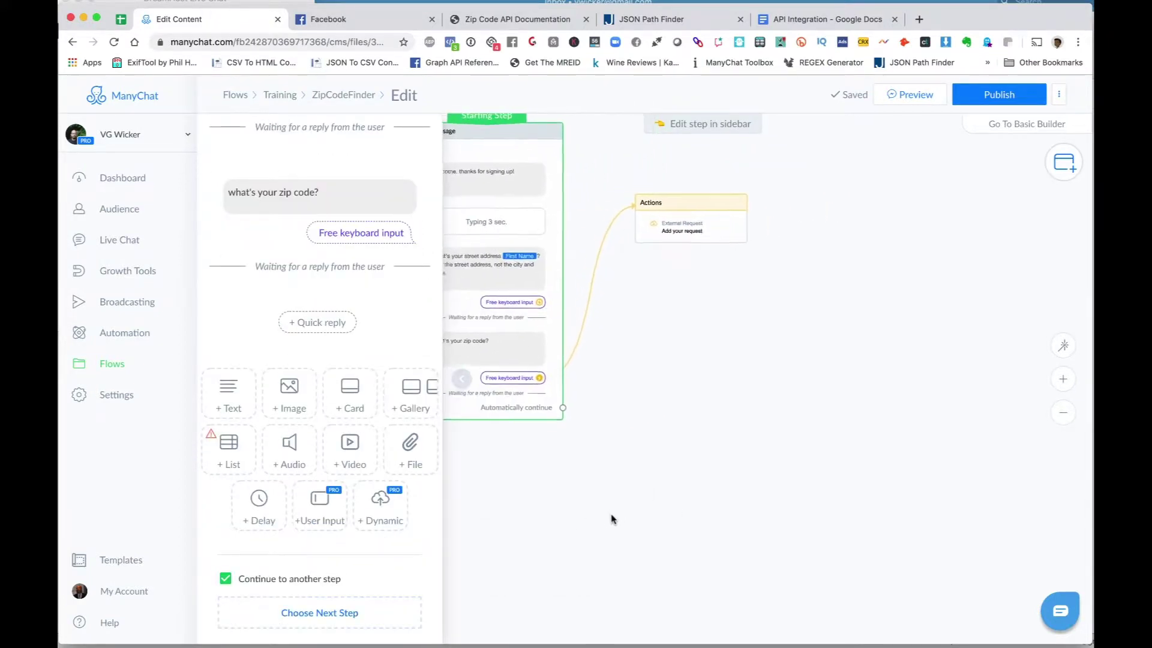
pyautogui.click(552, 415)
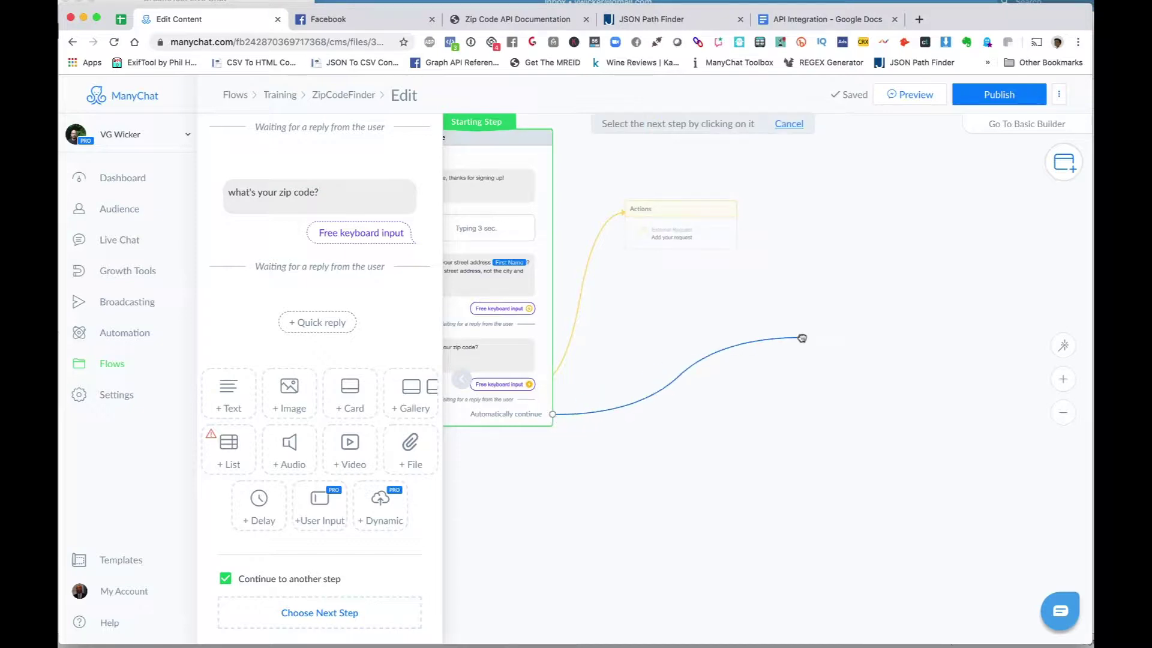
pyautogui.click(802, 338)
pyautogui.click(827, 337)
# Make Send Message #1 read 'Ok we will send your package to {street_address} in'
pyautogui.click(317, 197)
pyautogui.click(301, 188)
pyautogui.write('Ok we will send your')
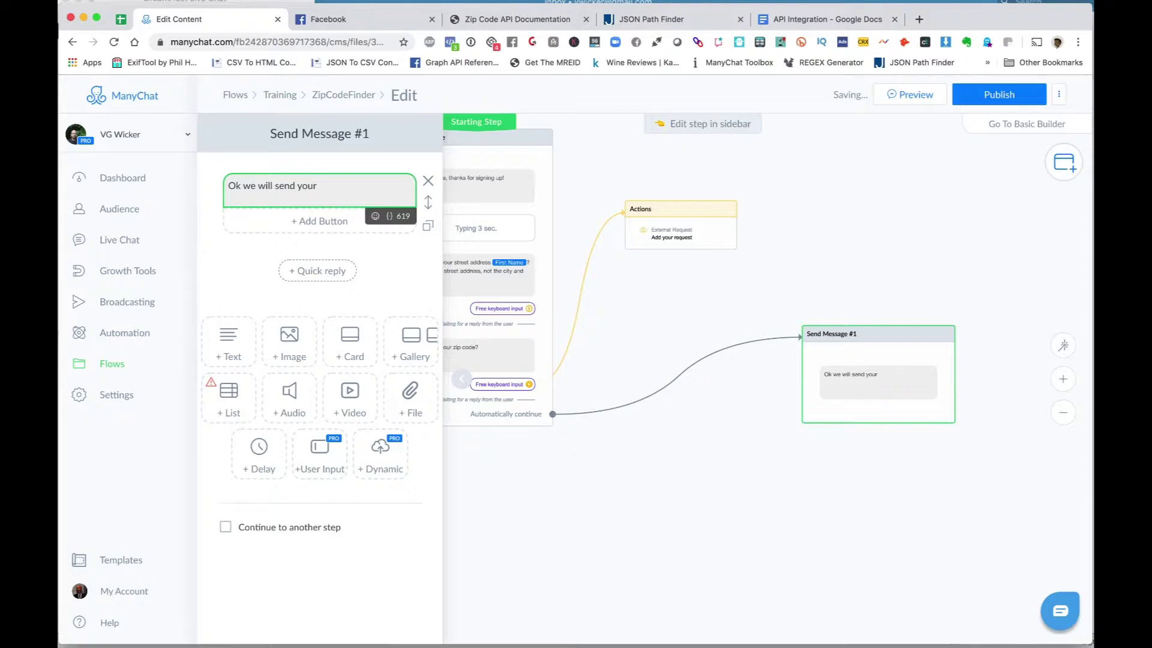
pyautogui.write(' package to {tra')
pyautogui.press('BackSpace')
pyautogui.press('BackSpace')
pyautogui.press('BackSpace')
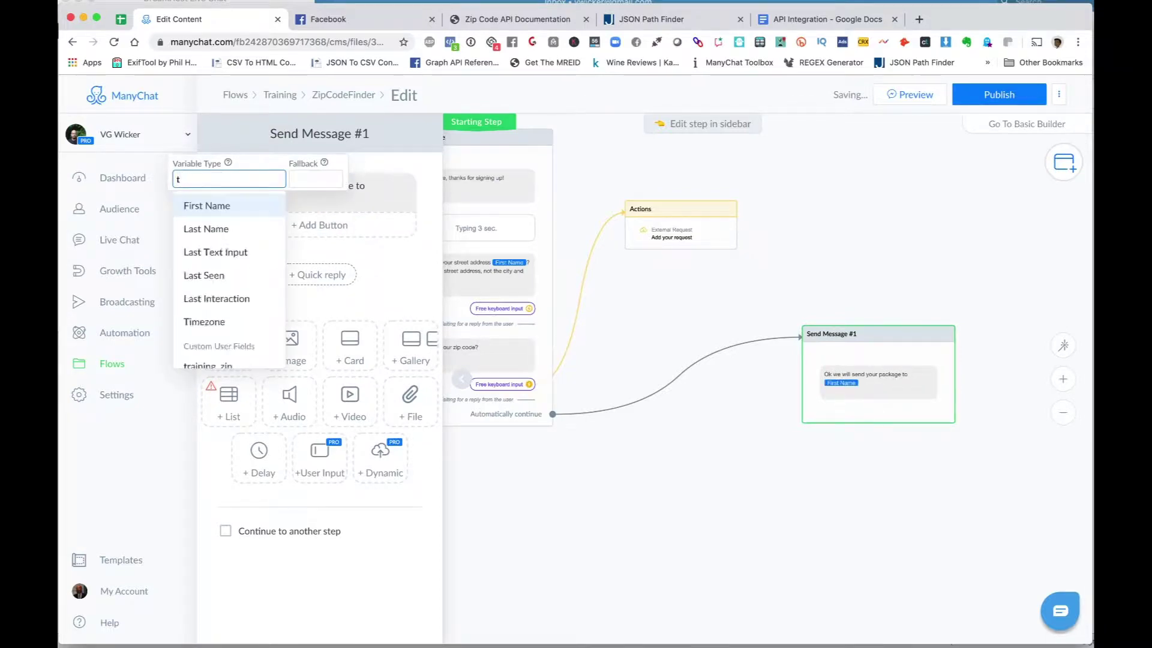
pyautogui.write('stre')
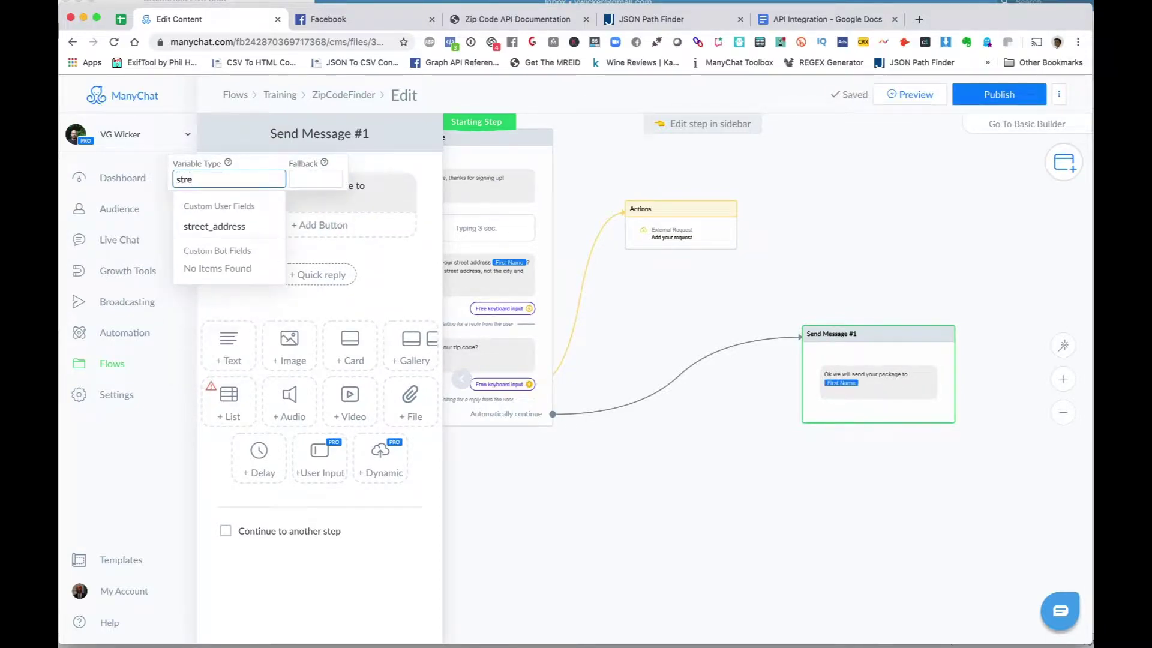
pyautogui.click(226, 227)
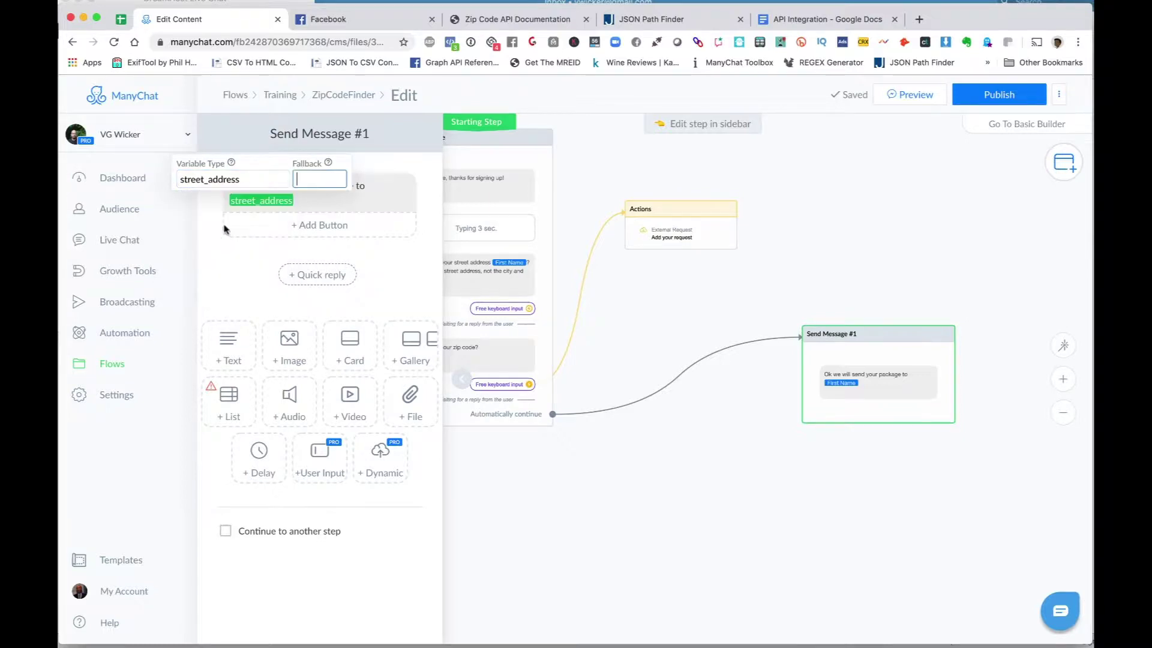
pyautogui.click(309, 198)
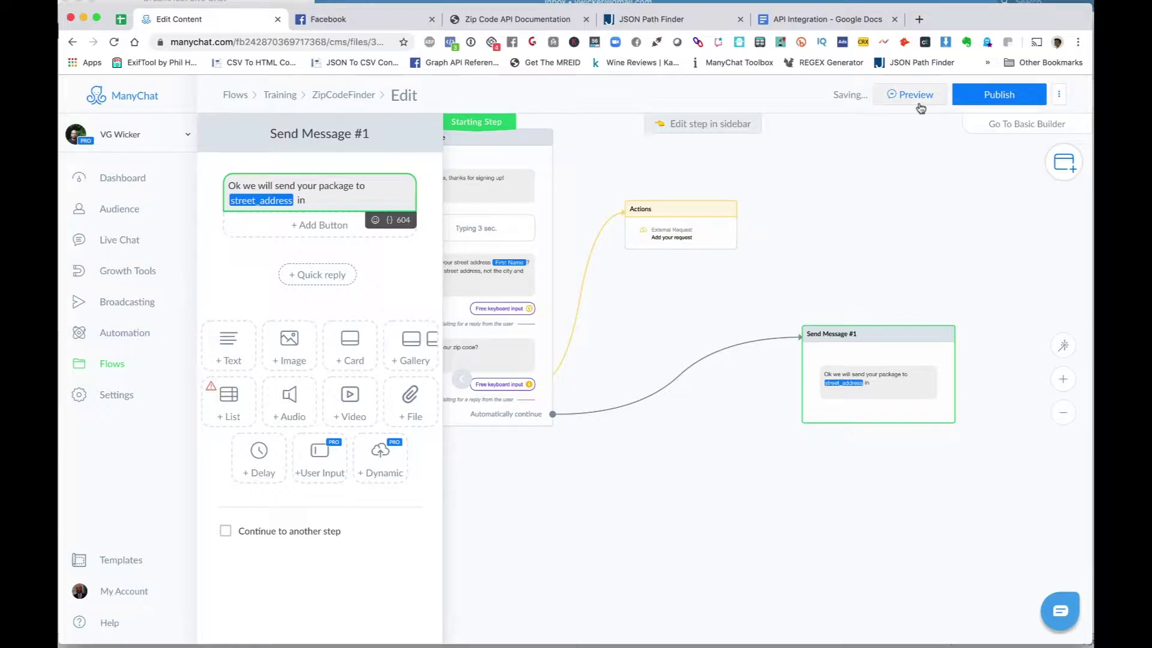
pyautogui.click(655, 466)
pyautogui.click(114, 395)
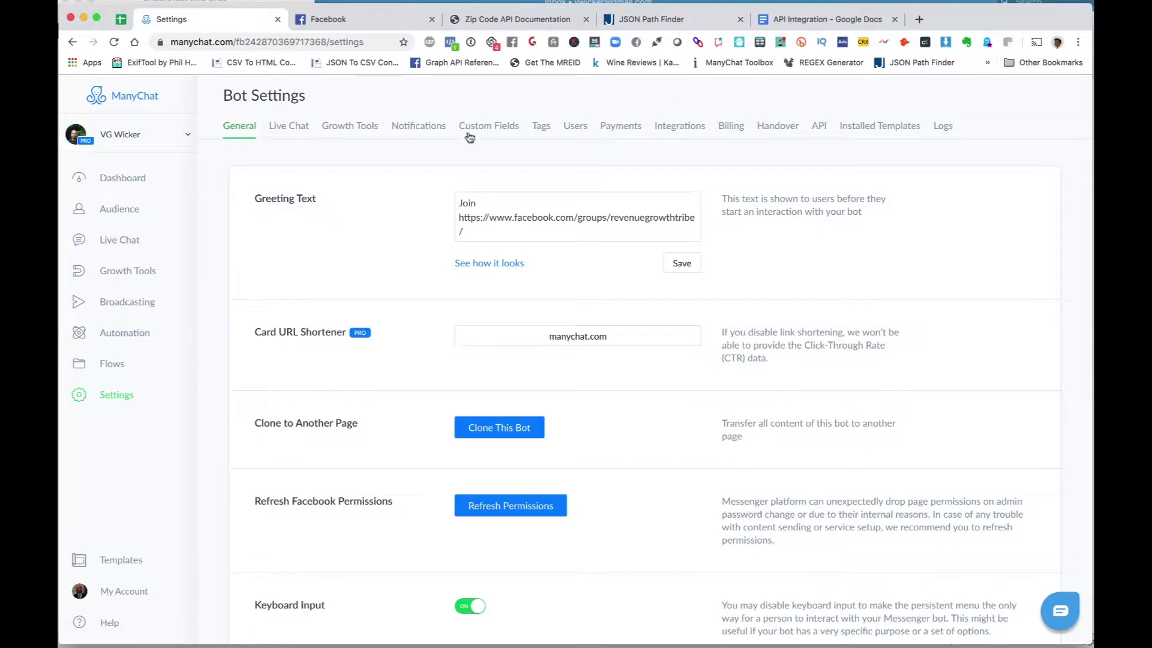
# Create a new text user field named training_city, described as training_city
pyautogui.click(479, 126)
pyautogui.click(976, 185)
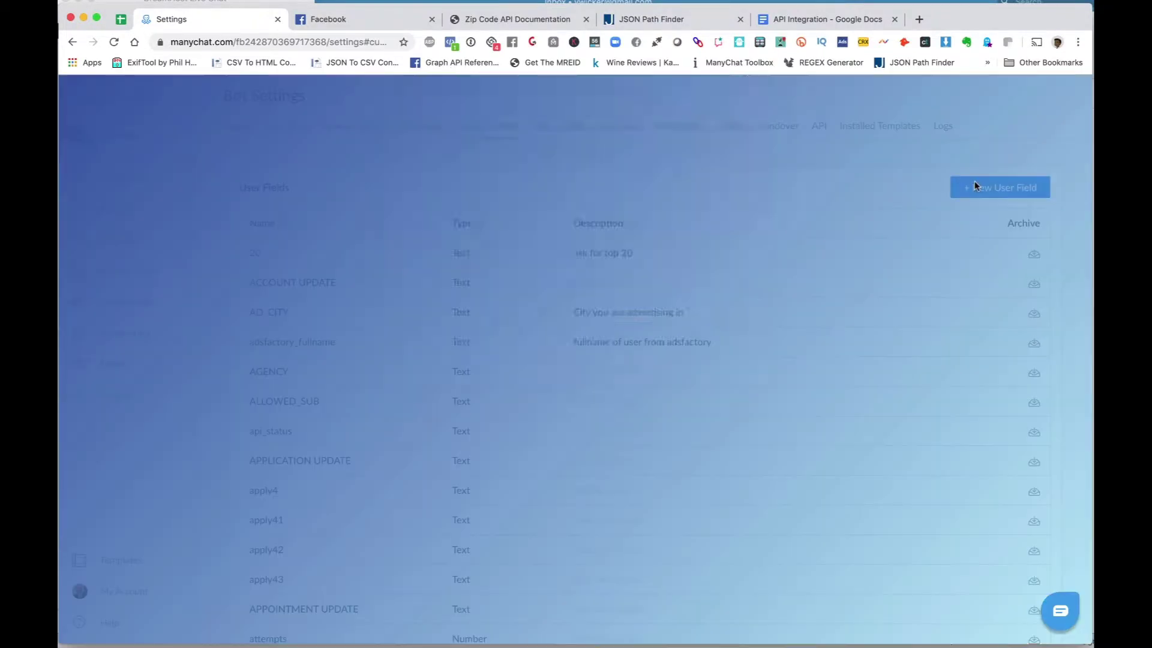
pyautogui.write('training_city')
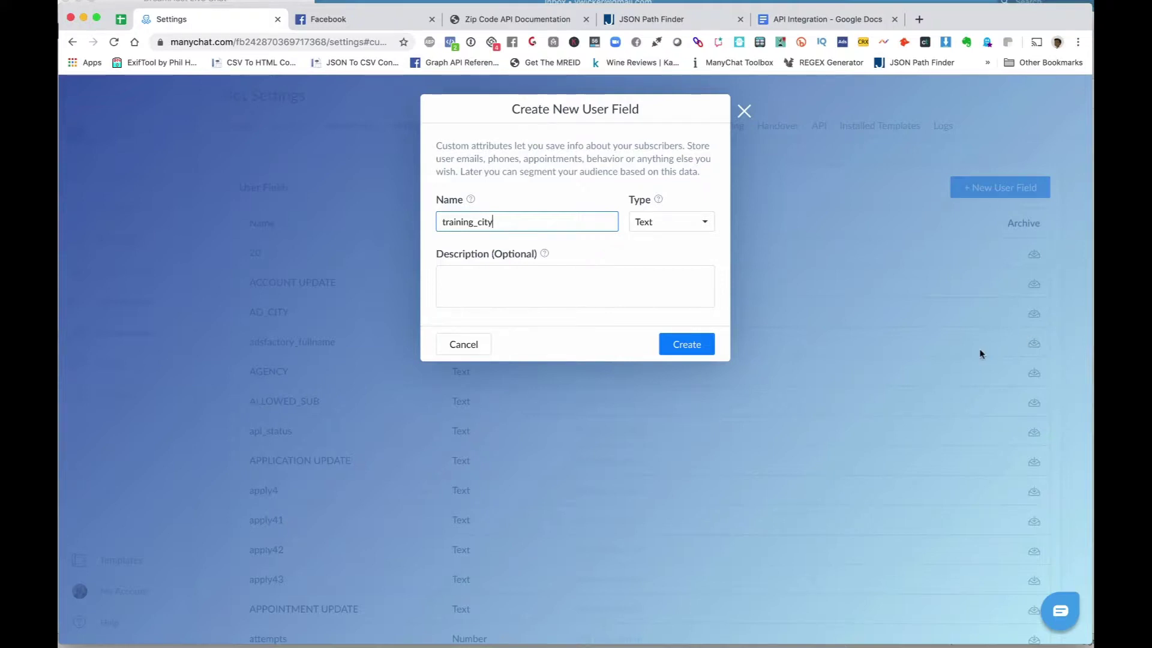
pyautogui.click(604, 297)
pyautogui.write('training)_ci')
pyautogui.write('_')
pyautogui.click(690, 345)
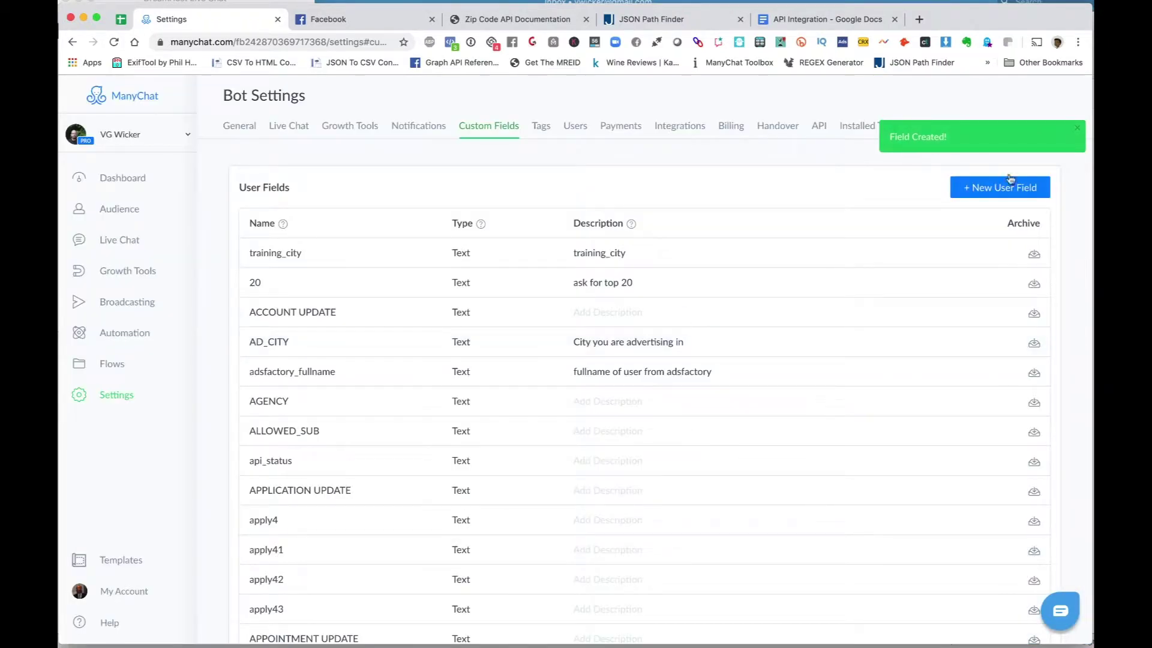
# Create another text user field named training_state, described as training_state
pyautogui.click(1003, 187)
pyautogui.write('tra')
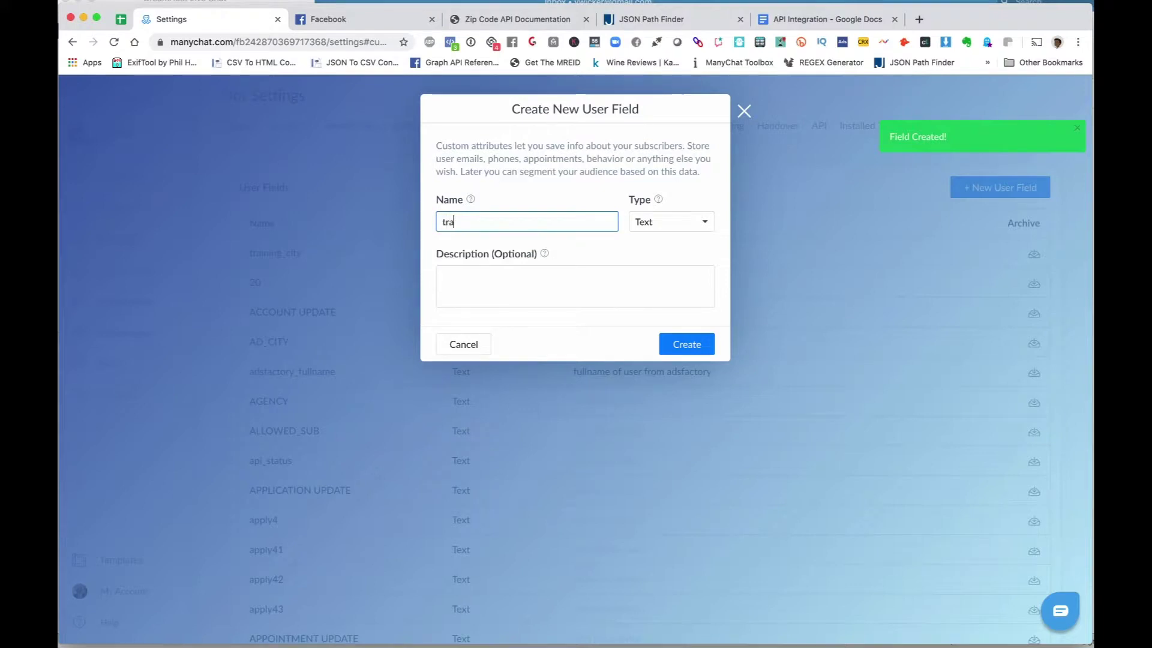
pyautogui.write('ining_state')
pyautogui.click(504, 286)
pyautogui.write('training_state')
pyautogui.click(684, 344)
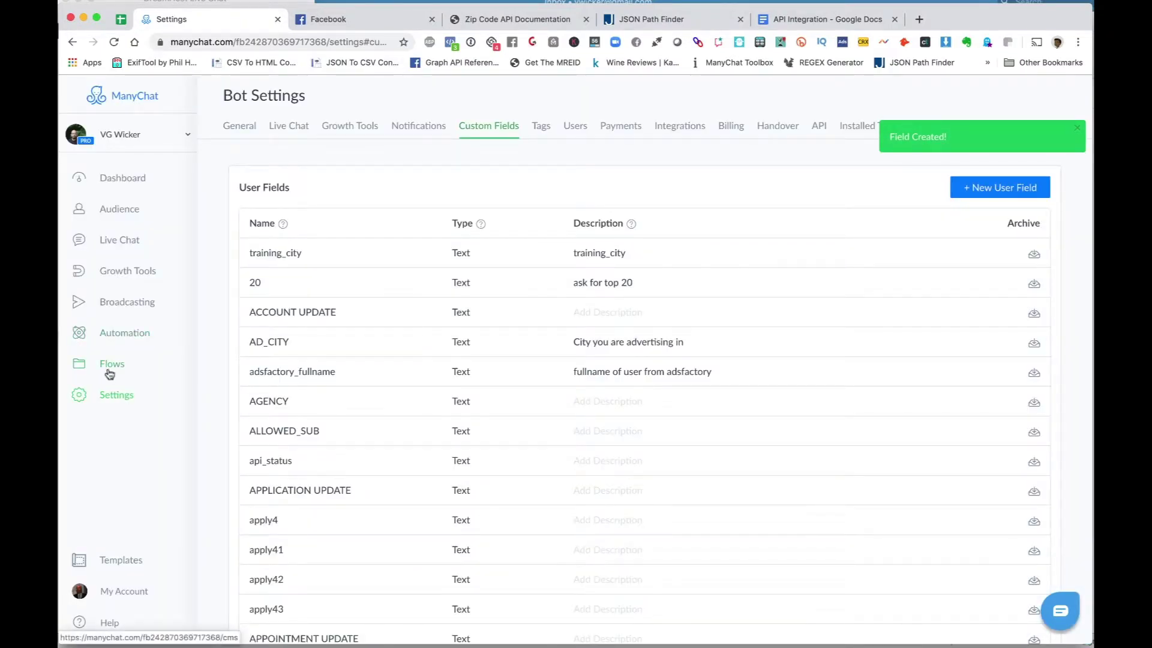
# Open the ZipCodeFinder flow in the Training folder and edit Send Message #1
pyautogui.click(111, 366)
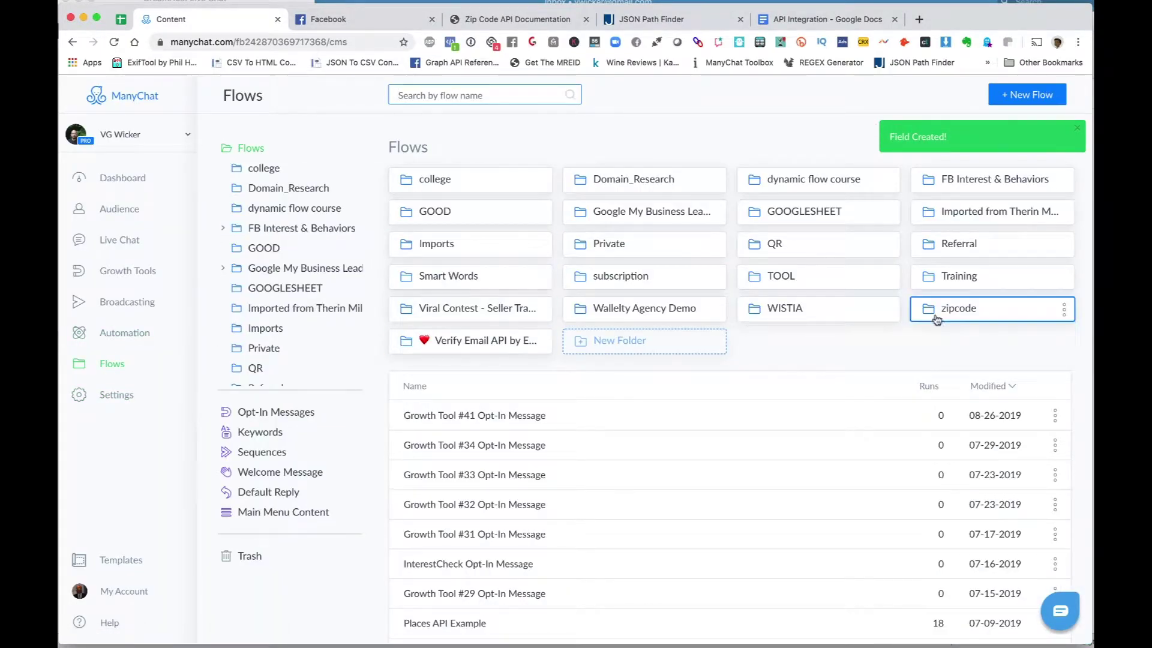
pyautogui.click(941, 281)
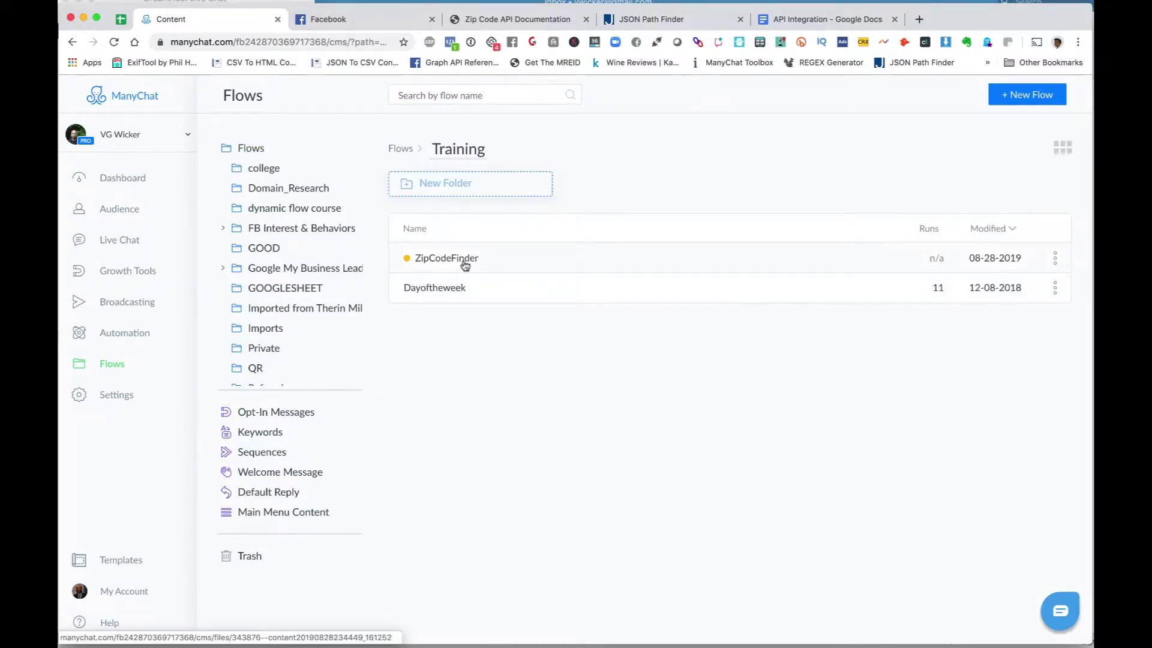
pyautogui.click(463, 265)
pyautogui.moveTo(669, 378); pyautogui.dragTo(558, 336)
pyautogui.click(792, 474)
# Append the training_city and training_state variables to the message, state on a new line
pyautogui.click(343, 201)
pyautogui.write('{{')
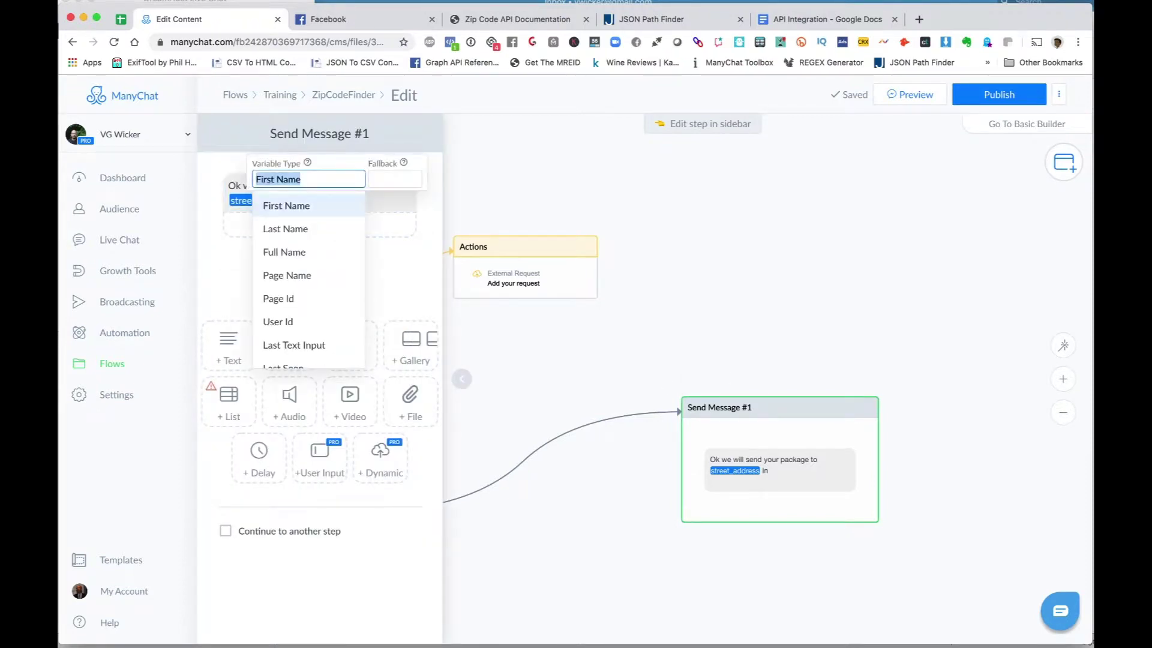
pyautogui.write('tra')
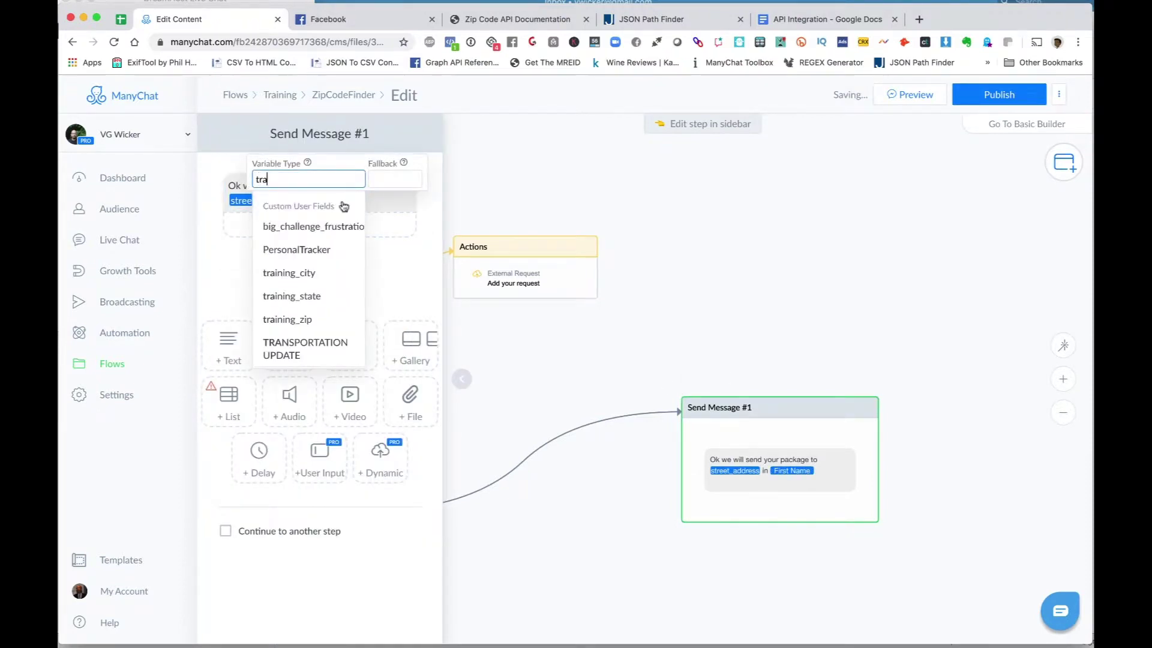
pyautogui.click(294, 267)
pyautogui.click(364, 211)
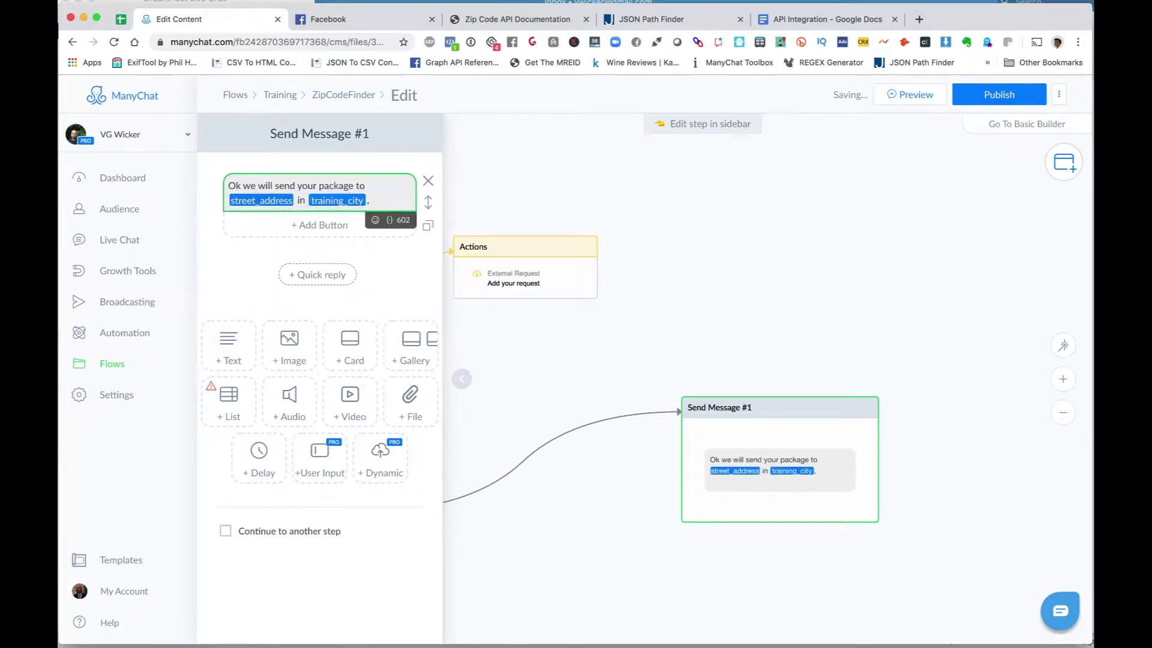
pyautogui.press('Return')
pyautogui.write('{t')
pyautogui.write('ra')
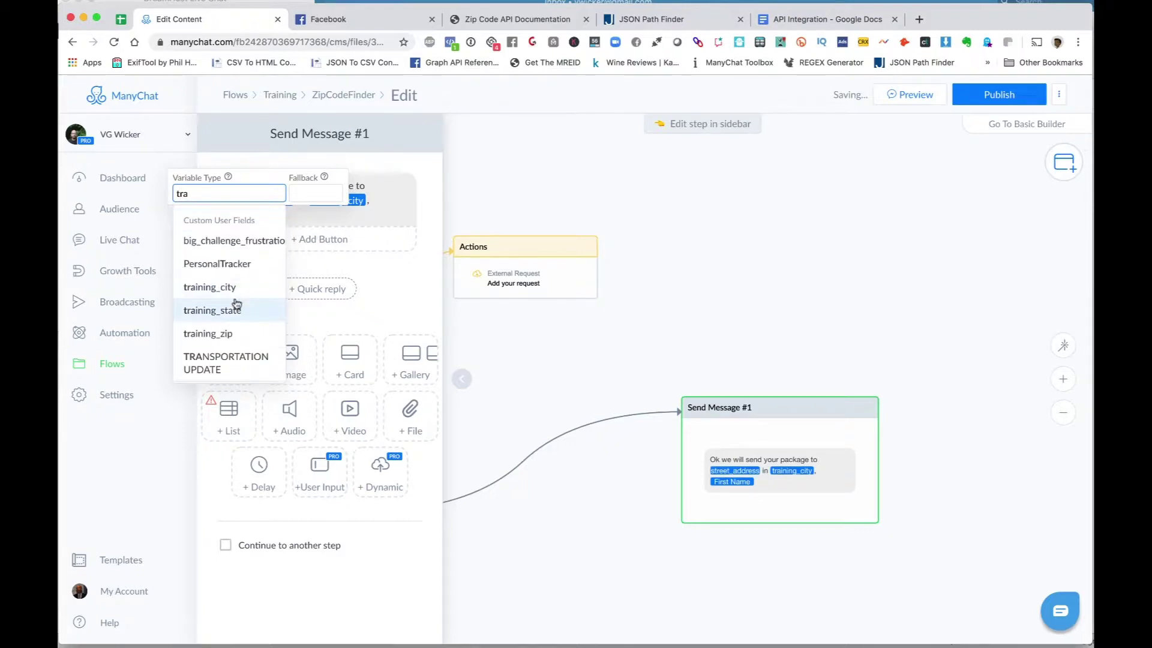
pyautogui.click(234, 311)
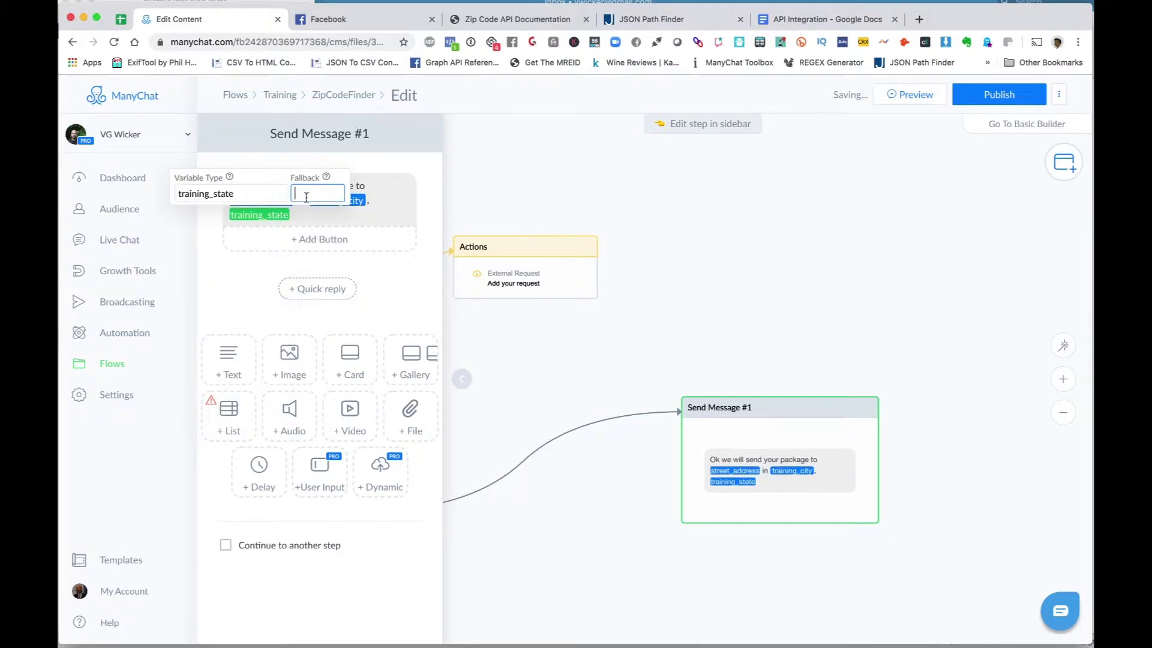
pyautogui.click(301, 216)
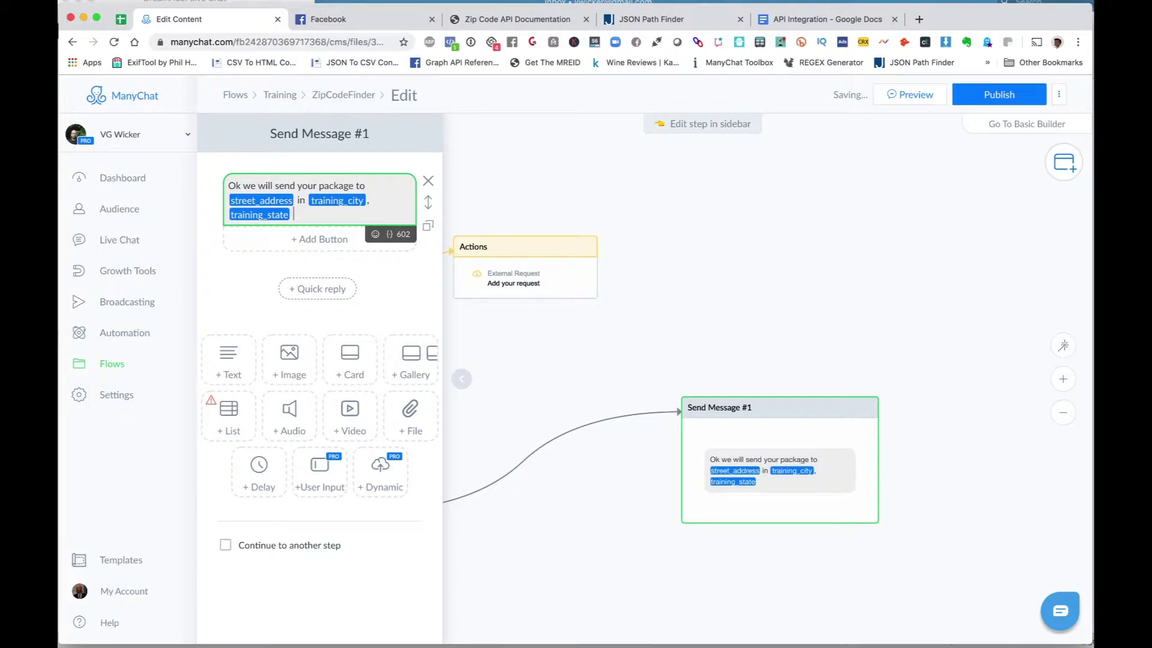
# Add the training_zip variable to the message, then open the Actions step
pyautogui.write('{{tra')
pyautogui.click(262, 334)
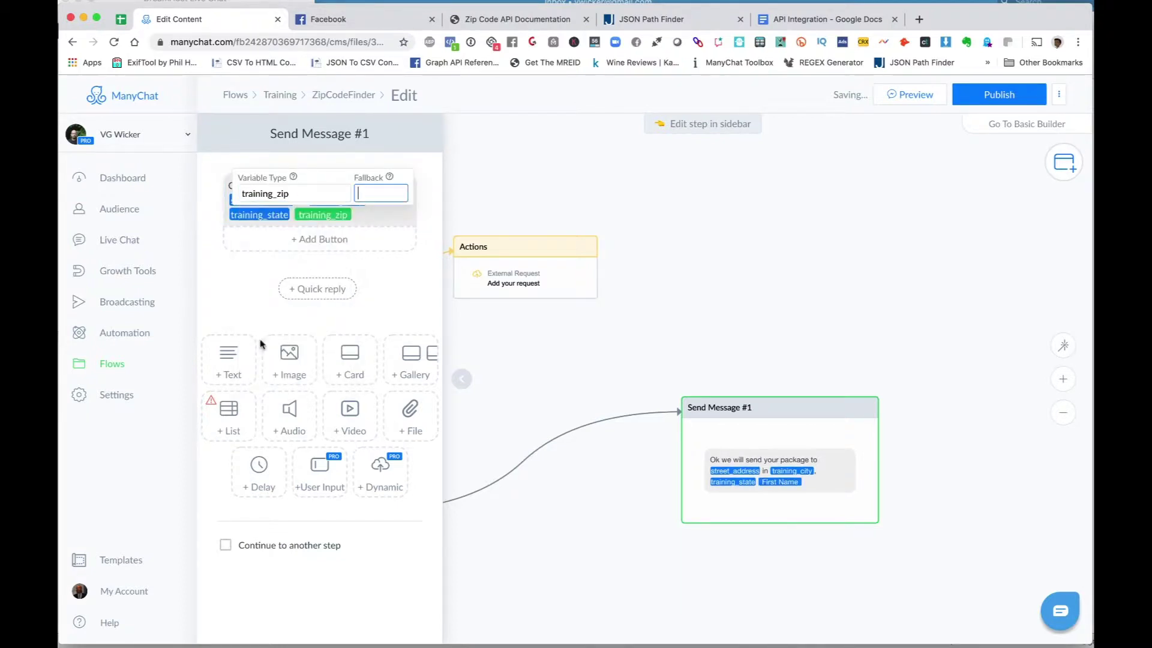
pyautogui.click(570, 357)
pyautogui.click(645, 366)
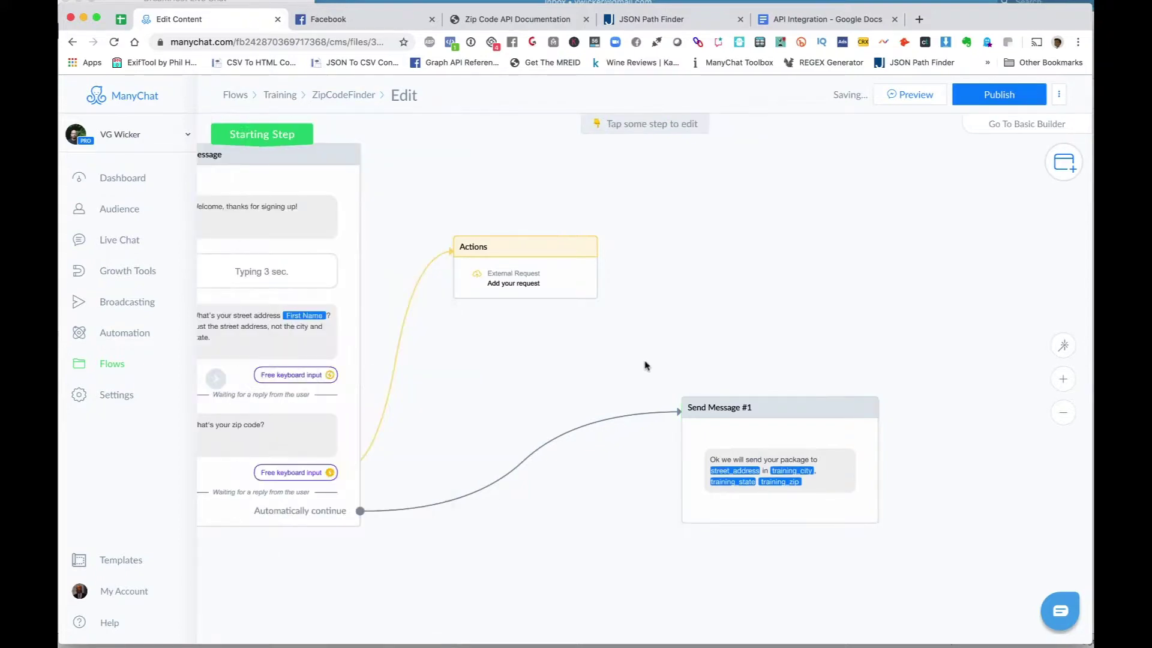
pyautogui.moveTo(587, 346); pyautogui.dragTo(702, 332)
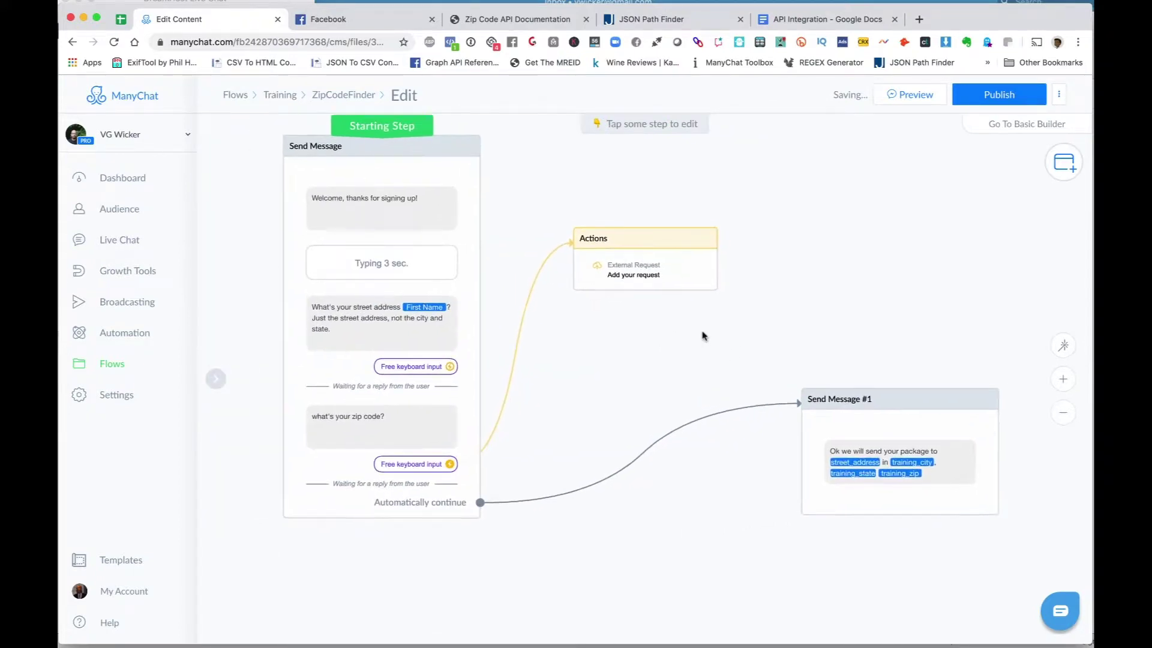
pyautogui.click(639, 266)
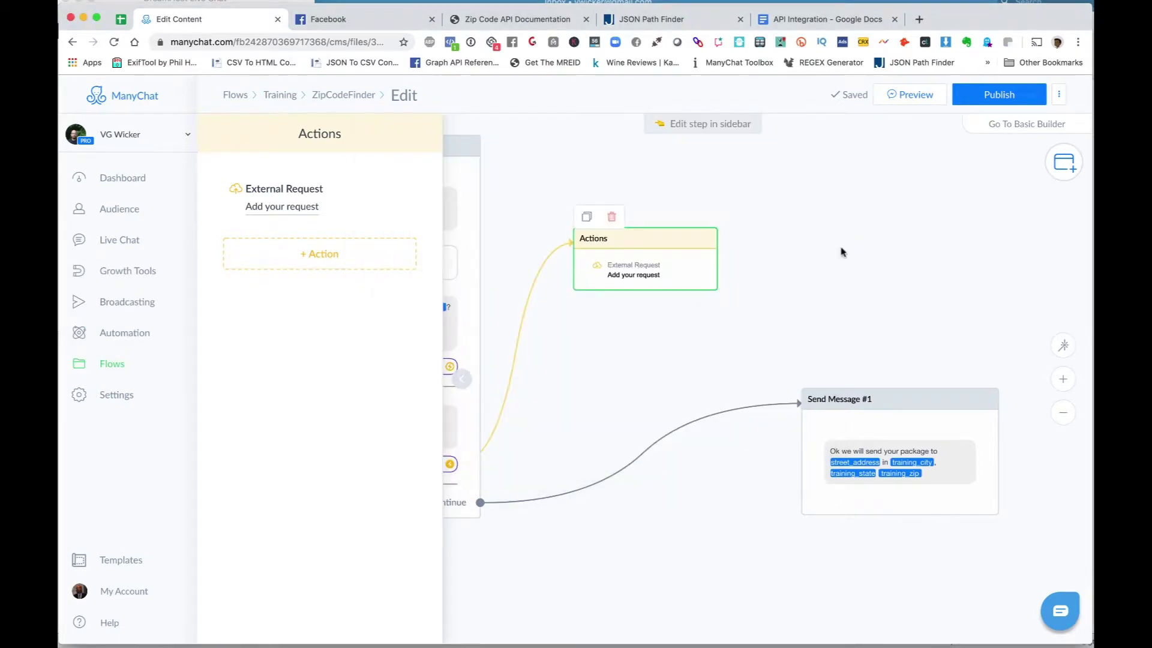
# Paste the zipcodeapi.com location-info URL as the request URL and test it for 200 OK
pyautogui.click(294, 209)
pyautogui.click(488, 21)
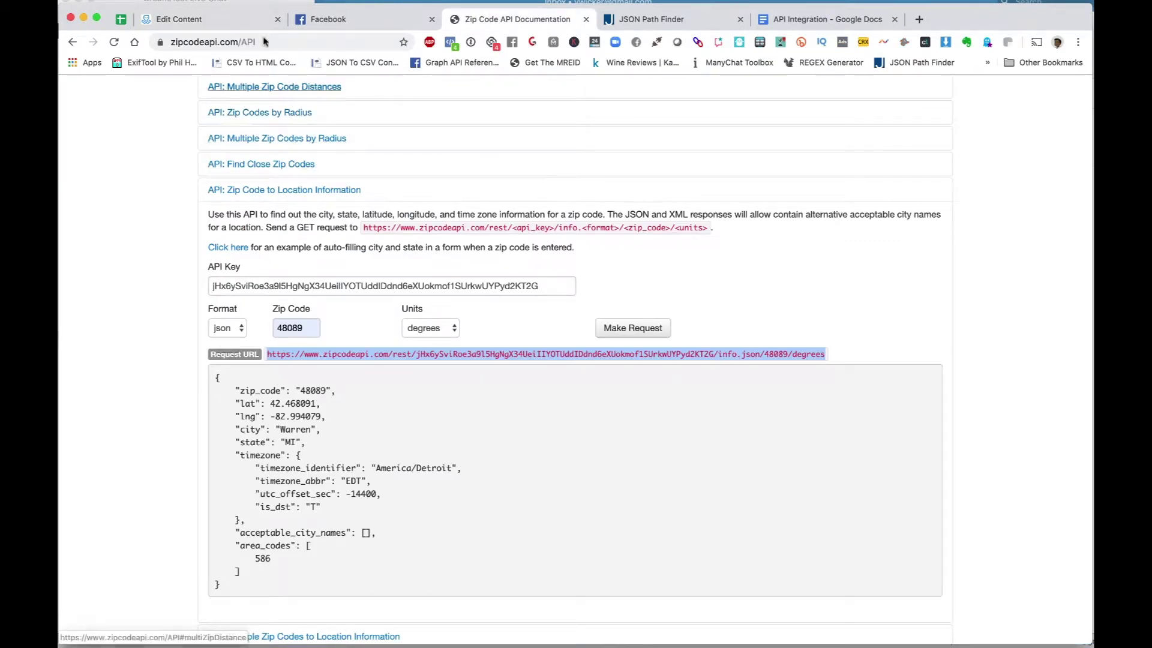
pyautogui.click(180, 19)
pyautogui.click(397, 178)
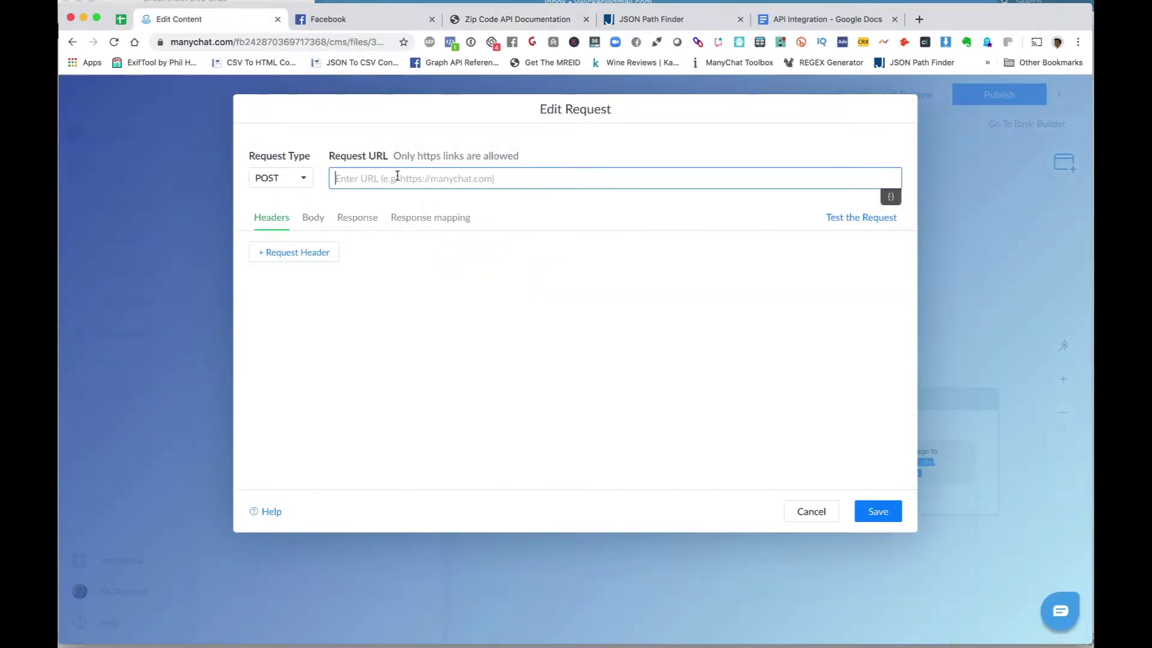
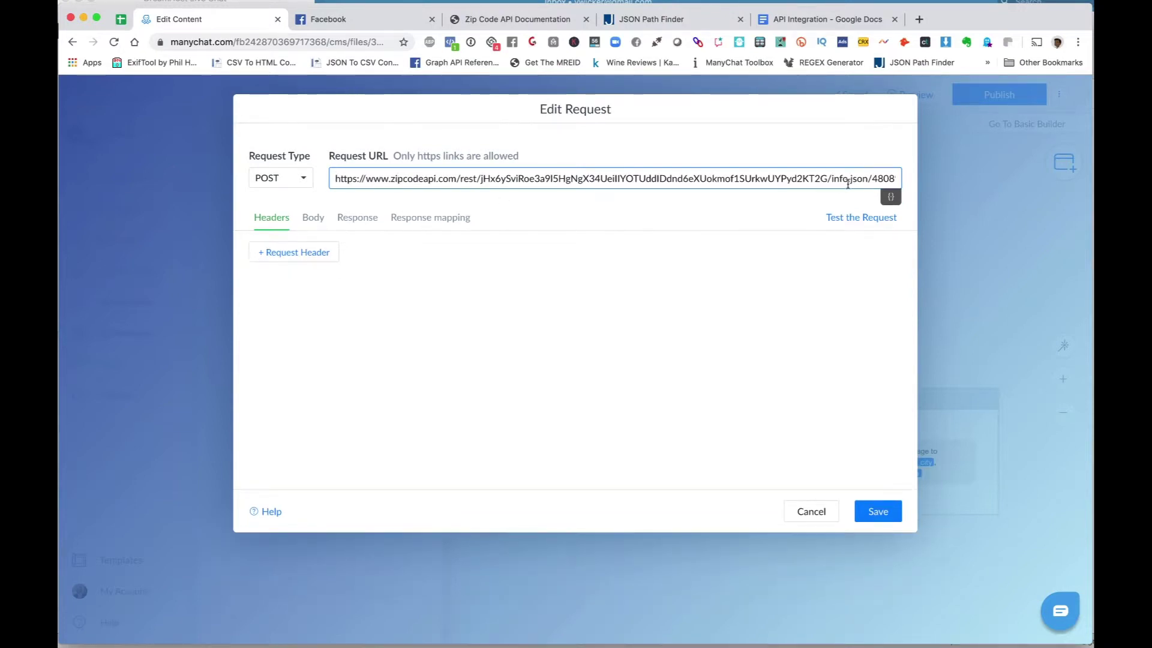
pyautogui.click(861, 220)
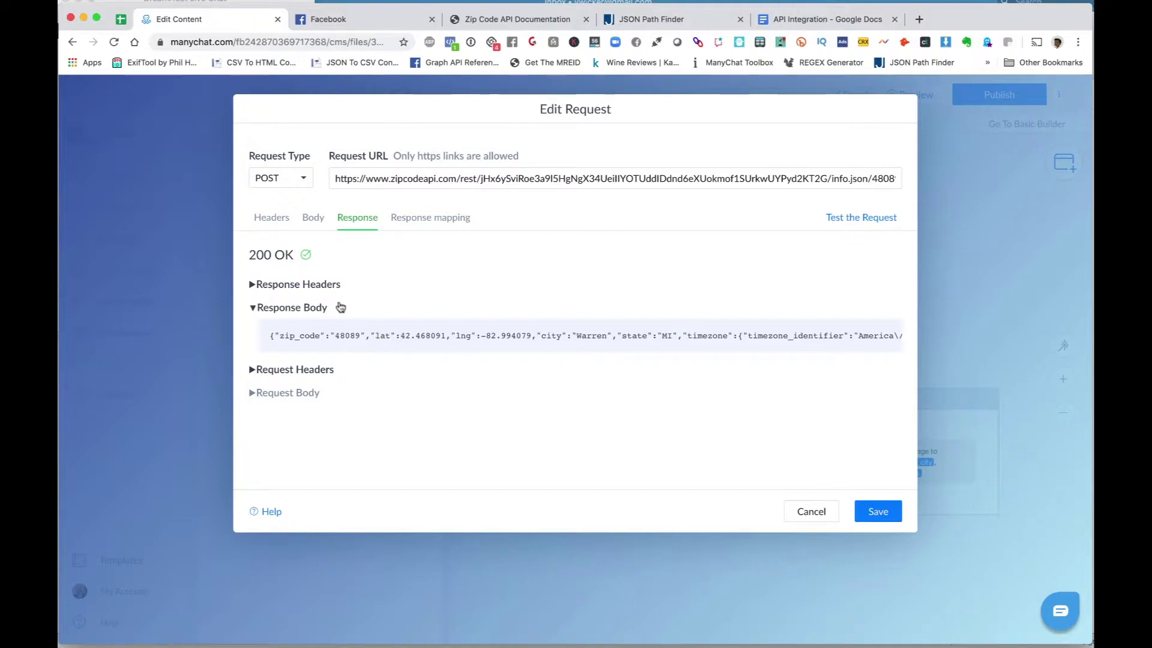
pyautogui.click(410, 225)
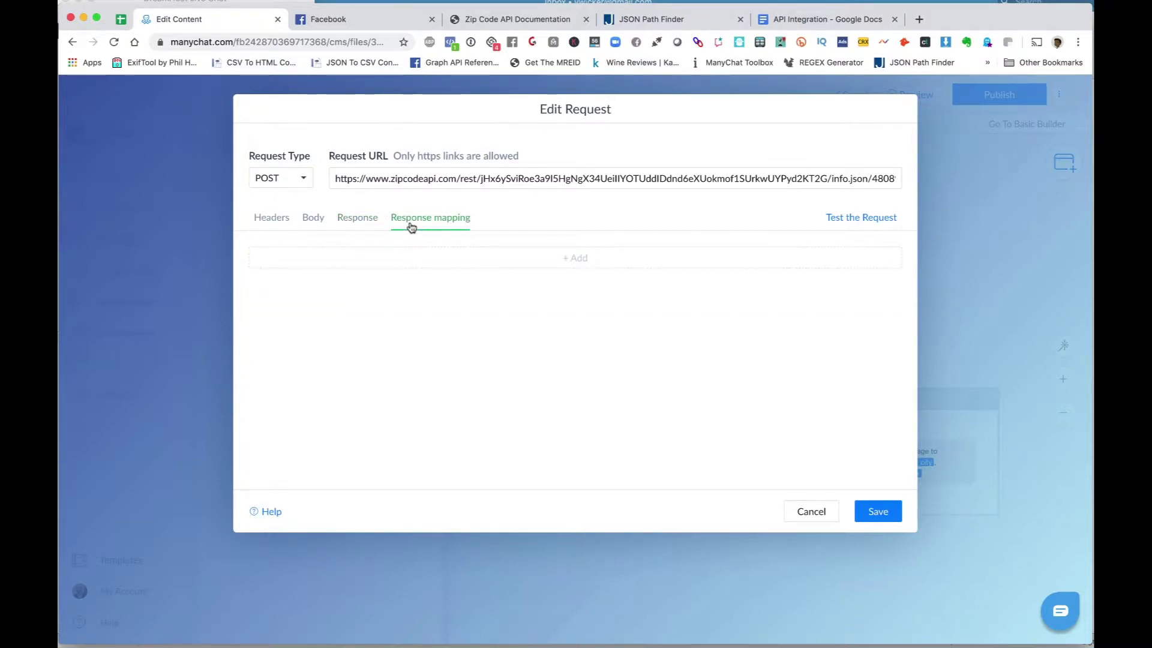
# Add a response mapping row into training_city and select the test response body JSON
pyautogui.click(576, 257)
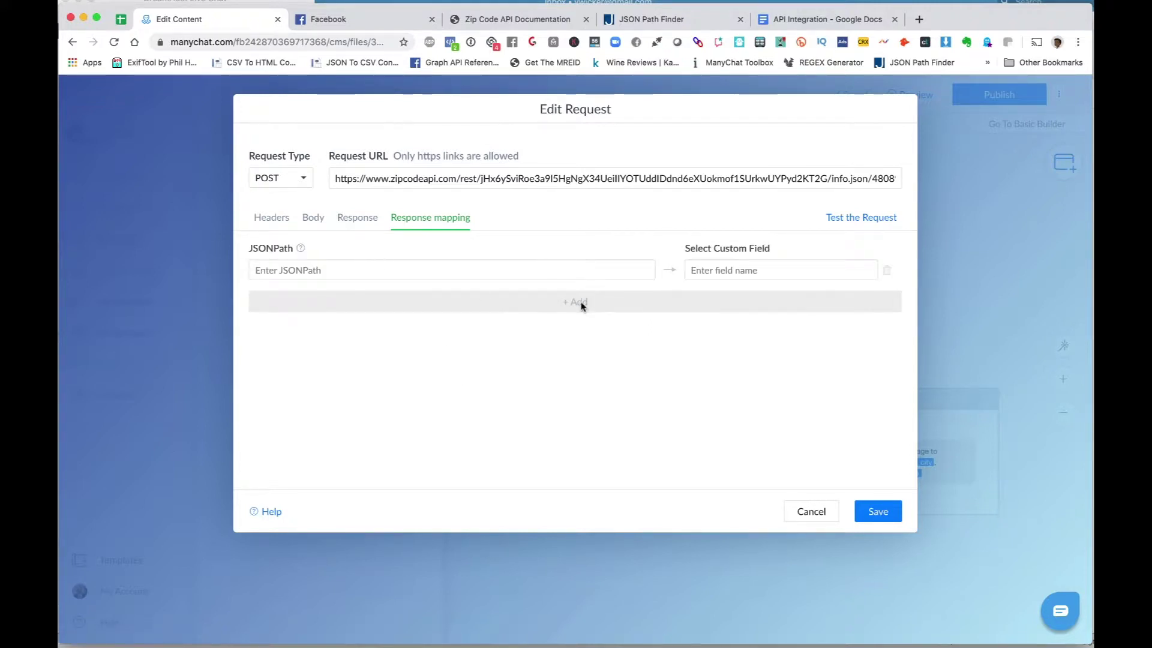
pyautogui.click(711, 269)
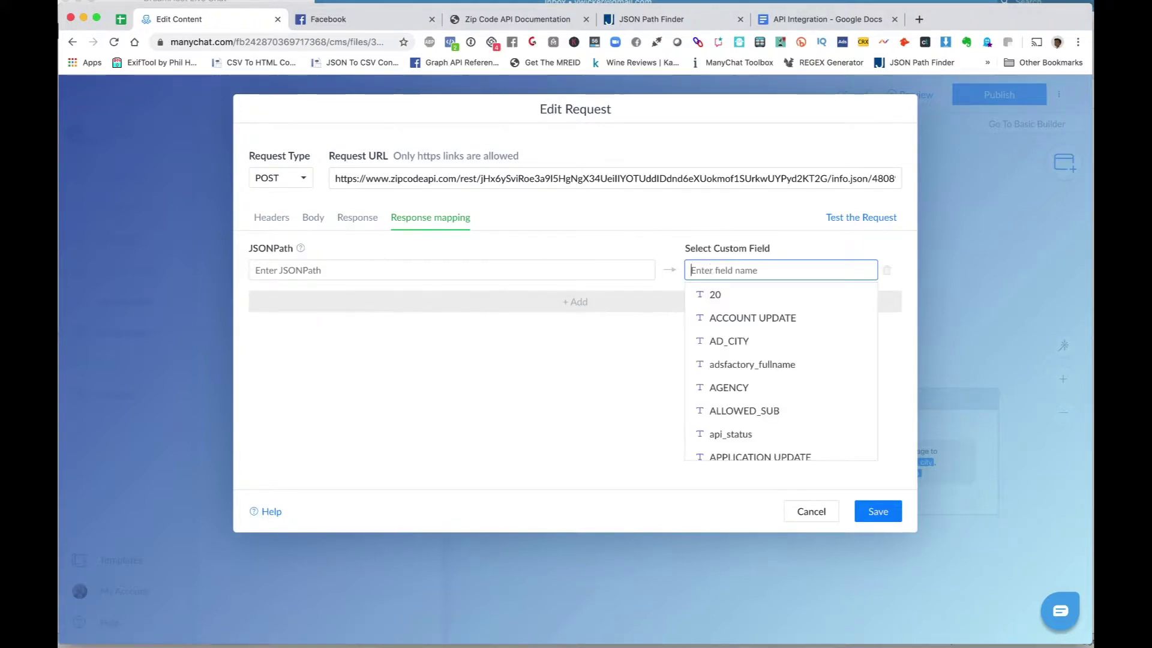
pyautogui.write('traini')
pyautogui.click(738, 297)
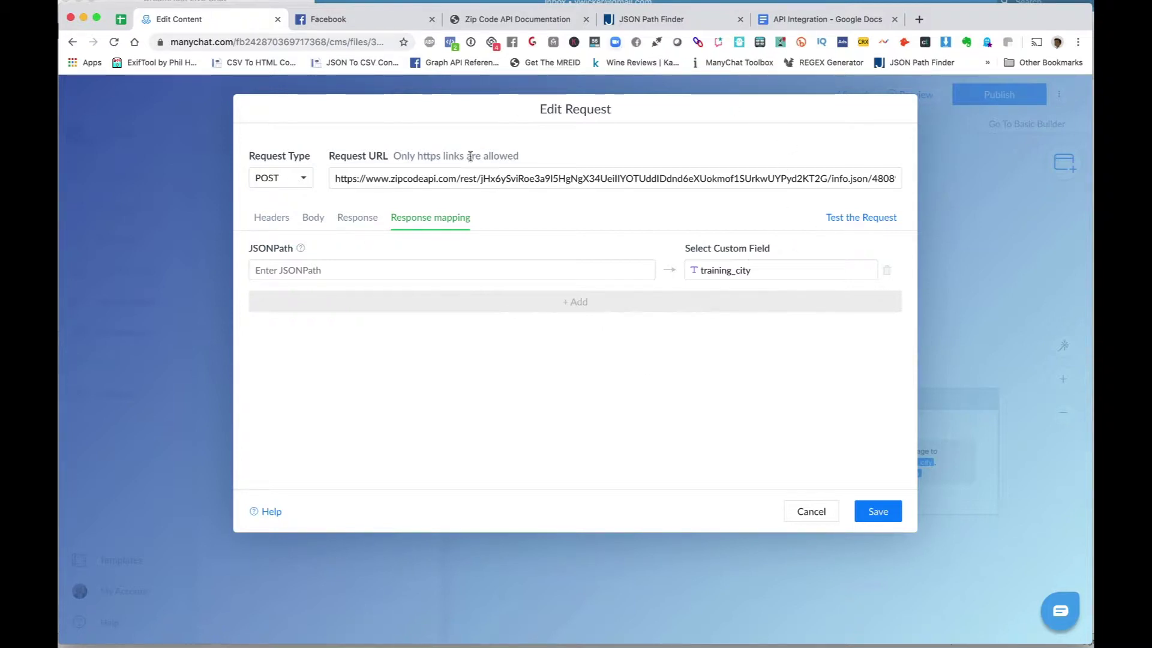
pyautogui.click(351, 220)
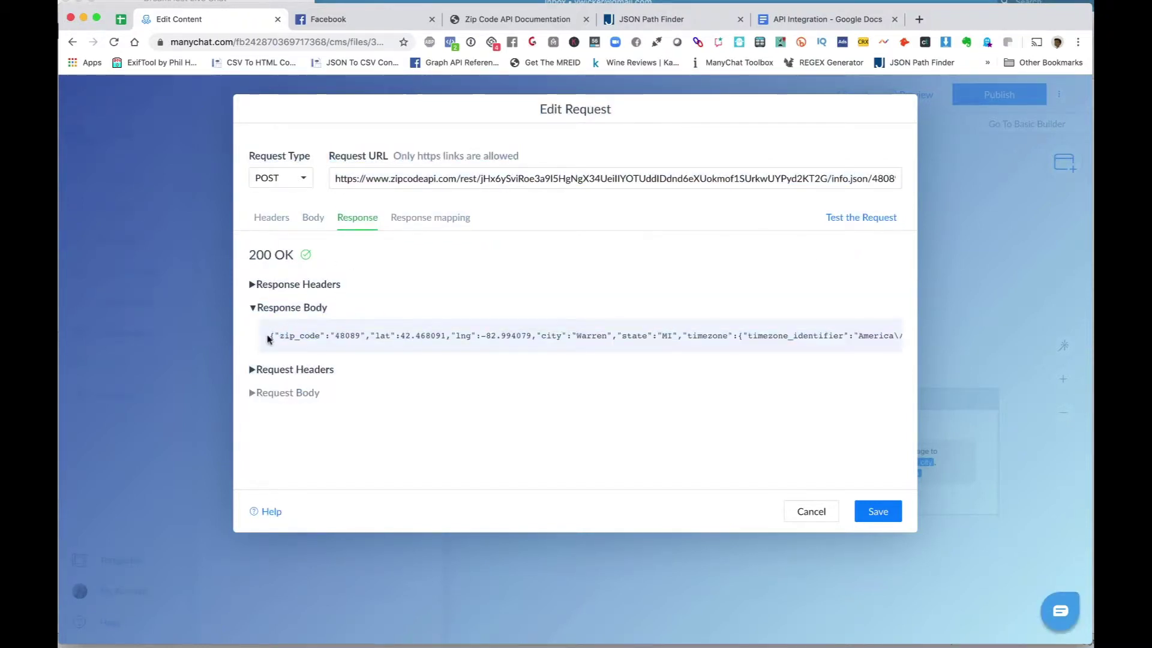
pyautogui.moveTo(270, 336); pyautogui.dragTo(884, 336)
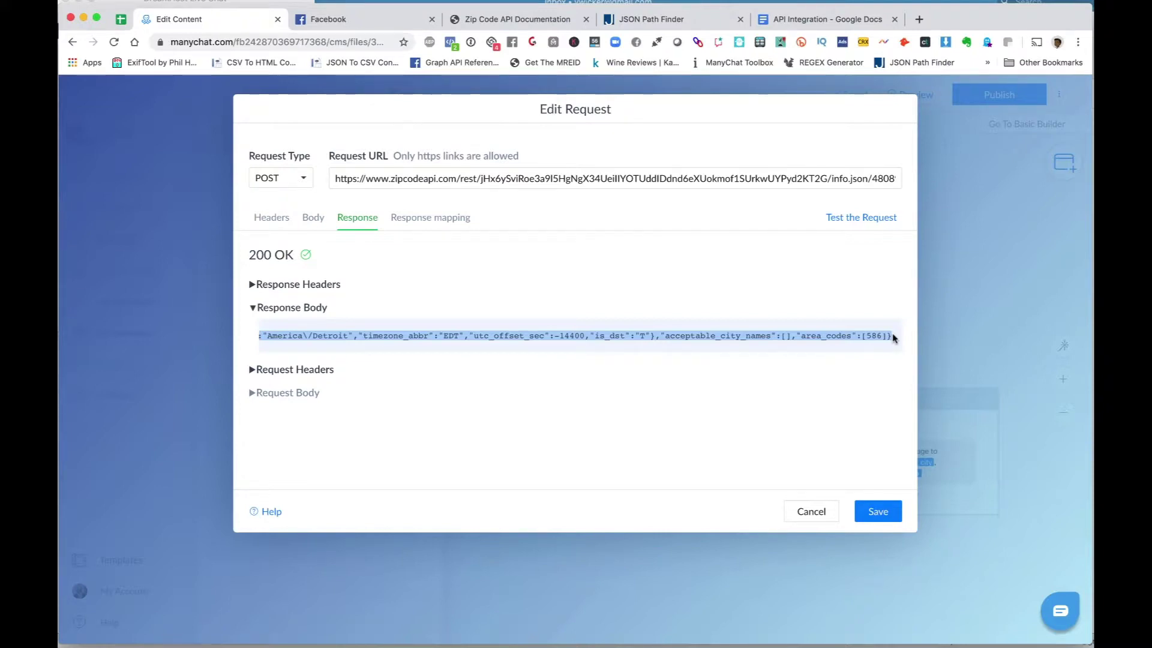
# Replace JSON Path Finder's sample with the zip-code response and beautify it
pyautogui.click(669, 19)
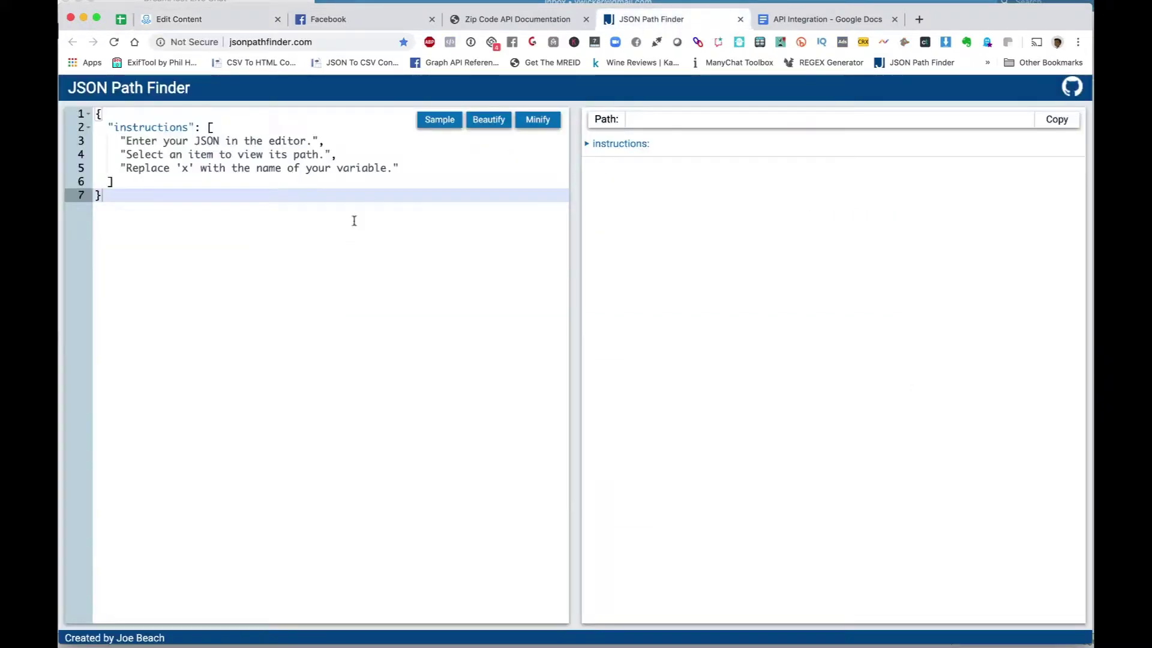
pyautogui.moveTo(111, 206); pyautogui.dragTo(96, 114)
pyautogui.press('BackSpace')
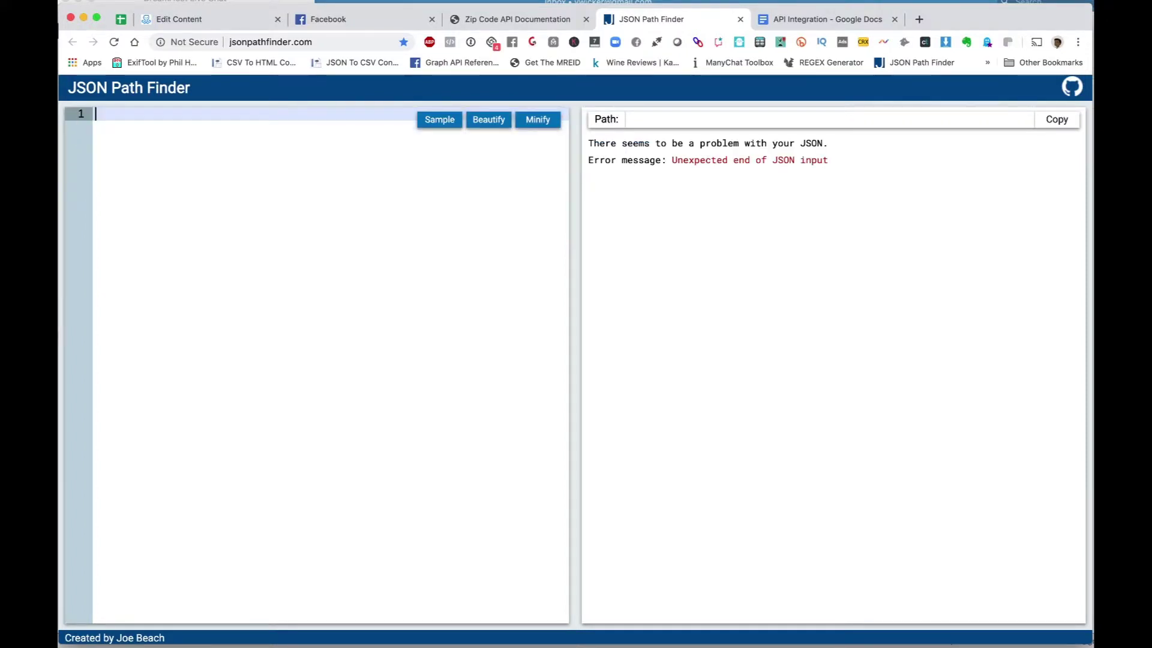
pyautogui.press('super+v')
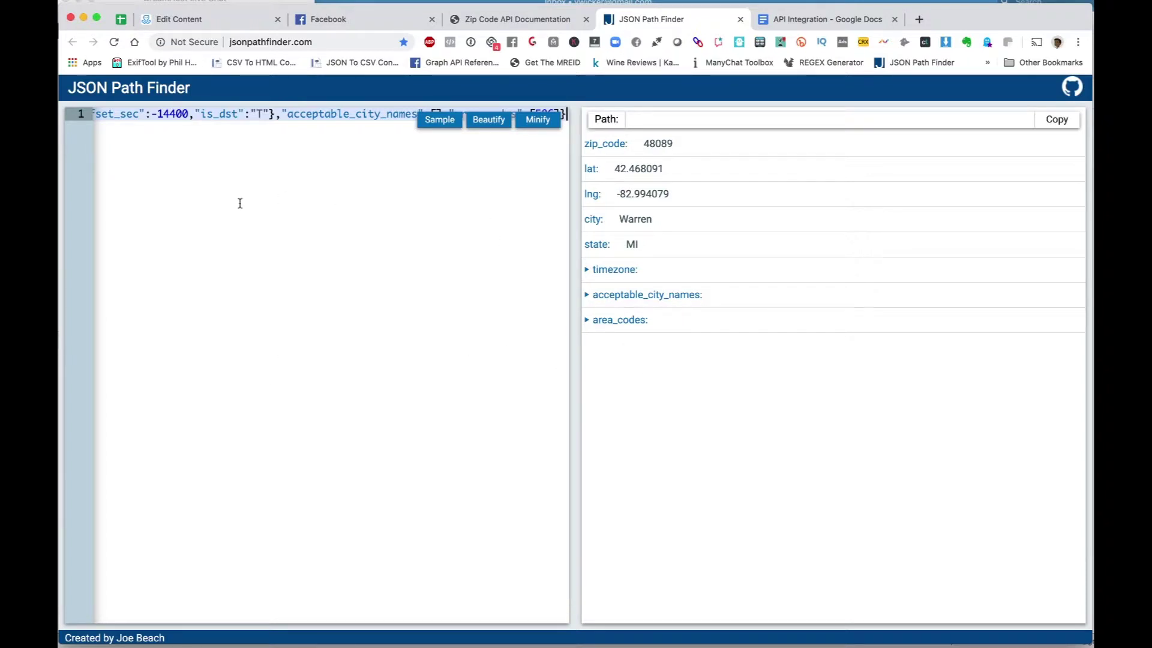
pyautogui.click(488, 120)
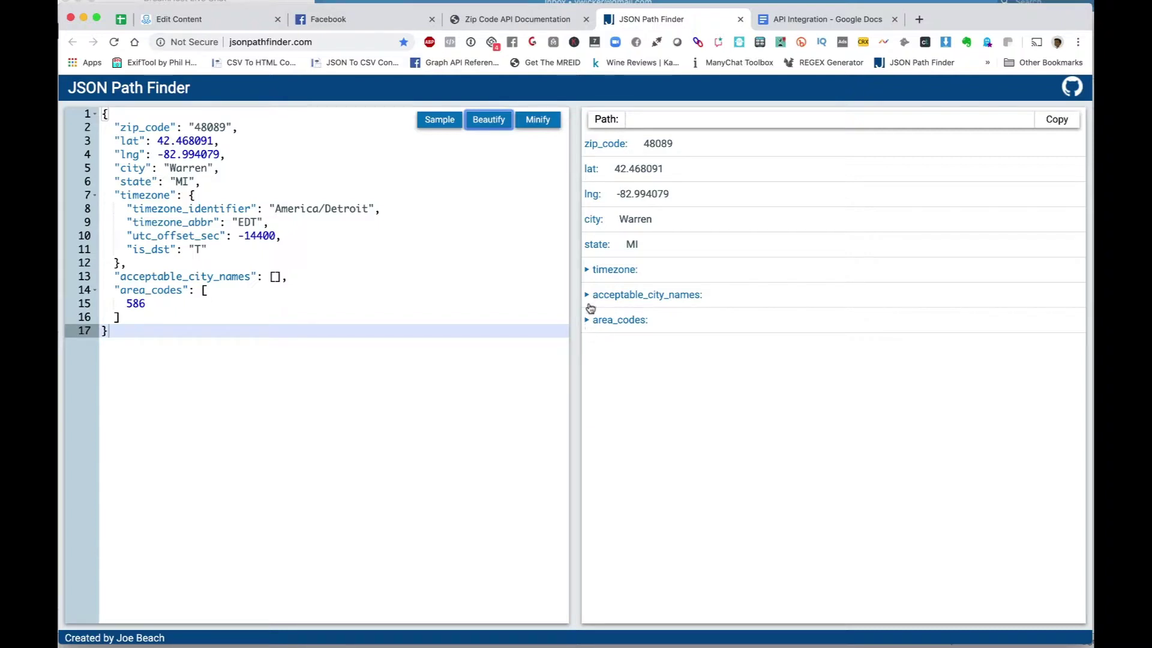
# Find the city value's path and select x.city for copying
pyautogui.click(593, 221)
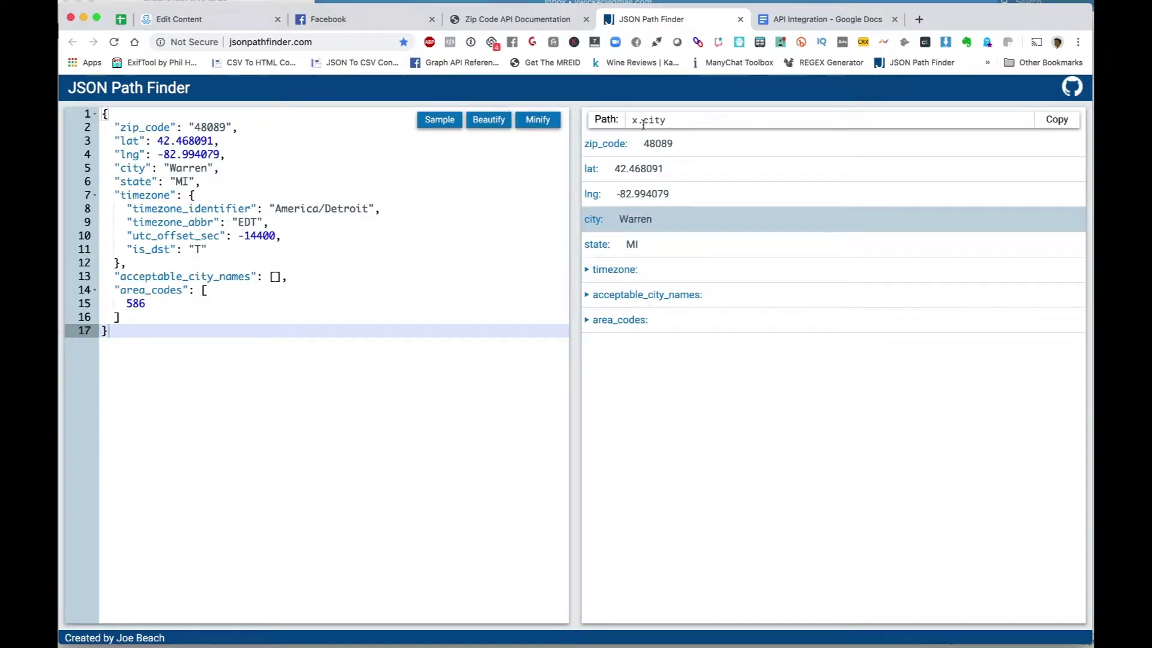
pyautogui.click(597, 247)
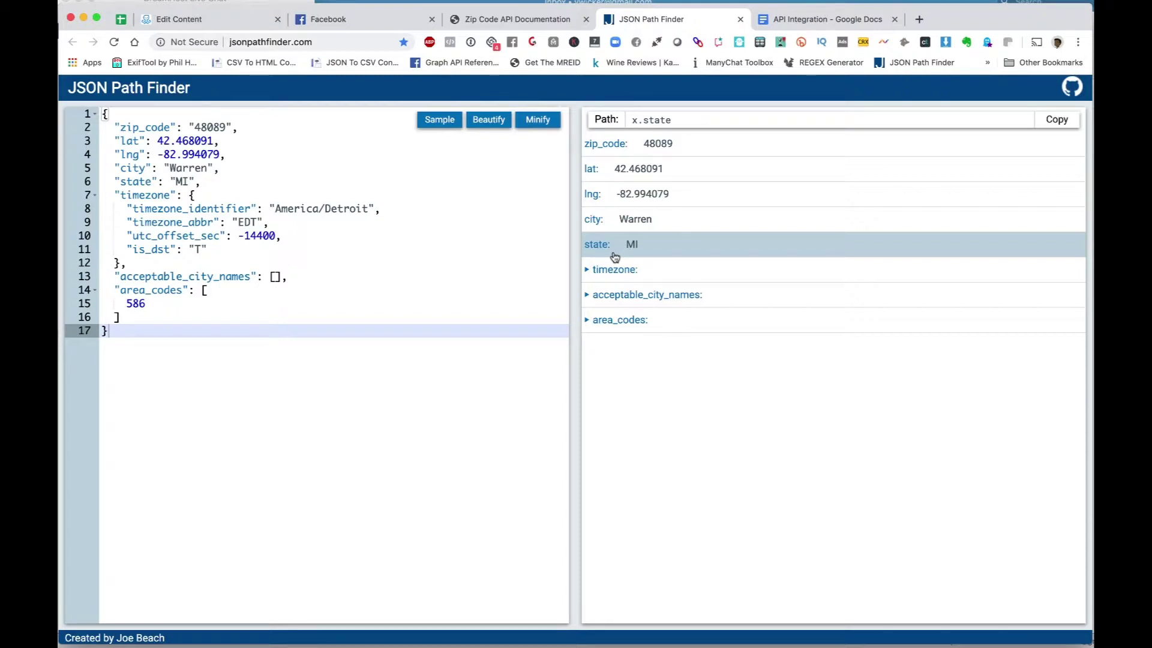
pyautogui.click(604, 223)
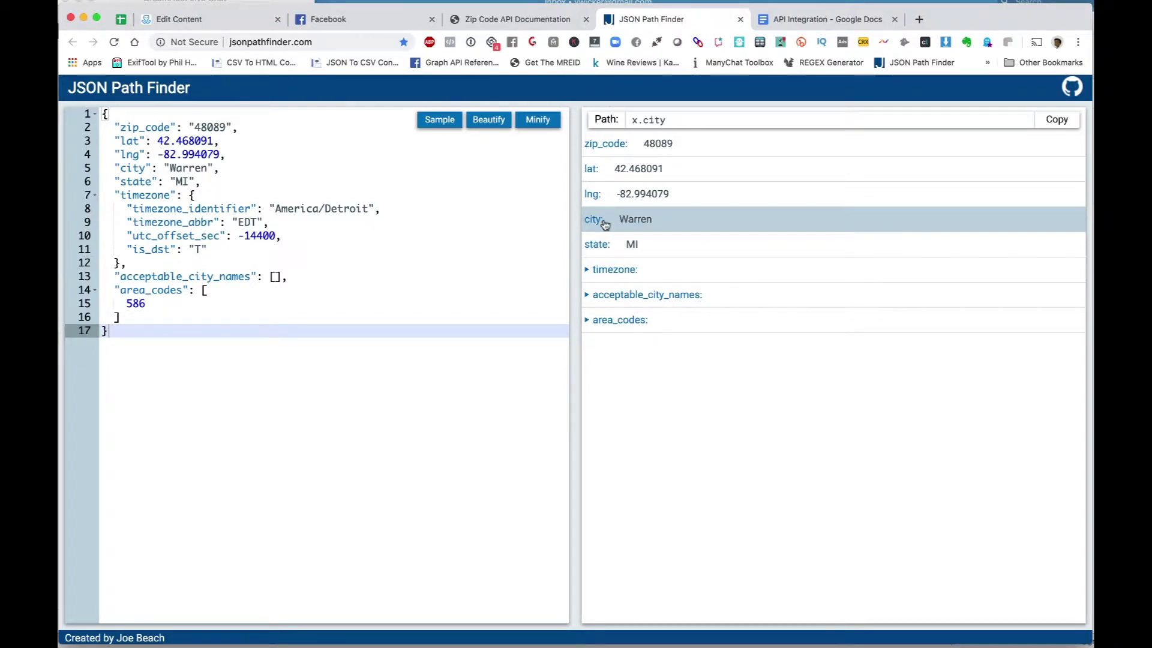
pyautogui.moveTo(682, 119); pyautogui.dragTo(636, 118)
pyautogui.press('super+c')
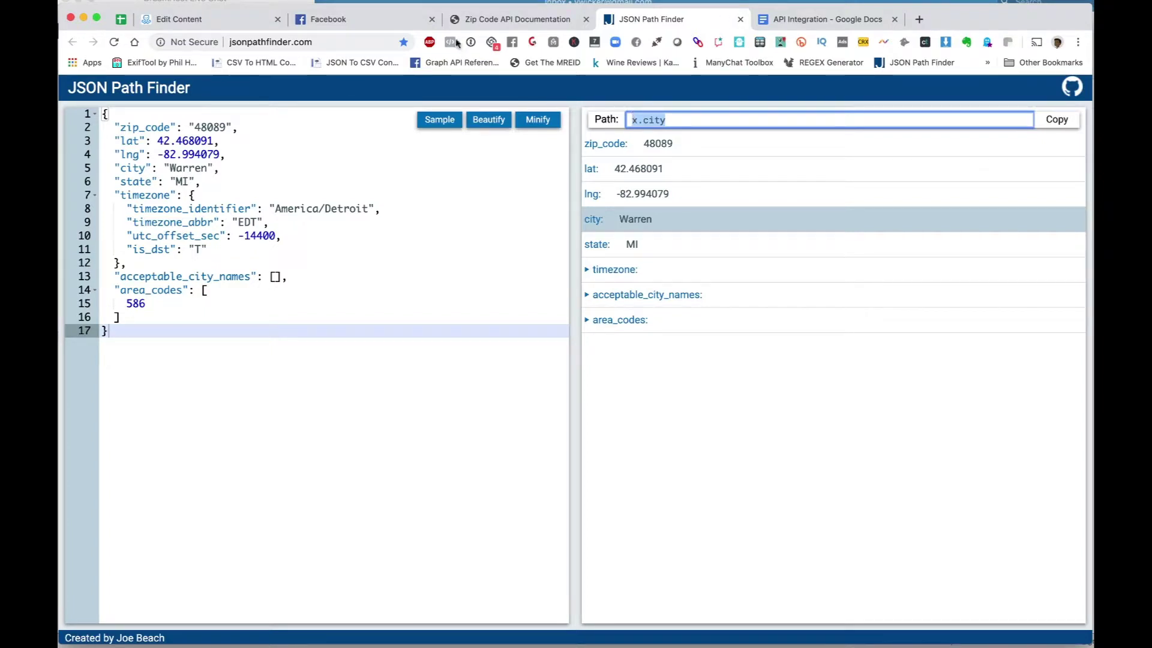
pyautogui.click(192, 19)
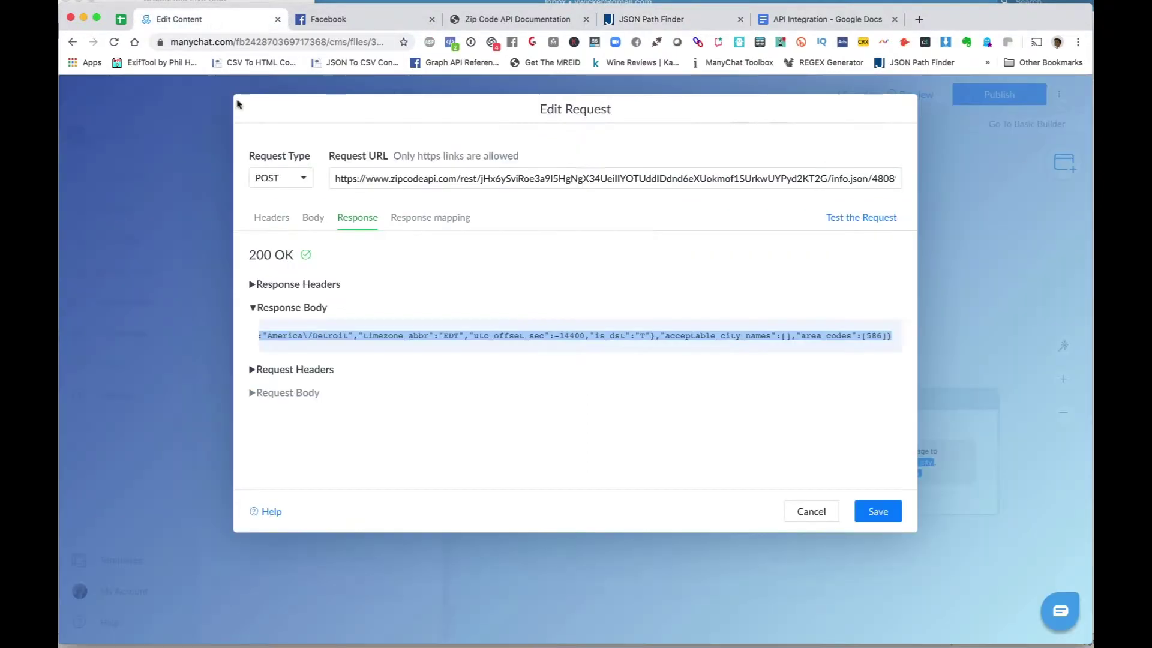
# Set the first mapping row's JSONPath to $.city
pyautogui.click(415, 221)
pyautogui.click(374, 267)
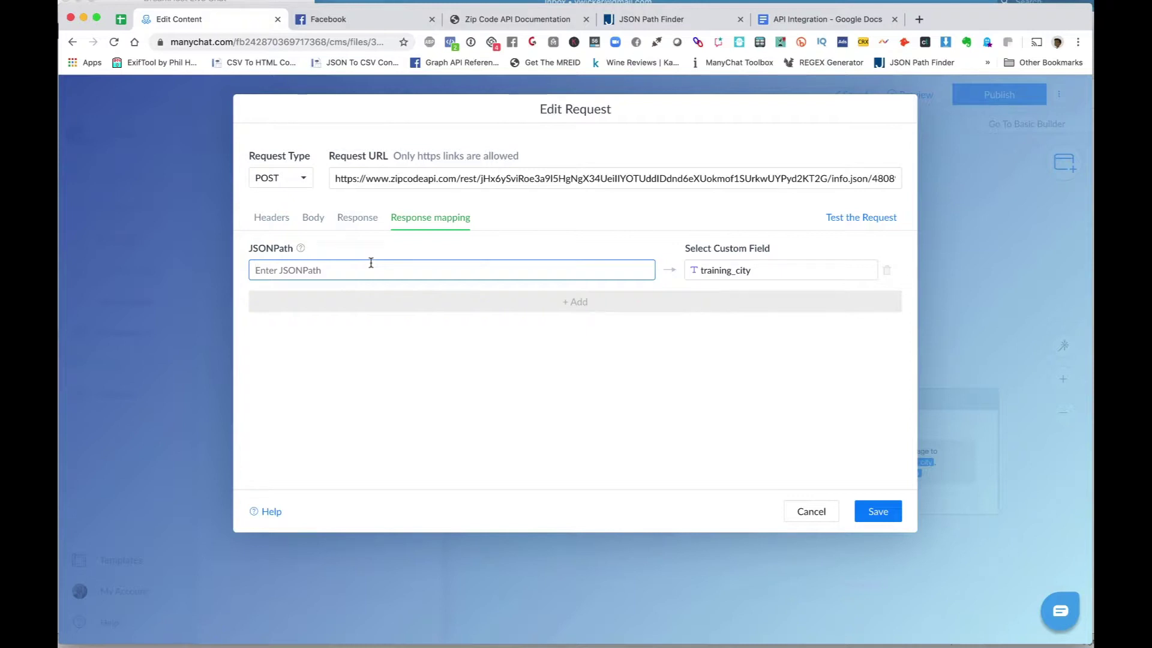
pyautogui.press('super+v')
pyautogui.moveTo(258, 273); pyautogui.dragTo(250, 274)
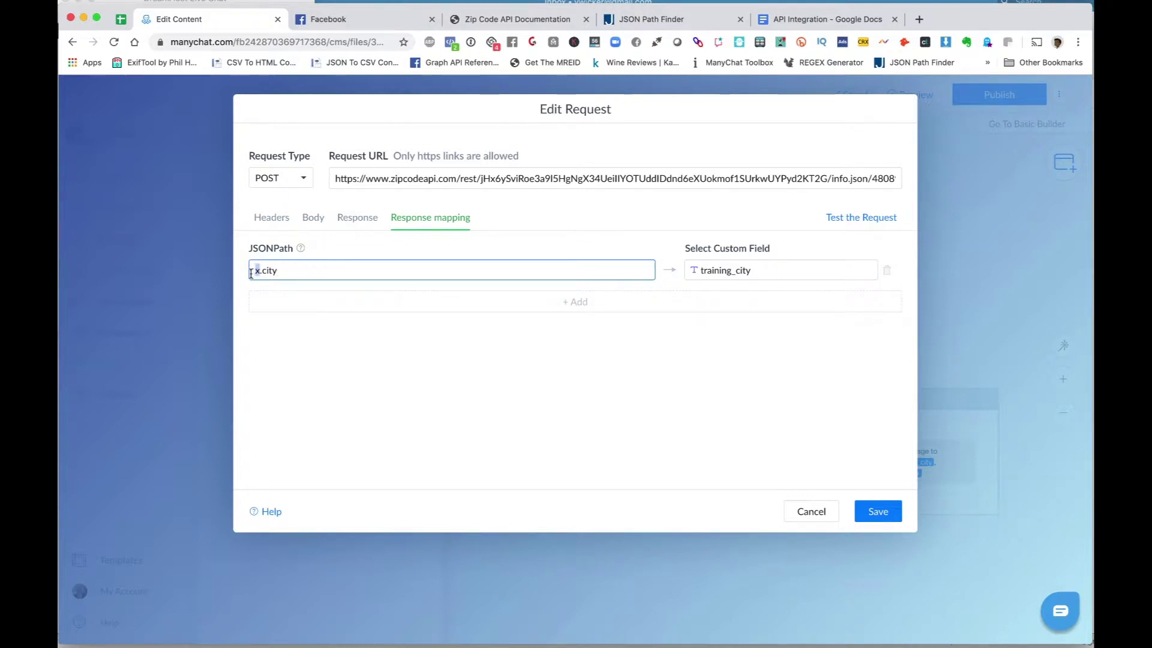
pyautogui.write('$')
# Add a second mapping row storing $.state into training_state
pyautogui.click(624, 301)
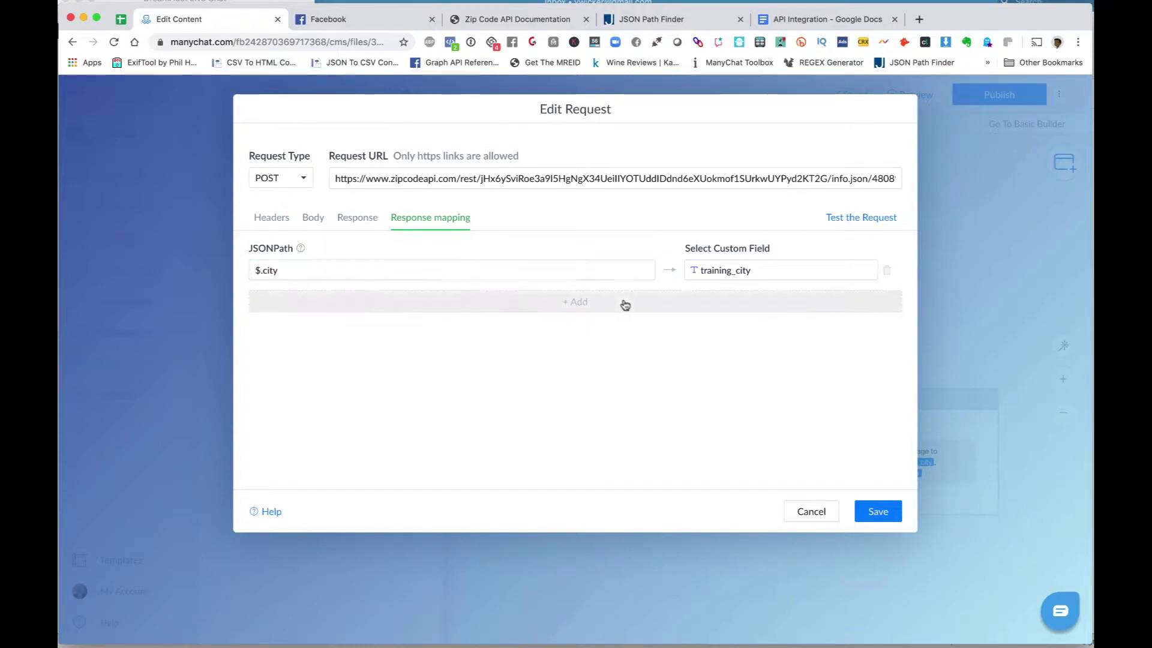
pyautogui.click(413, 300)
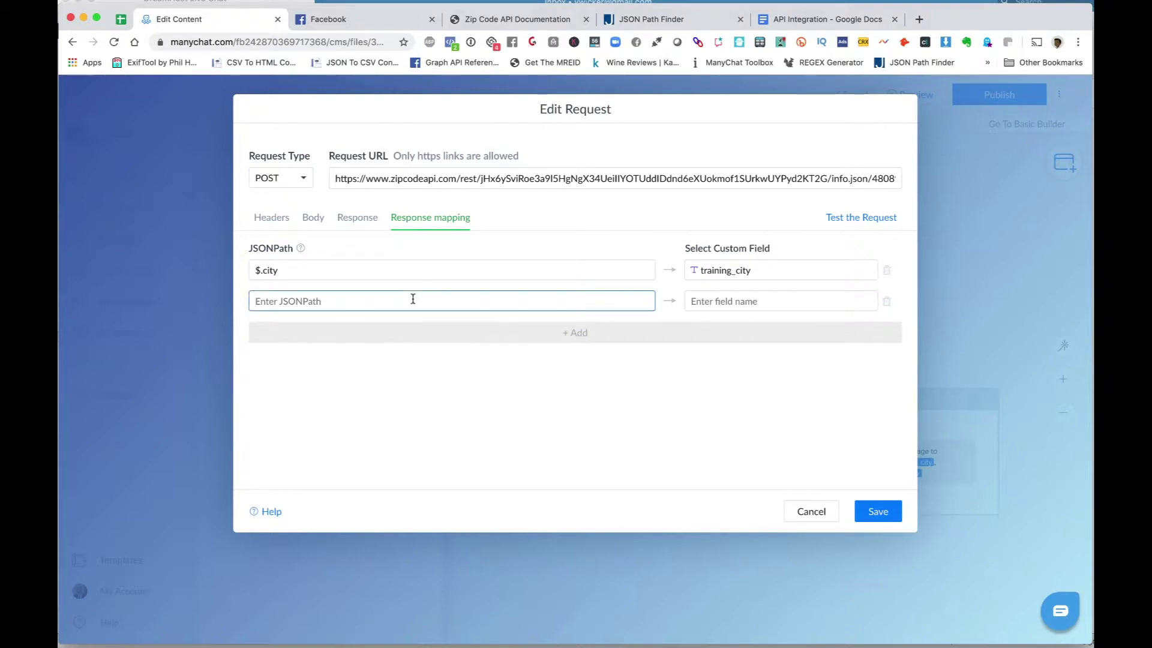
pyautogui.write('$.state')
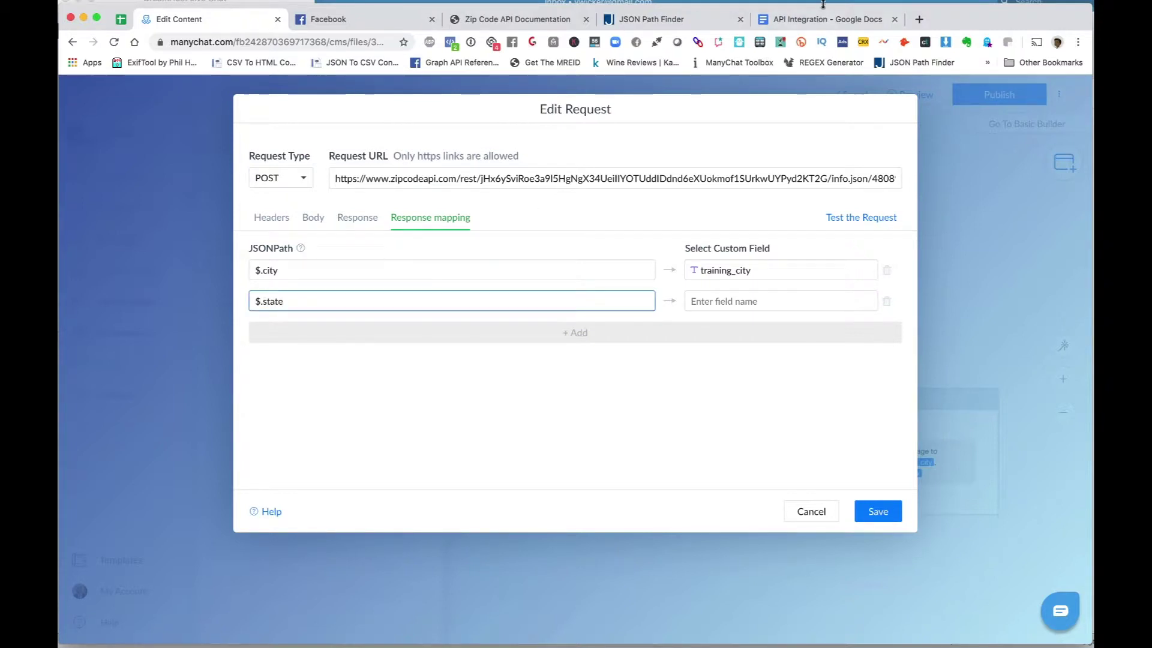
pyautogui.click(672, 19)
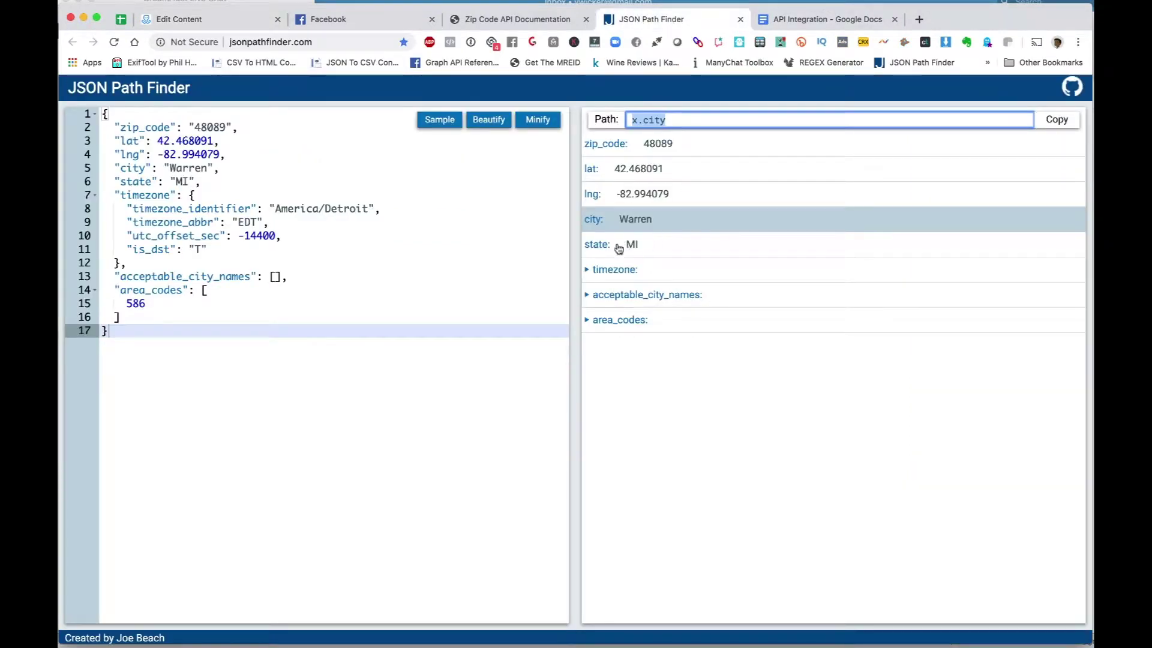
pyautogui.click(601, 248)
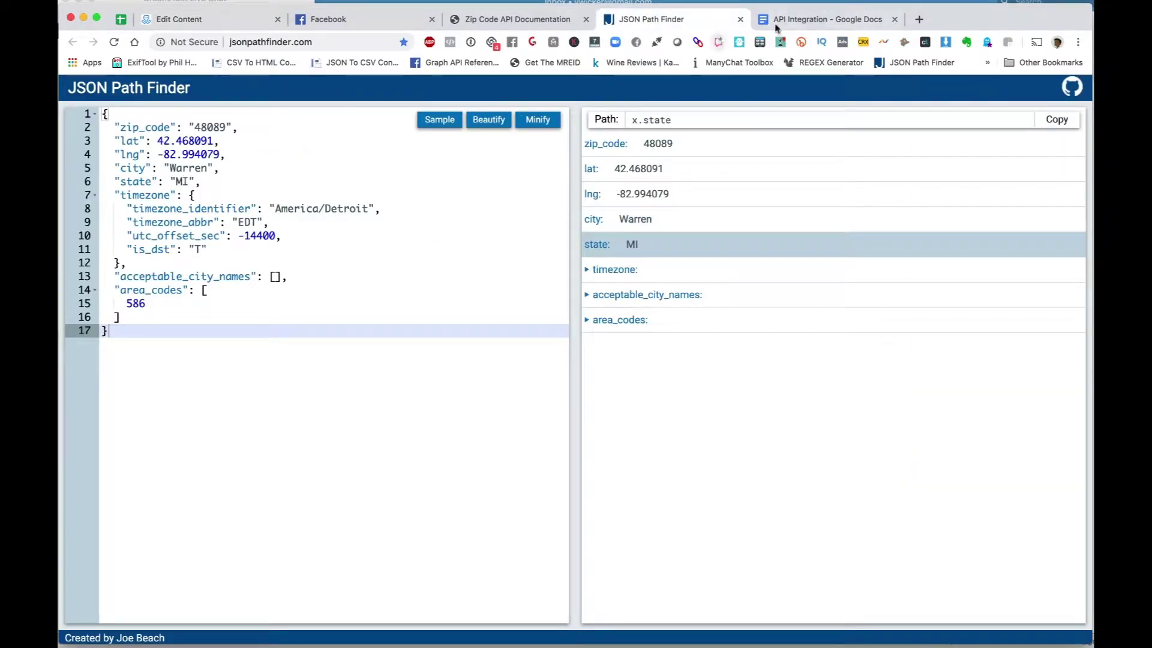
pyautogui.click(235, 22)
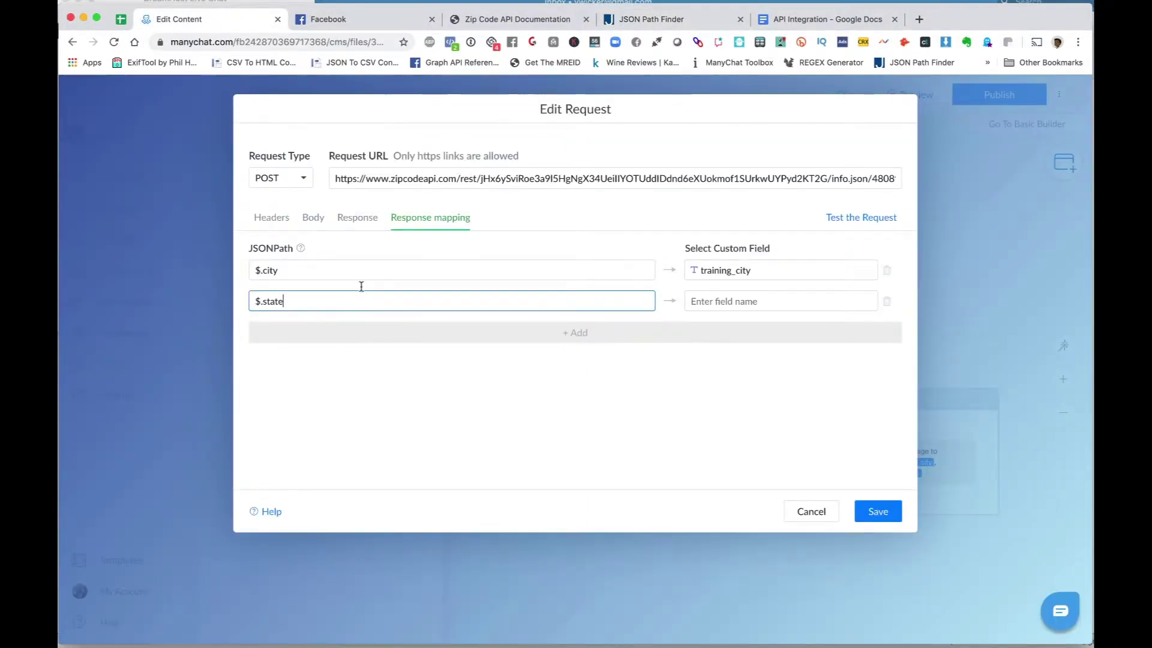
pyautogui.click(759, 302)
pyautogui.write('train')
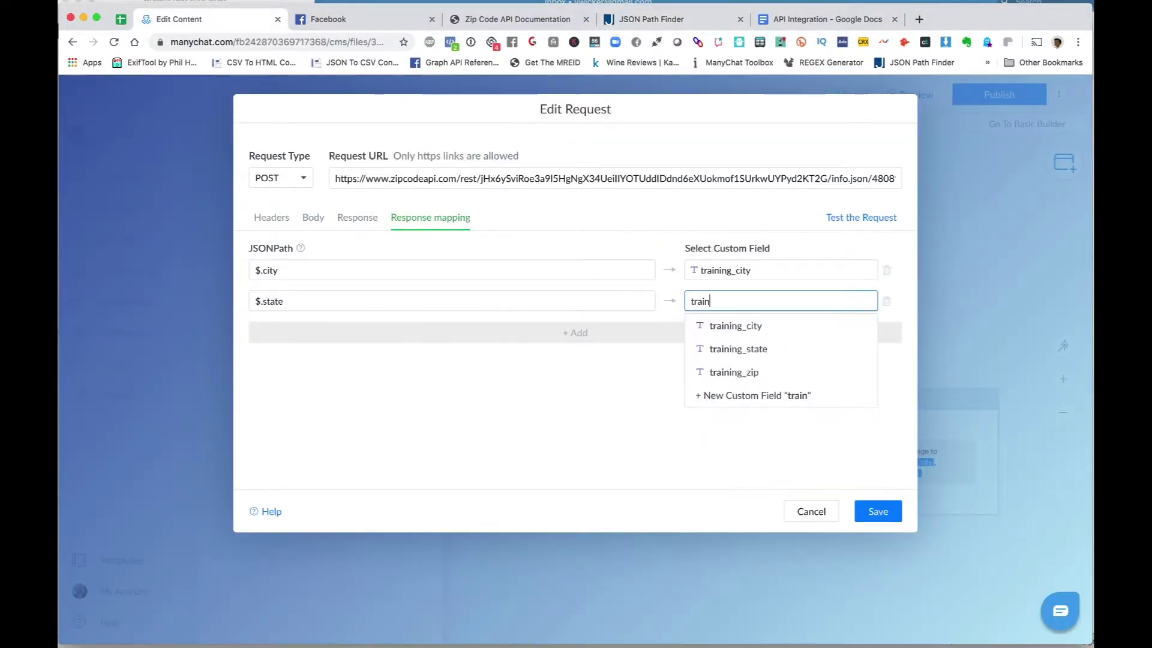
pyautogui.click(778, 351)
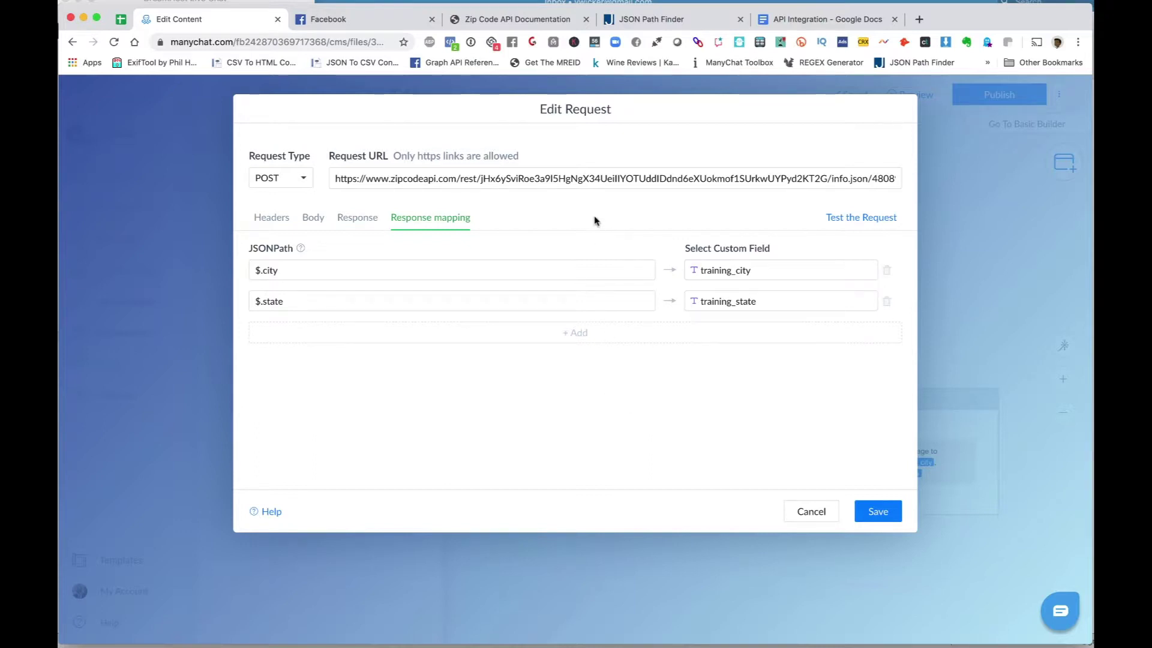
# Retest the request, then save it and close the Actions panel
pyautogui.click(846, 217)
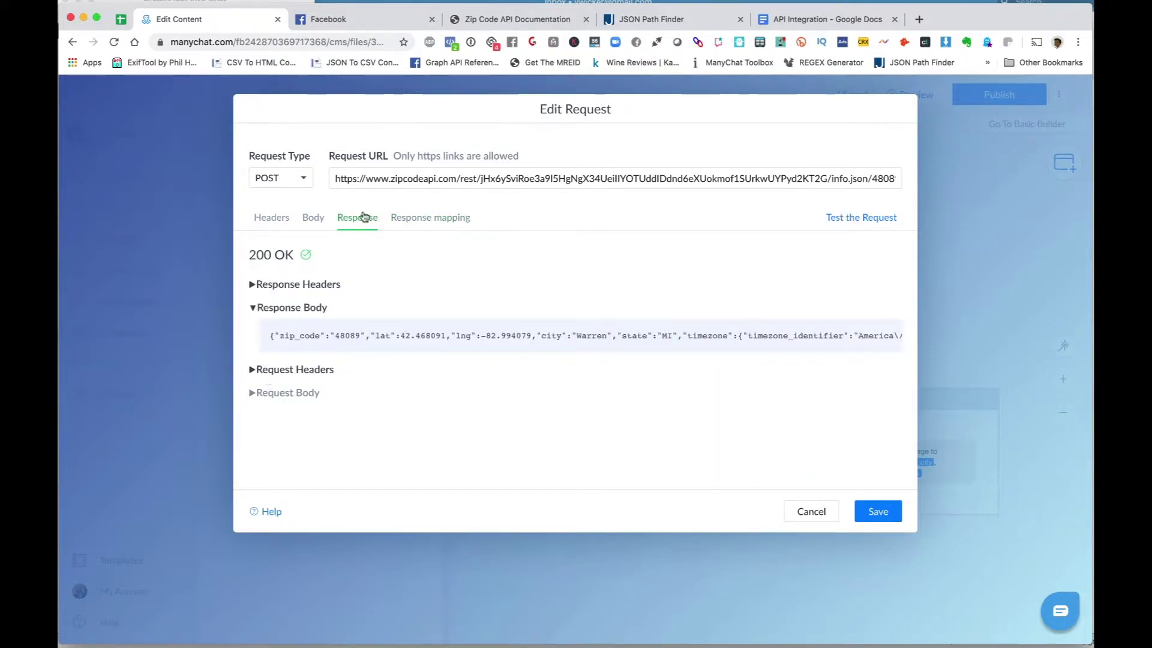
pyautogui.click(455, 219)
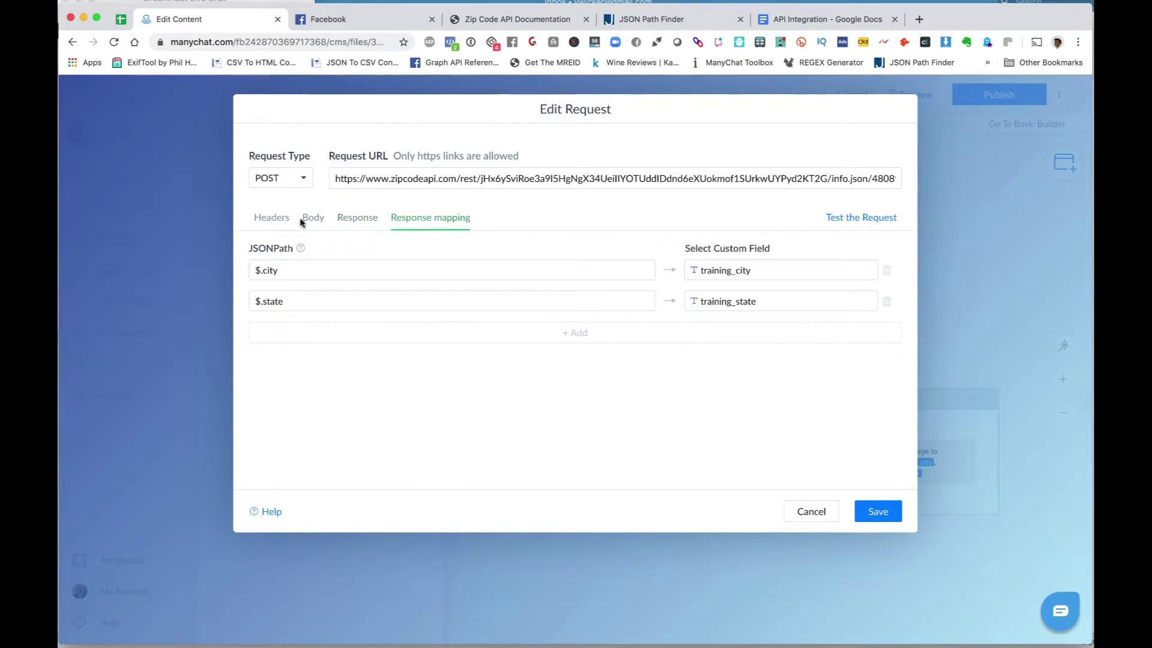
pyautogui.click(353, 219)
pyautogui.click(313, 219)
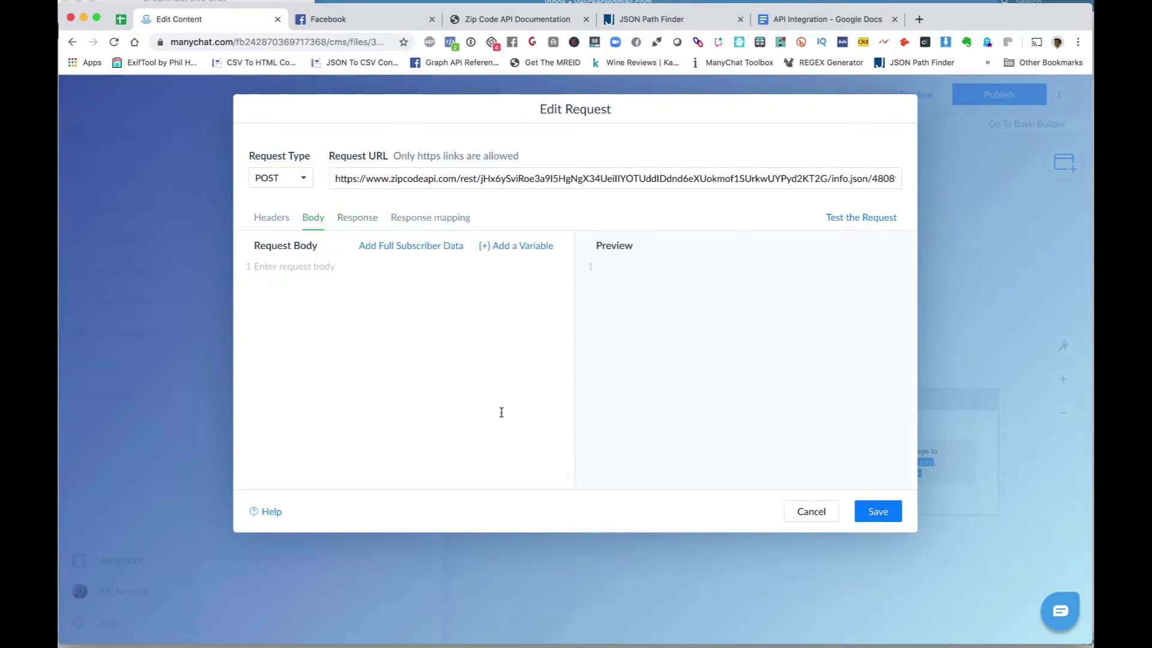
pyautogui.click(878, 510)
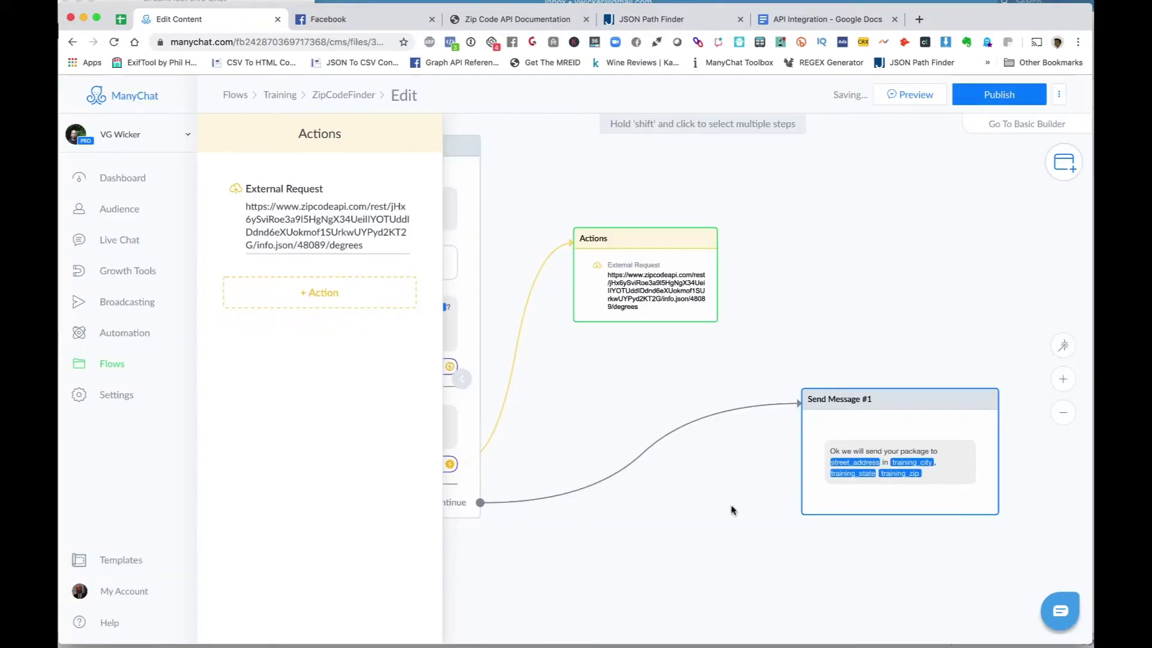
pyautogui.click(752, 555)
pyautogui.moveTo(621, 406); pyautogui.dragTo(582, 457)
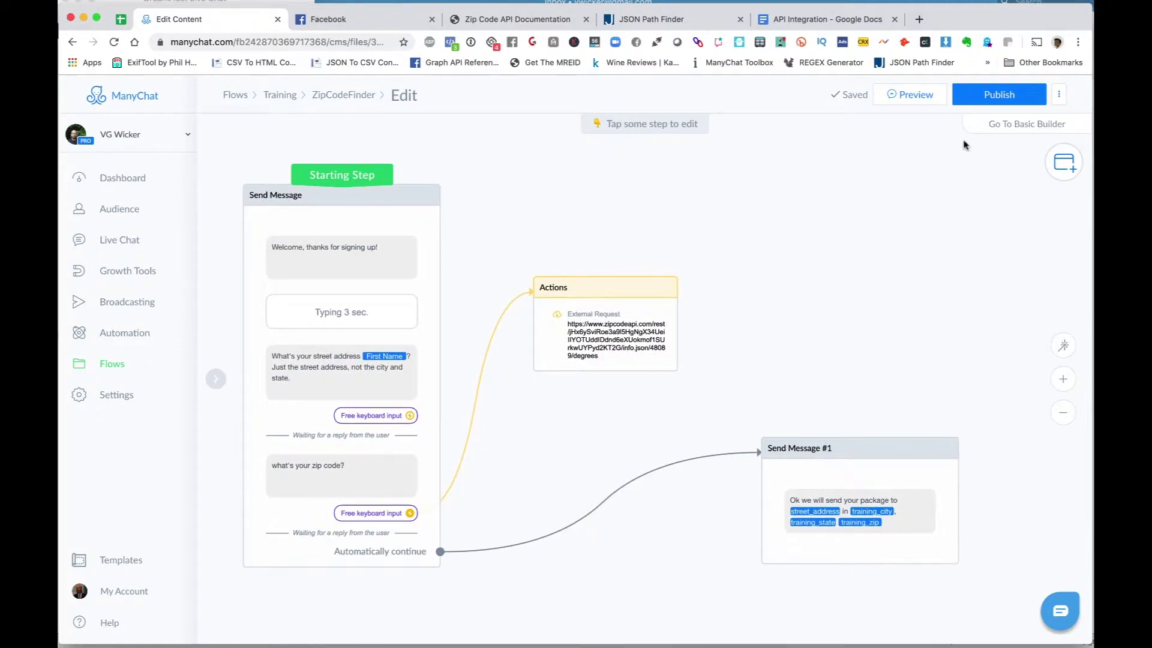
# Preview the flow in Messenger, replying with a street address and zip 94109
pyautogui.click(912, 99)
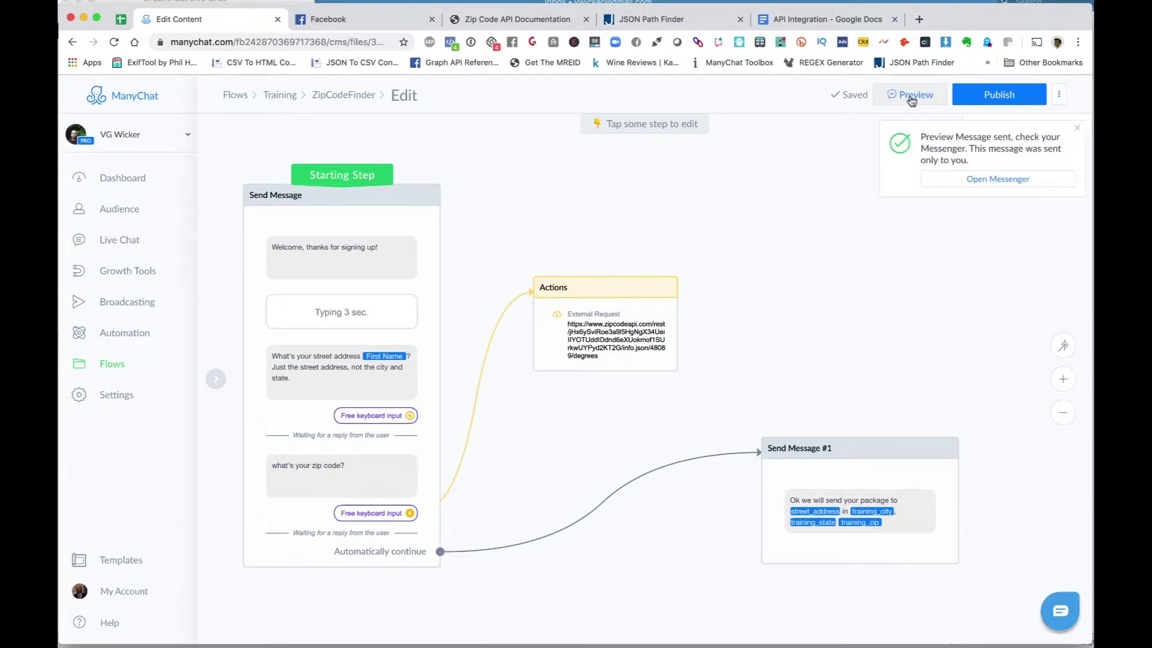
pyautogui.click(975, 180)
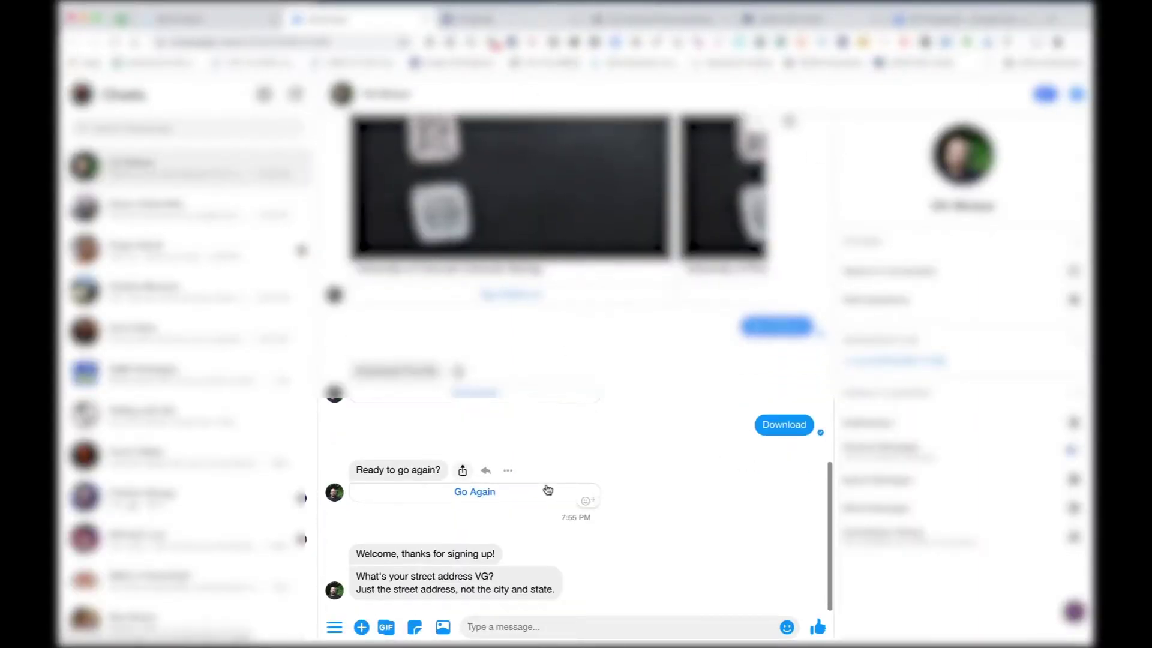
pyautogui.click(486, 628)
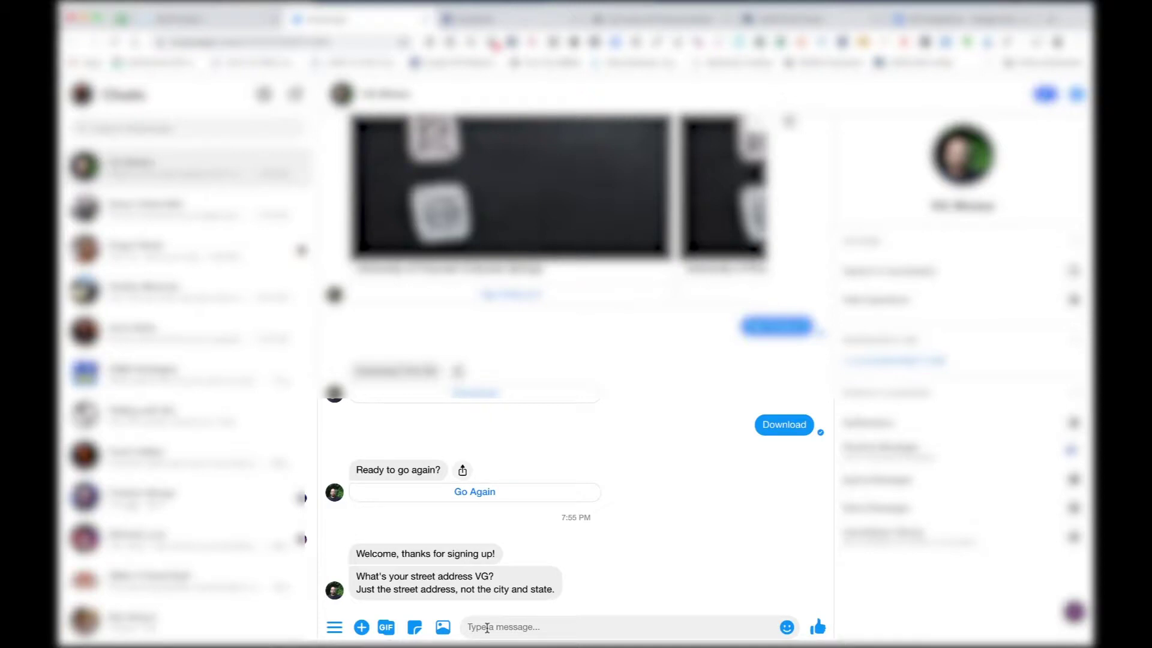
pyautogui.write('123 Main Street')
pyautogui.press('Return')
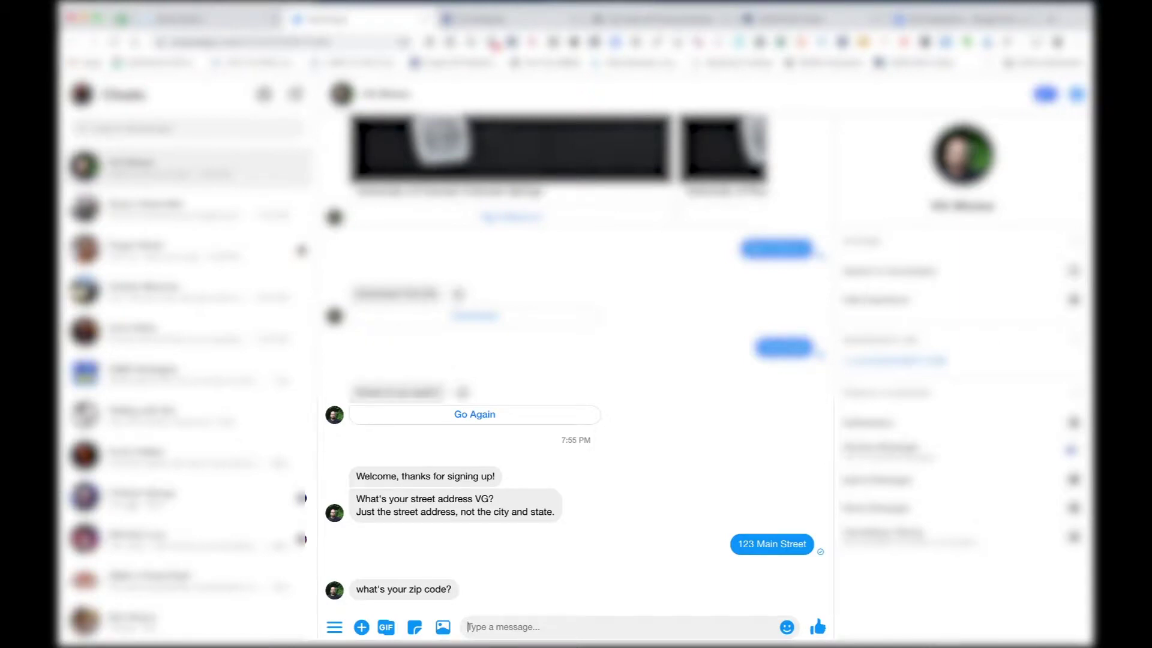
pyautogui.write('94109')
pyautogui.press('Return')
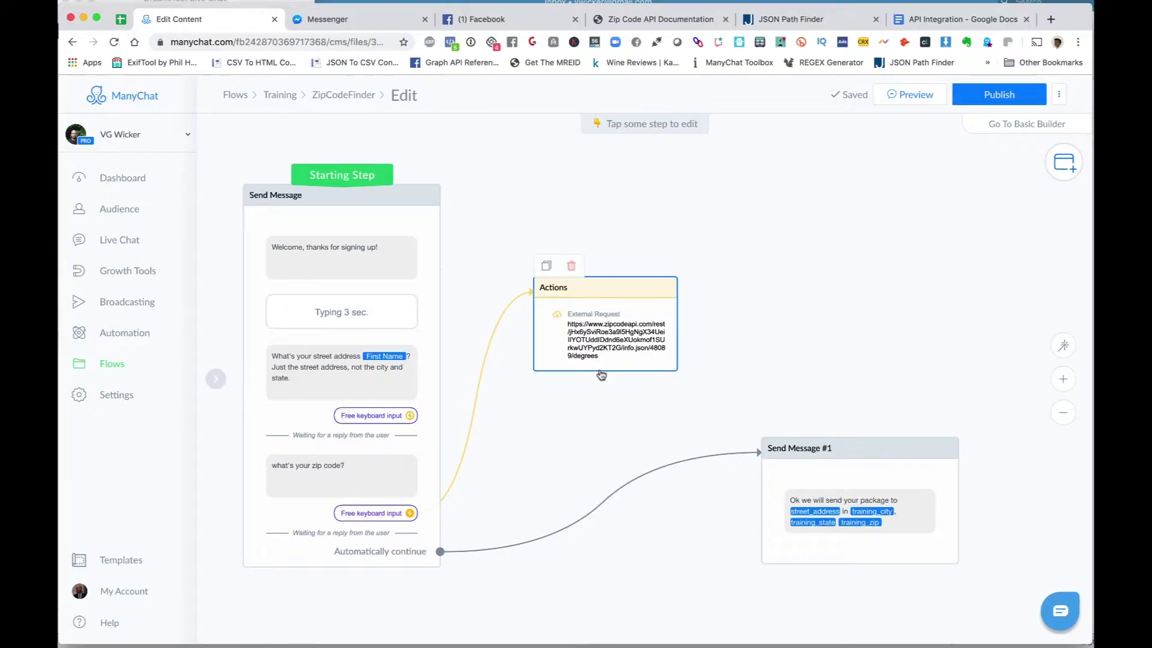
# Delete the fixed test zip from the external request URL
pyautogui.click(607, 343)
pyautogui.click(342, 225)
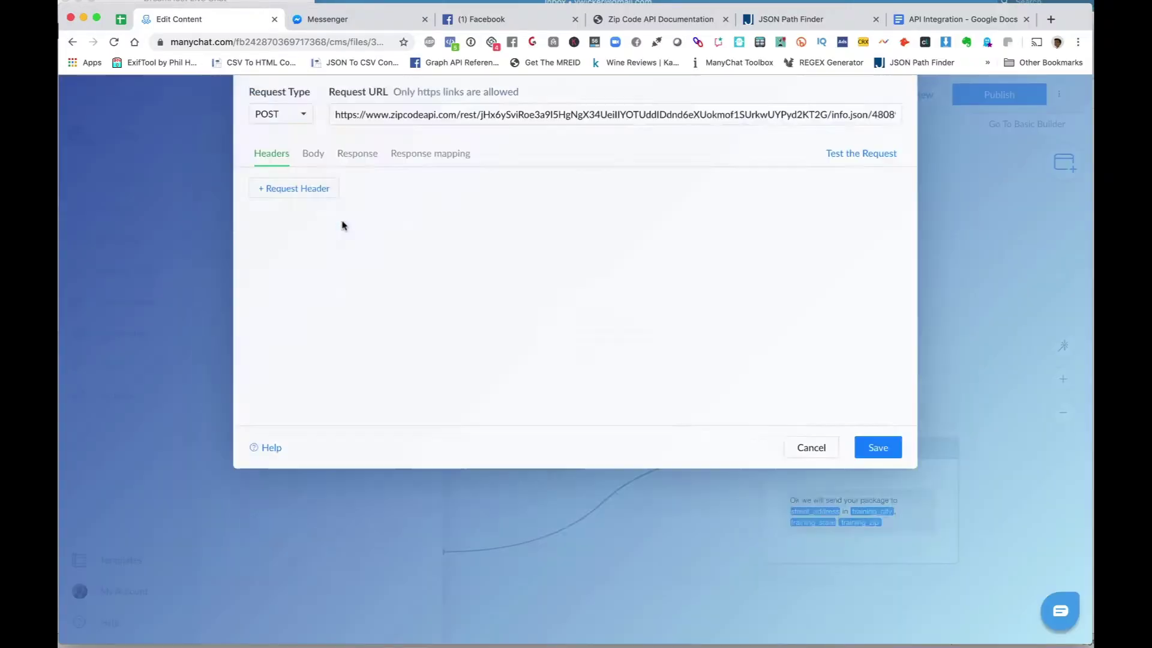
pyautogui.moveTo(867, 178)
pyautogui.mouseDown()
pyautogui.moveTo(903, 185)
pyautogui.moveTo(857, 180)
pyautogui.mouseUp()
pyautogui.press('BackSpace')
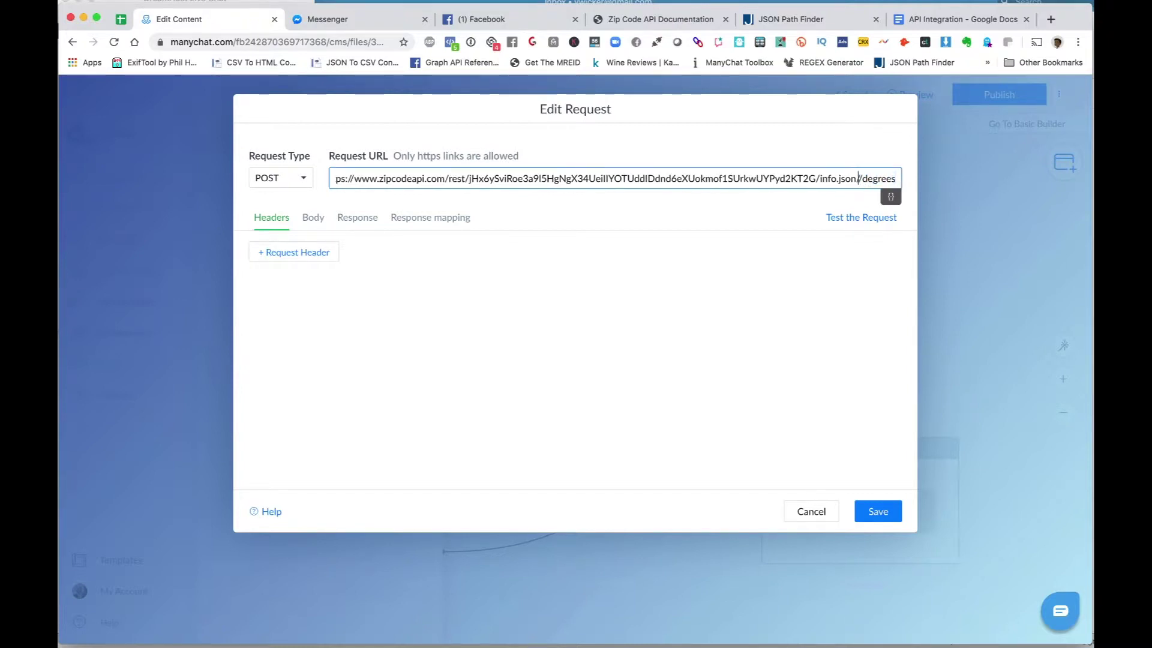
# Insert the training_zip custom field into the URL before /degrees
pyautogui.click(891, 197)
pyautogui.write('t')
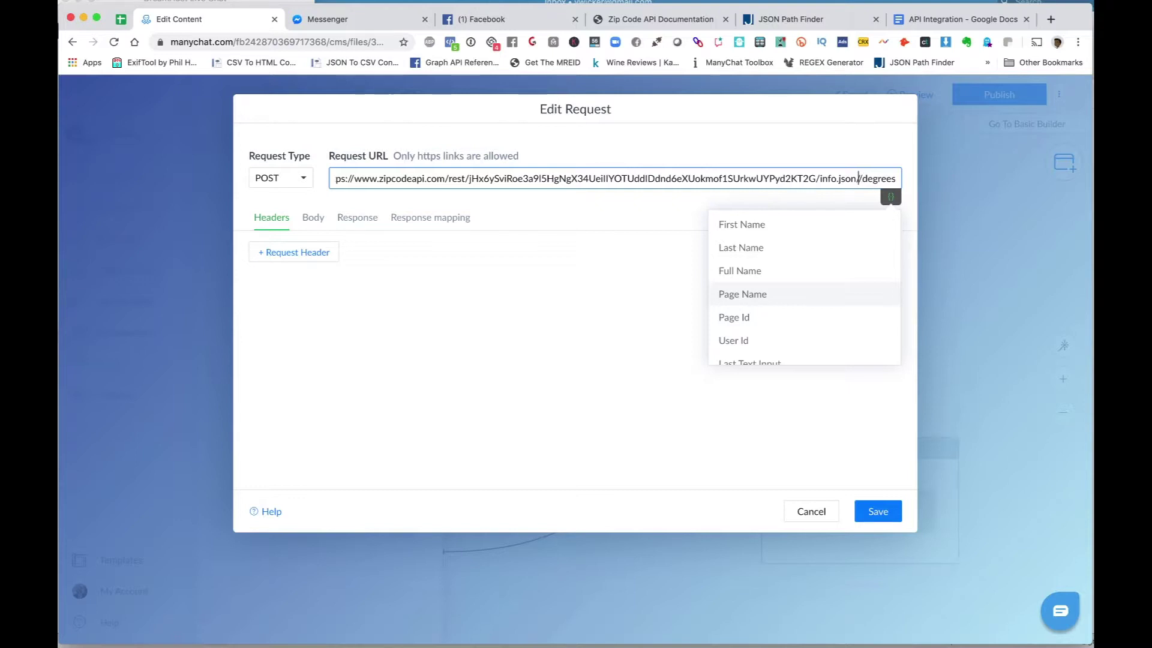
pyautogui.press('BackSpace')
pyautogui.write('/')
pyautogui.scroll(-5, 783, 339)
pyautogui.scroll(-15, 783, 339)
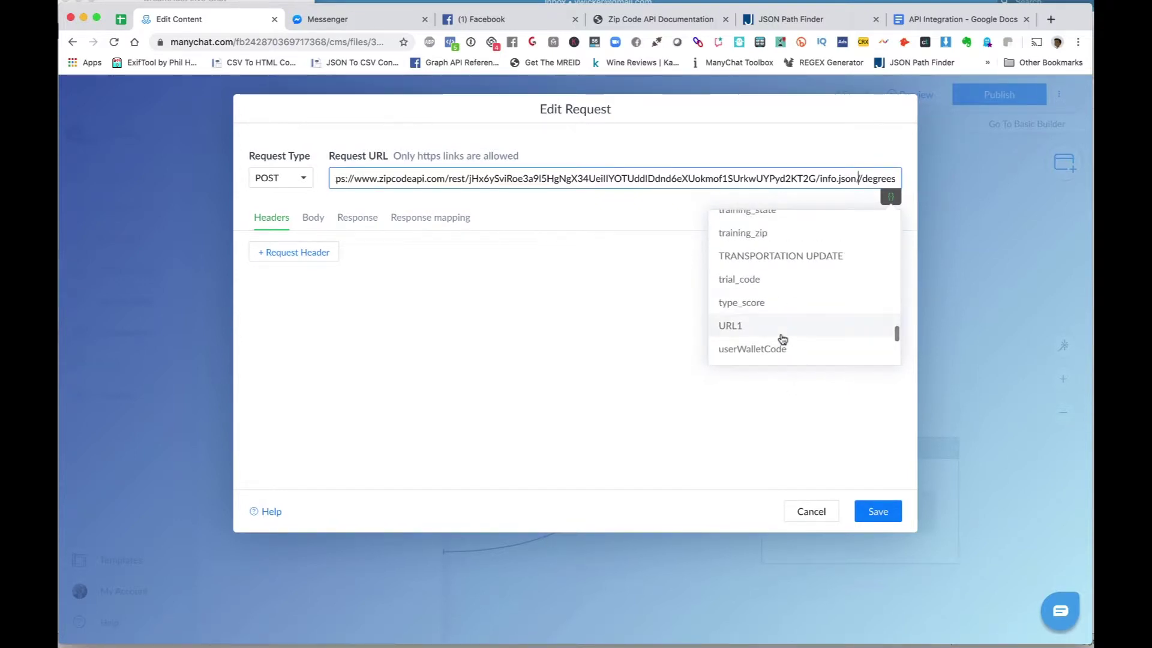
pyautogui.scroll(2, 781, 337)
pyautogui.click(765, 291)
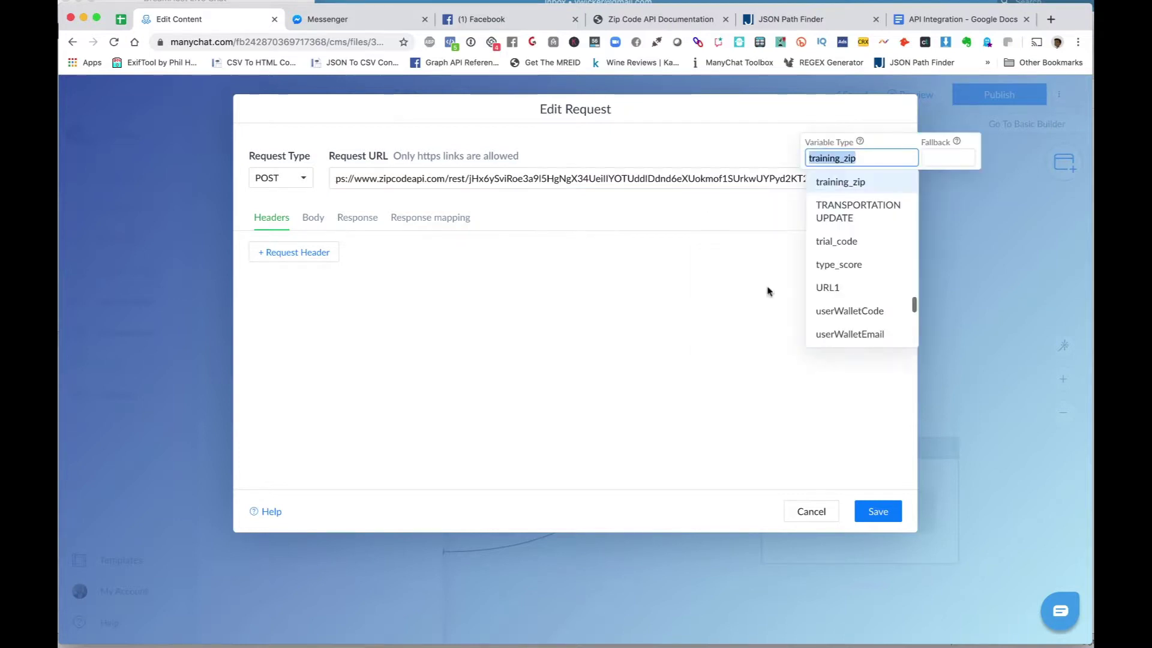
pyautogui.click(759, 239)
pyautogui.click(851, 177)
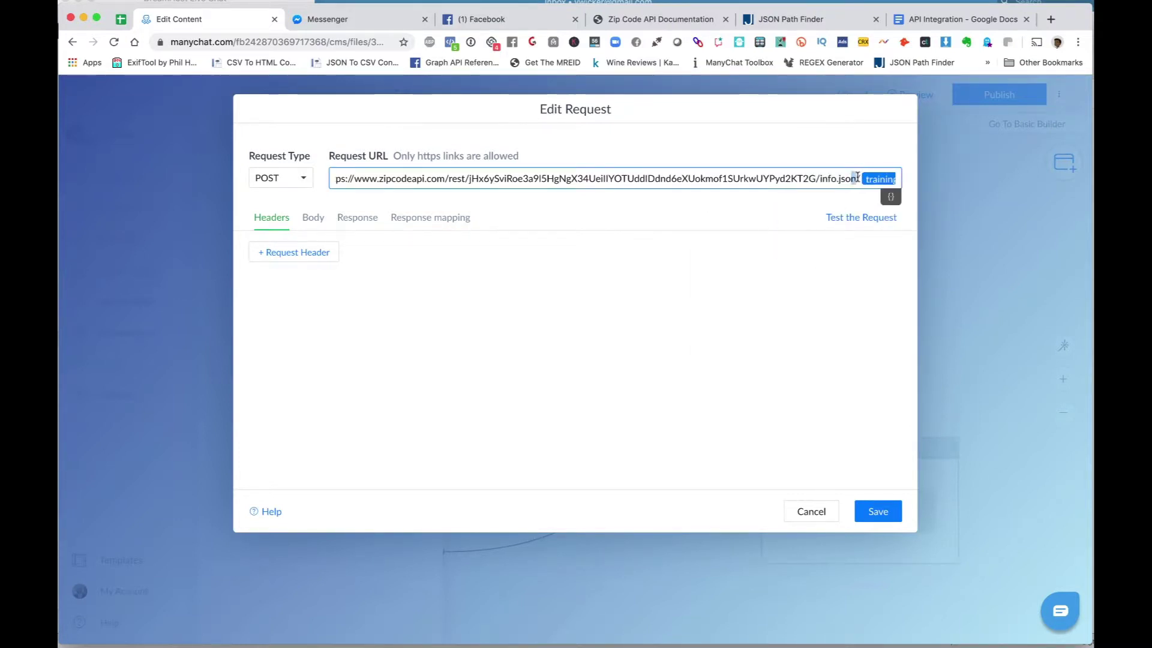
# Check the URL around training_zip and save the external request
pyautogui.click(865, 178)
pyautogui.click(768, 207)
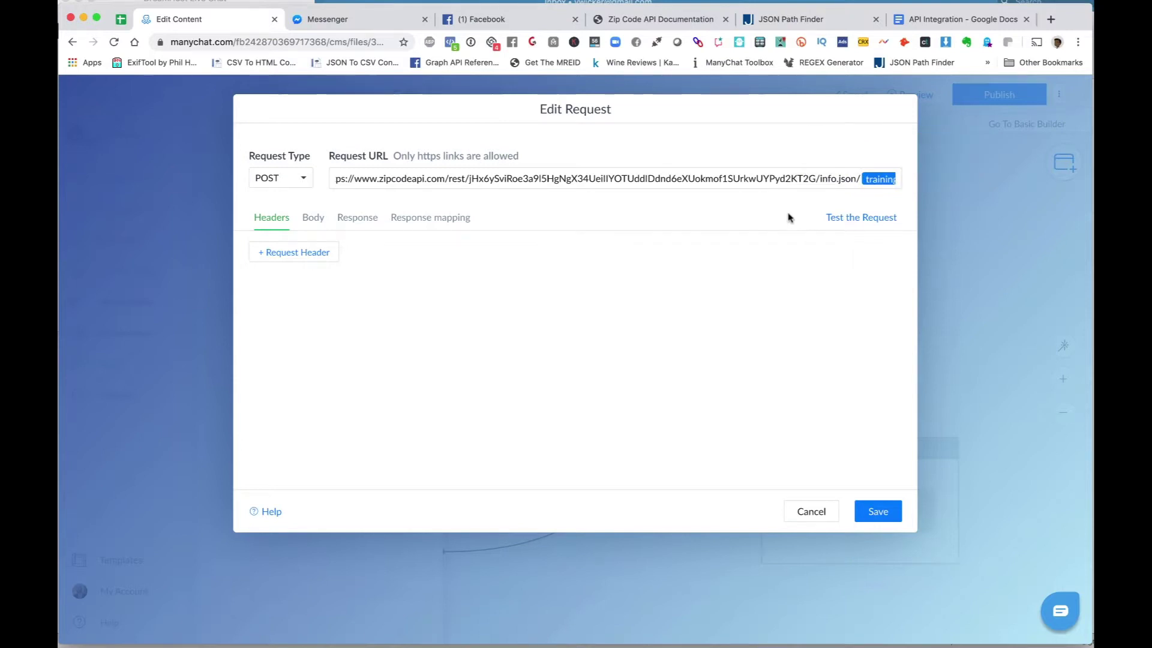
pyautogui.moveTo(815, 176); pyautogui.dragTo(911, 175)
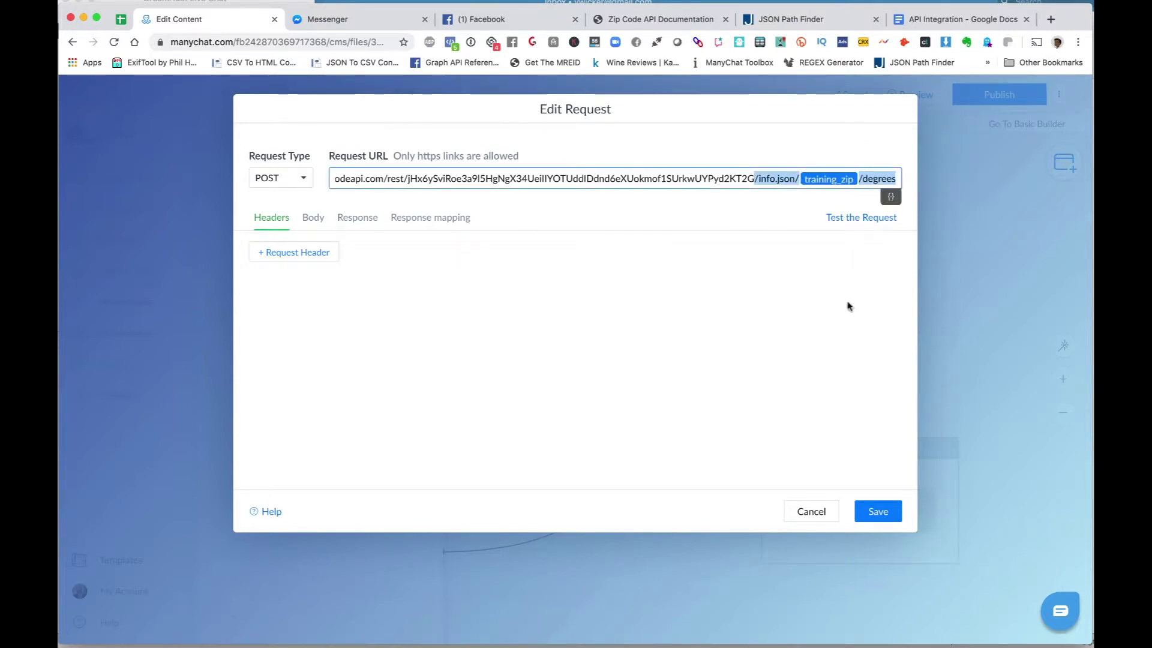
pyautogui.click(875, 511)
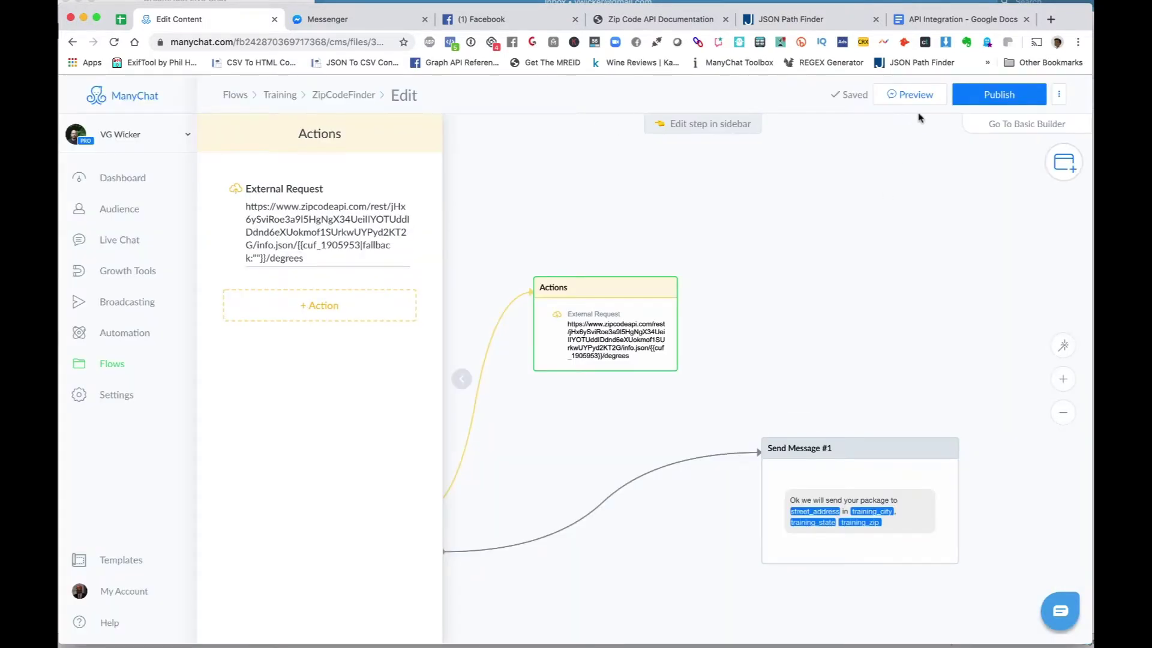
# Rerun the Messenger preview, replying with a street address and zip 94109
pyautogui.click(912, 97)
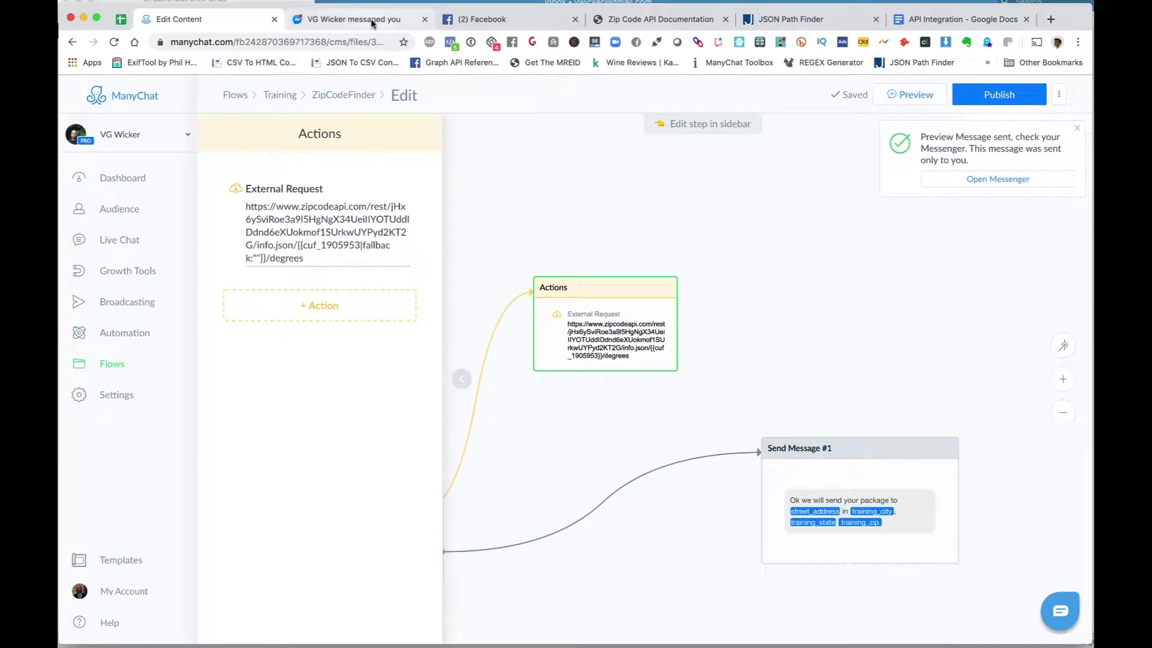
pyautogui.click(378, 19)
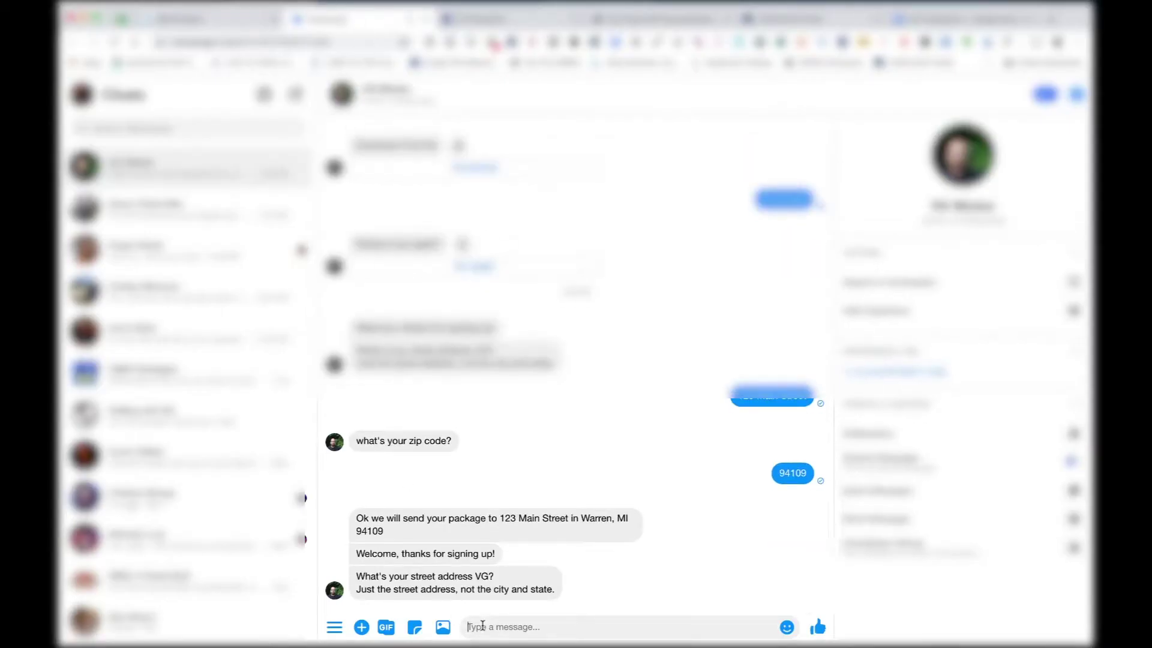
pyautogui.write('123 Main')
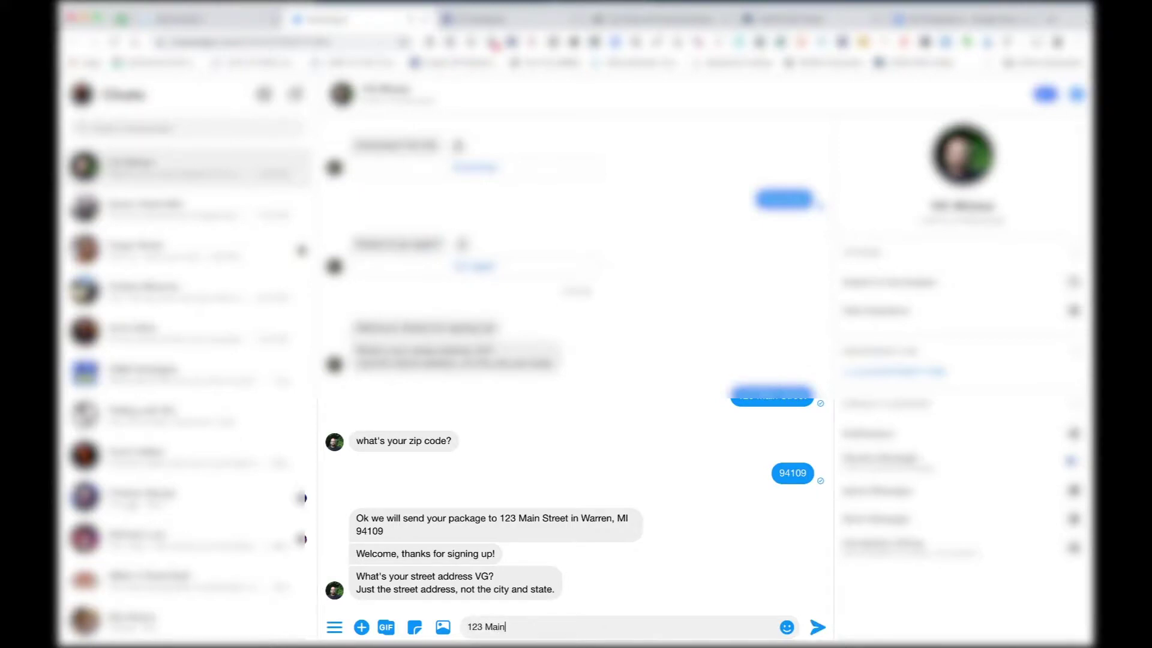
pyautogui.press('Return')
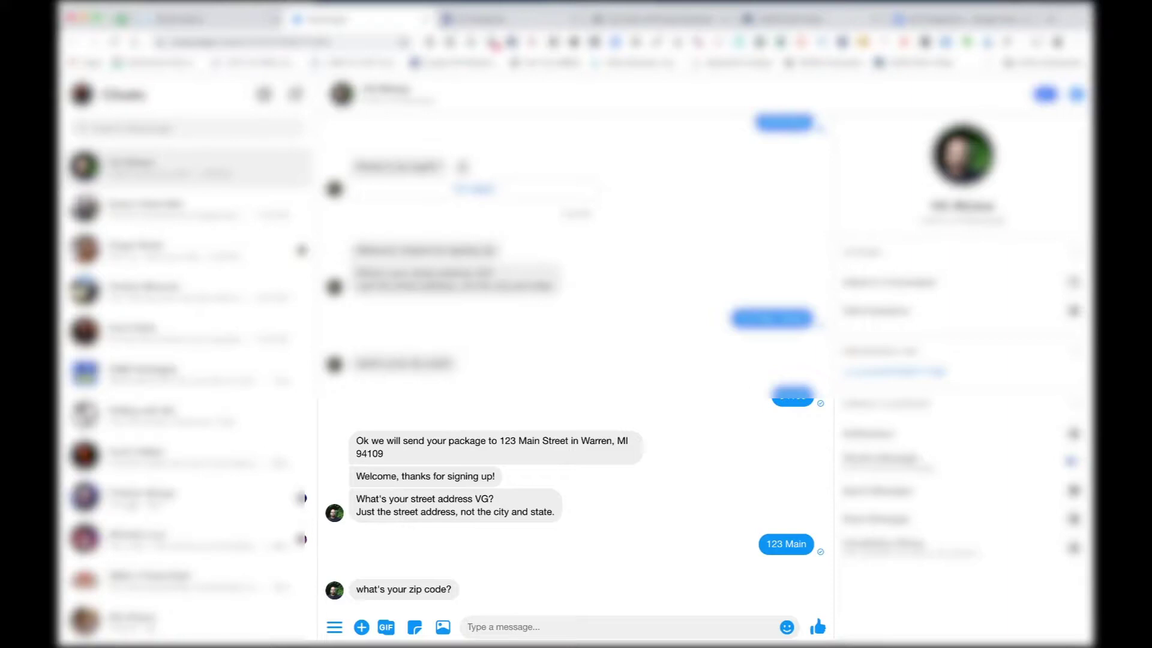
pyautogui.write('94109')
pyautogui.press('Return')
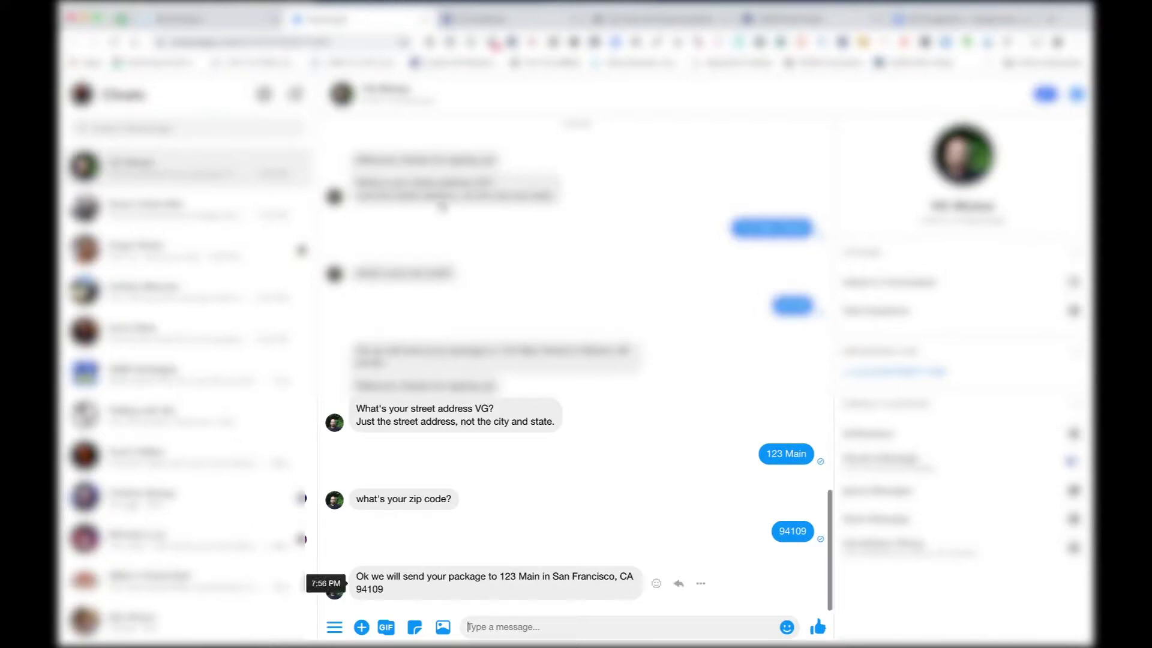
# Return to the ManyChat flow, close the Actions details, and reopen the zip API documentation
pyautogui.click(219, 21)
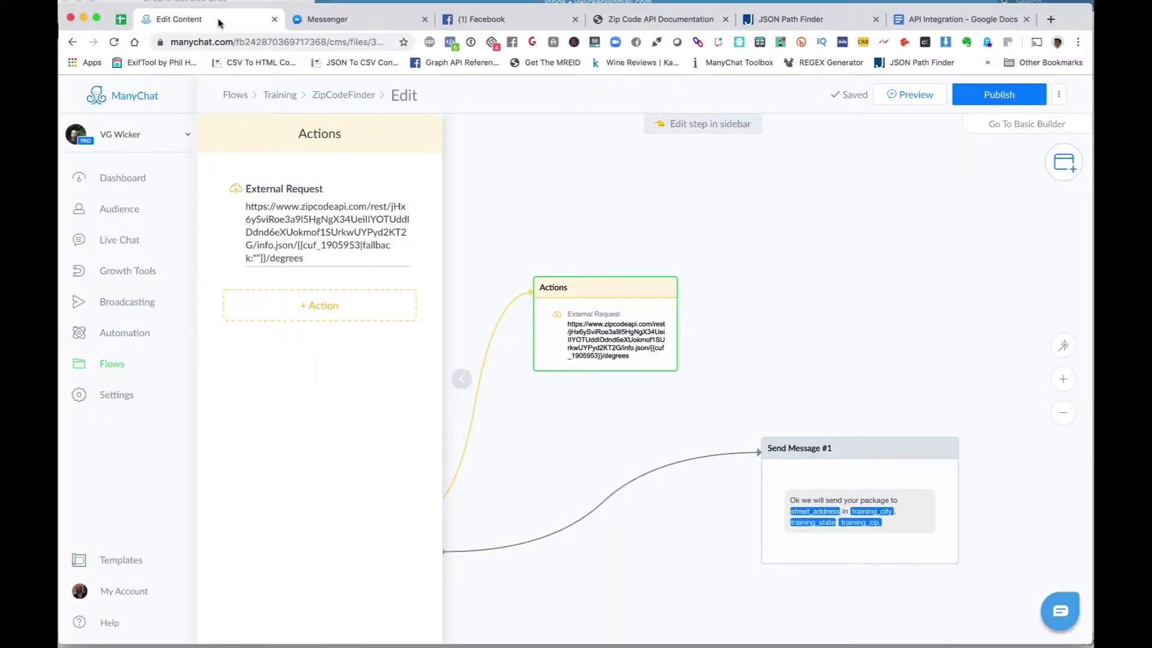
pyautogui.click(576, 200)
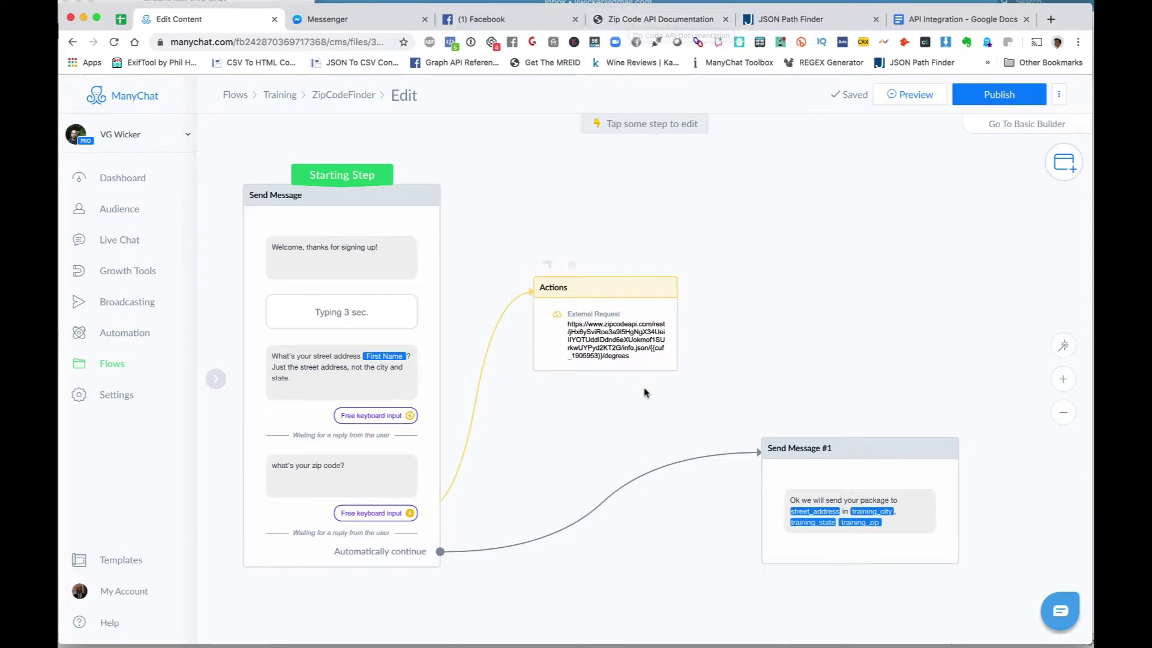
pyautogui.moveTo(658, 429); pyautogui.dragTo(689, 417)
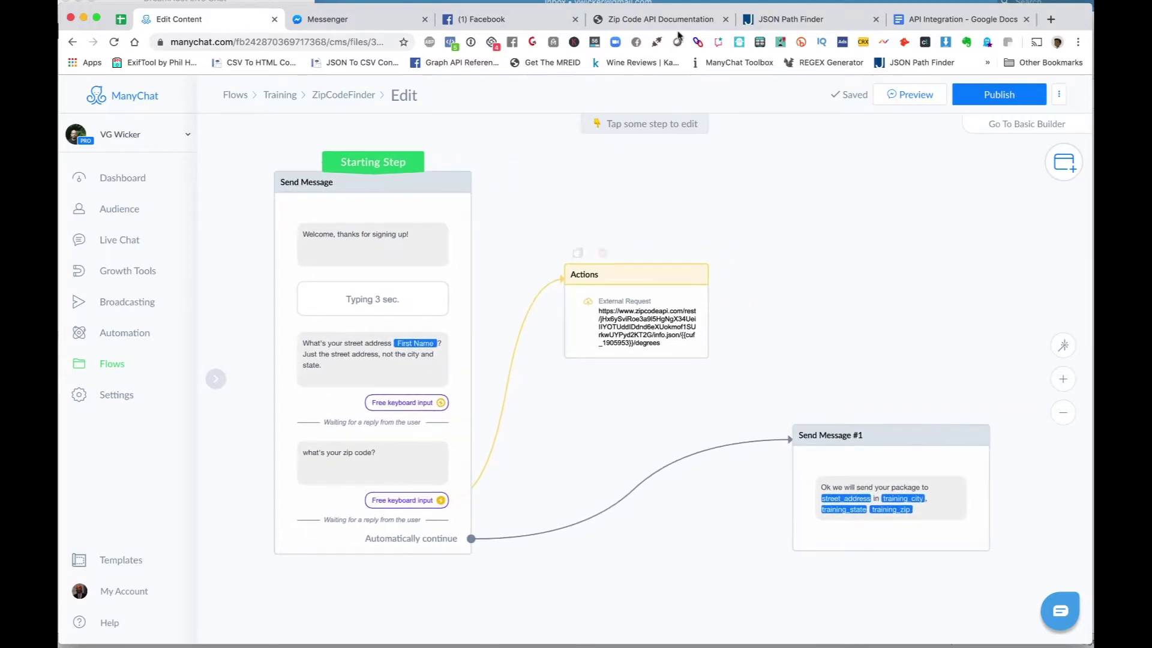
pyautogui.click(666, 19)
# On zipcodeapi.com, expand API: Zip Code Distance and change Units from km to mile, then return to ManyChat
pyautogui.scroll(5, 371, 388)
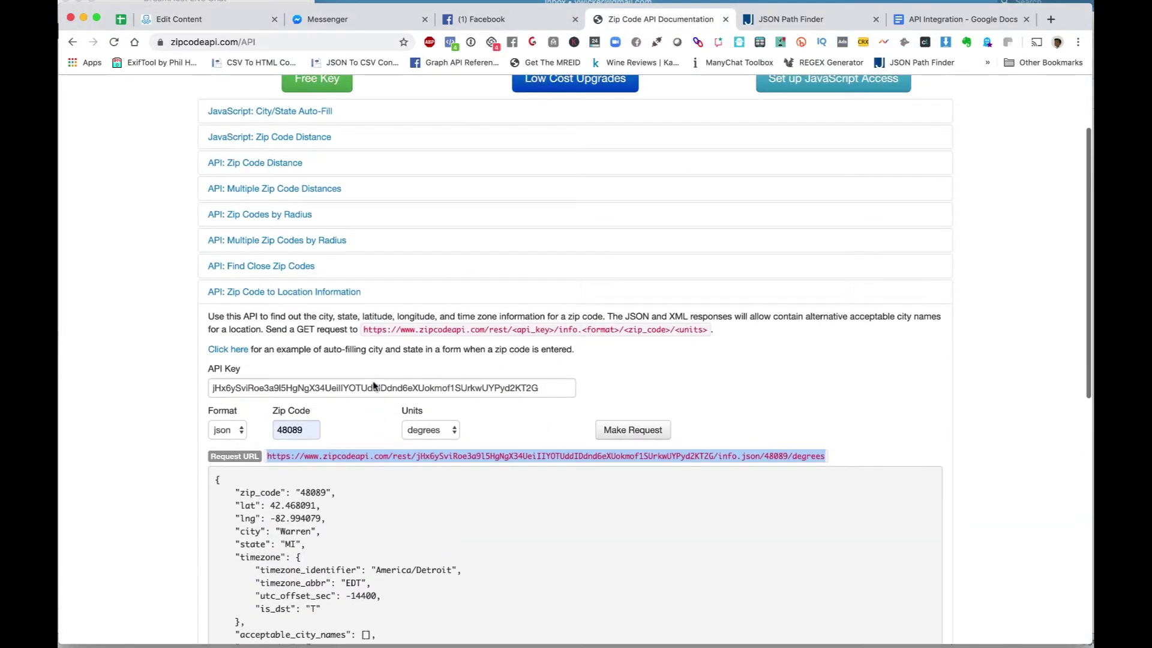
pyautogui.click(292, 264)
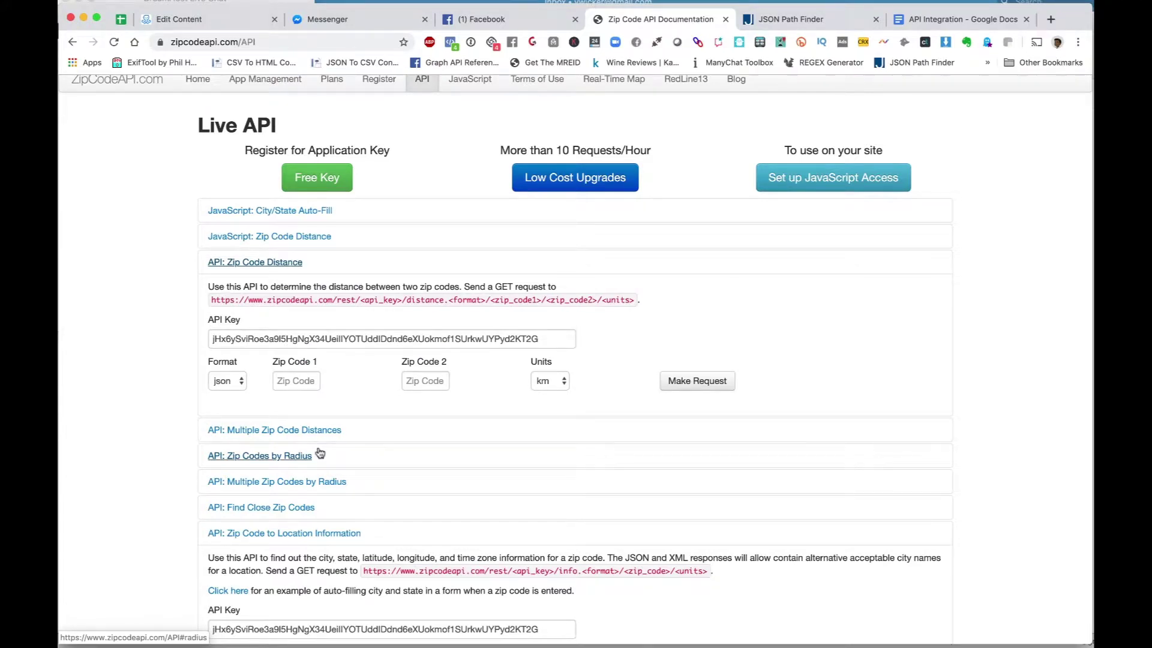
pyautogui.scroll(-3, 320, 453)
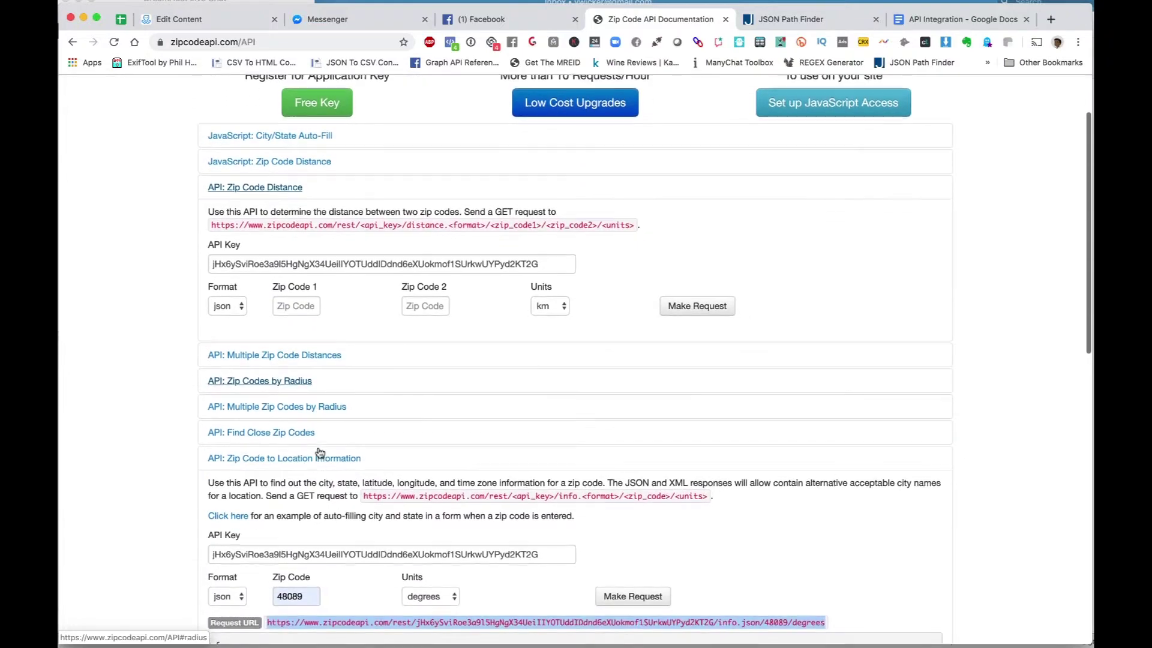
pyautogui.scroll(4, 319, 453)
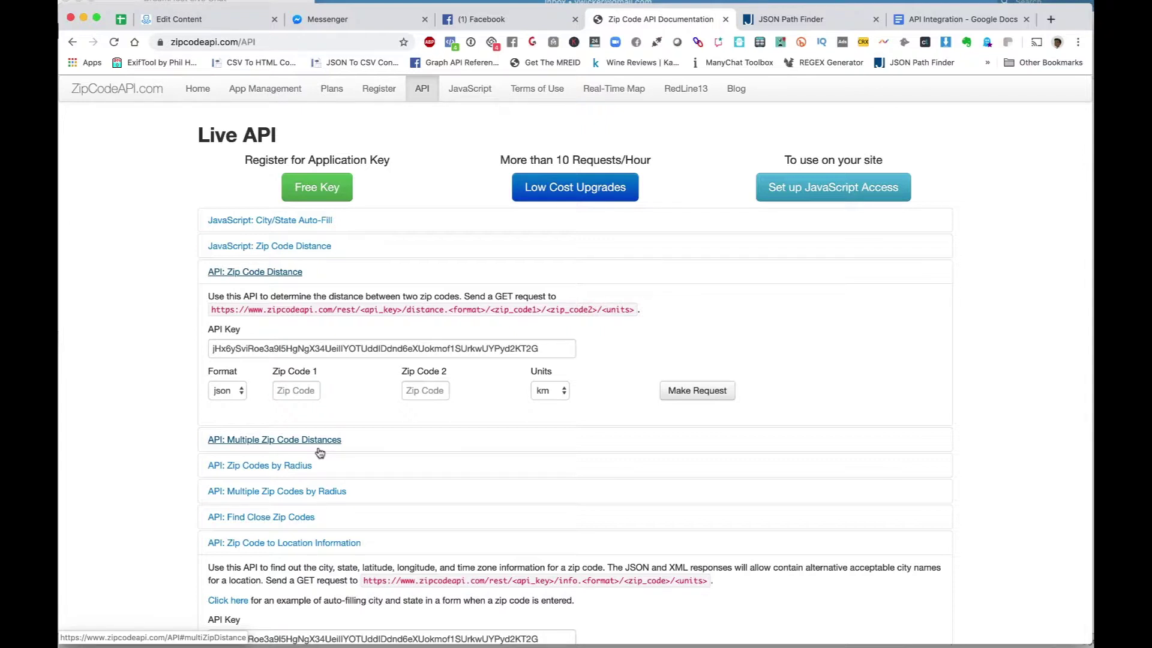
pyautogui.click(548, 397)
pyautogui.click(546, 404)
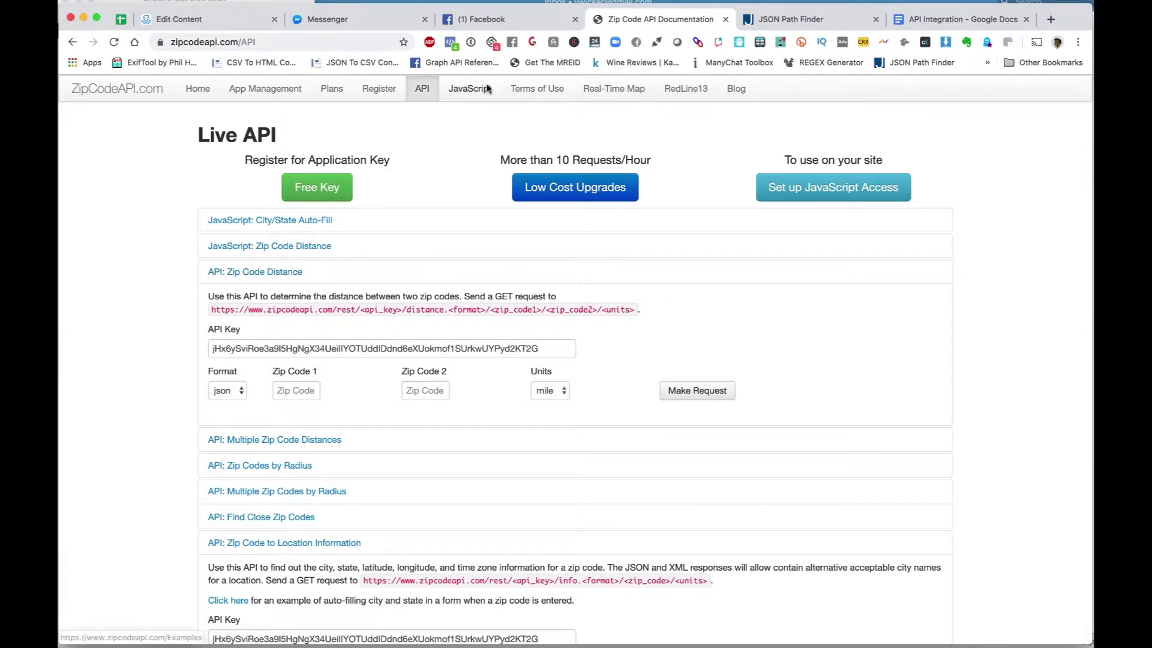
pyautogui.click(186, 19)
pyautogui.scroll(-5, 607, 425)
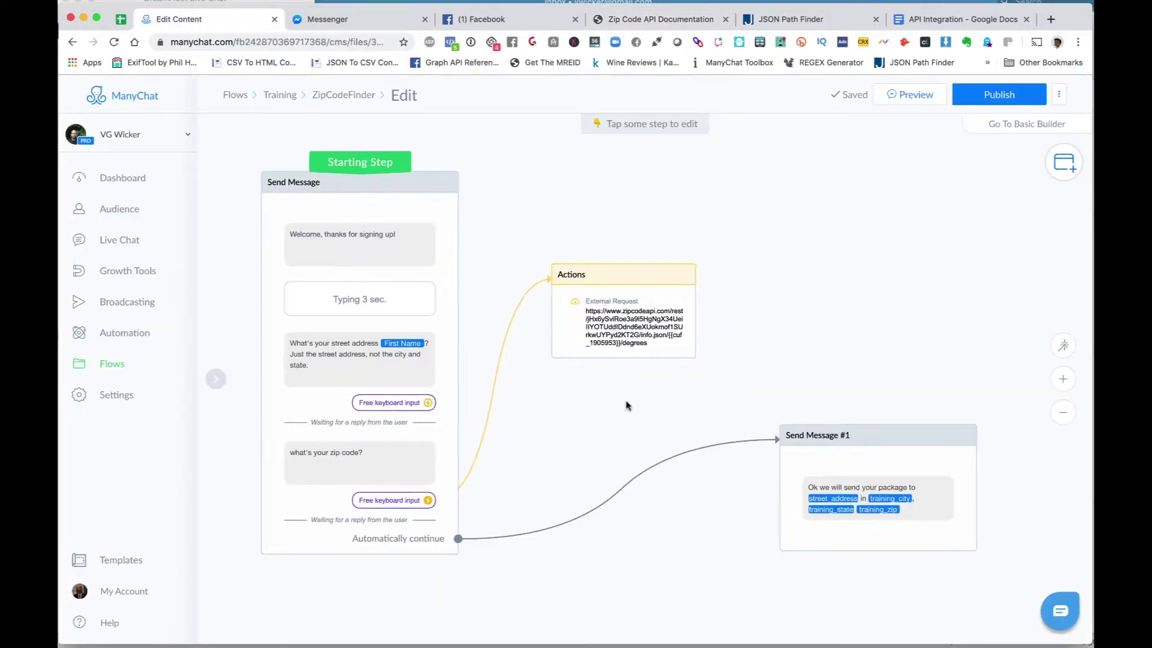
# Add a new Send Message #2 step placed to the right of Actions
pyautogui.moveTo(577, 561); pyautogui.dragTo(571, 419)
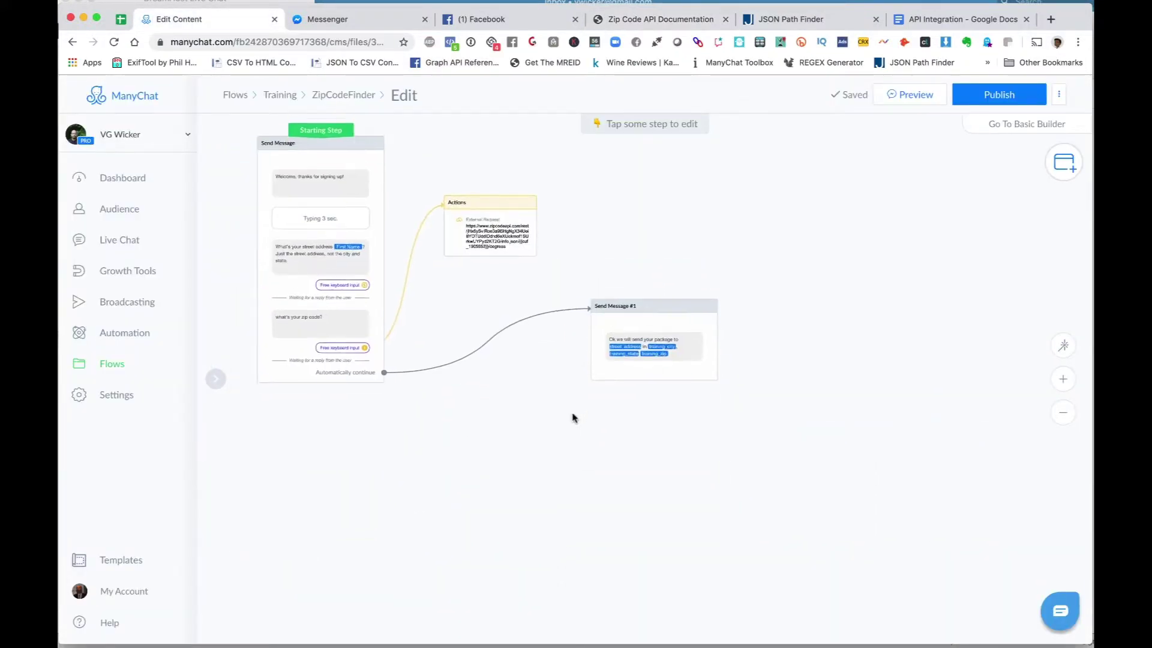
pyautogui.moveTo(682, 310); pyautogui.dragTo(558, 301)
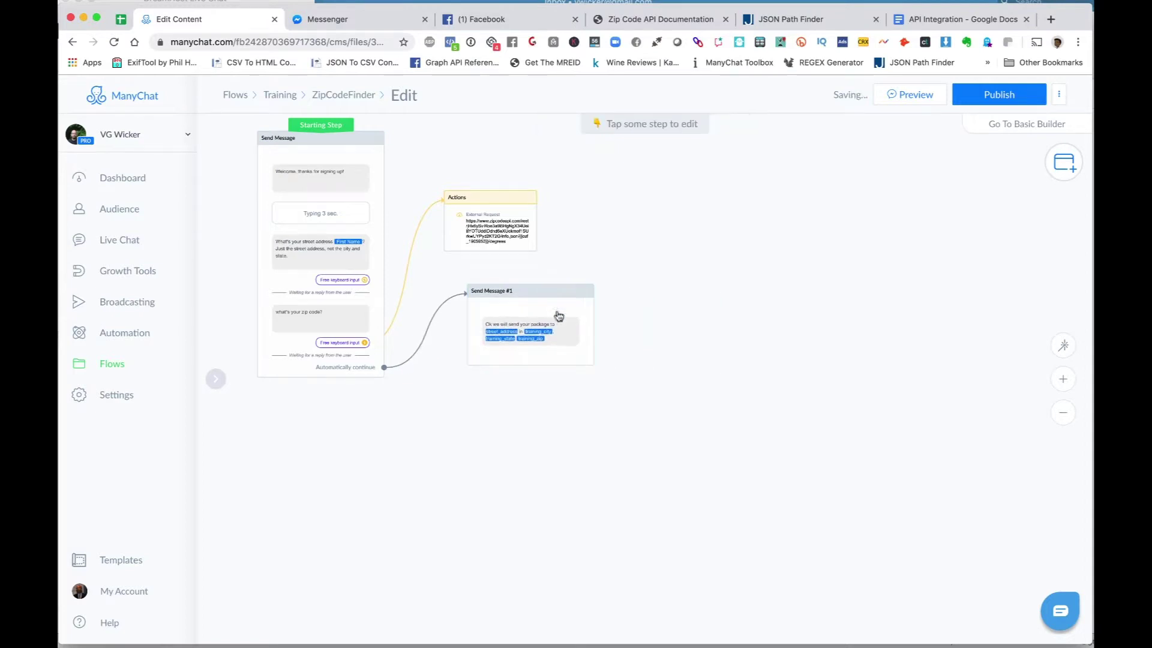
pyautogui.click(1064, 163)
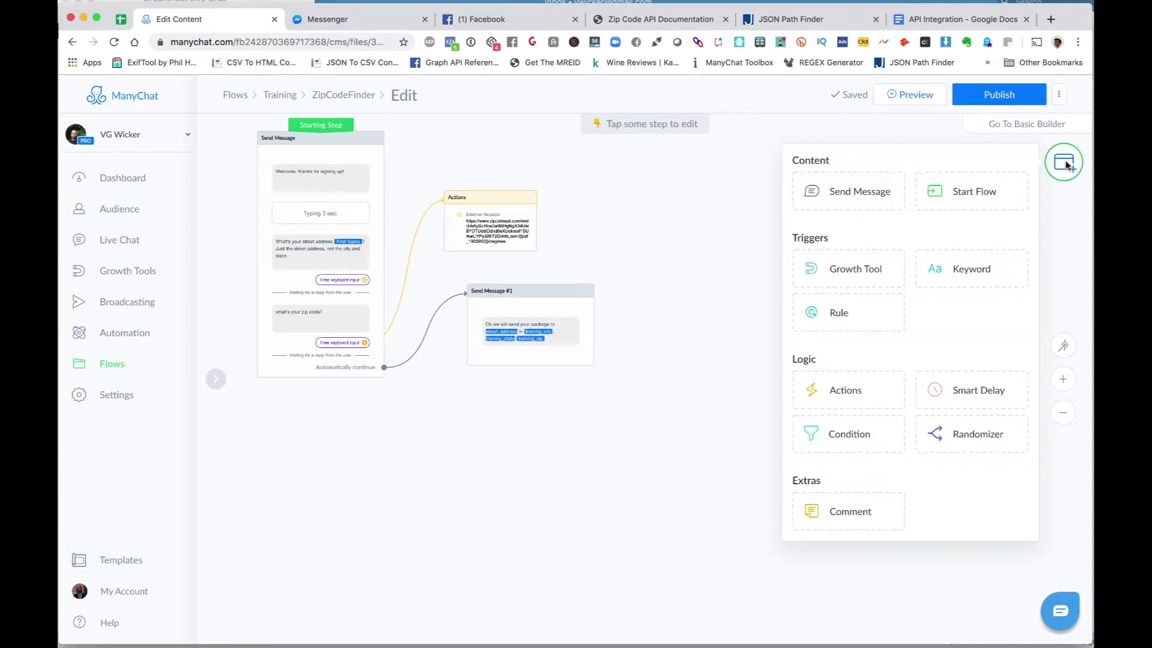
pyautogui.click(854, 187)
pyautogui.moveTo(682, 383); pyautogui.dragTo(652, 198)
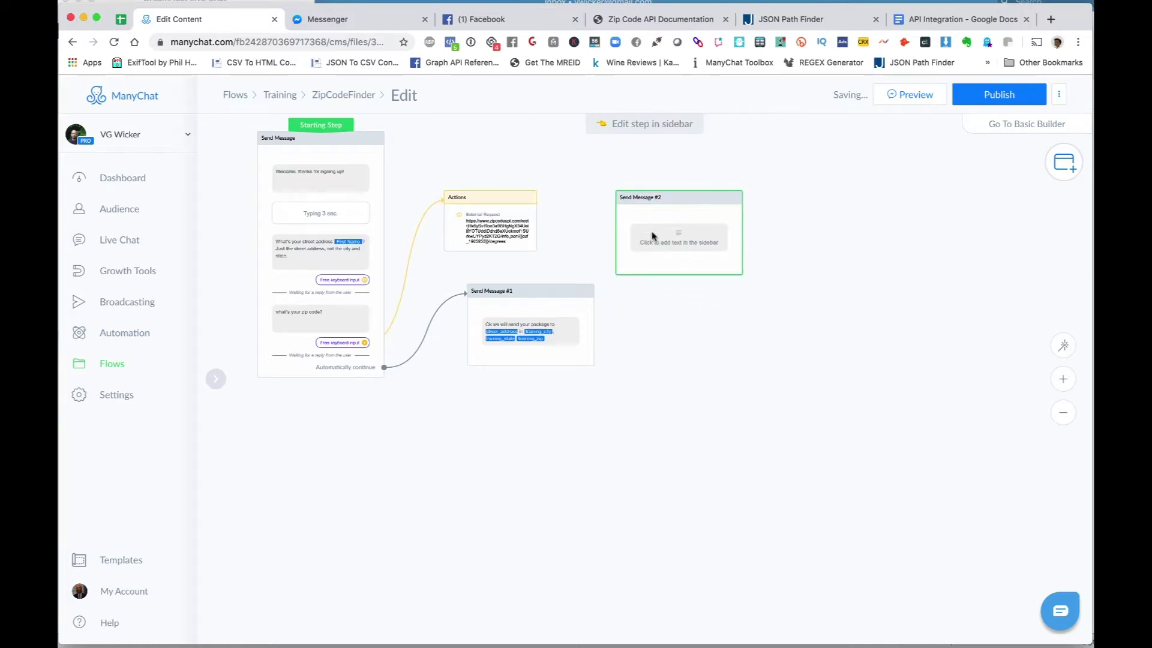
pyautogui.click(650, 234)
# Write 'would you like to see how far it is ... to any random zip code?' with a Yes button
pyautogui.click(304, 189)
pyautogui.write('By the way, would you like yo s')
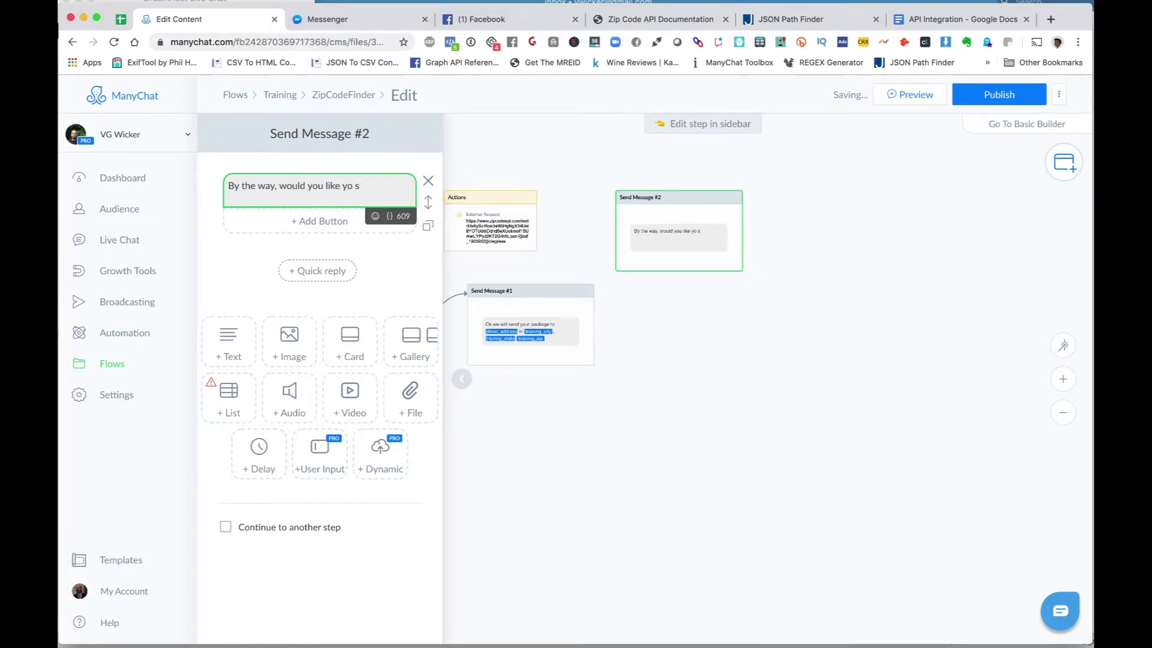
pyautogui.moveTo(342, 185); pyautogui.dragTo(371, 186)
pyautogui.write('to see how far it is from whe')
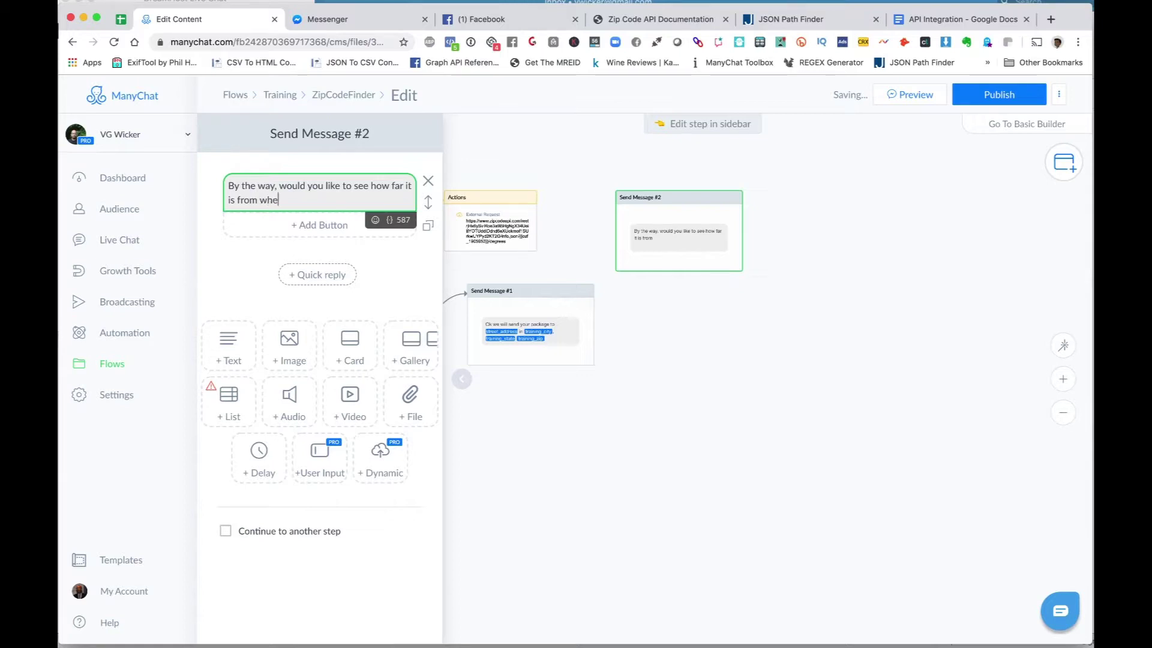
pyautogui.write('re you are to any random zip code?')
pyautogui.click(332, 243)
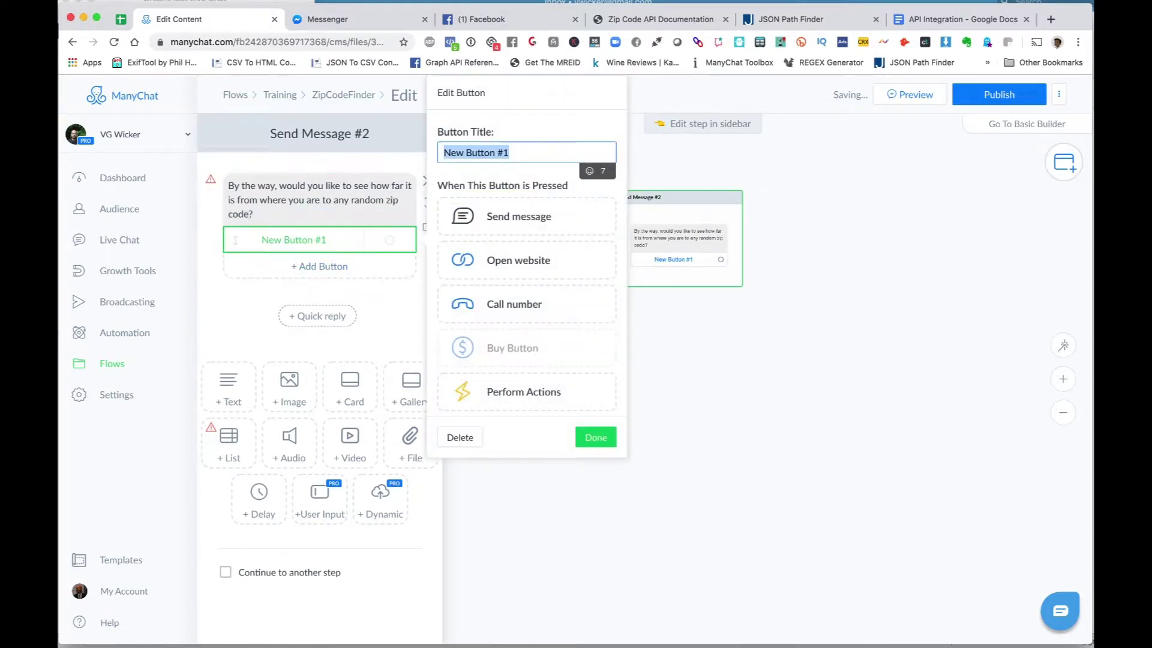
pyautogui.write('Yes')
pyautogui.click(756, 378)
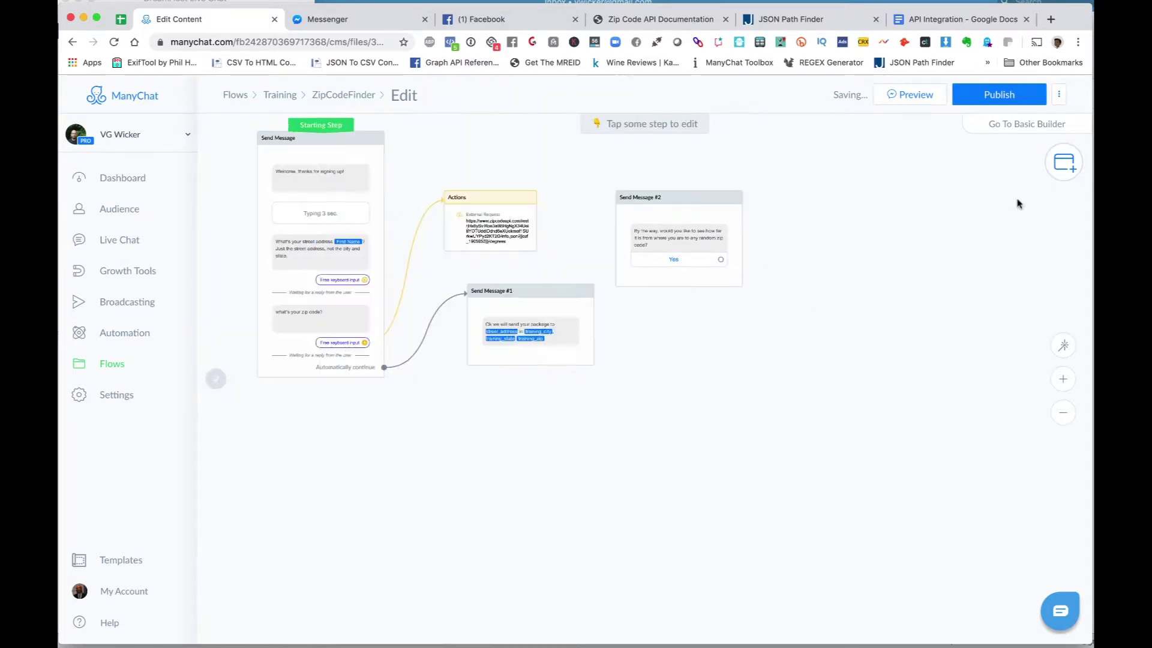
# Add a new Send Message #3 step to the right of Send Message #2
pyautogui.click(1061, 167)
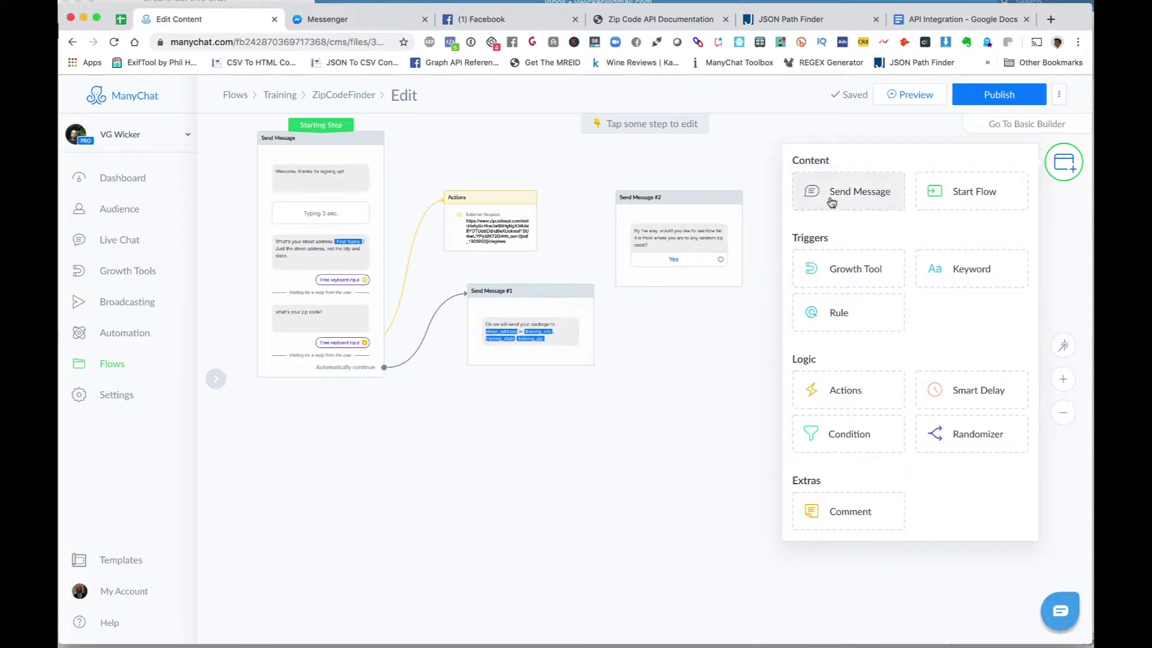
pyautogui.click(832, 202)
pyautogui.moveTo(723, 419); pyautogui.dragTo(890, 236)
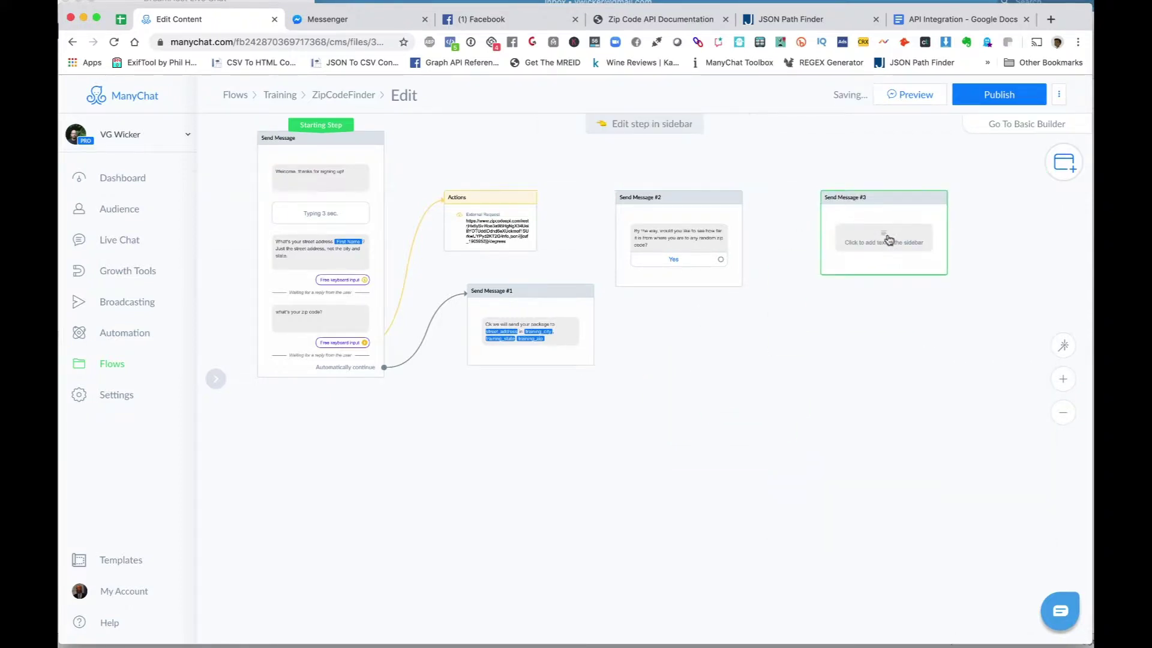
pyautogui.click(889, 240)
# Add a user-input question: 'enter the destination zip code. we will use {{training_zip}} as your starting point!'
pyautogui.click(319, 456)
pyautogui.click(287, 285)
pyautogui.write('enter')
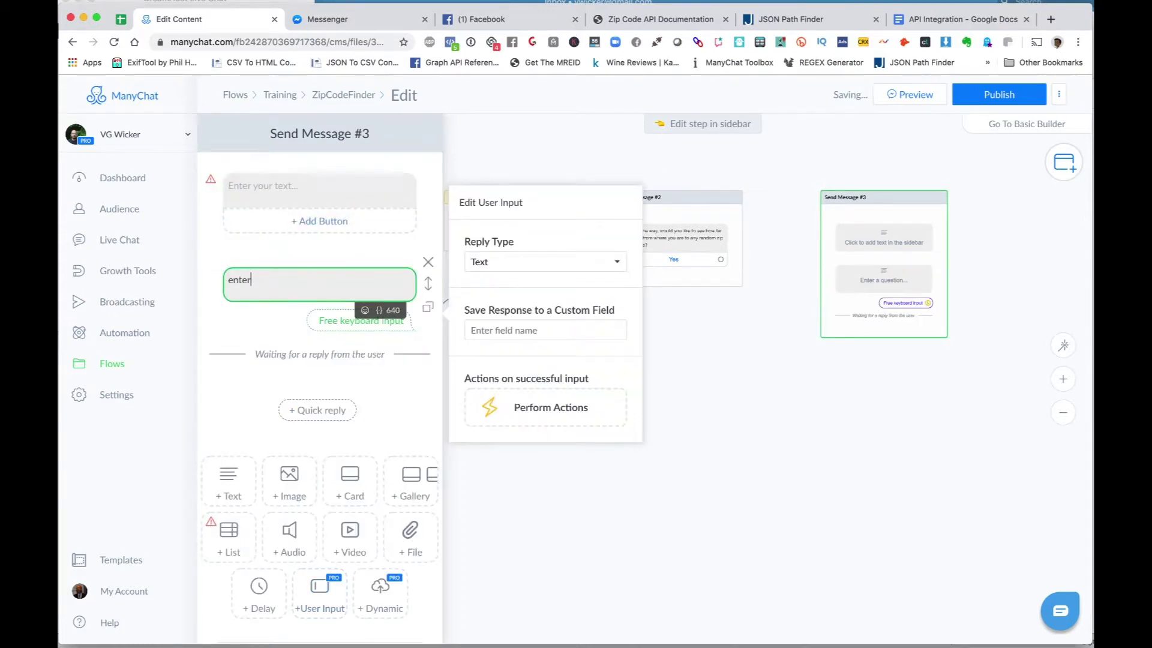
pyautogui.write(' the s')
pyautogui.write('estination zi')
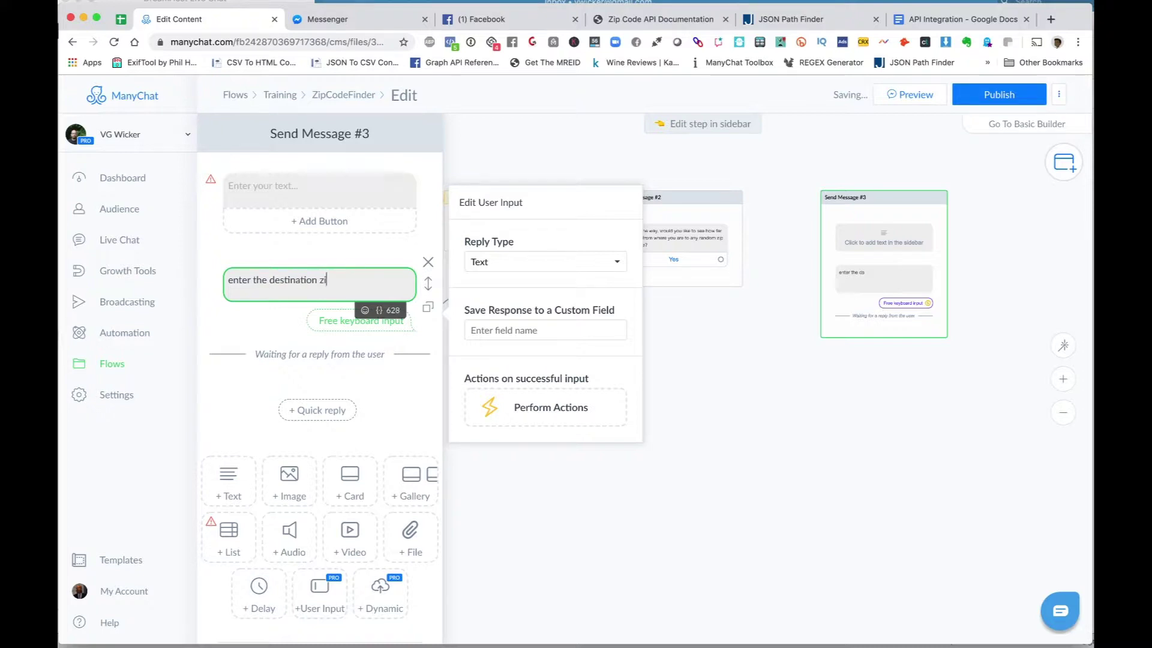
pyautogui.write('p code. We')
pyautogui.write('ll')
pyautogui.press('BackSpace')
pyautogui.press('BackSpace')
pyautogui.press('BackSpace')
pyautogui.press('BackSpace')
pyautogui.press('BackSpace')
pyautogui.press('Return')
pyautogui.write('we will use ')
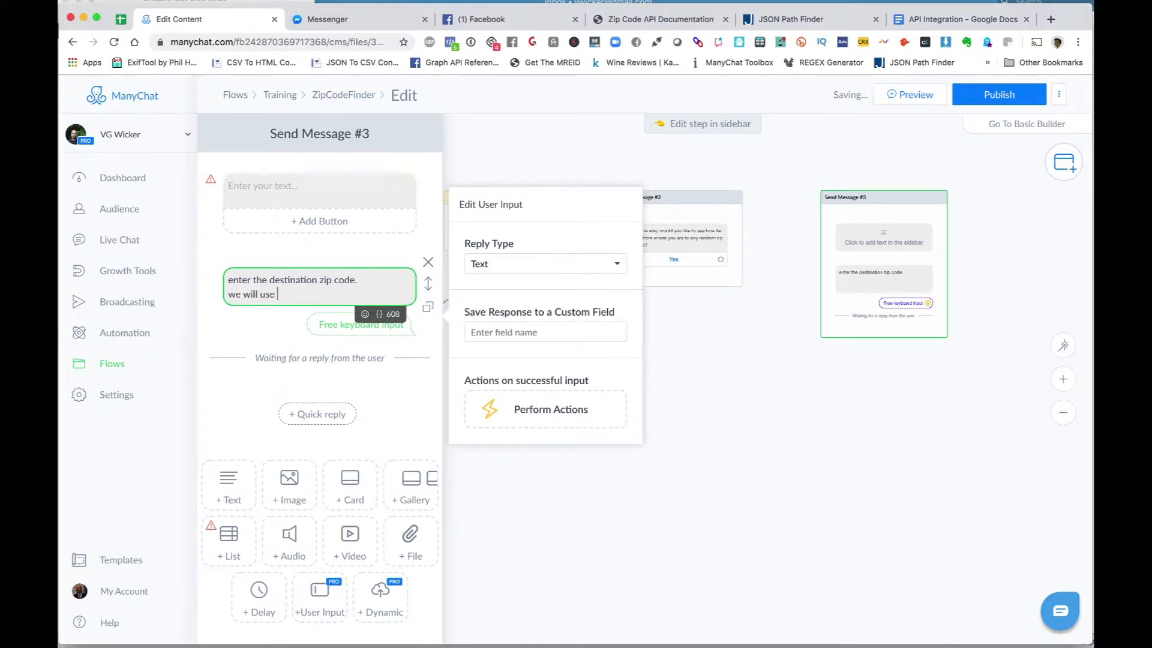
pyautogui.write('{{tra')
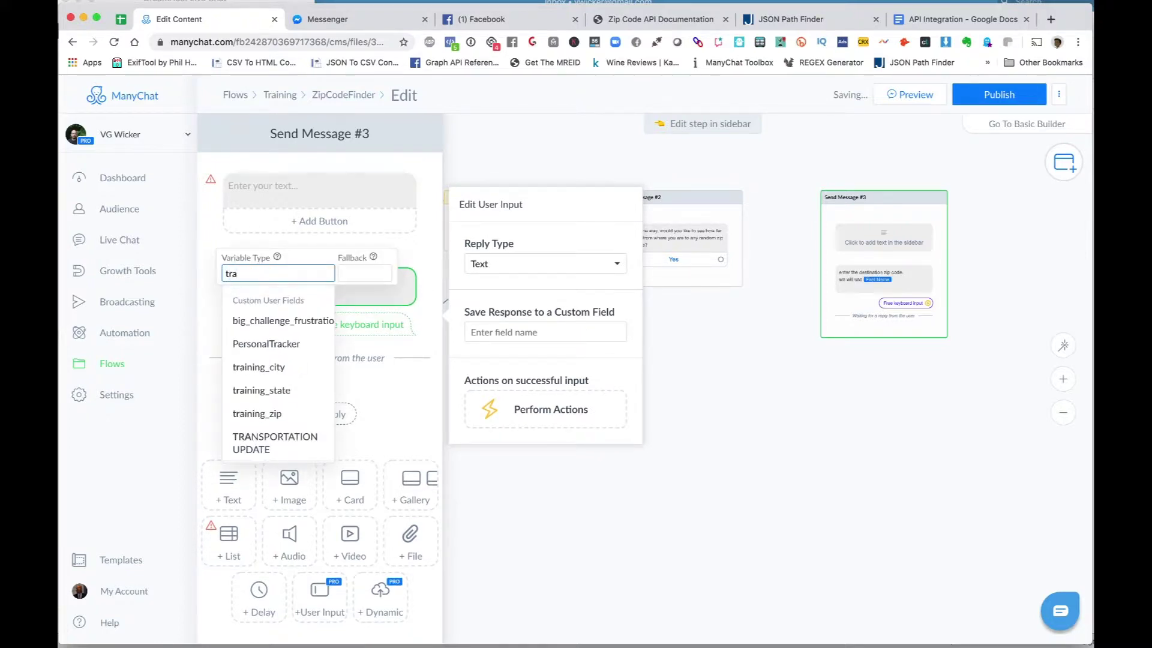
pyautogui.click(252, 414)
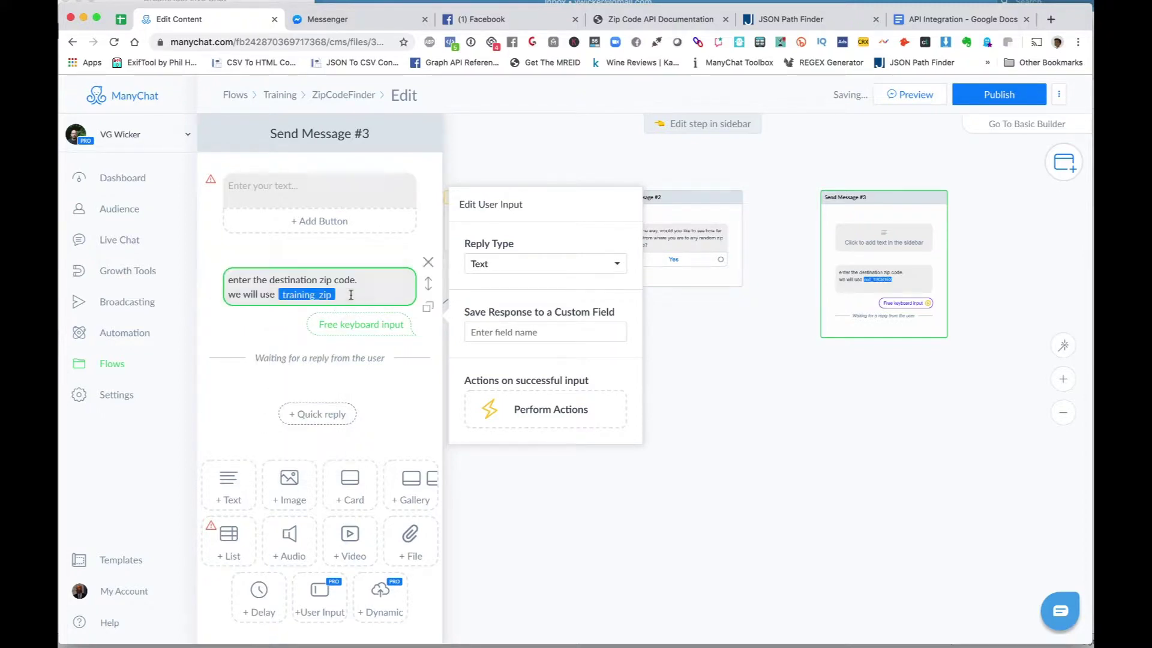
pyautogui.write('as your starting point!')
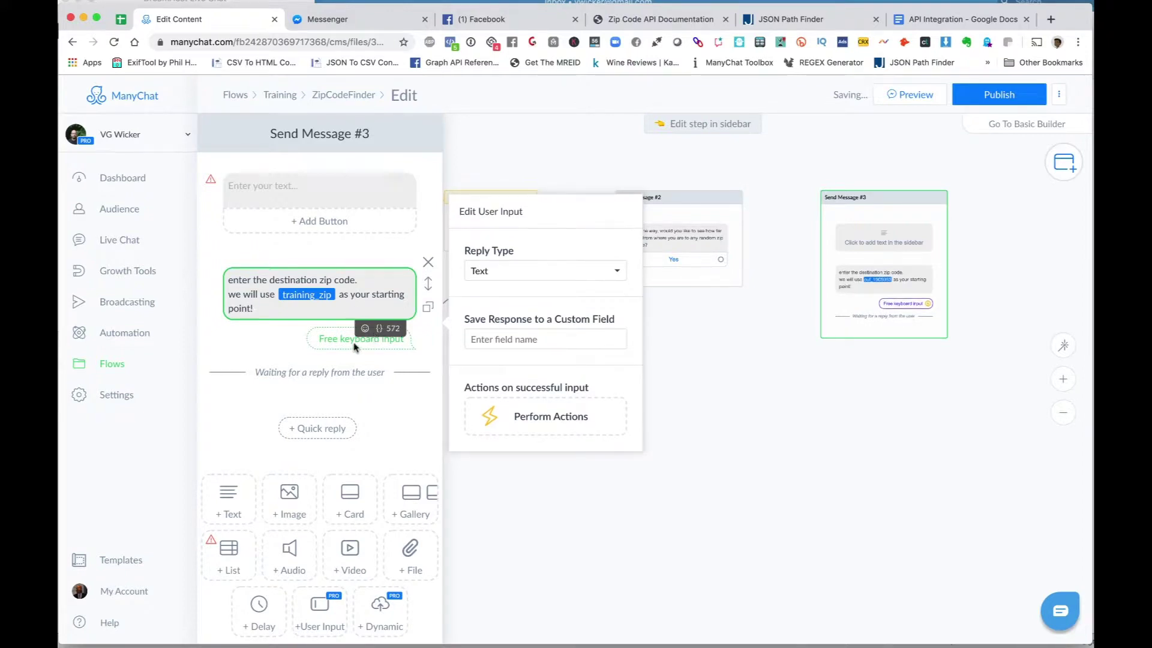
# Save the reply to a newly created custom field named training_dest_zip
pyautogui.click(508, 339)
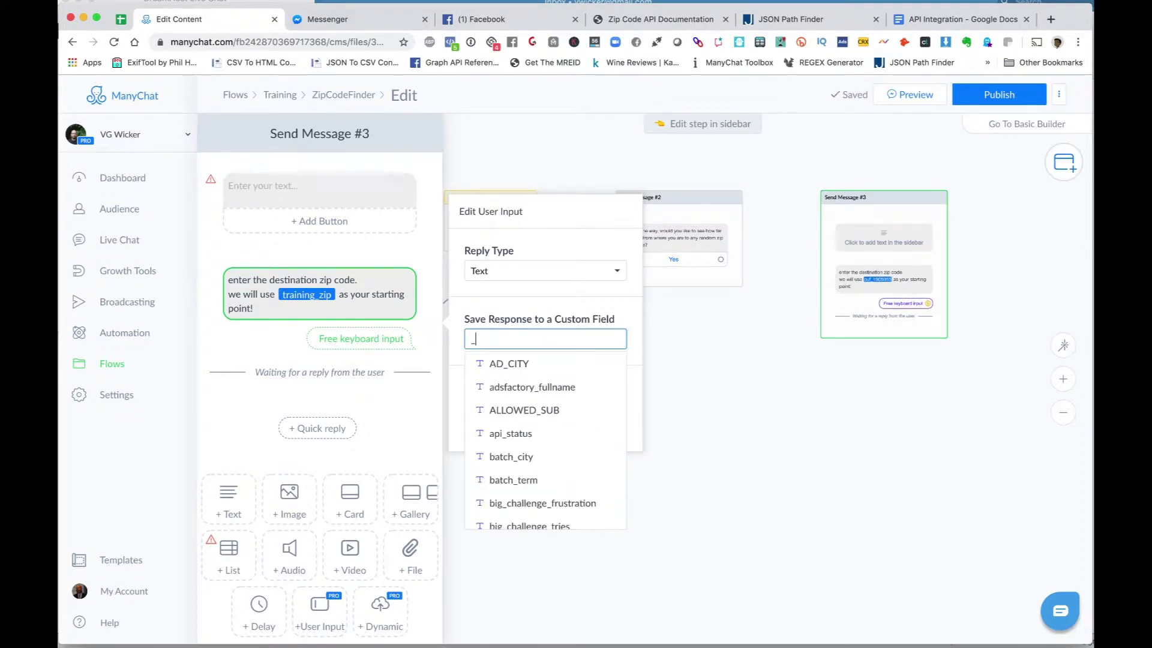
pyautogui.press('BackSpace')
pyautogui.write('training_')
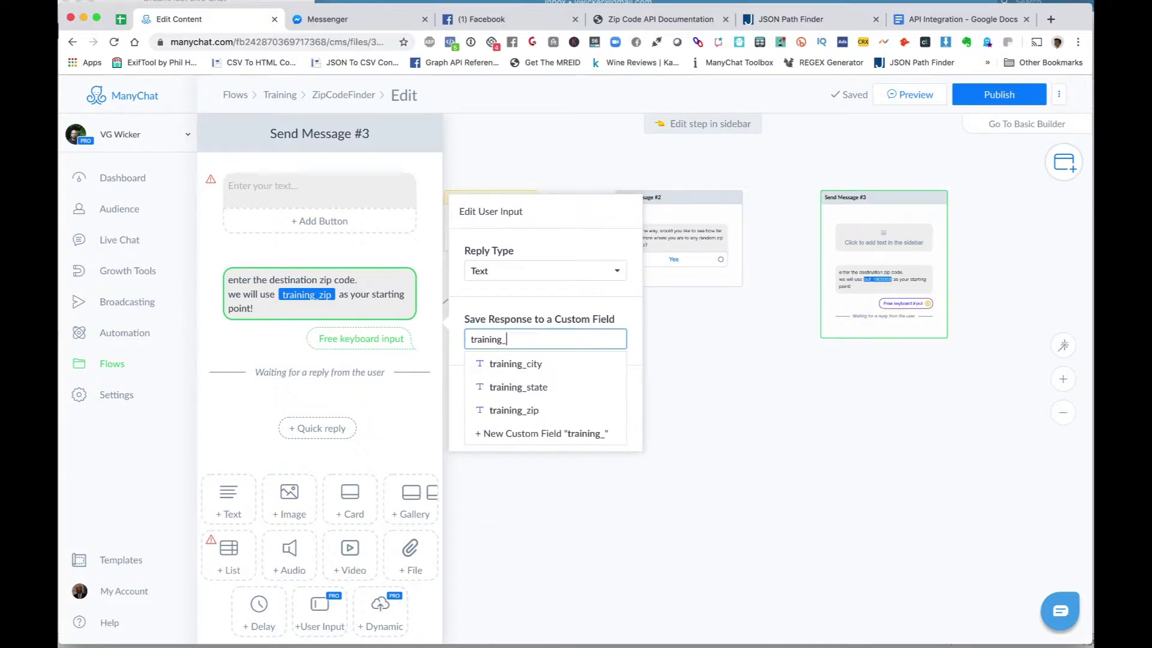
pyautogui.write('dest_zip')
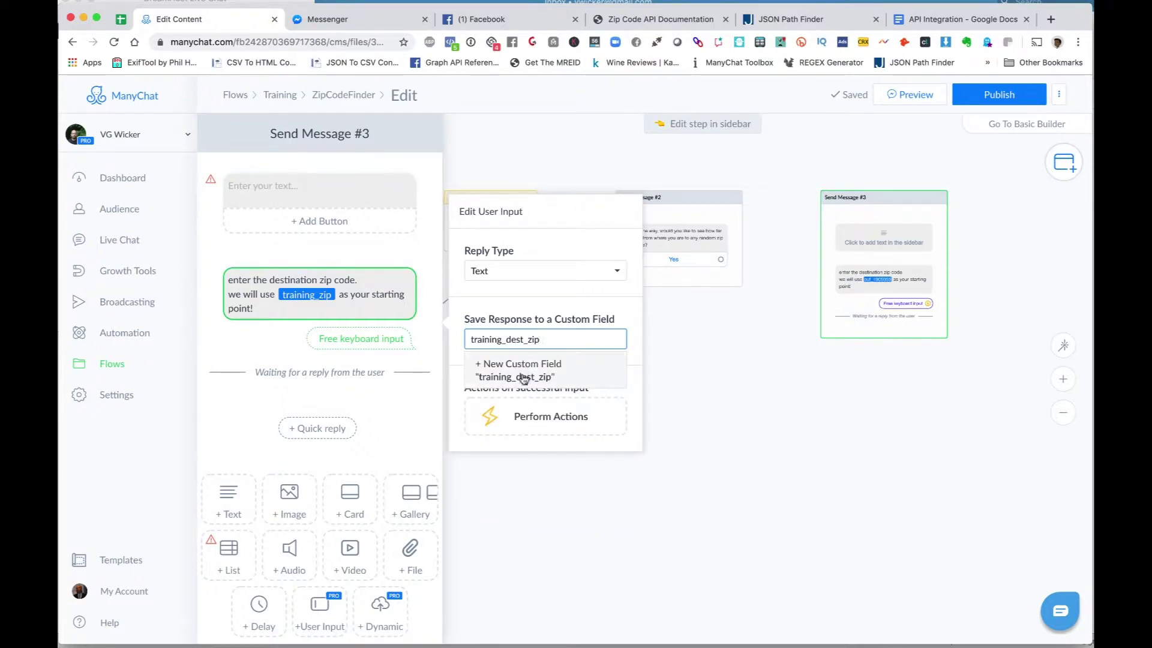
pyautogui.click(524, 376)
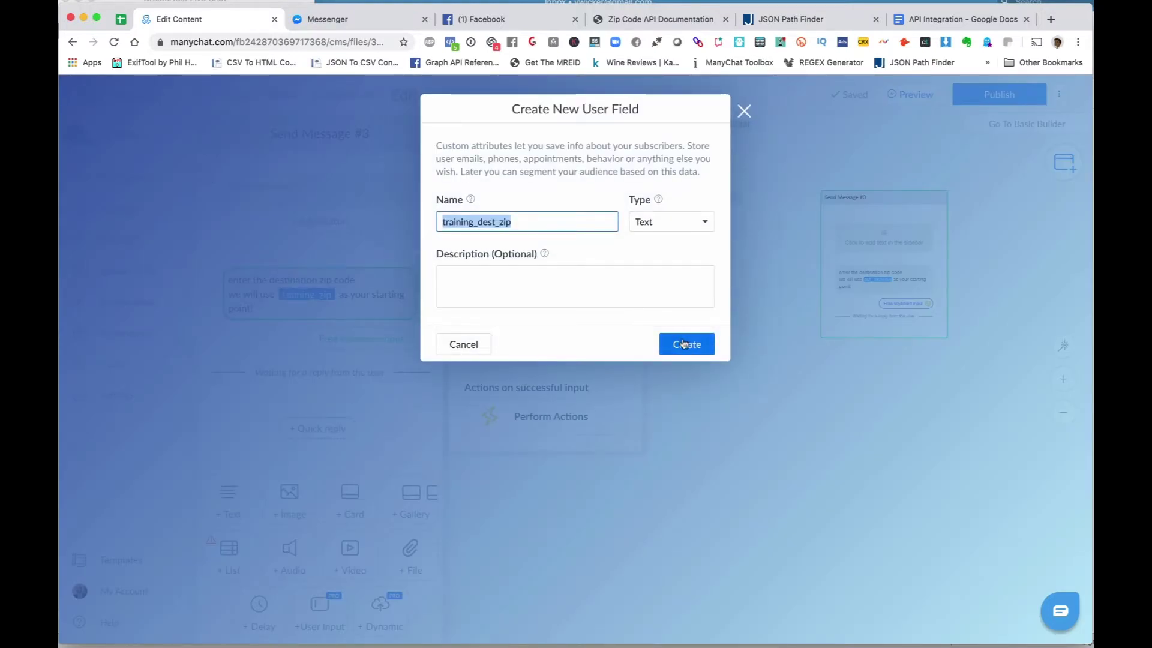
pyautogui.click(503, 272)
pyautogui.write('training_d')
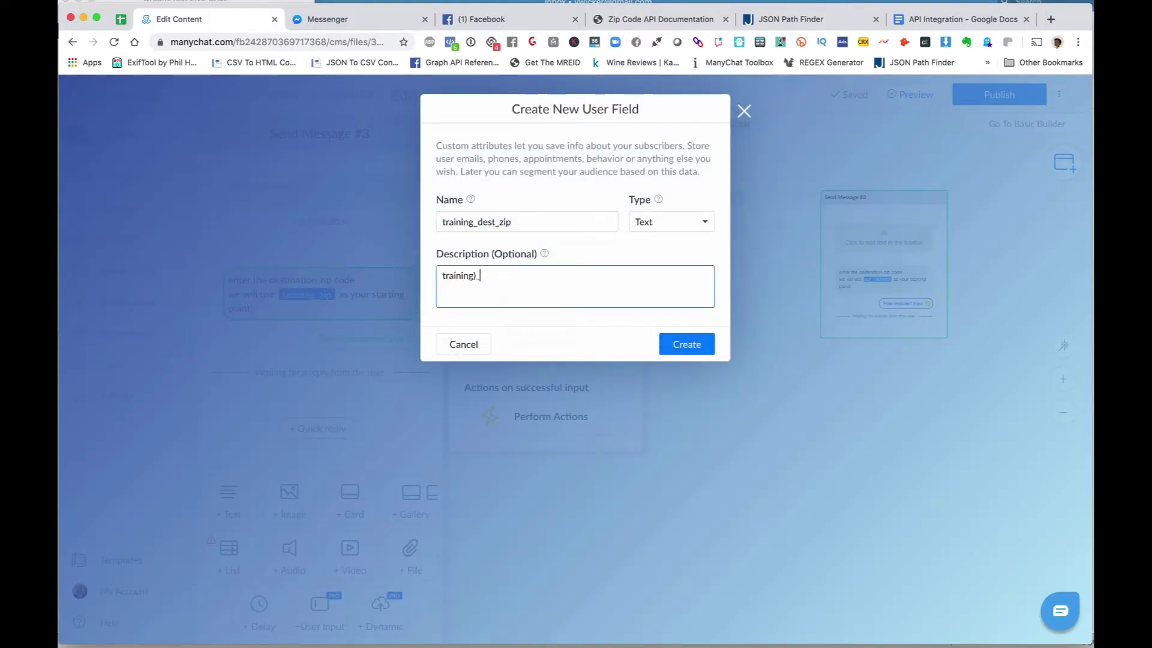
pyautogui.press('BackSpace')
pyautogui.press('BackSpace')
pyautogui.write('_dest_zip')
pyautogui.click(687, 344)
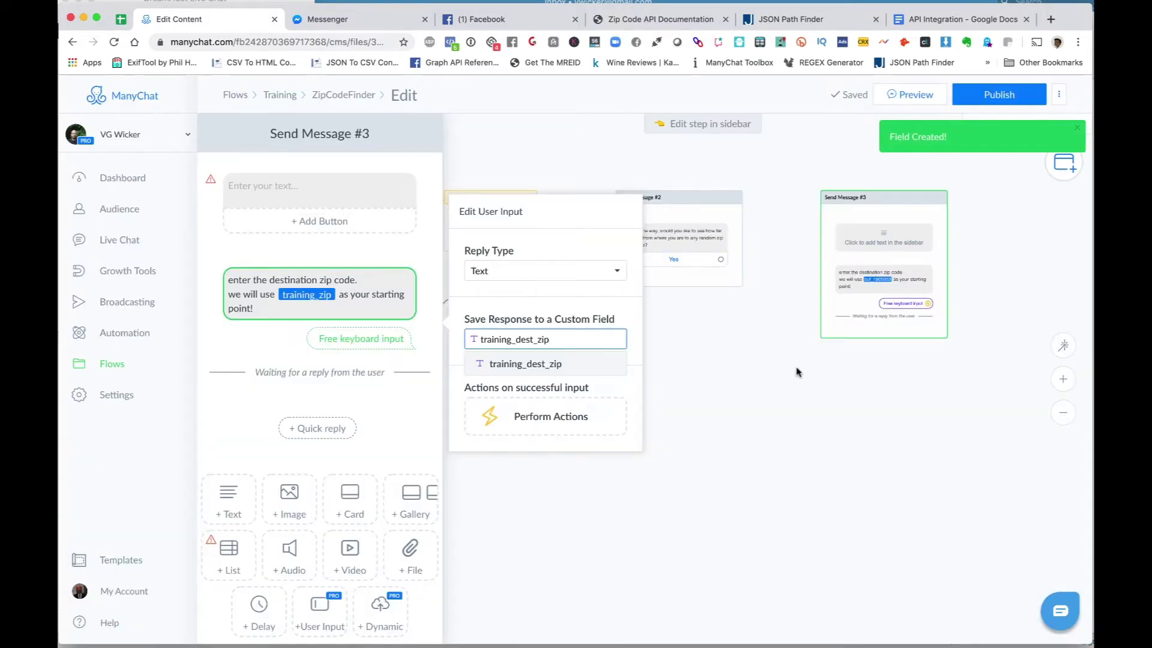
# Connect the Yes button to Send Message #3
pyautogui.click(797, 373)
pyautogui.moveTo(720, 260); pyautogui.dragTo(836, 288)
pyautogui.moveTo(846, 403); pyautogui.dragTo(605, 468)
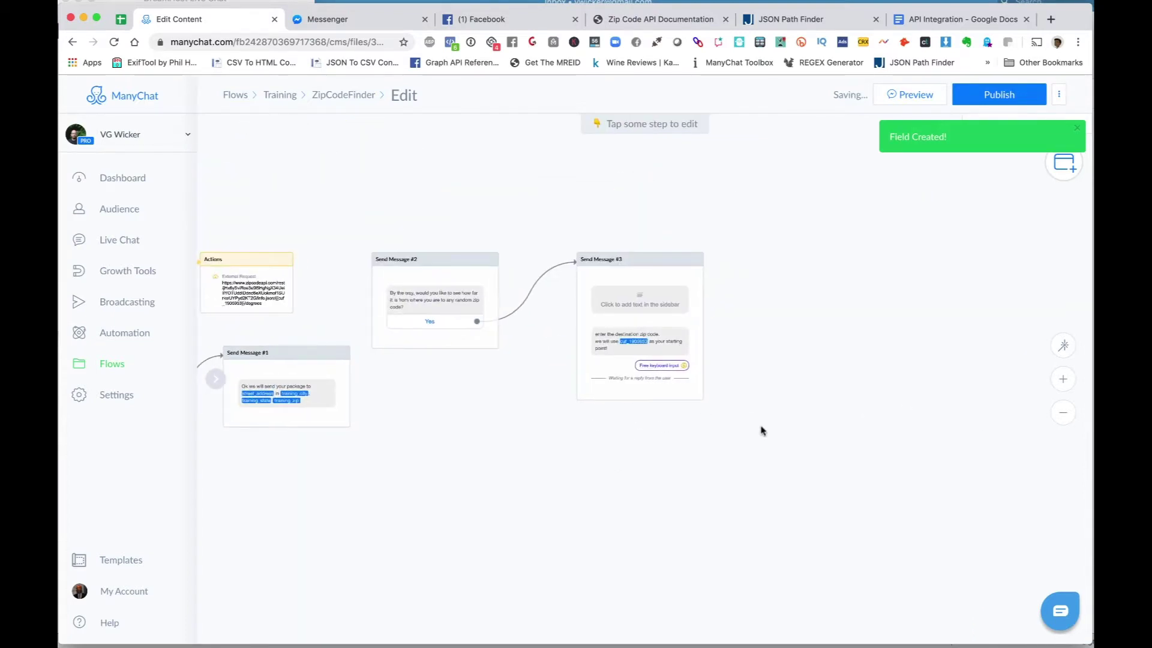
# Enable Continue to another step on Send Message #1 and link it to Send Message #2
pyautogui.hscroll(-5, 540, 396)
pyautogui.click(480, 396)
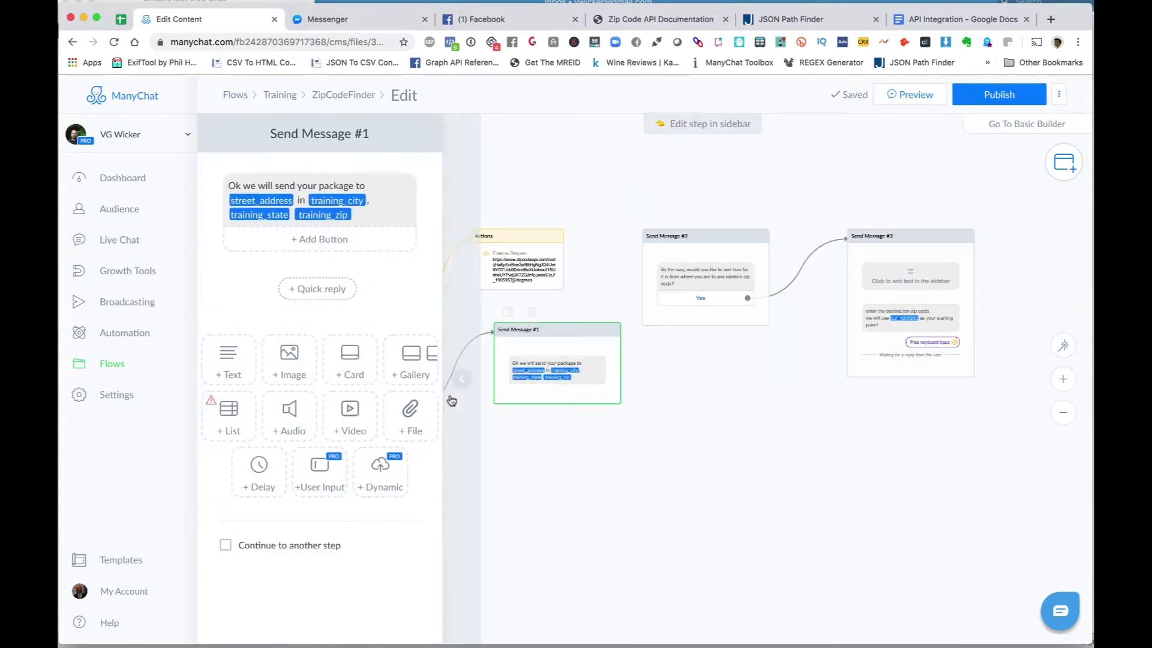
pyautogui.click(225, 545)
pyautogui.moveTo(621, 394); pyautogui.dragTo(690, 273)
# Add a 3-second typing delay above Send Message #2's text
pyautogui.click(693, 263)
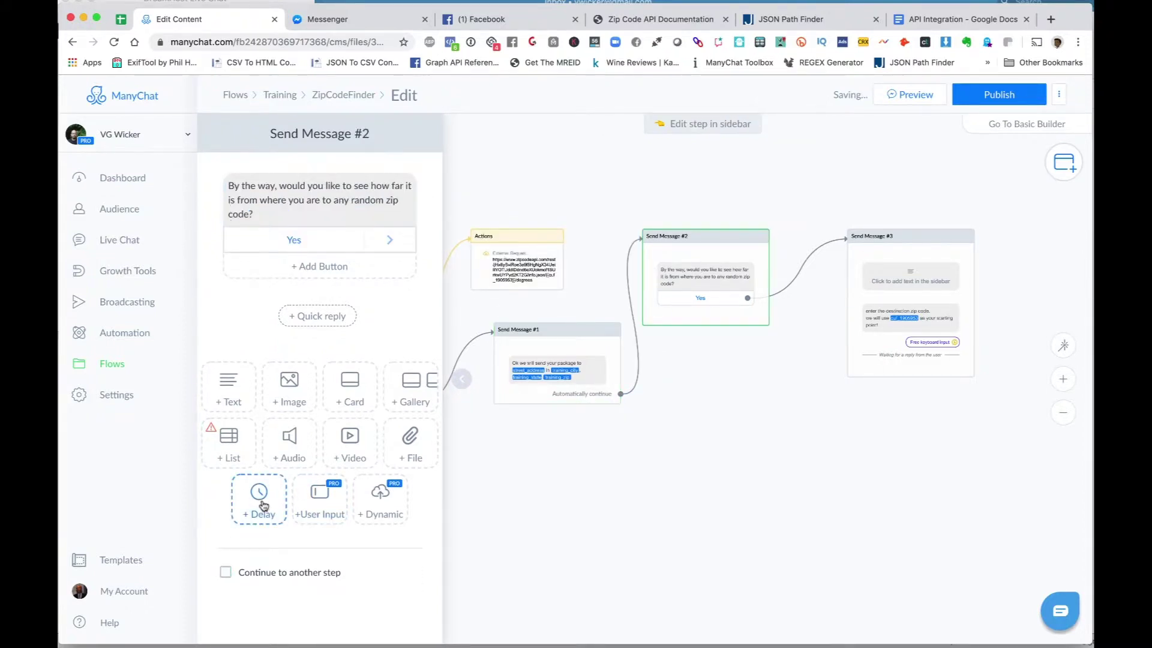
pyautogui.click(263, 506)
pyautogui.moveTo(427, 327); pyautogui.dragTo(405, 157)
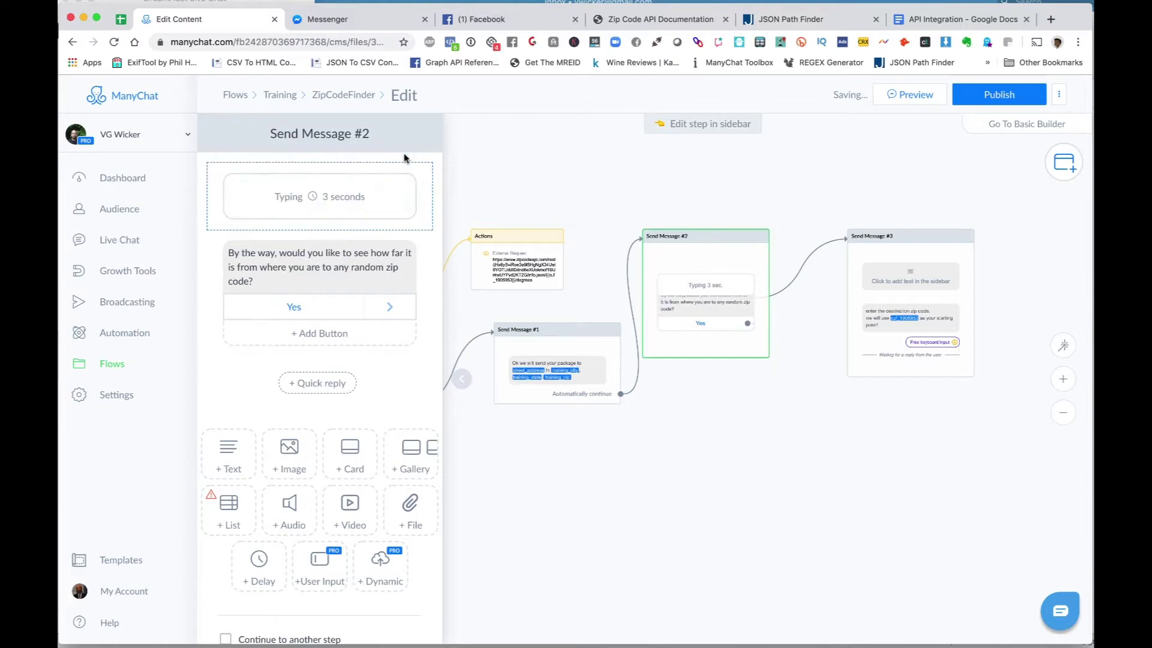
pyautogui.click(805, 412)
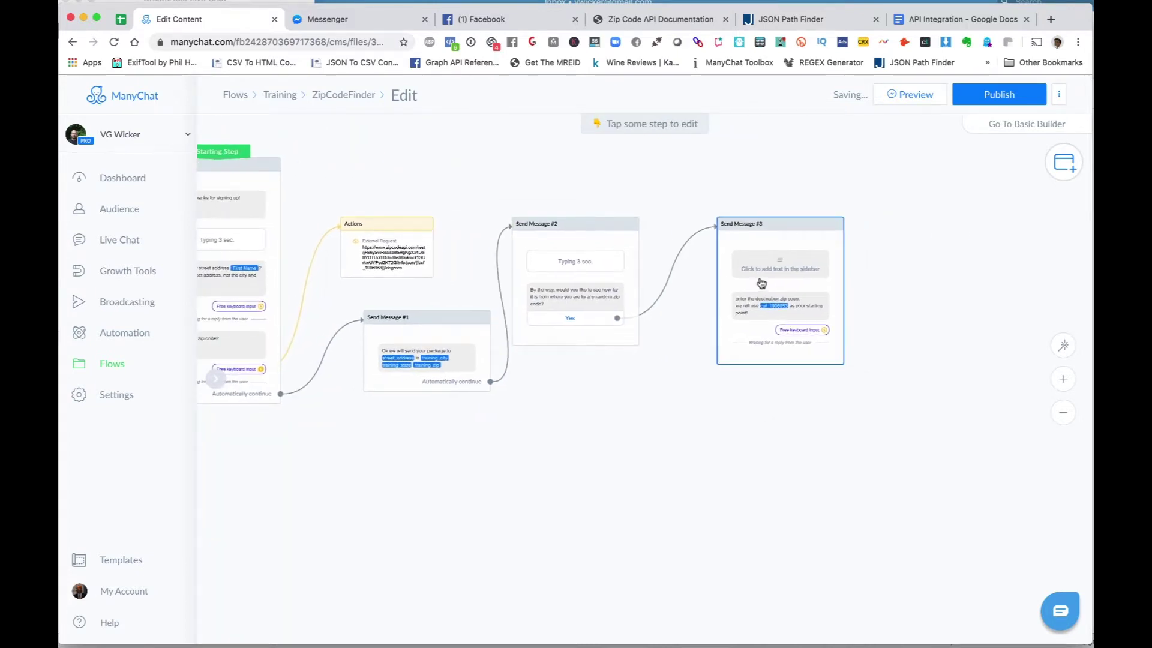
# Remove Send Message #3's empty text block, enable Continue to another step, and drag out its connector
pyautogui.click(761, 283)
pyautogui.click(426, 178)
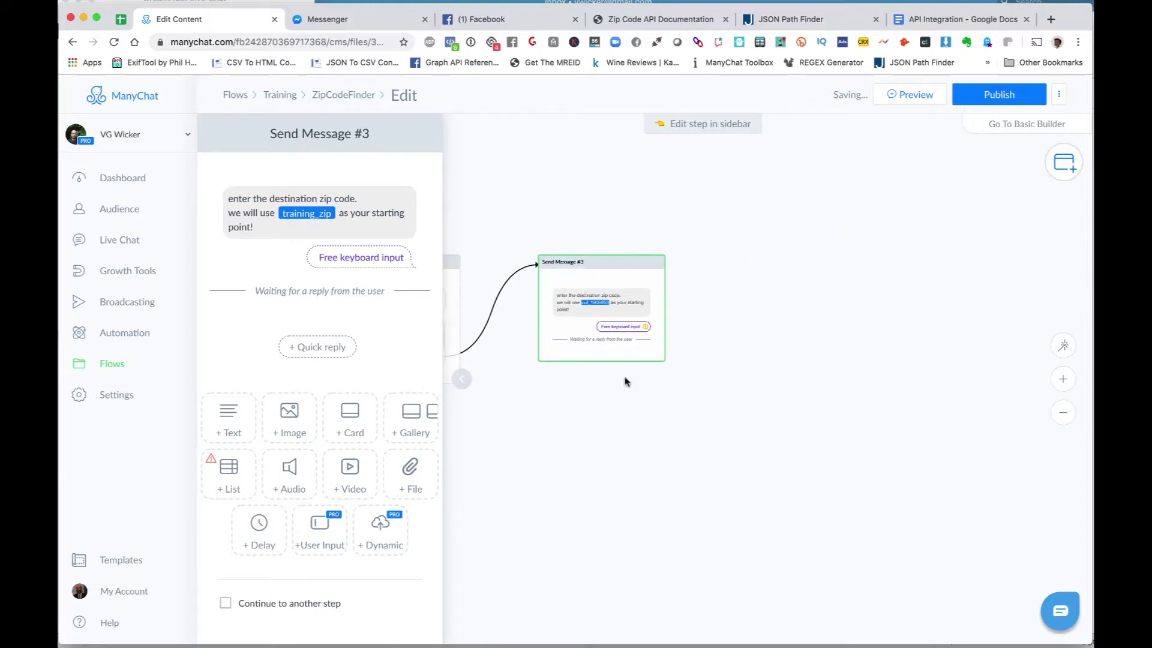
pyautogui.moveTo(636, 407); pyautogui.dragTo(662, 471)
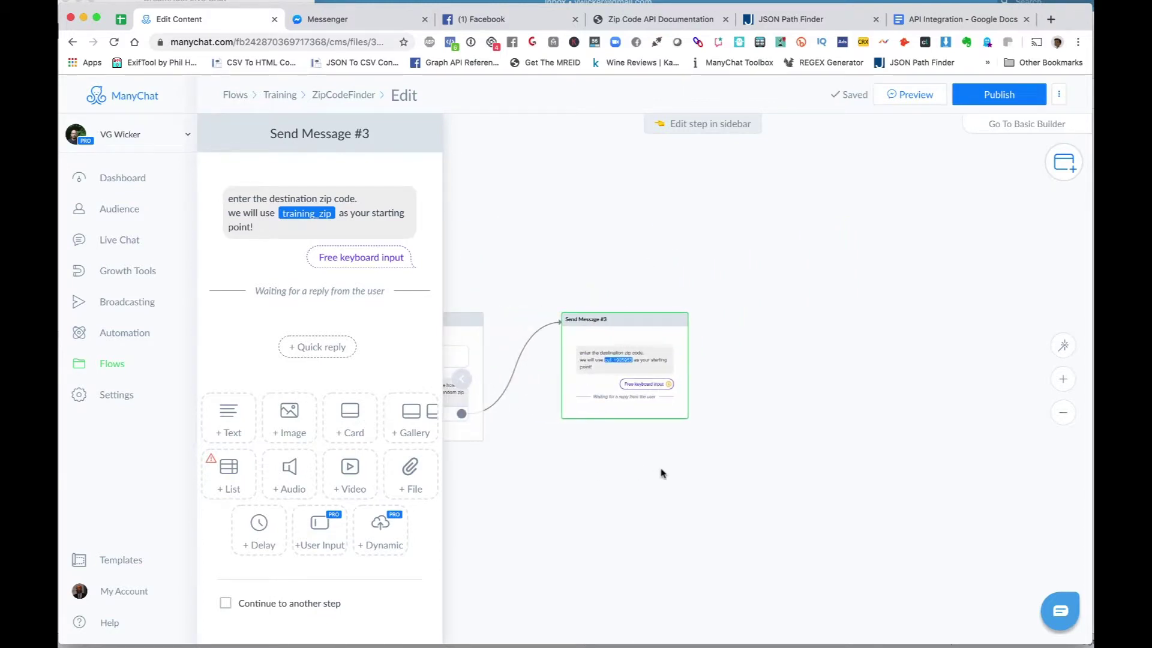
pyautogui.moveTo(656, 411)
pyautogui.click(233, 605)
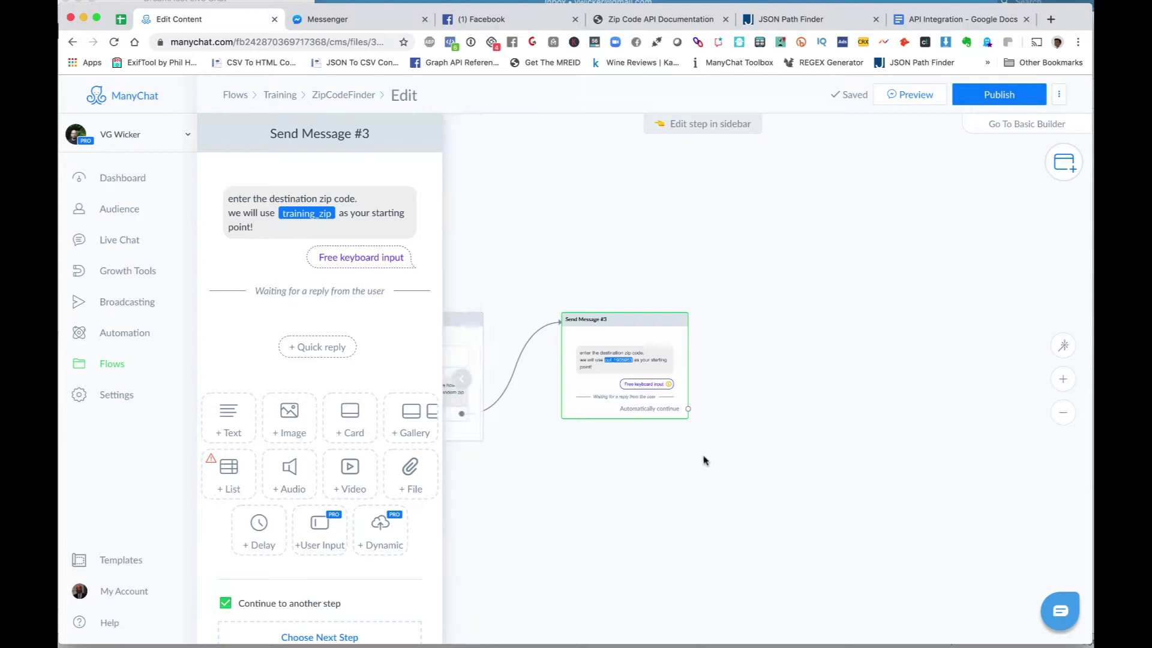
pyautogui.moveTo(688, 409); pyautogui.dragTo(819, 295)
pyautogui.click(818, 295)
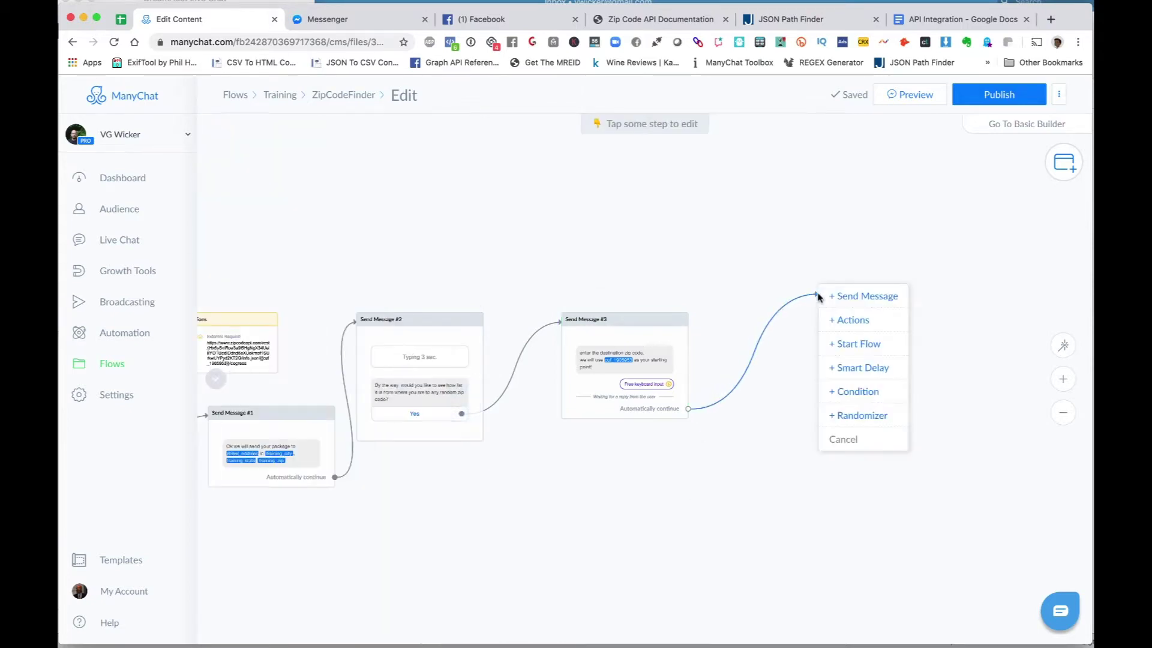
# Add Send Message #4 after #3 reading 'OK', then 'To travel from {{training_zip}}'
pyautogui.click(852, 298)
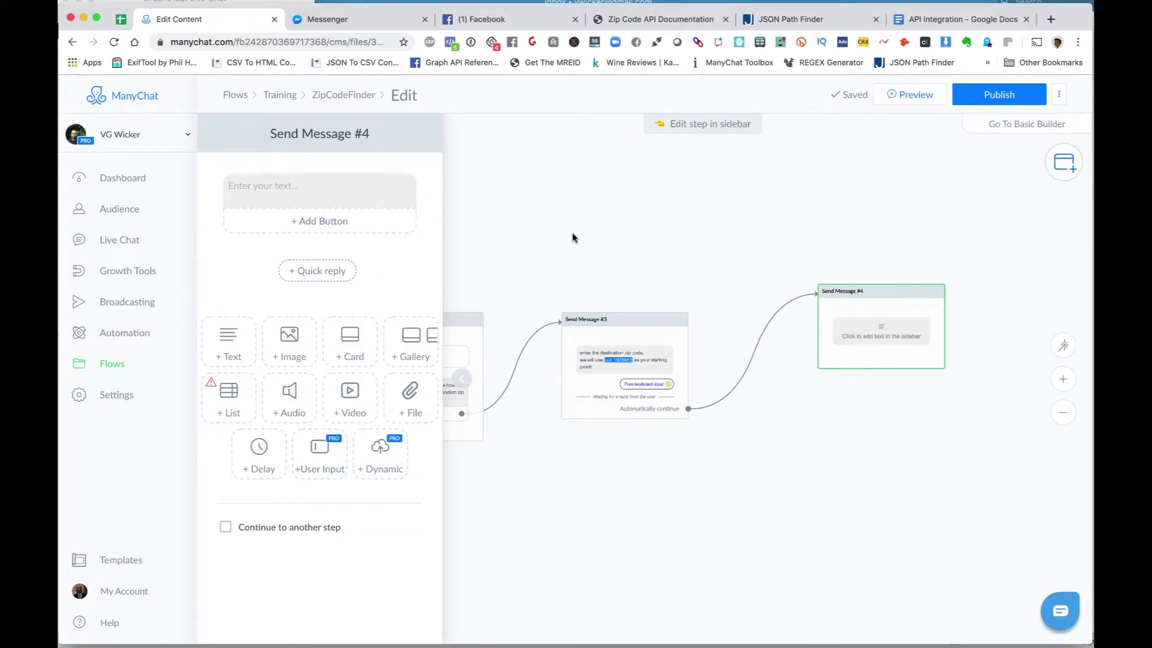
pyautogui.click(900, 333)
pyautogui.click(288, 192)
pyautogui.write('OK . y')
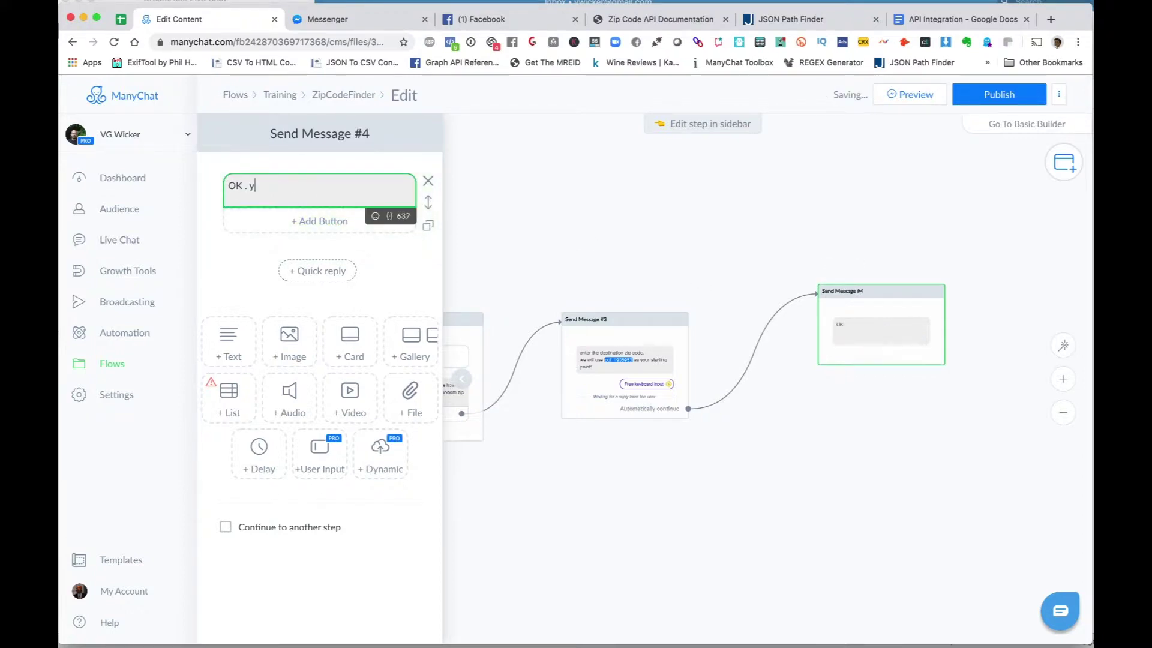
pyautogui.press('Return')
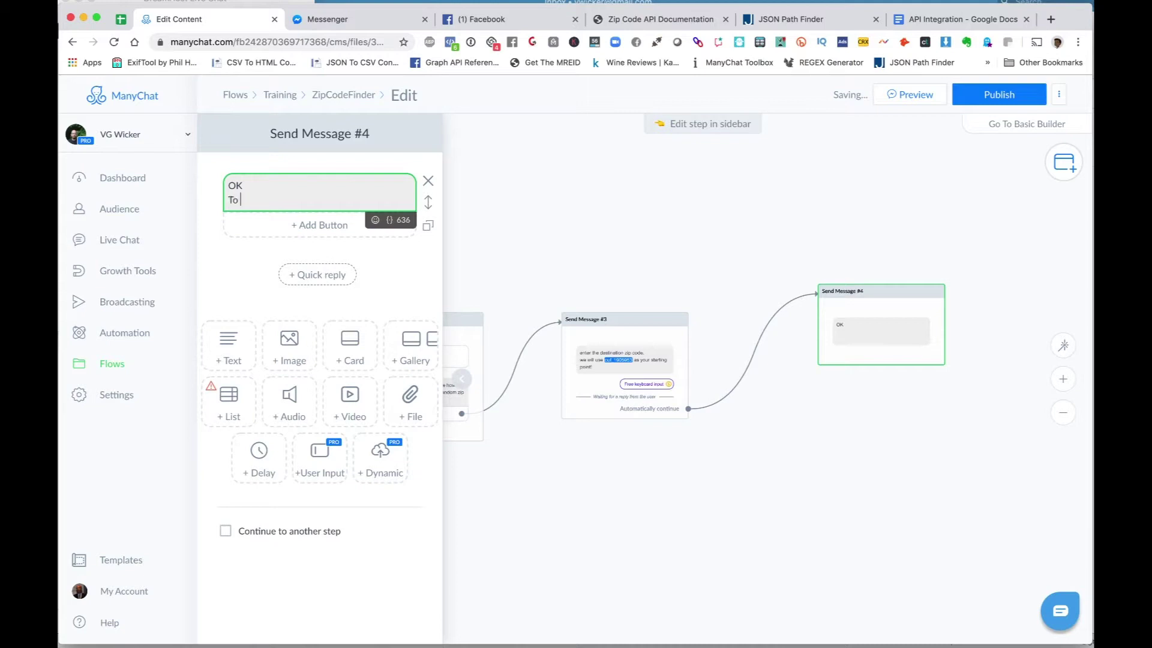
pyautogui.press('BackSpace')
pyautogui.write('f')
pyautogui.write('{tra')
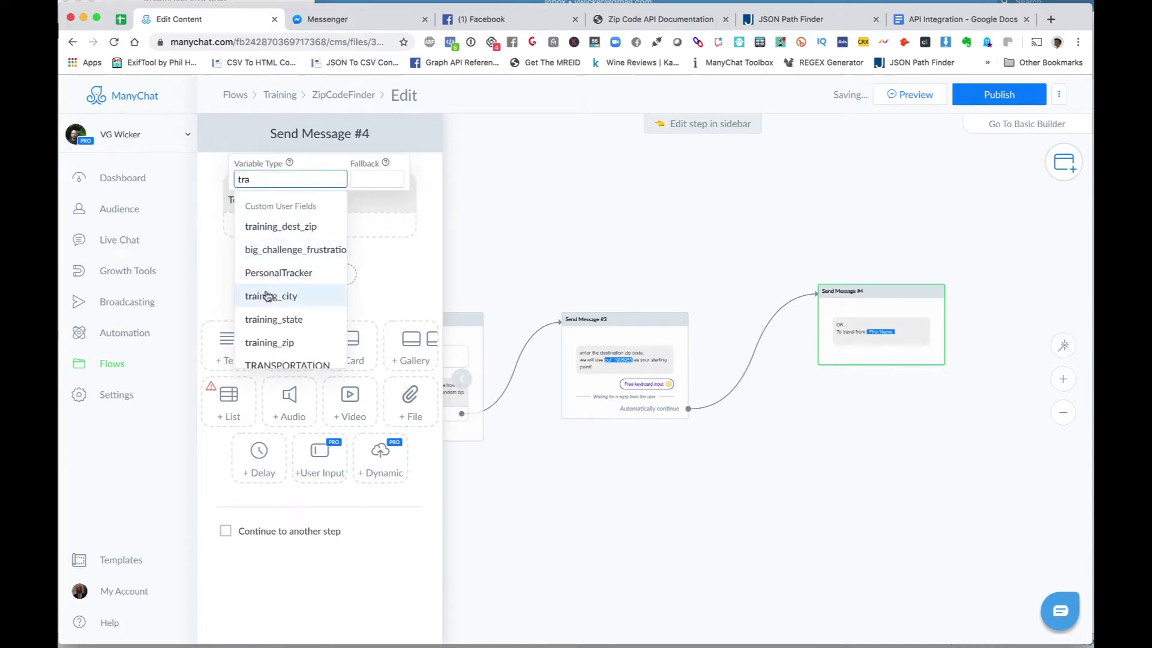
pyautogui.click(269, 343)
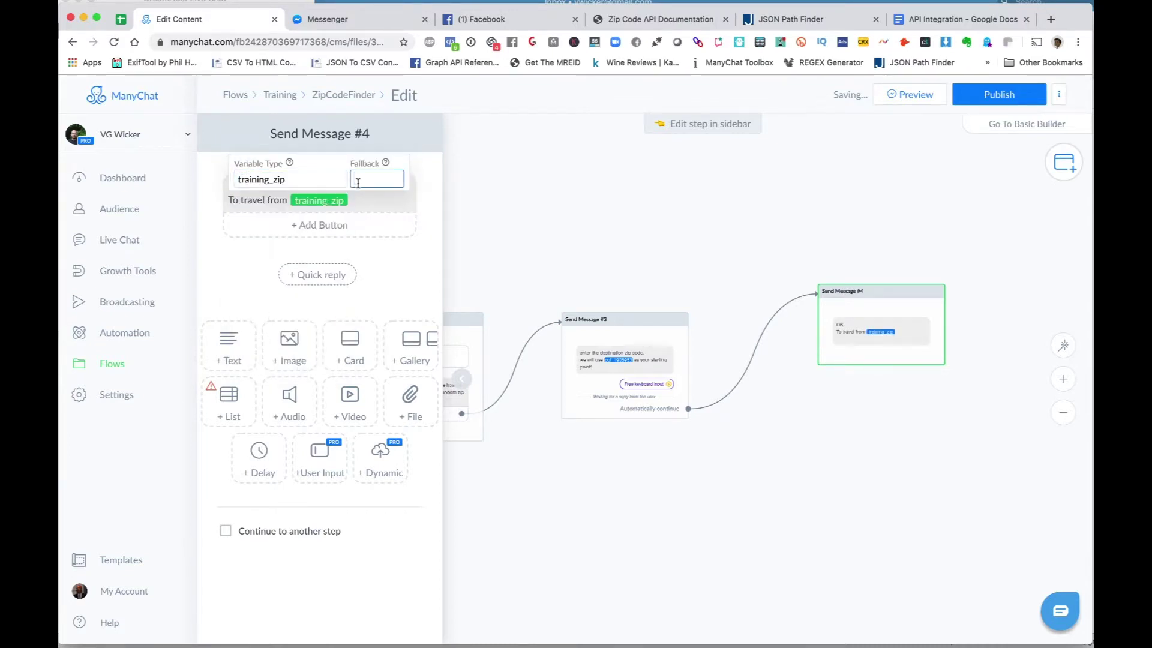
# Finish the line with 'to {{training_dest_zip}} will be xxxxx'
pyautogui.click(354, 198)
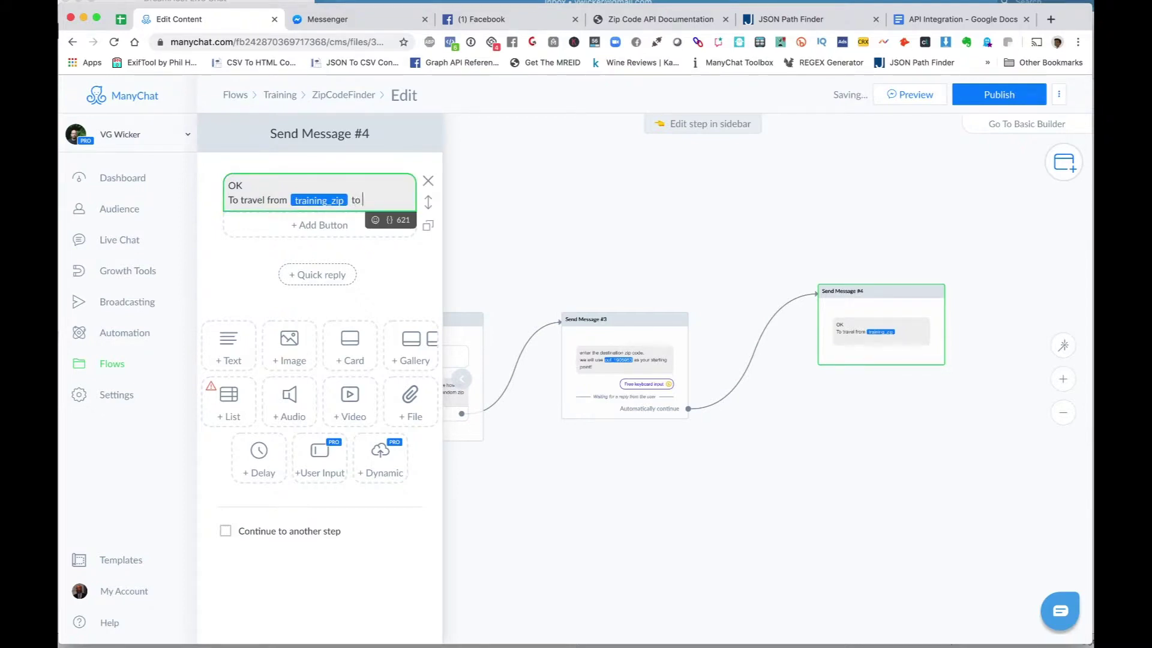
pyautogui.write('to {')
pyautogui.write('des')
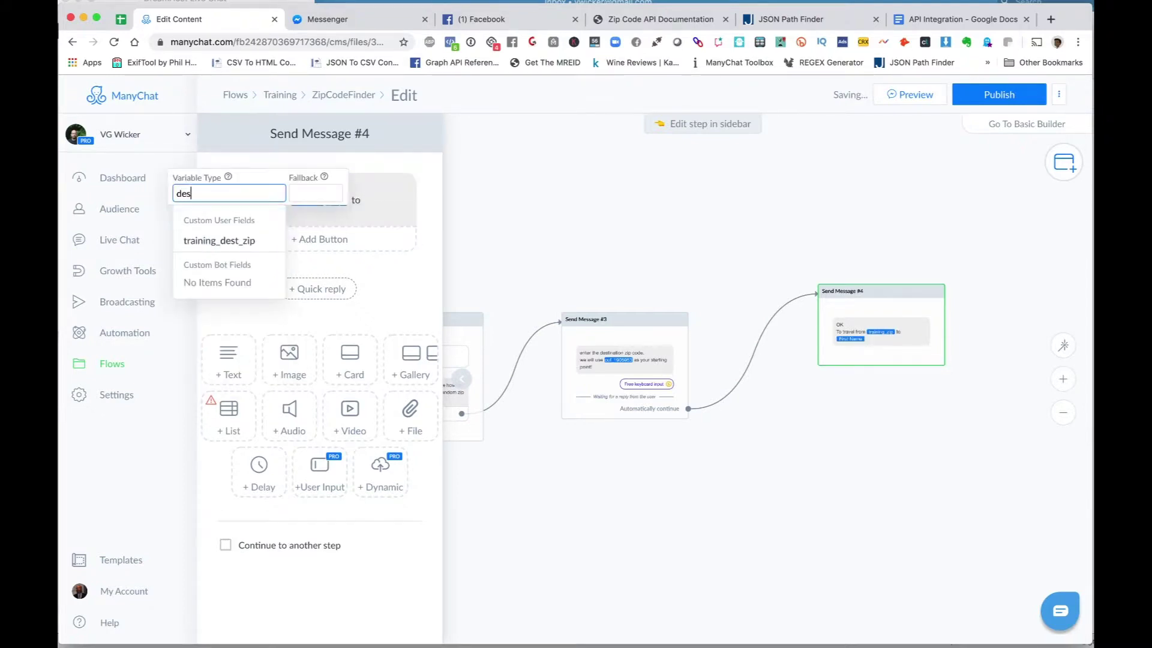
pyautogui.press('Return')
pyautogui.rightClick(348, 214)
pyautogui.click(324, 219)
pyautogui.click(324, 215)
pyautogui.write('will be ')
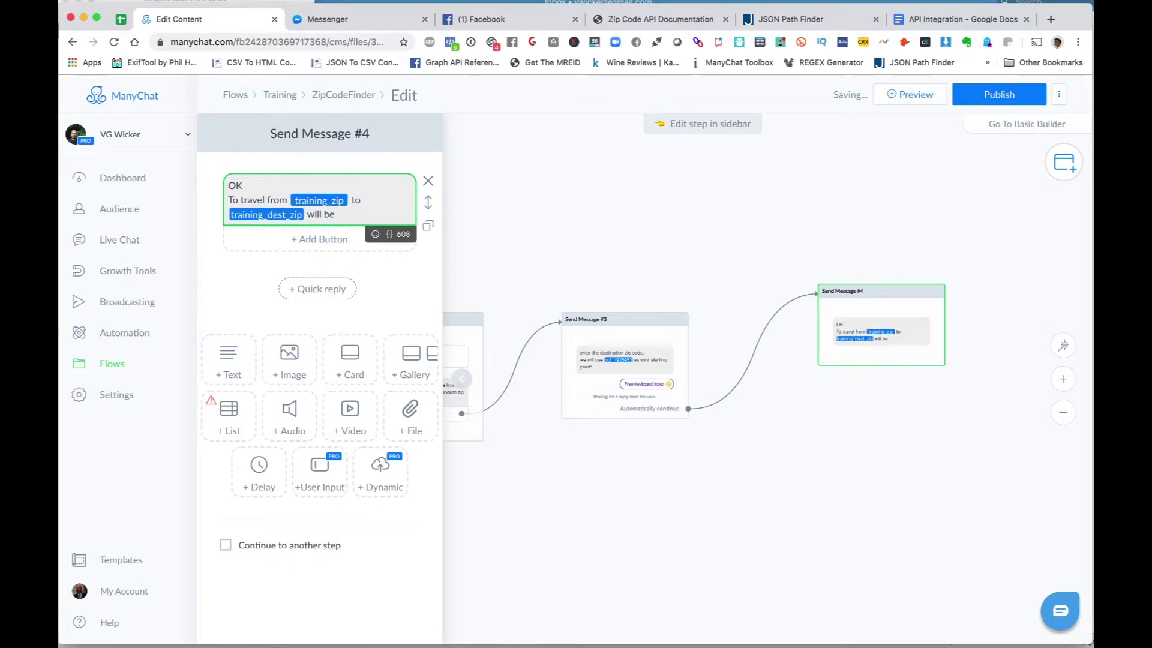
pyautogui.write('xxxxx')
pyautogui.click(749, 194)
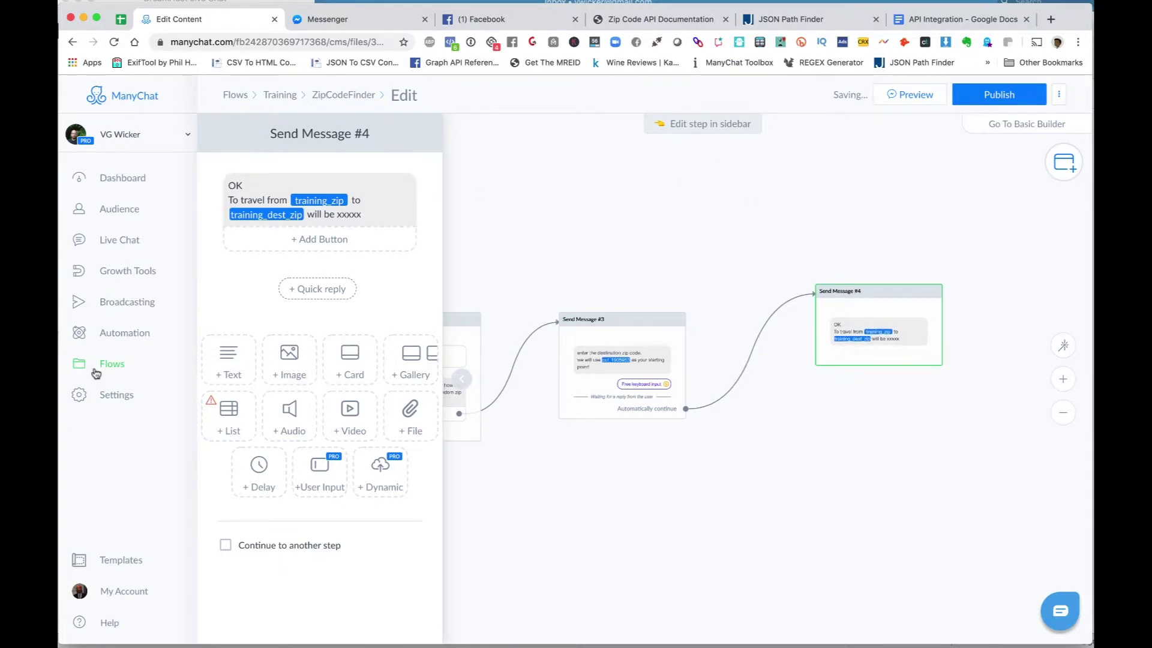
pyautogui.click(106, 398)
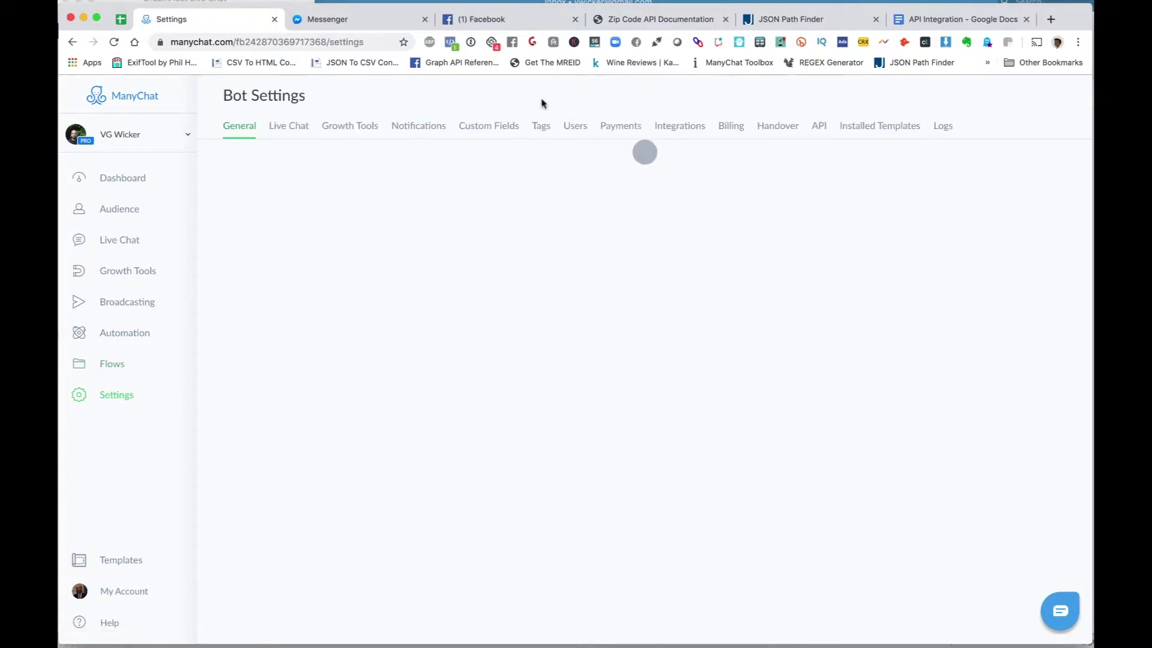
# Create a new user field named training_distance in Settings > Custom Fields
pyautogui.click(486, 129)
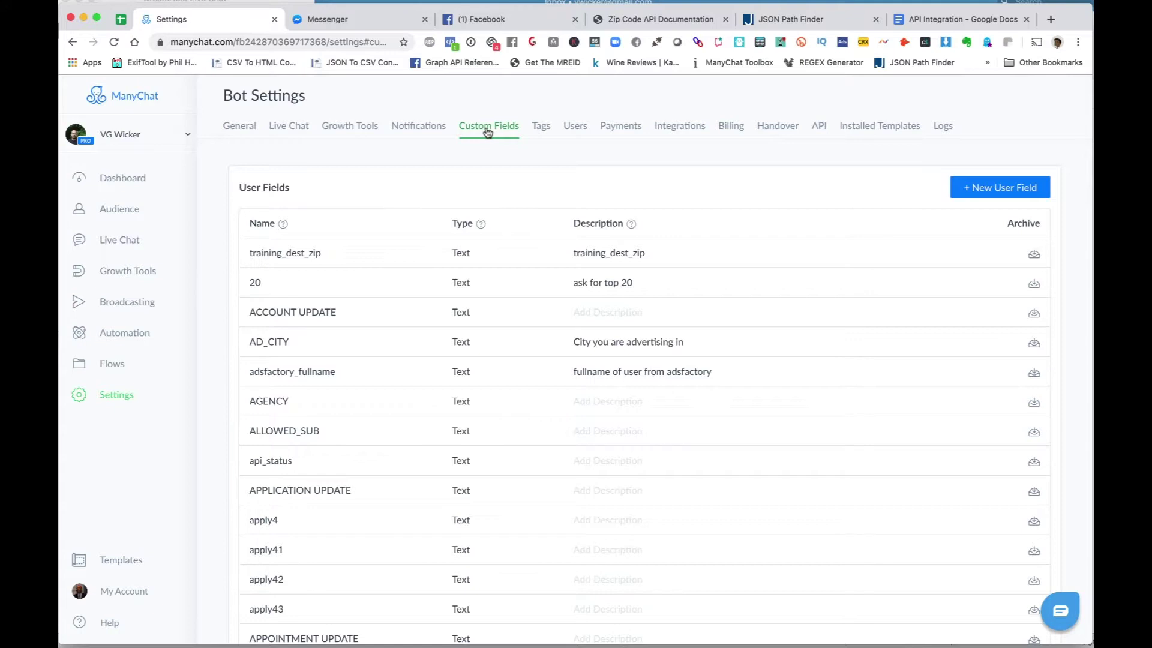
pyautogui.scroll(-1, 1074, 232)
pyautogui.click(995, 186)
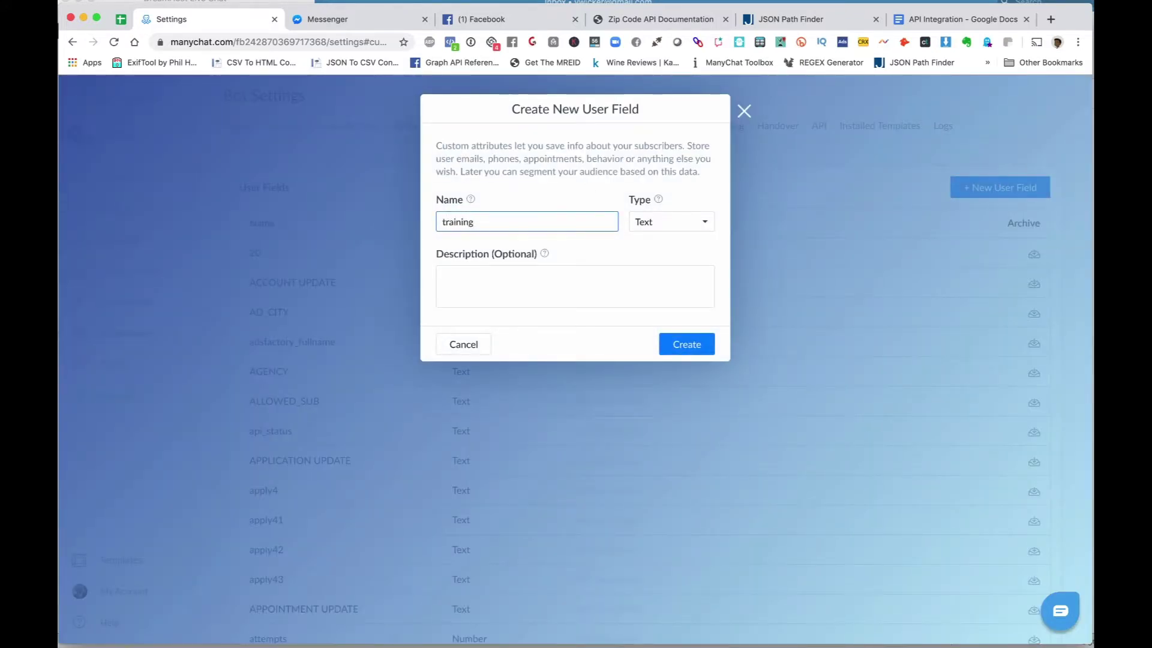
pyautogui.write('training_distance')
pyautogui.click(678, 346)
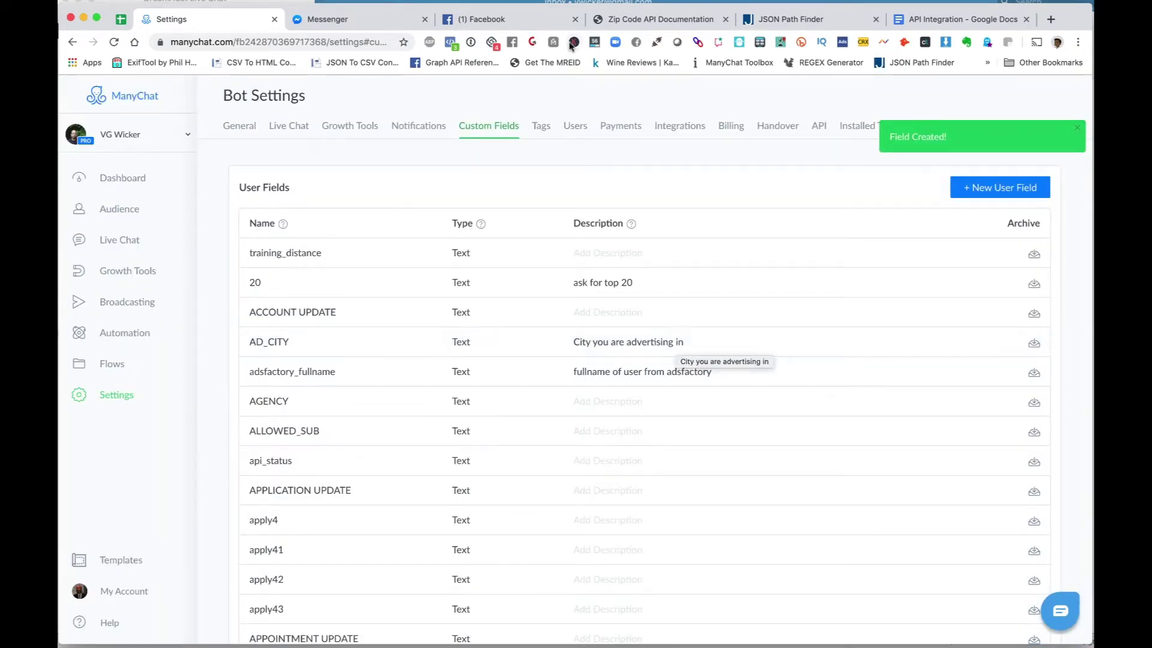
# Check the Custom Fields list for training_distance, then return to the Flows page
pyautogui.scroll(-20, 367, 424)
pyautogui.scroll(-20, 368, 424)
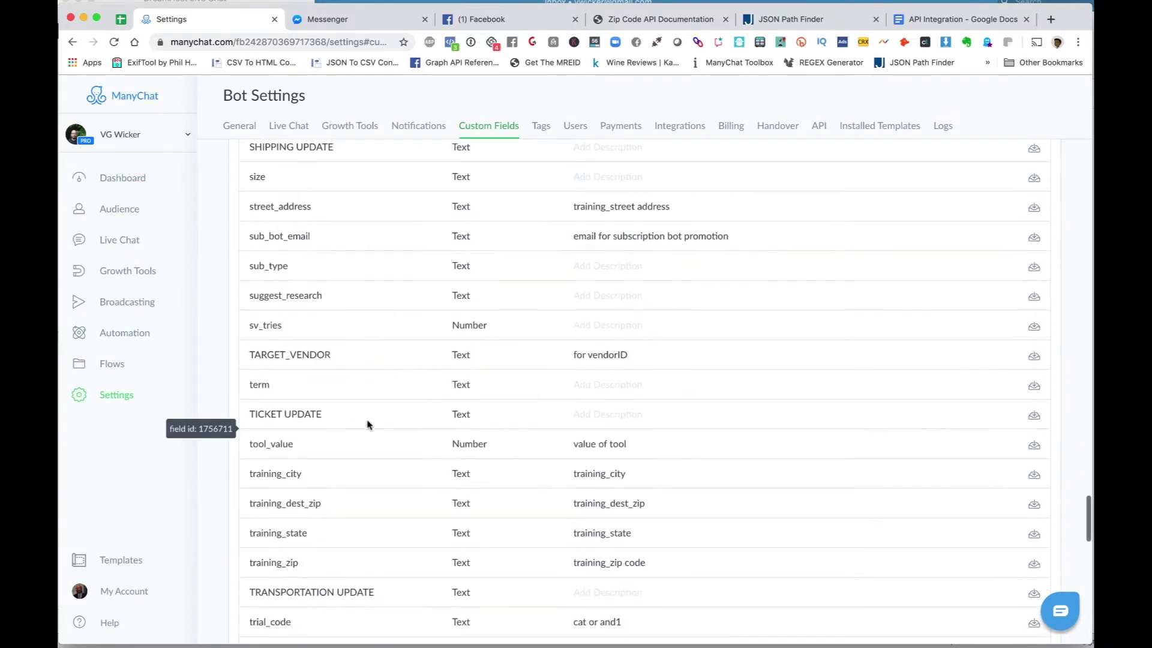
pyautogui.scroll(-3, 368, 424)
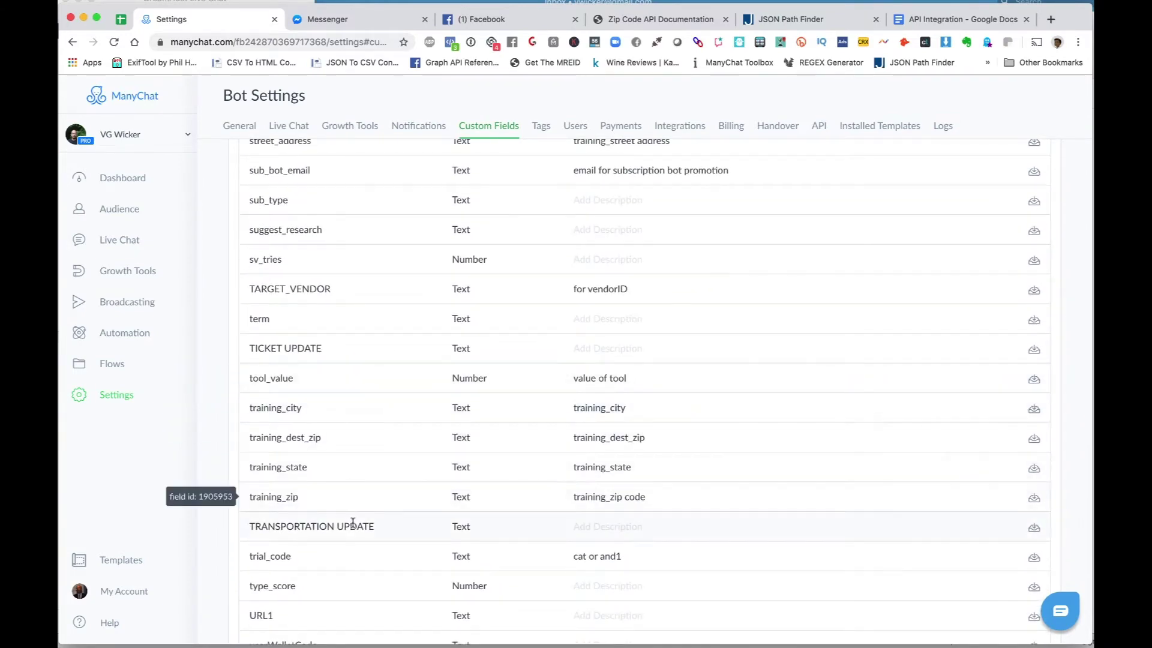
pyautogui.scroll(-1, 353, 521)
pyautogui.scroll(-5, 353, 523)
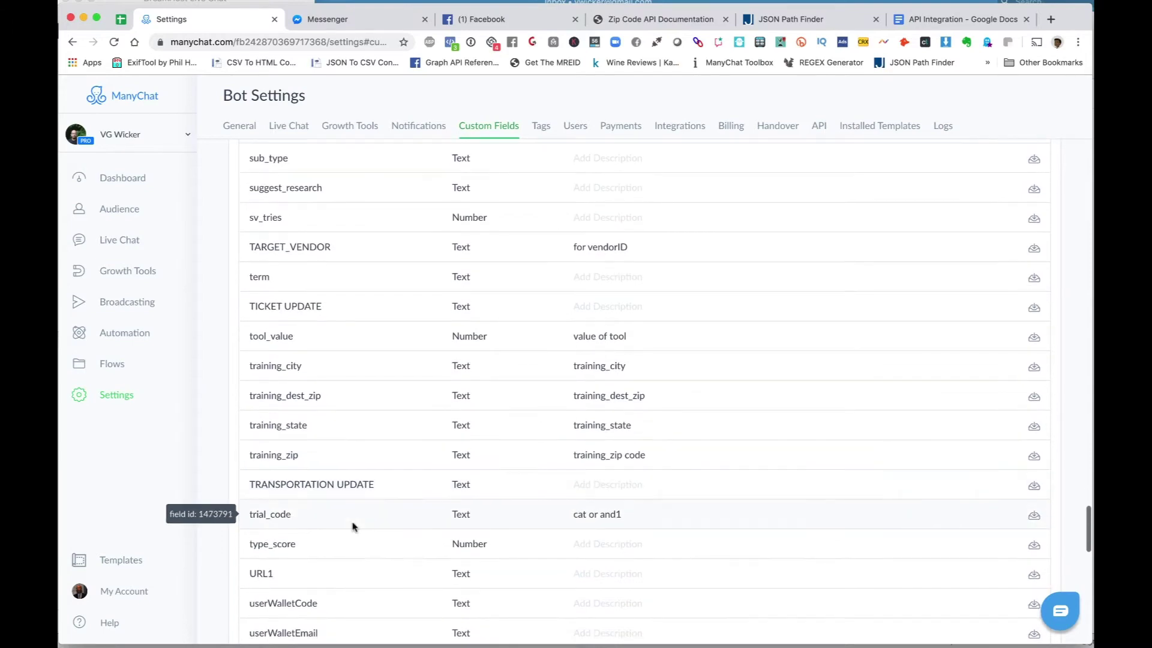
pyautogui.scroll(20, 360, 420)
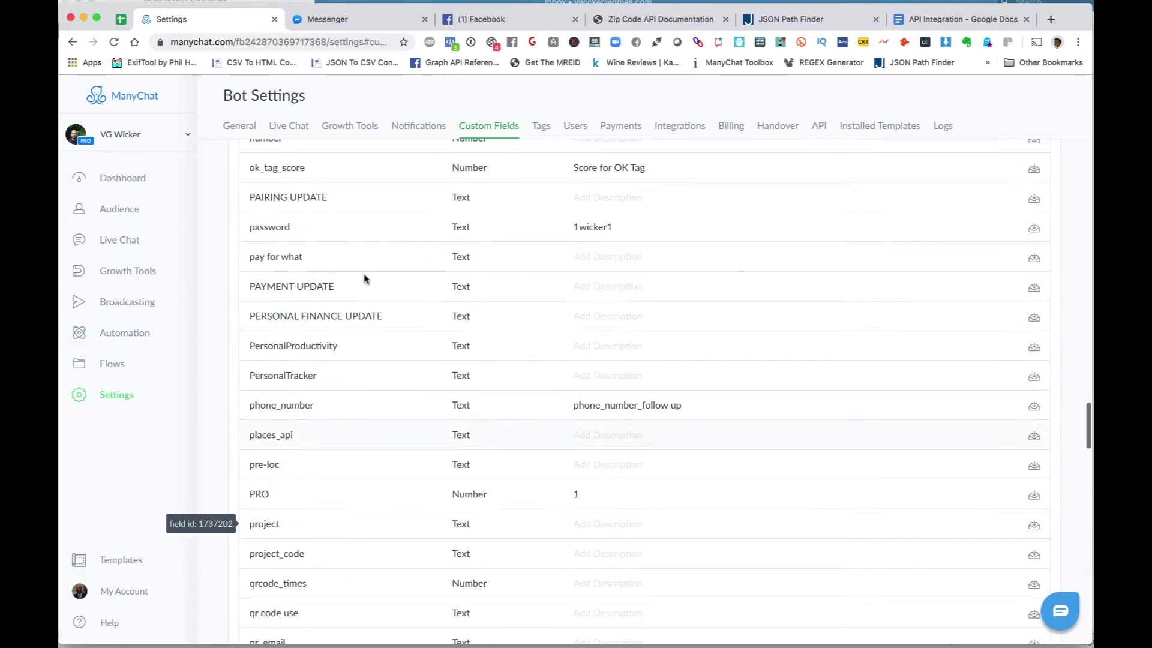
pyautogui.scroll(15, 396, 210)
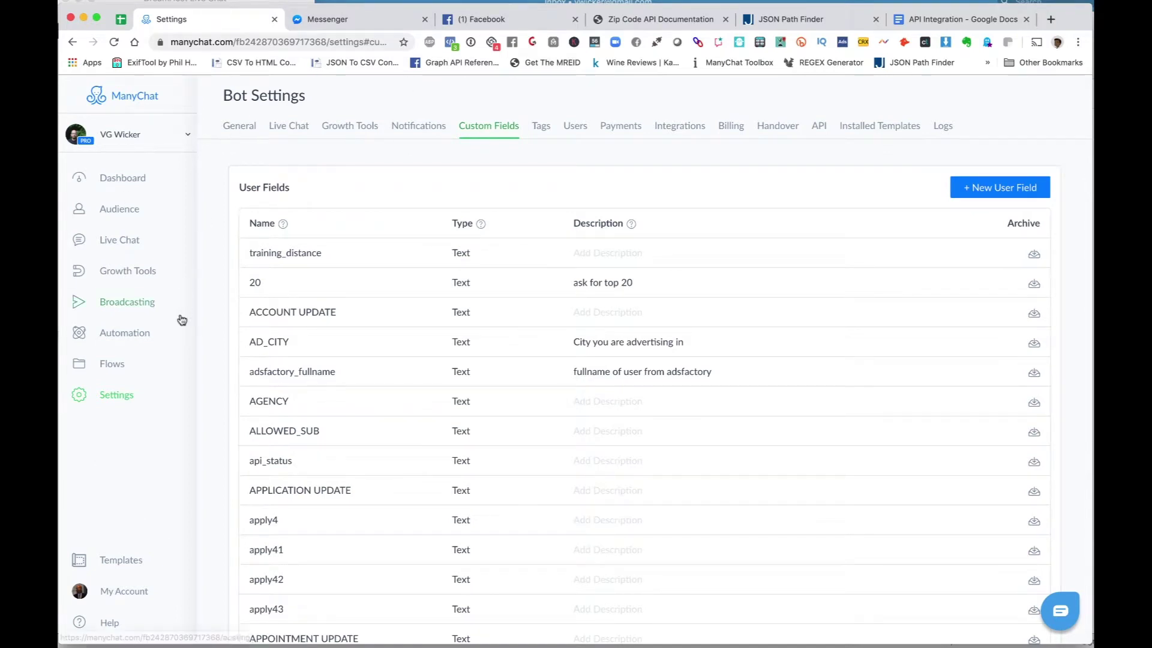
pyautogui.click(111, 364)
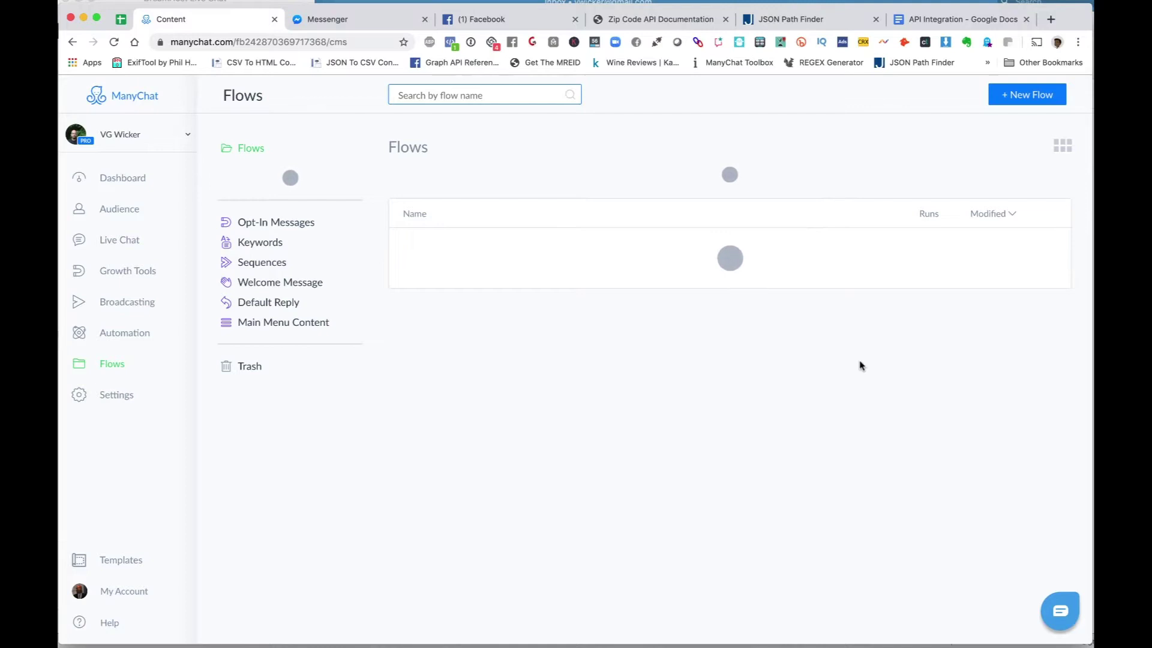
# Open Training > ZipCodeFinder and replace xxxxx in Send Message #4 with {{training_distance}}
pyautogui.click(978, 281)
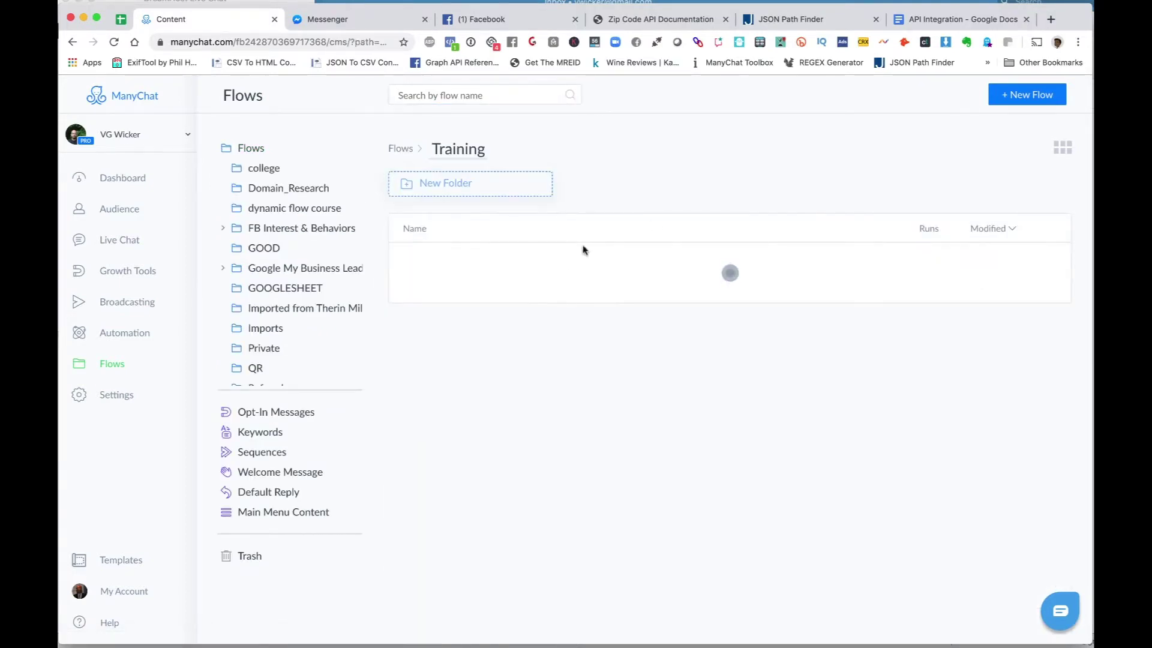
pyautogui.click(469, 262)
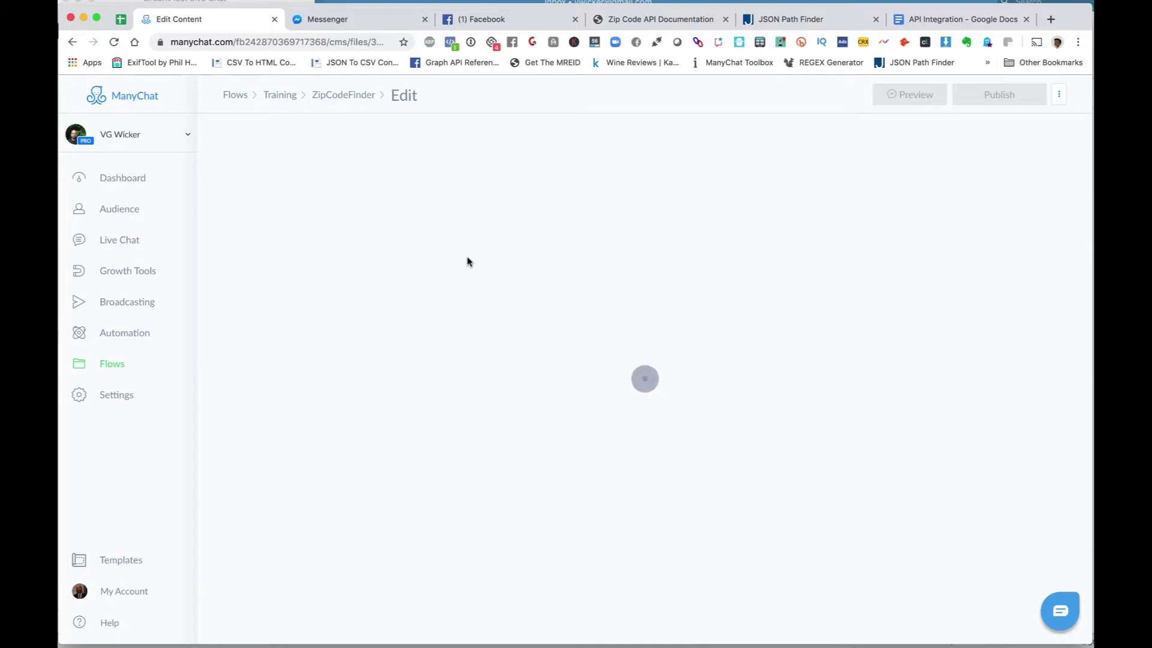
pyautogui.click(922, 348)
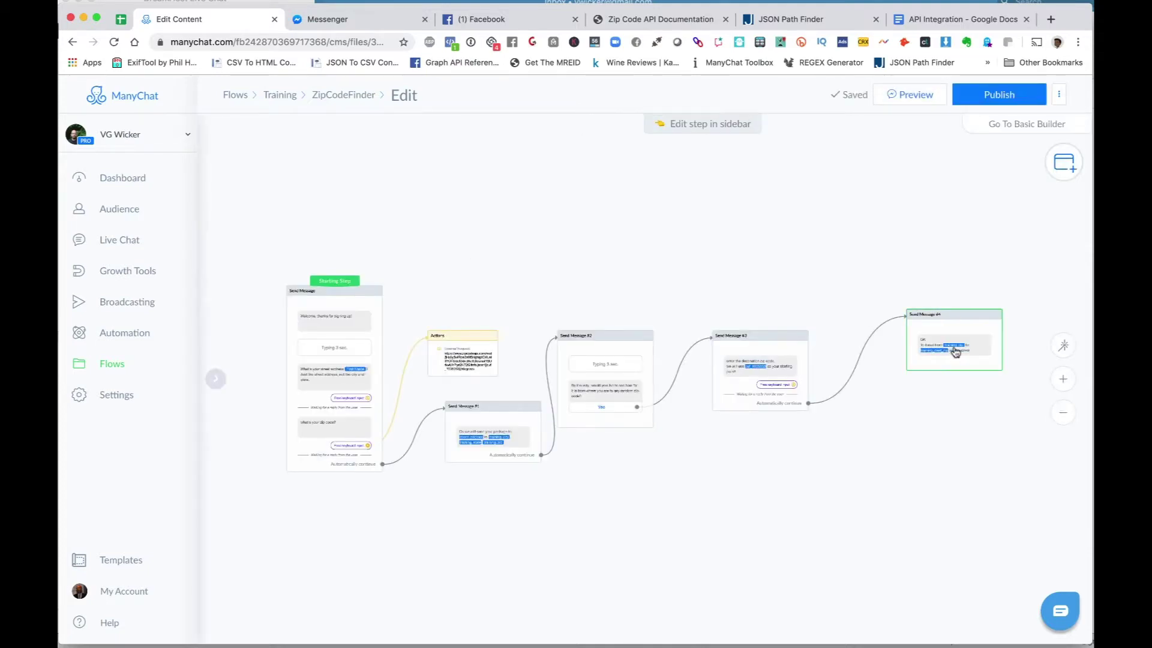
pyautogui.click(374, 214)
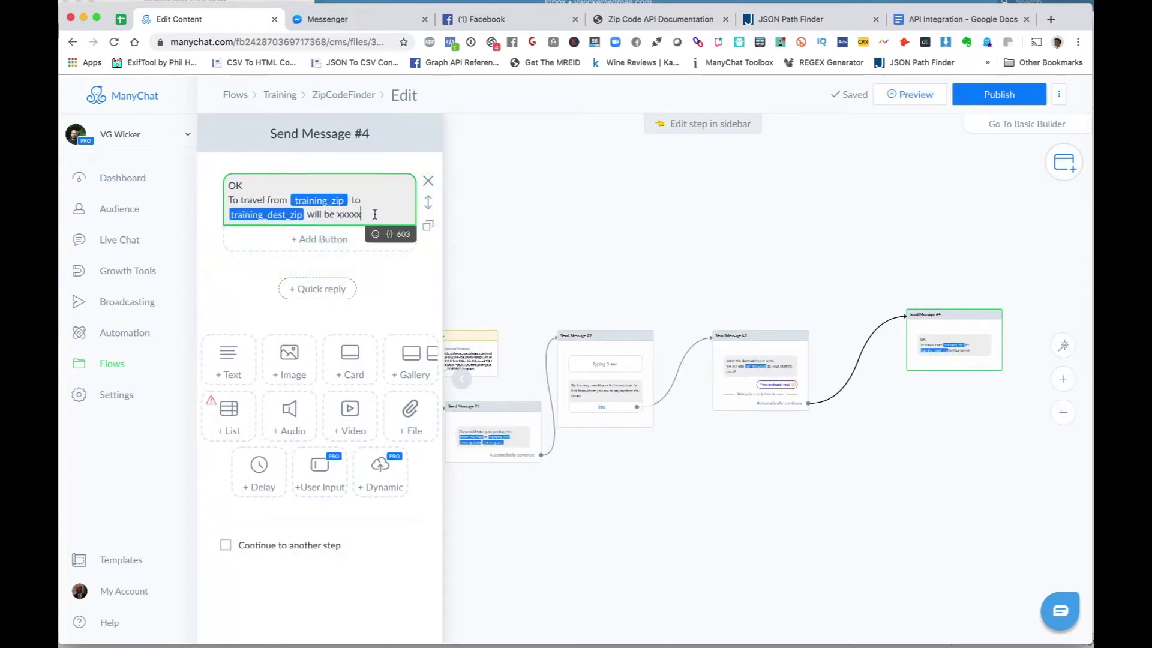
pyautogui.write('{')
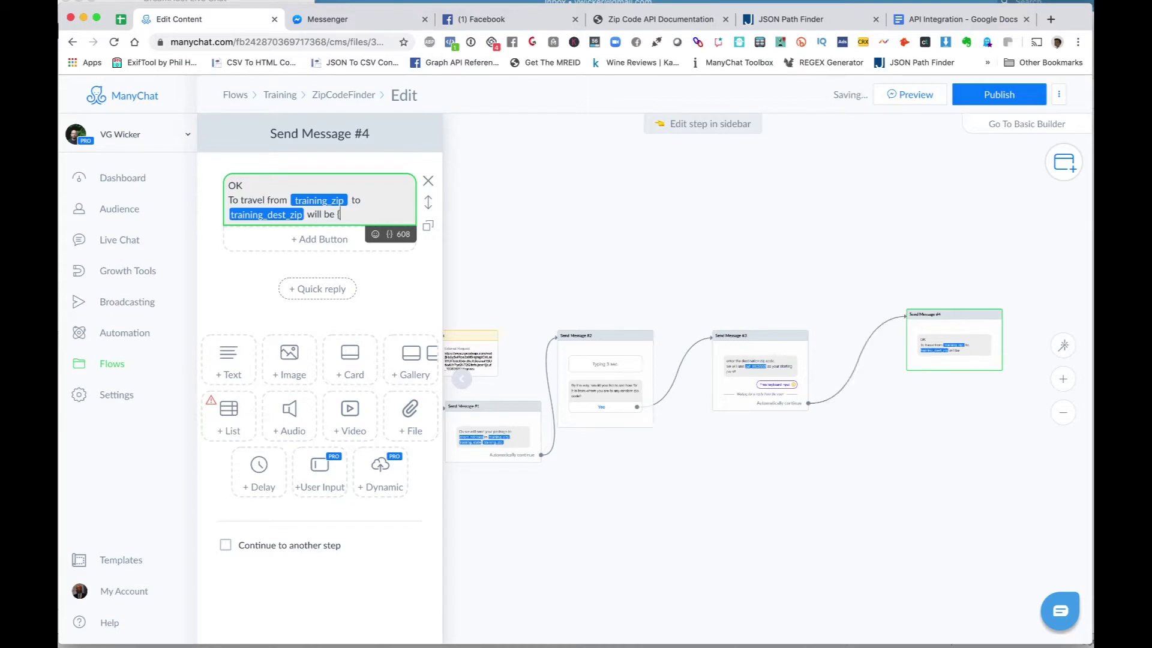
pyautogui.write('{dis')
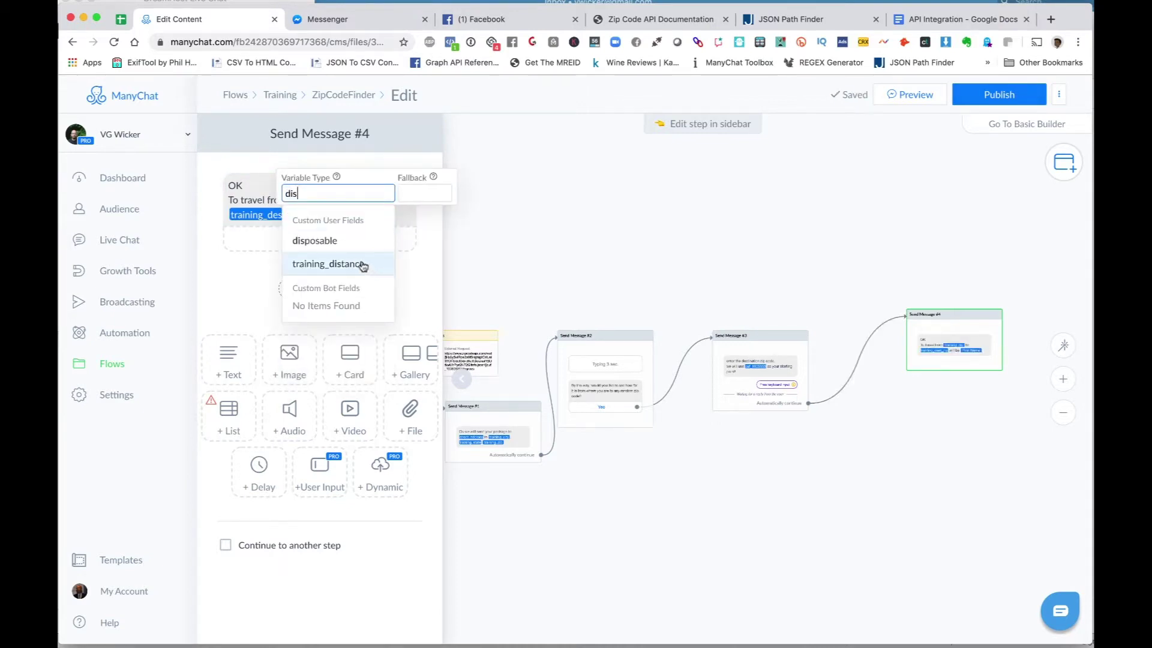
pyautogui.click(360, 264)
pyautogui.click(541, 233)
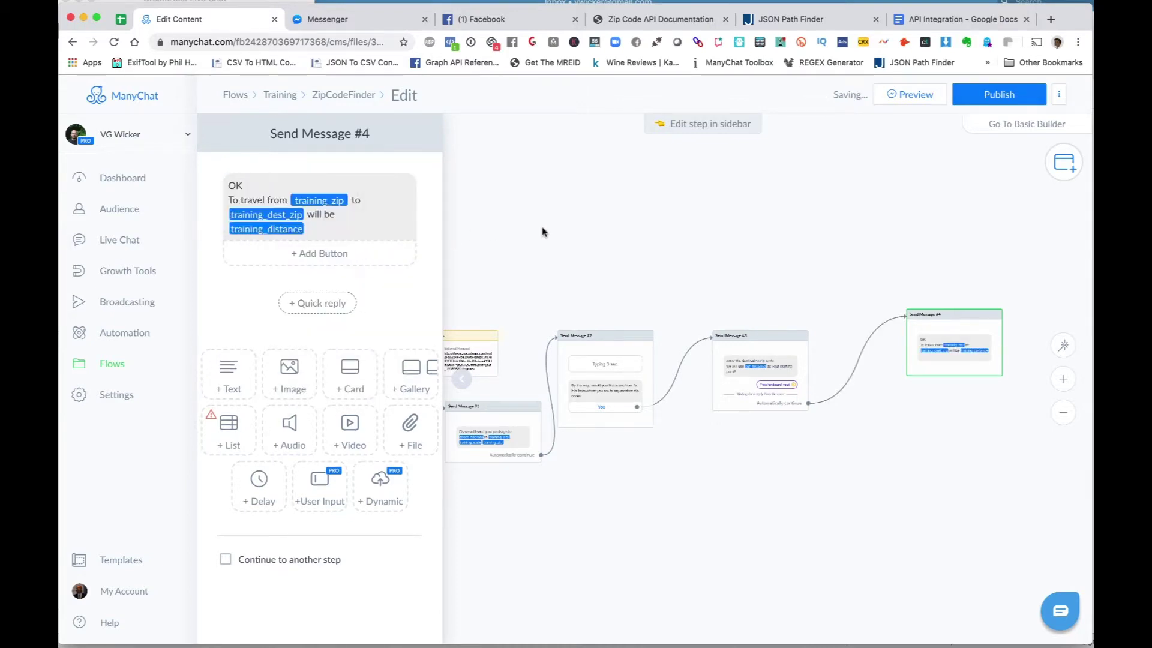
pyautogui.click(340, 214)
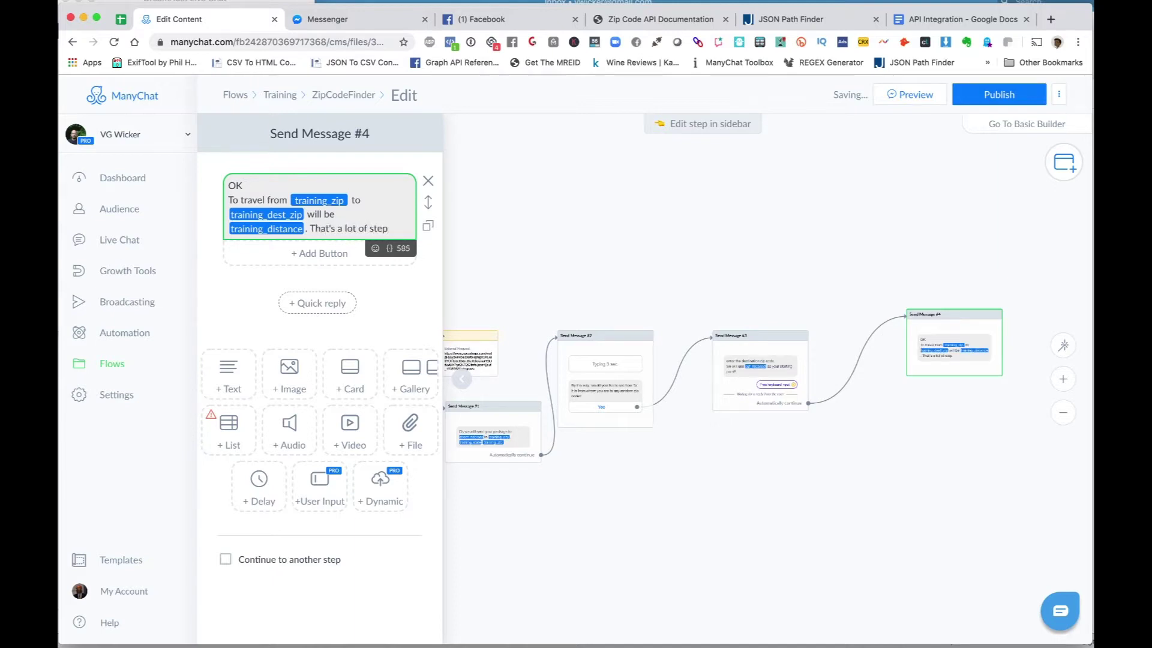
# Close the Send Message #4 editor and switch to the Zip Code API documentation
pyautogui.click(627, 210)
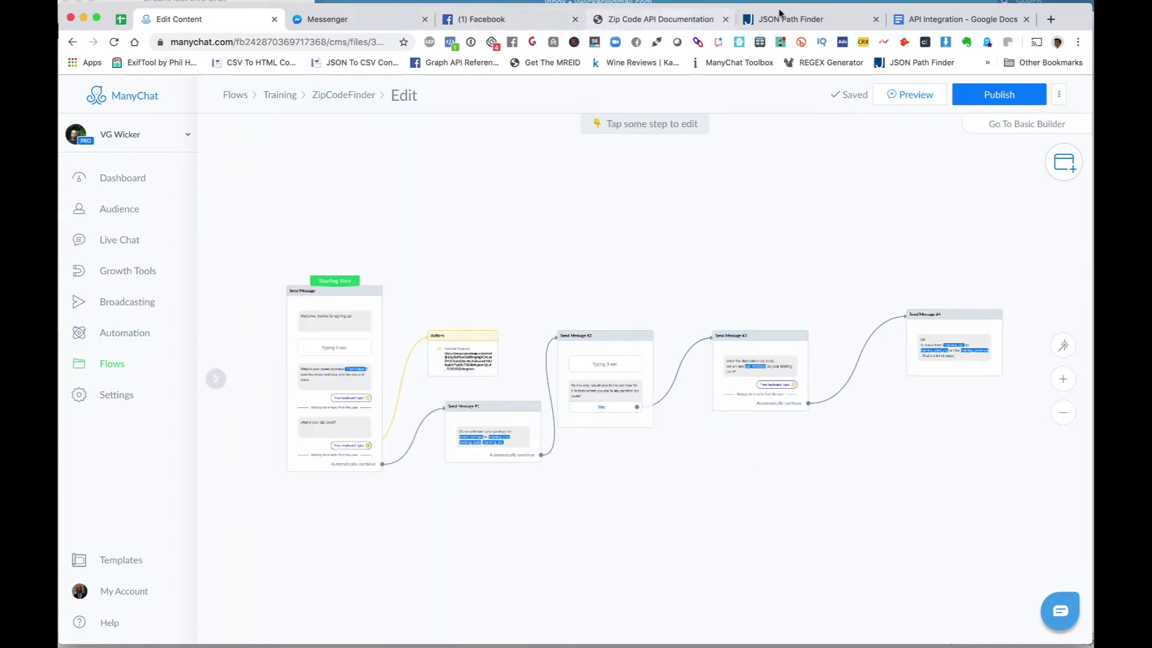
pyautogui.click(650, 19)
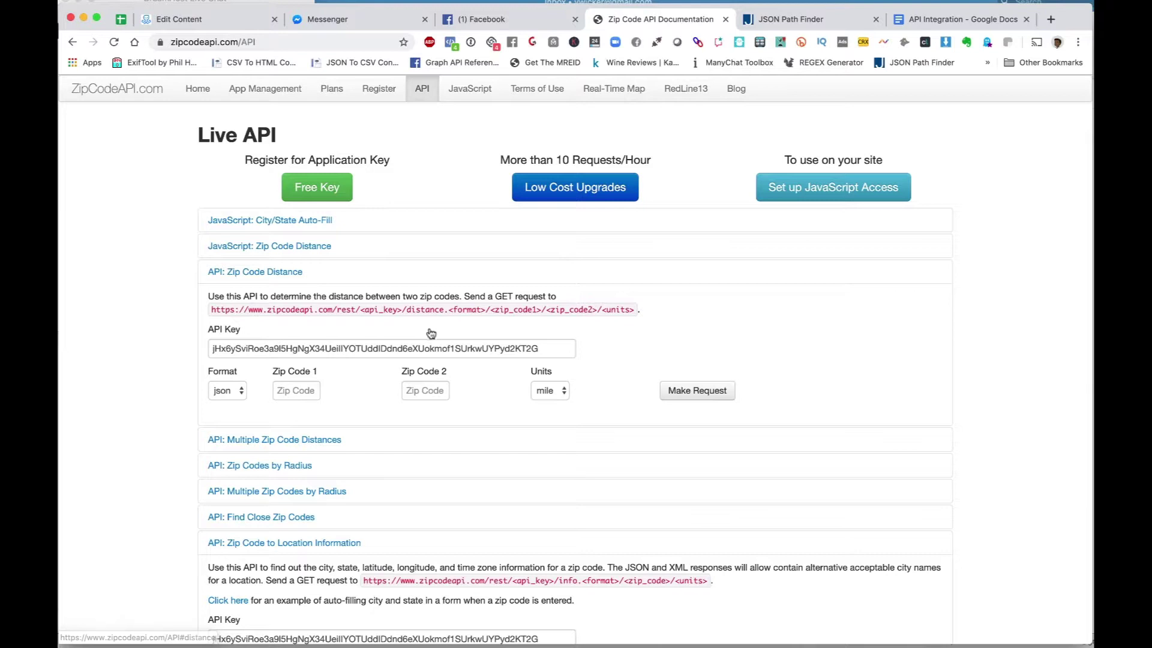
# Copy the Zip Code Distance GET request URL template, then recenter Send Message #3 in ManyChat
pyautogui.tripleClick(402, 310)
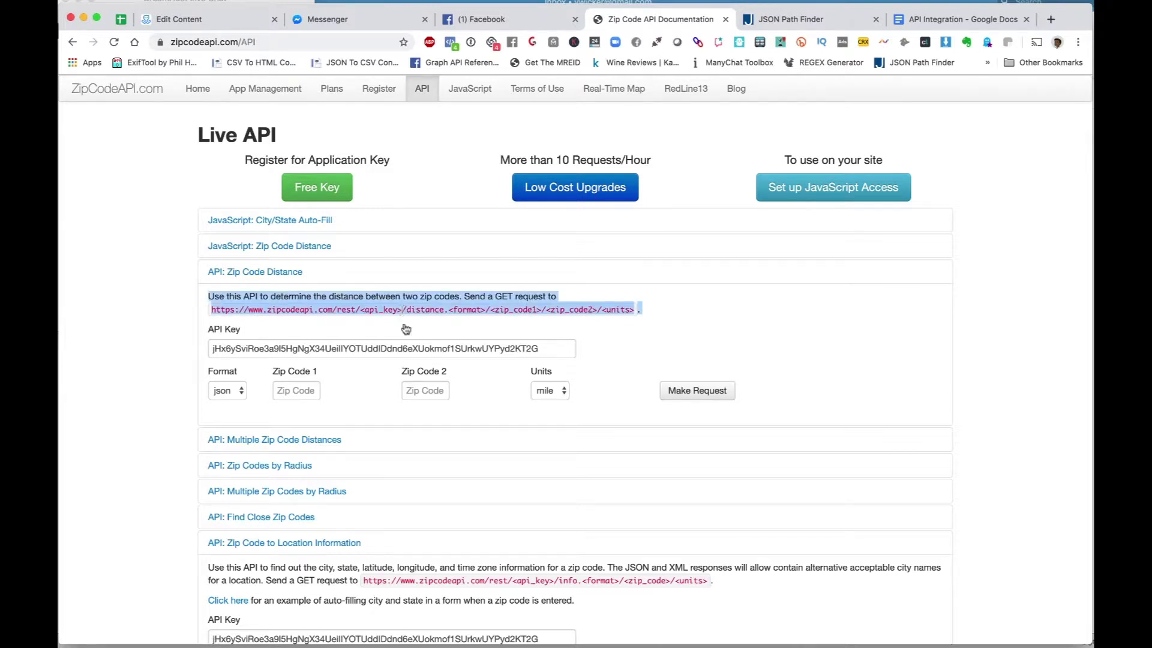
pyautogui.click(420, 310)
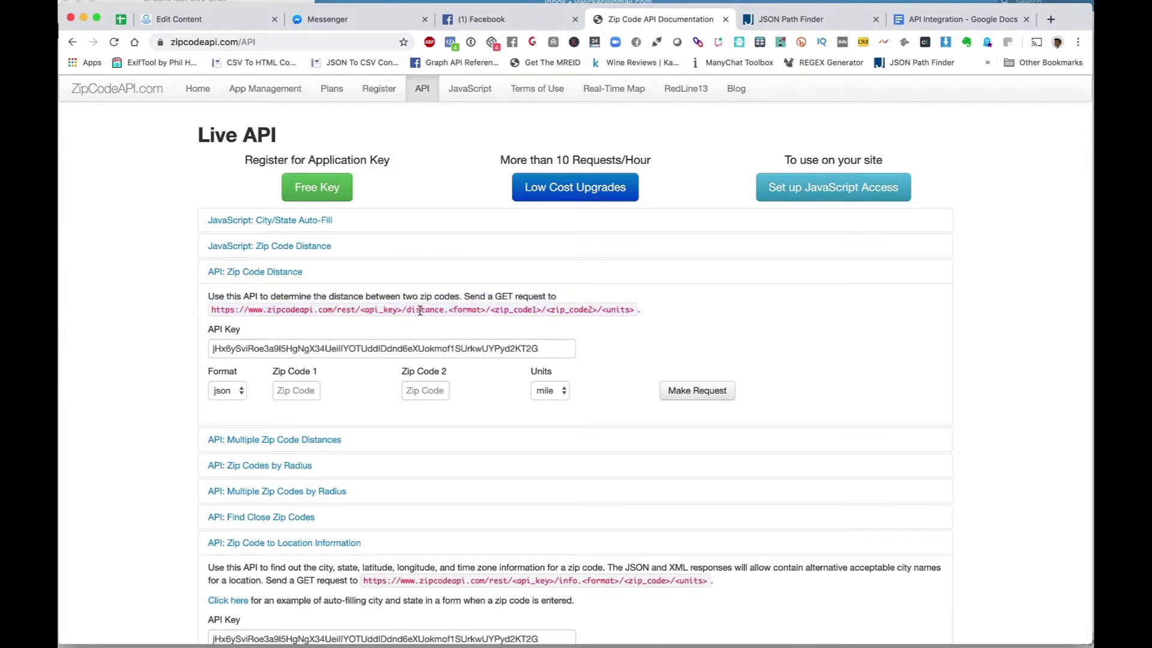
pyautogui.scroll(-1, 427, 450)
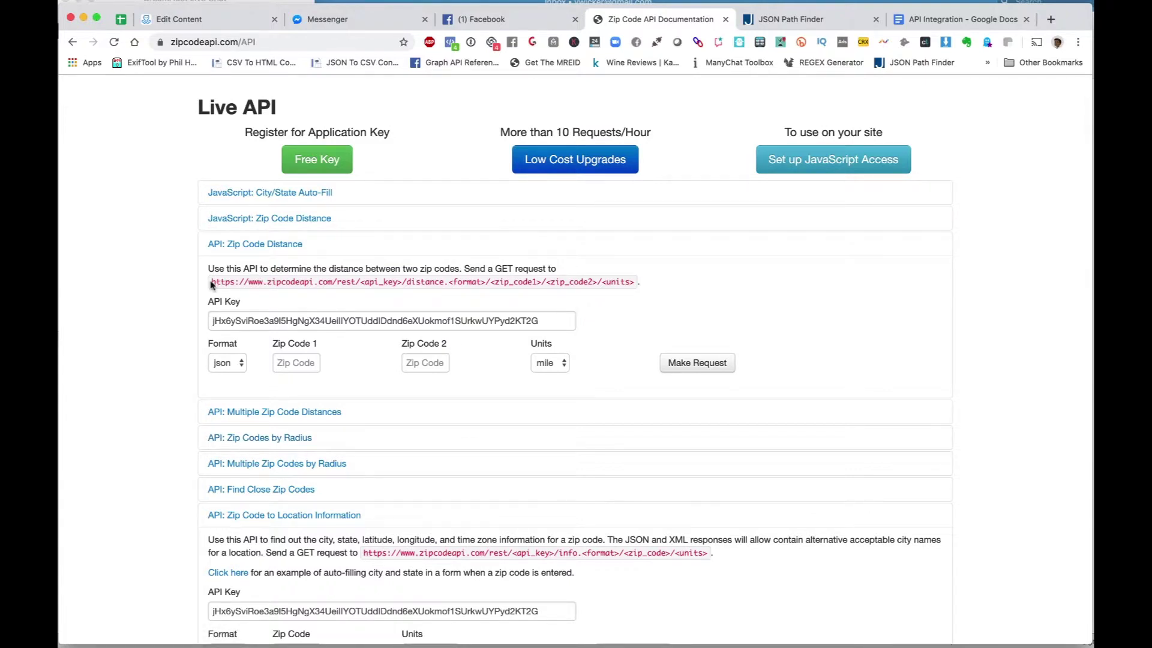
pyautogui.moveTo(213, 282); pyautogui.dragTo(656, 291)
pyautogui.hotkey('ctrl', 'c')
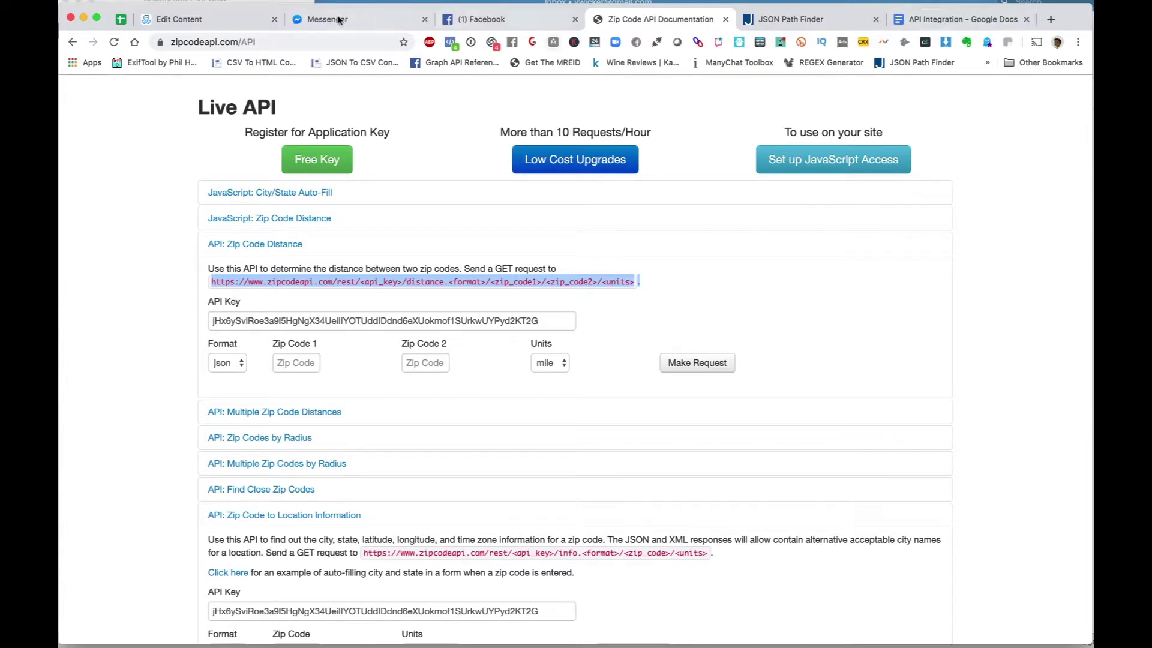
pyautogui.click(180, 19)
pyautogui.moveTo(680, 252); pyautogui.dragTo(414, 324)
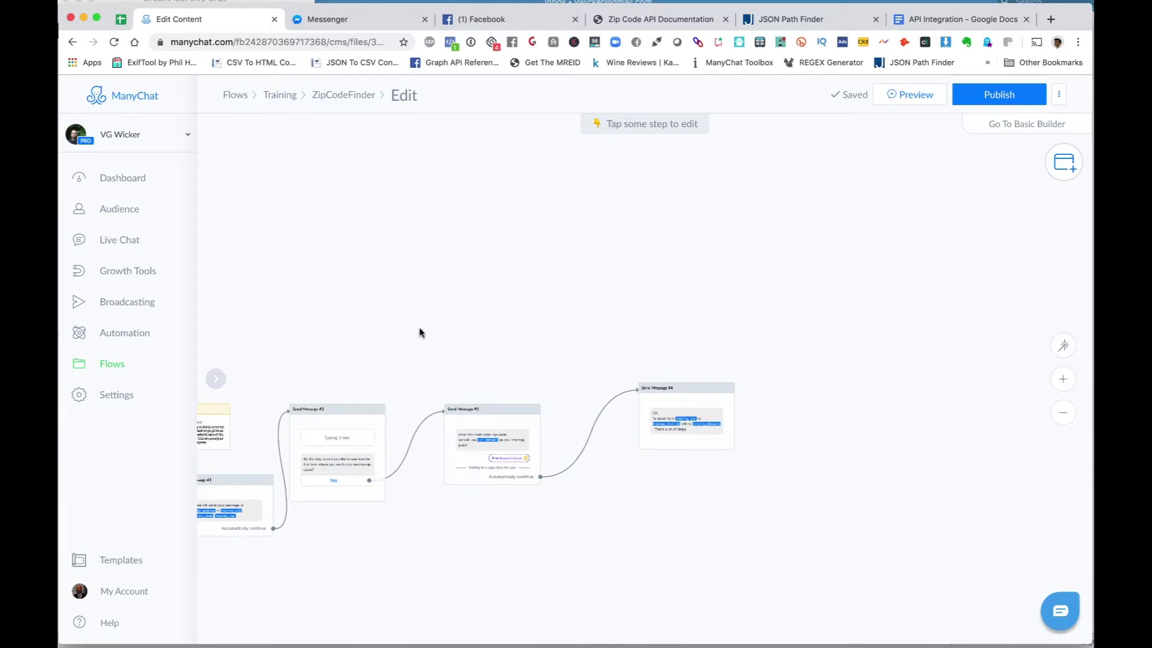
# Connect a new Actions step after Send Message #3 containing an External Request action
pyautogui.click(525, 459)
pyautogui.click(570, 307)
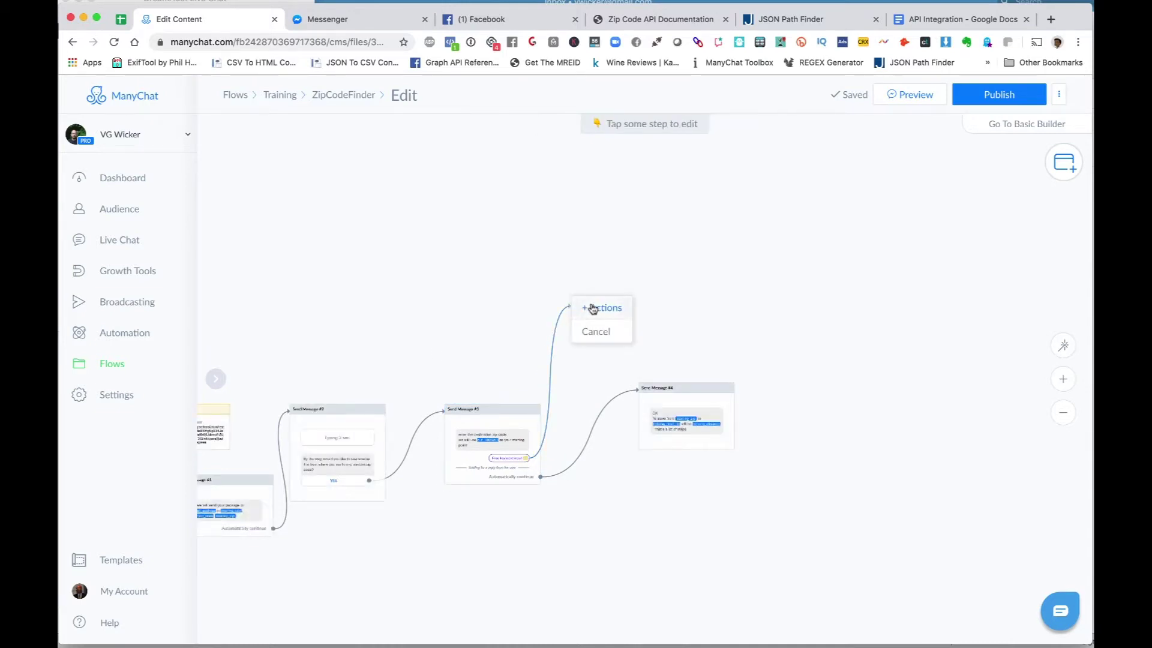
pyautogui.click(600, 308)
pyautogui.click(317, 200)
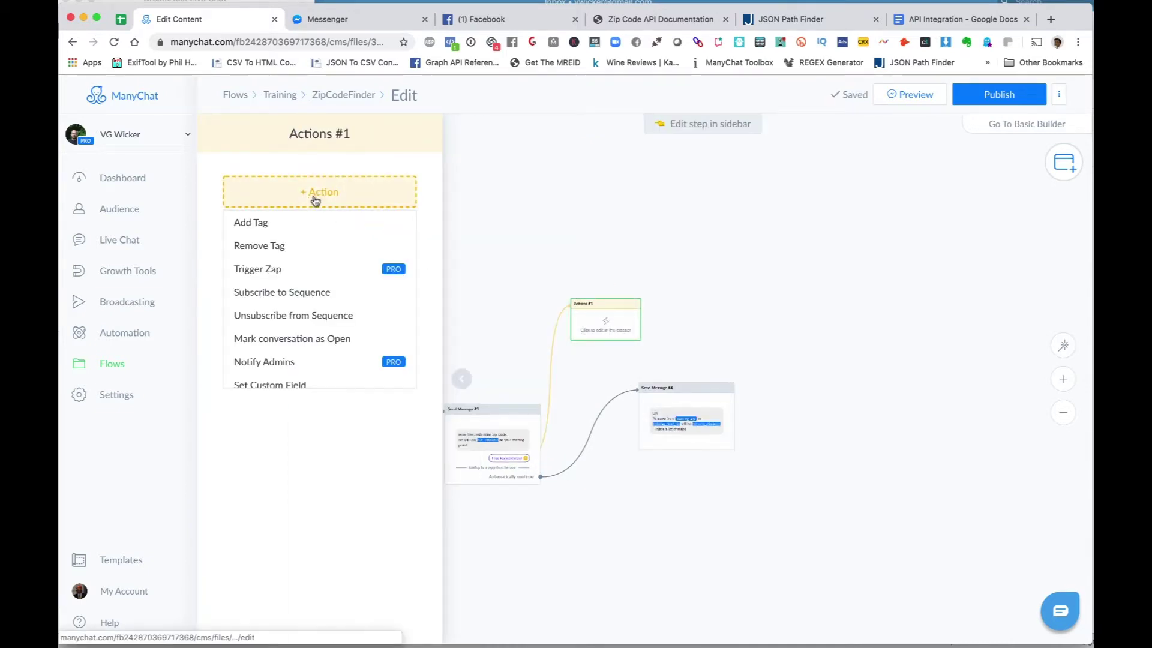
pyautogui.scroll(-3, 291, 378)
pyautogui.scroll(-1, 286, 332)
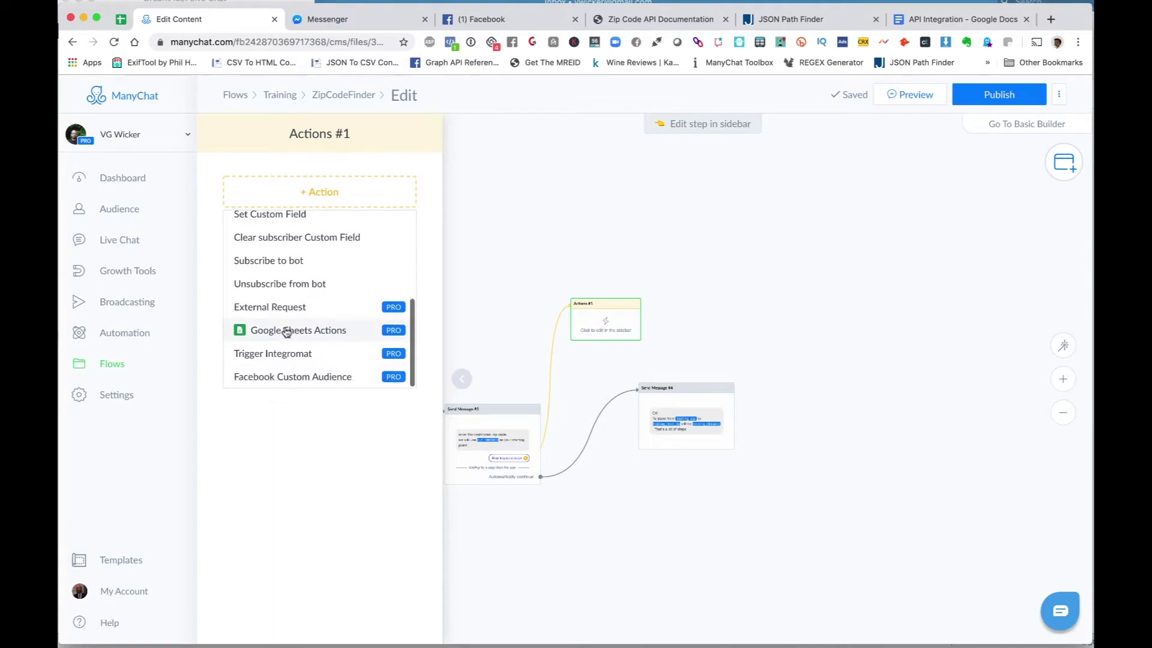
pyautogui.click(284, 305)
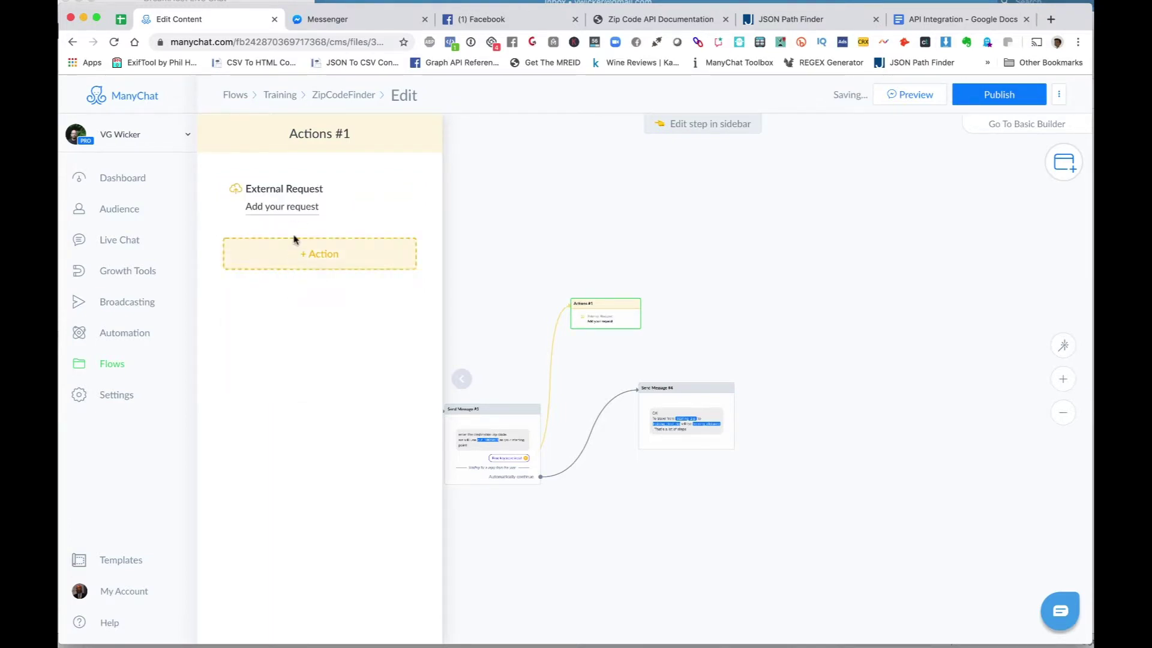
# Paste the zipcodeapi distance URL template into the External Request's Request URL
pyautogui.click(290, 207)
pyautogui.click(372, 179)
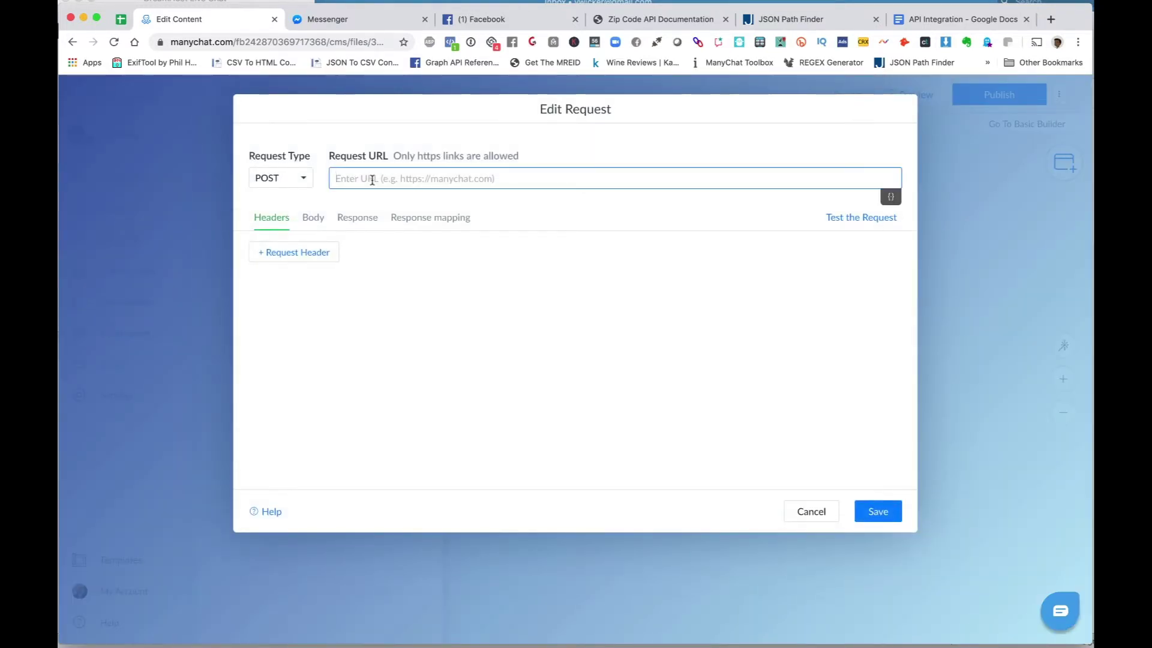
pyautogui.hotkey('ctrl', 'v')
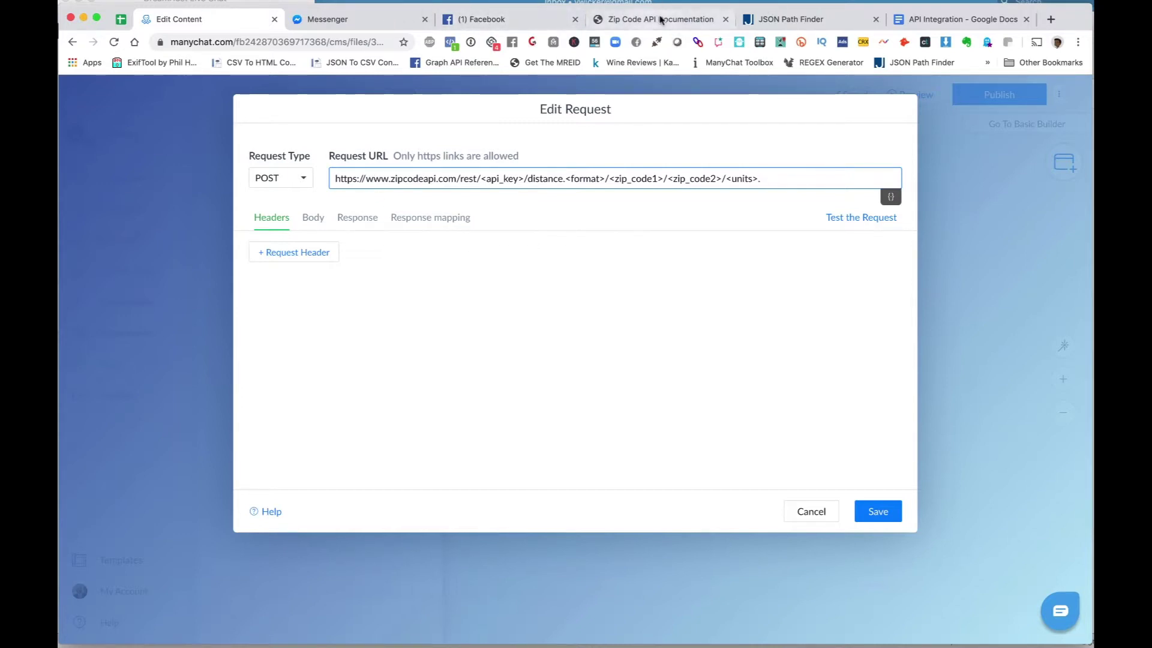
pyautogui.click(791, 19)
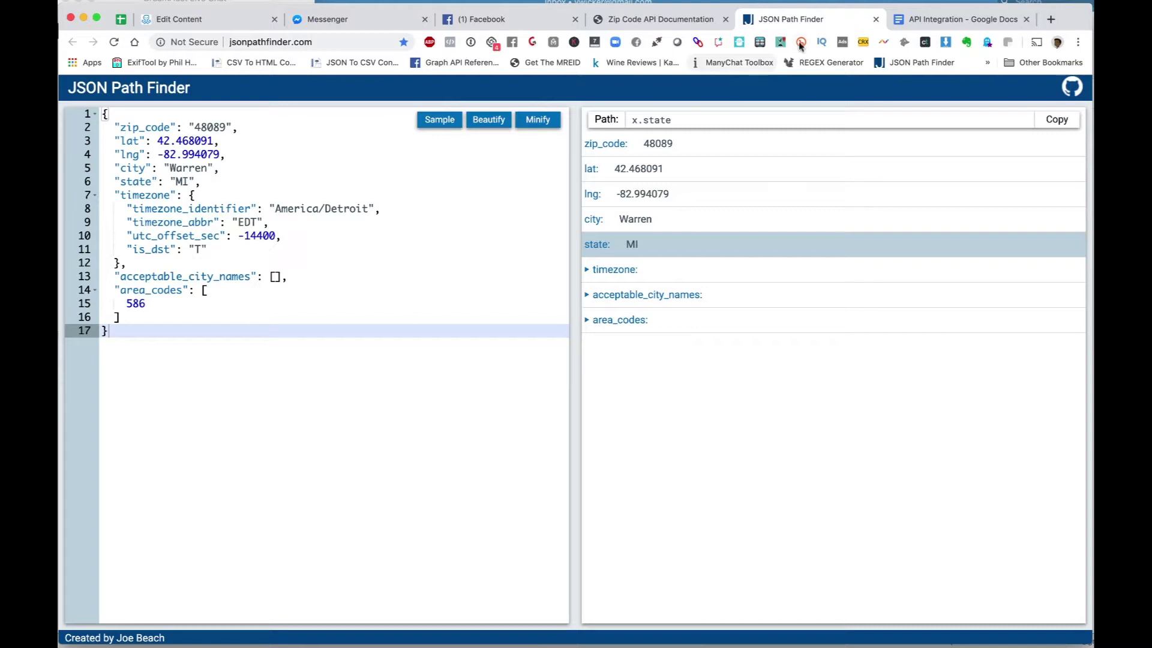
pyautogui.click(187, 21)
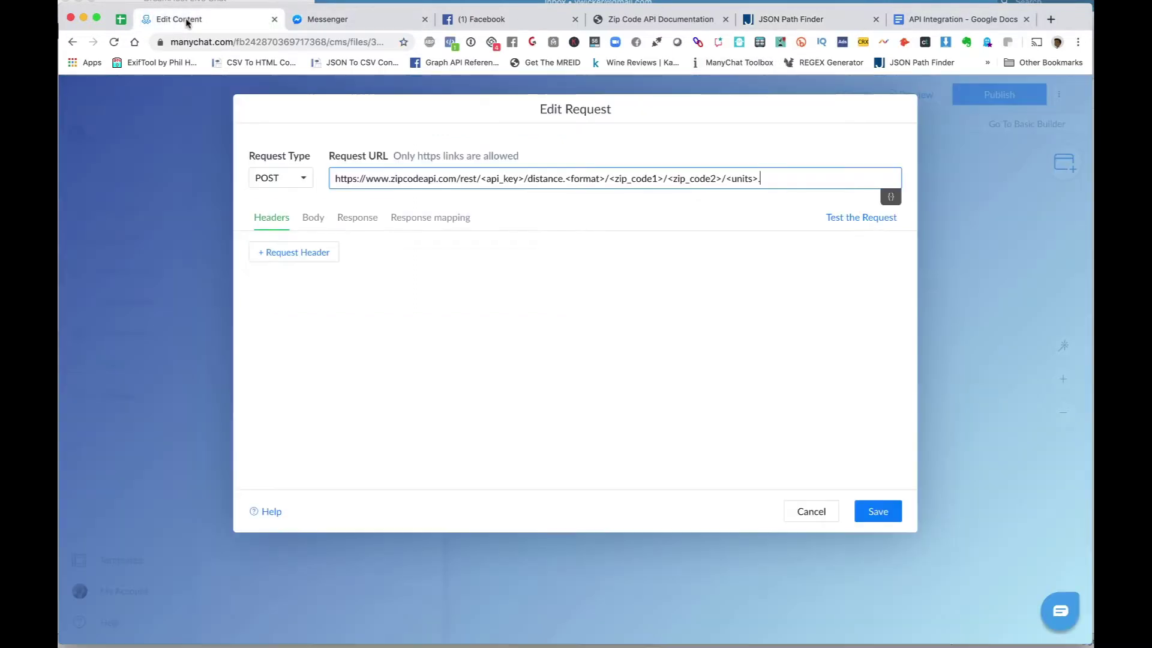
pyautogui.click(630, 19)
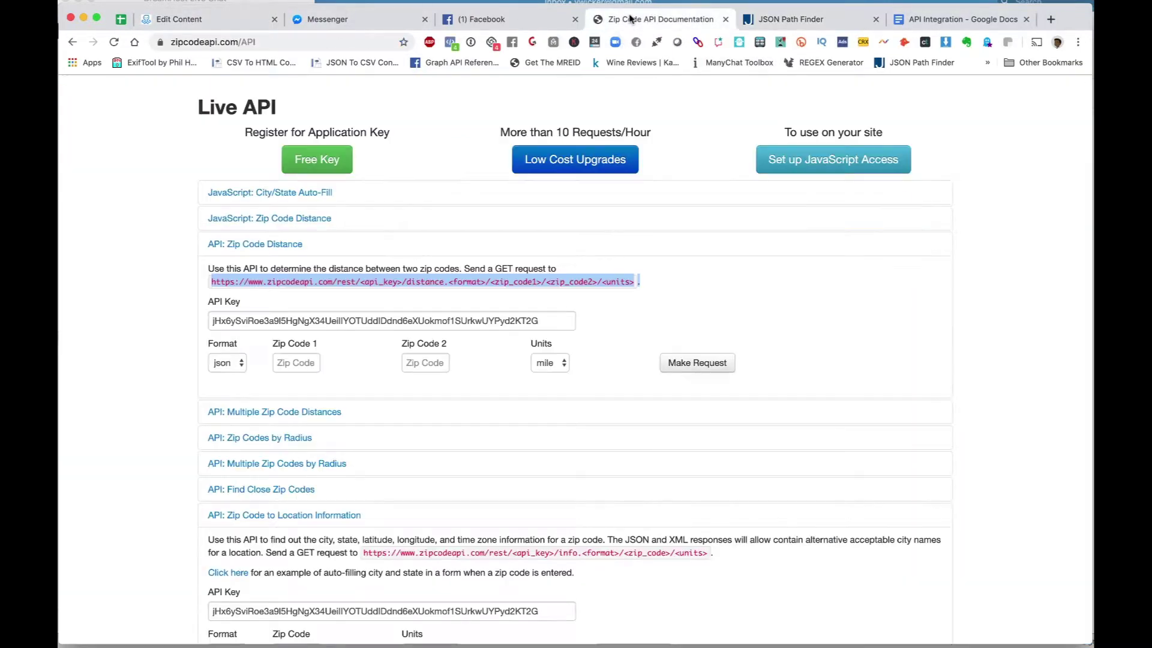
# Test a 02806-to-02806 distance request in miles and copy its full request URL
pyautogui.click(285, 360)
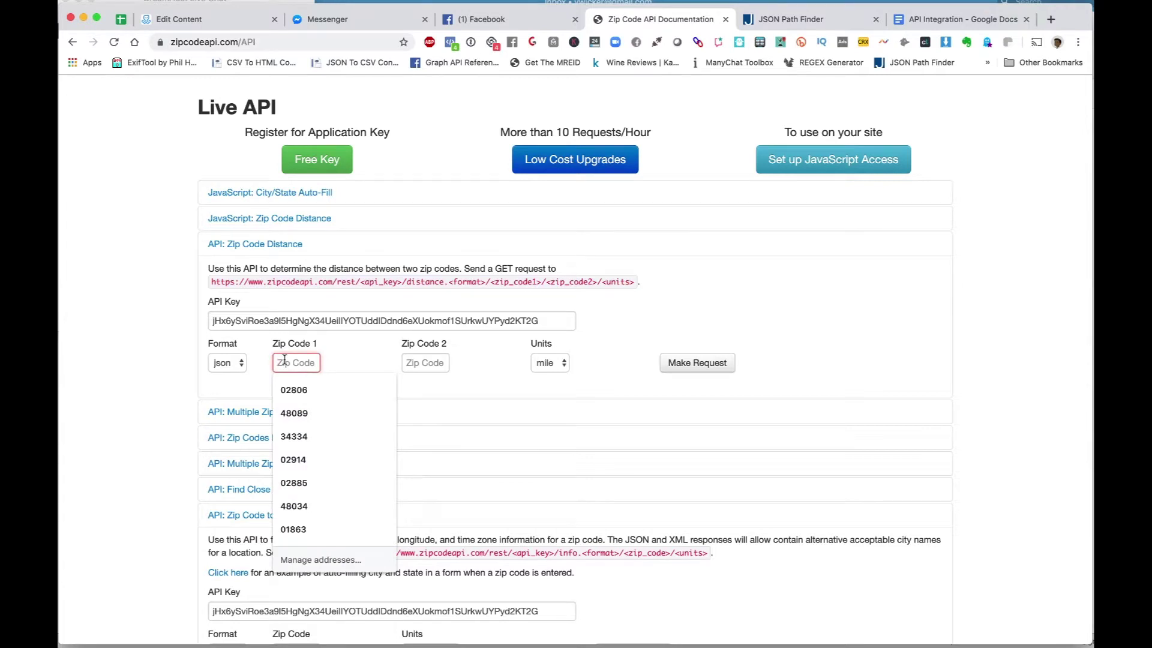
pyautogui.click(288, 389)
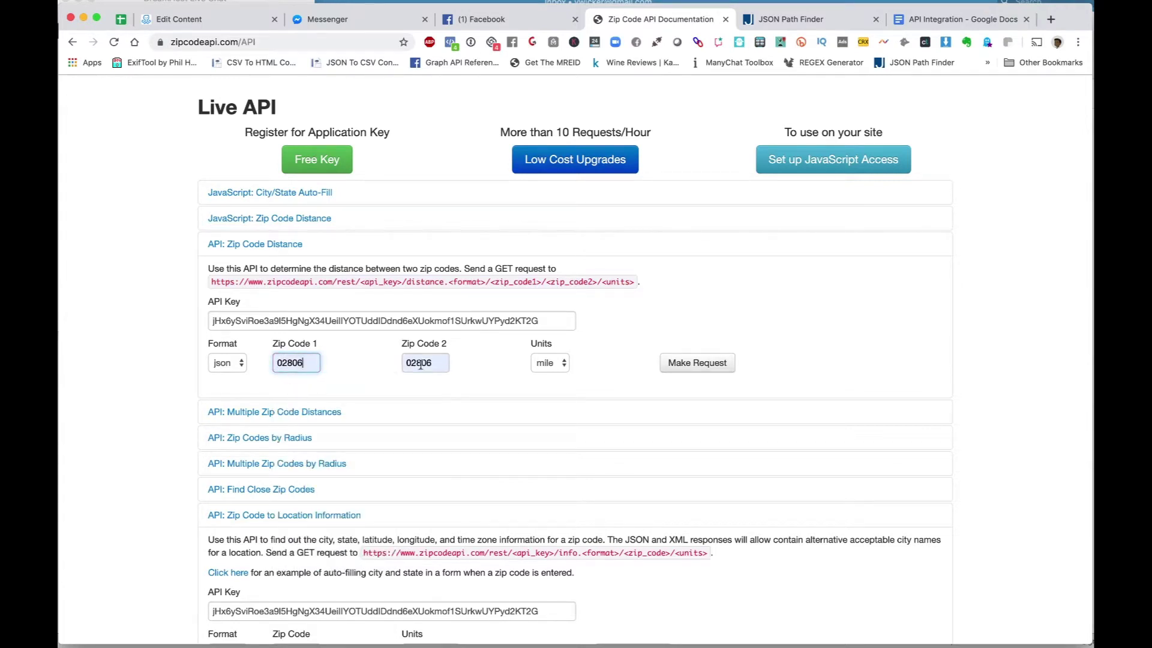
pyautogui.click(686, 364)
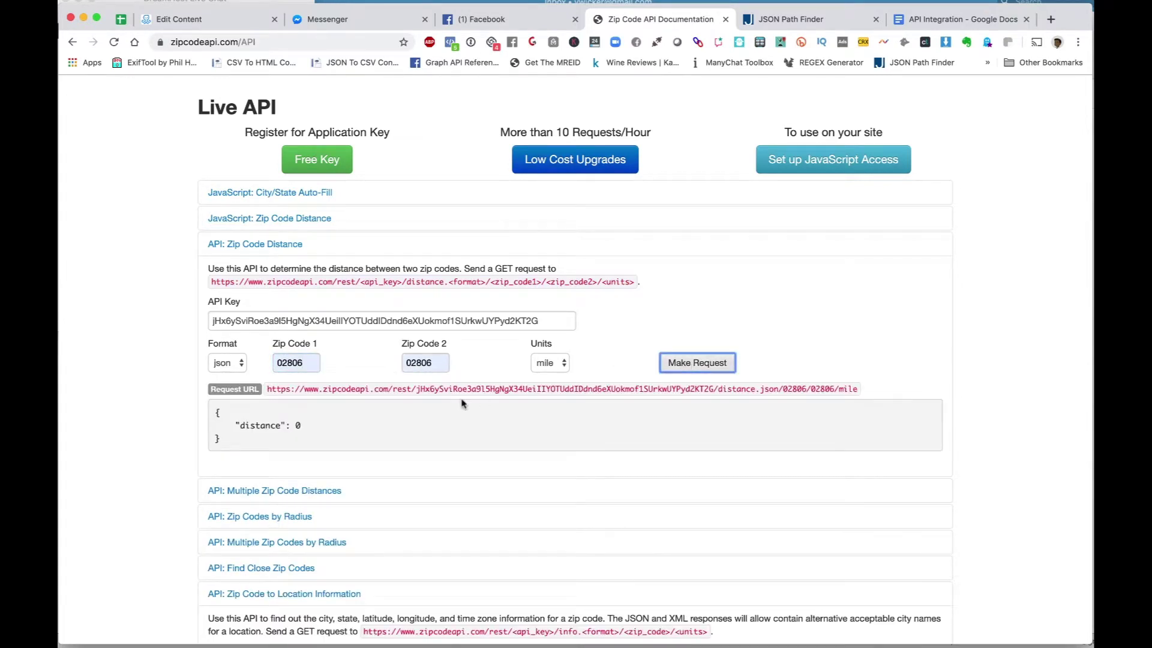
pyautogui.moveTo(266, 388); pyautogui.dragTo(876, 392)
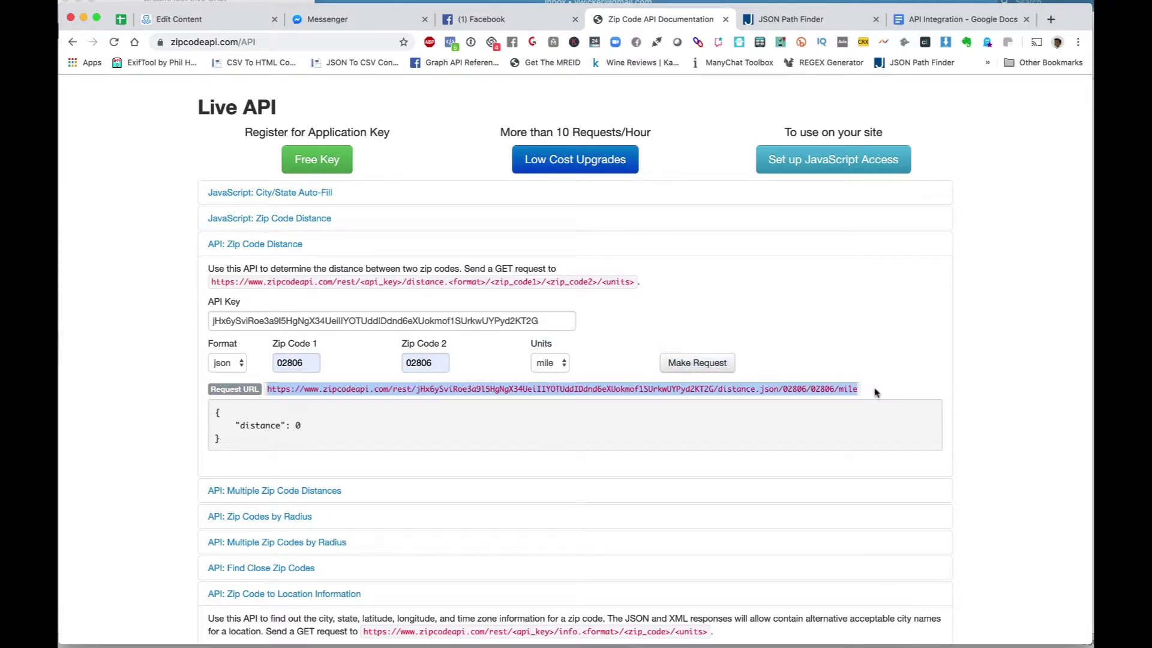
pyautogui.click(207, 22)
# Replace the Request URL with the full copied distance URL ending /02806/02806/mile
pyautogui.tripleClick(443, 178)
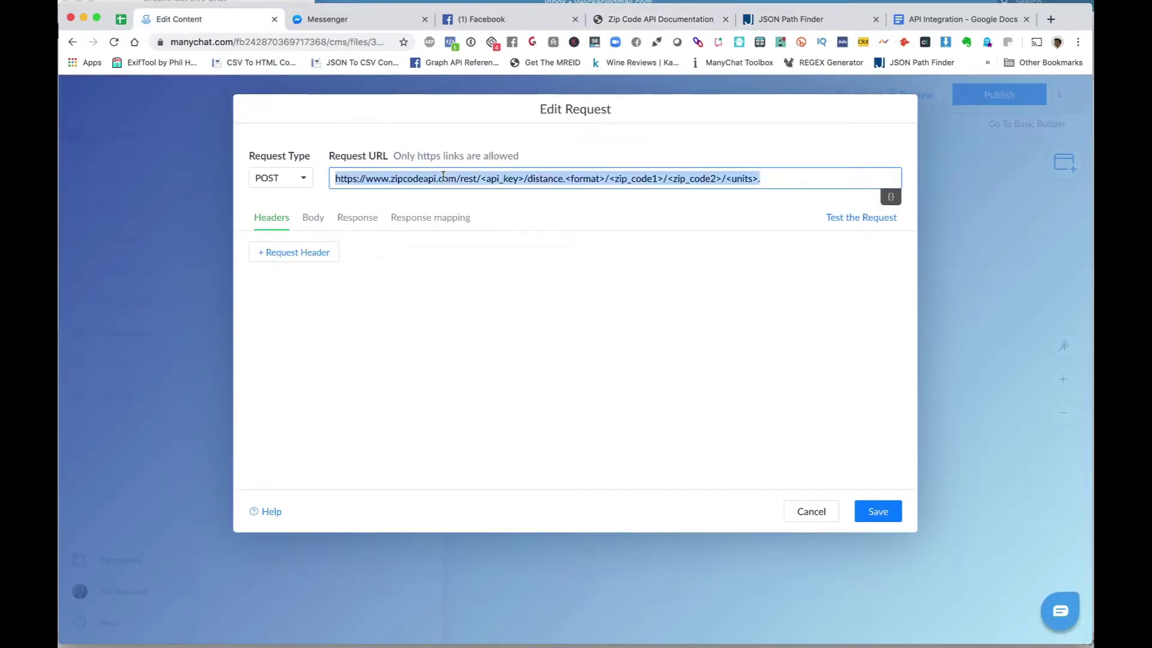
pyautogui.moveTo(628, 177); pyautogui.dragTo(900, 195)
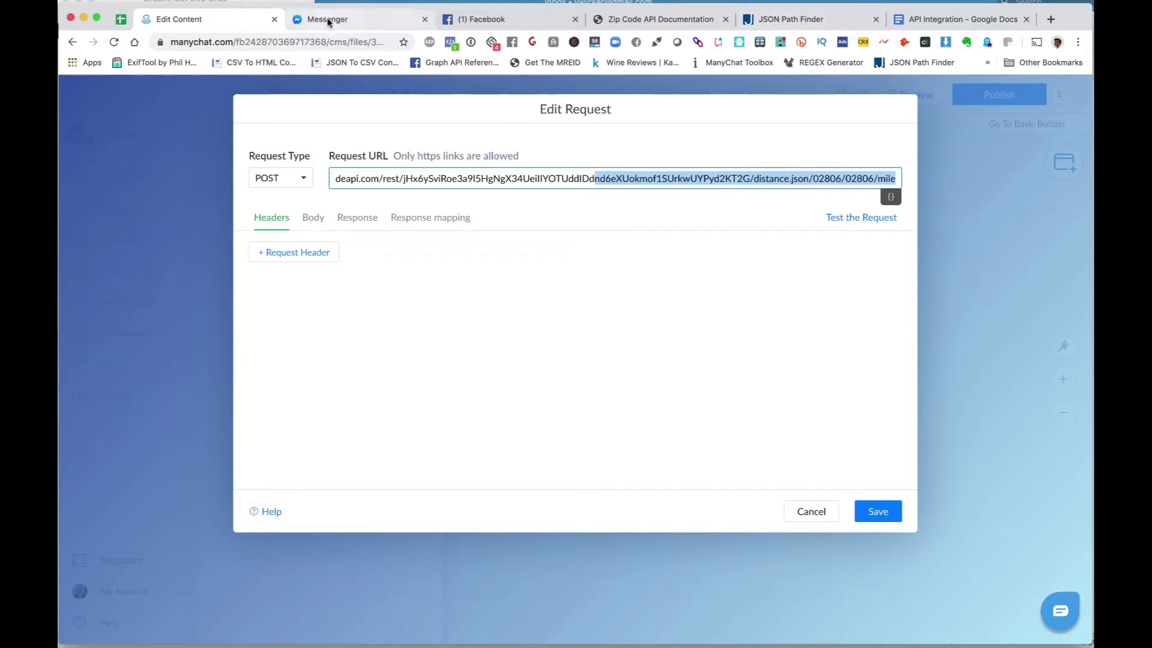
pyautogui.click(651, 23)
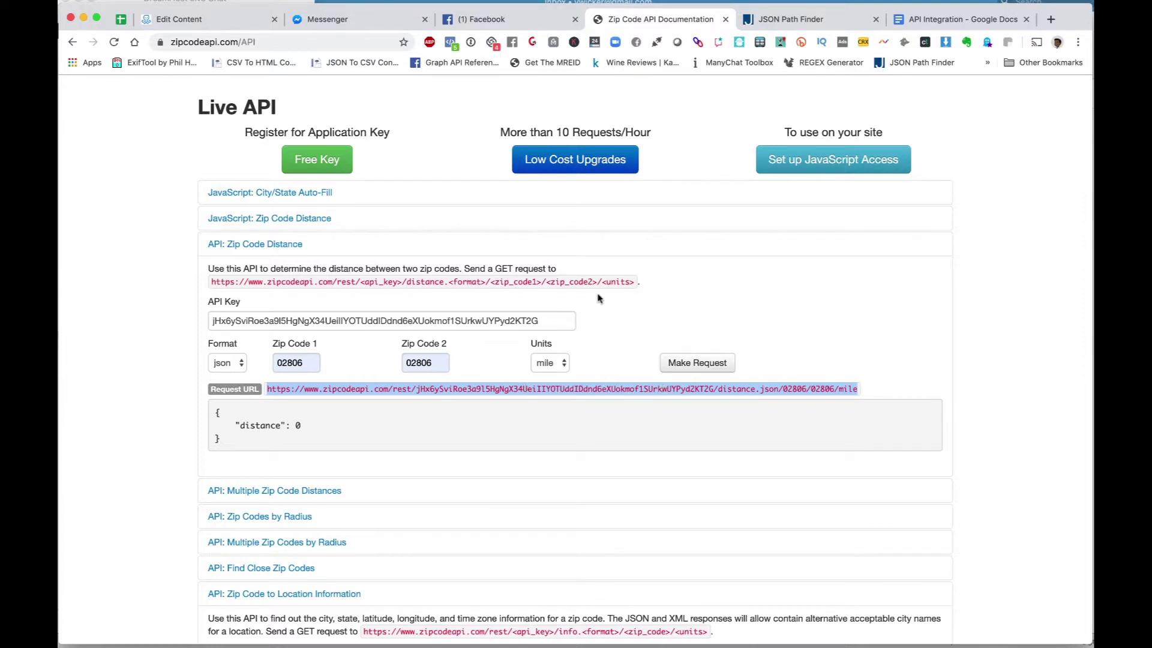
pyautogui.click(221, 19)
pyautogui.click(651, 178)
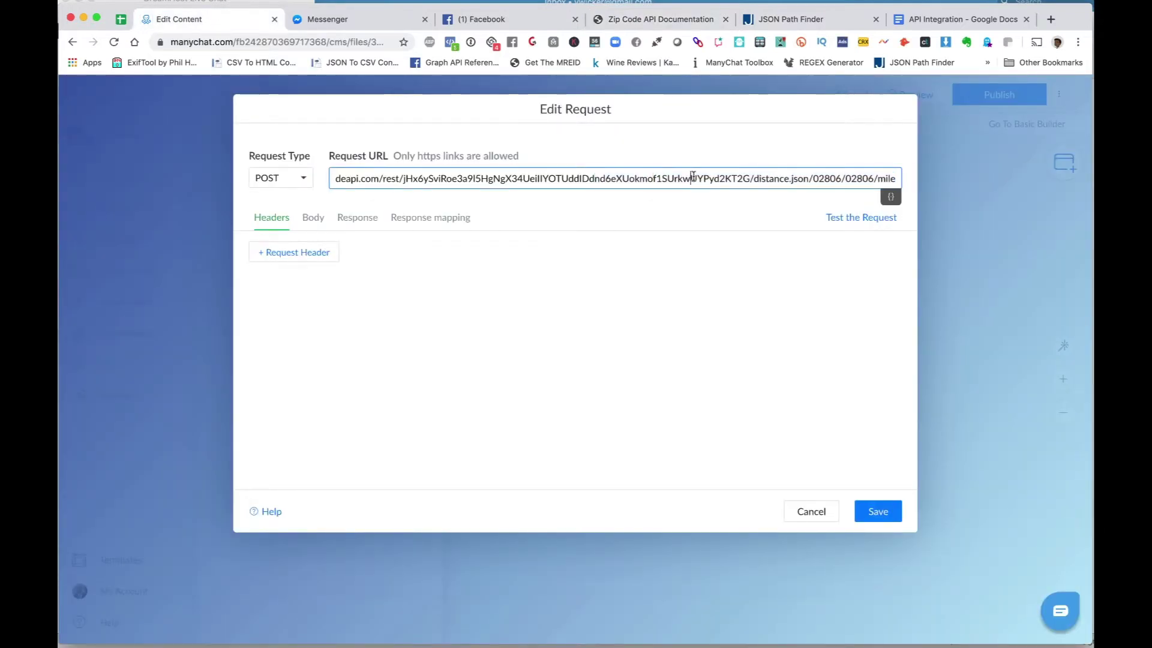
pyautogui.moveTo(690, 178); pyautogui.dragTo(826, 189)
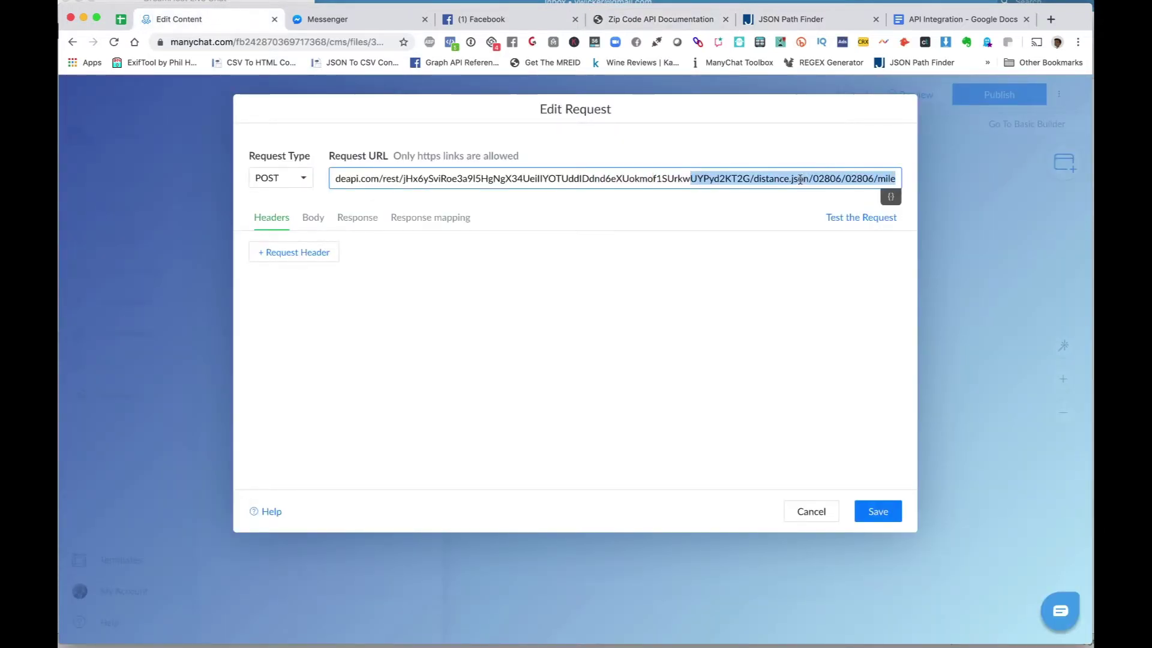
pyautogui.click(801, 179)
# Swap the URL's first 02806 zip code for the training_zip custom field
pyautogui.moveTo(825, 178); pyautogui.dragTo(838, 179)
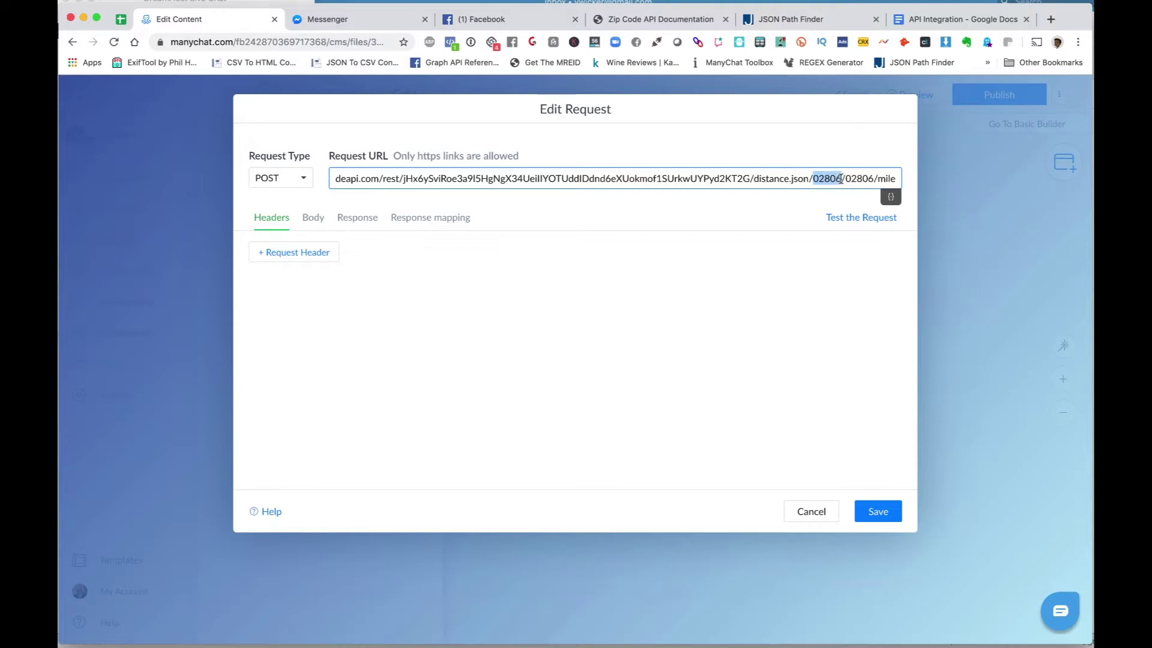
pyautogui.press('BackSpace')
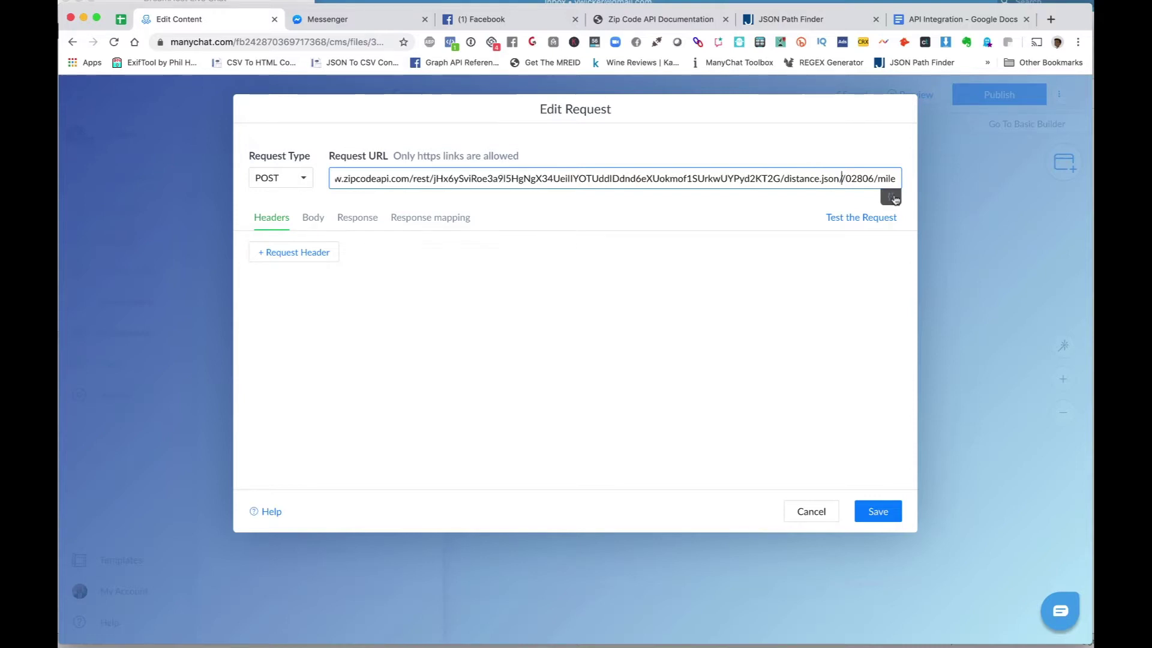
pyautogui.click(891, 197)
pyautogui.scroll(-10, 734, 310)
pyautogui.scroll(-10, 734, 311)
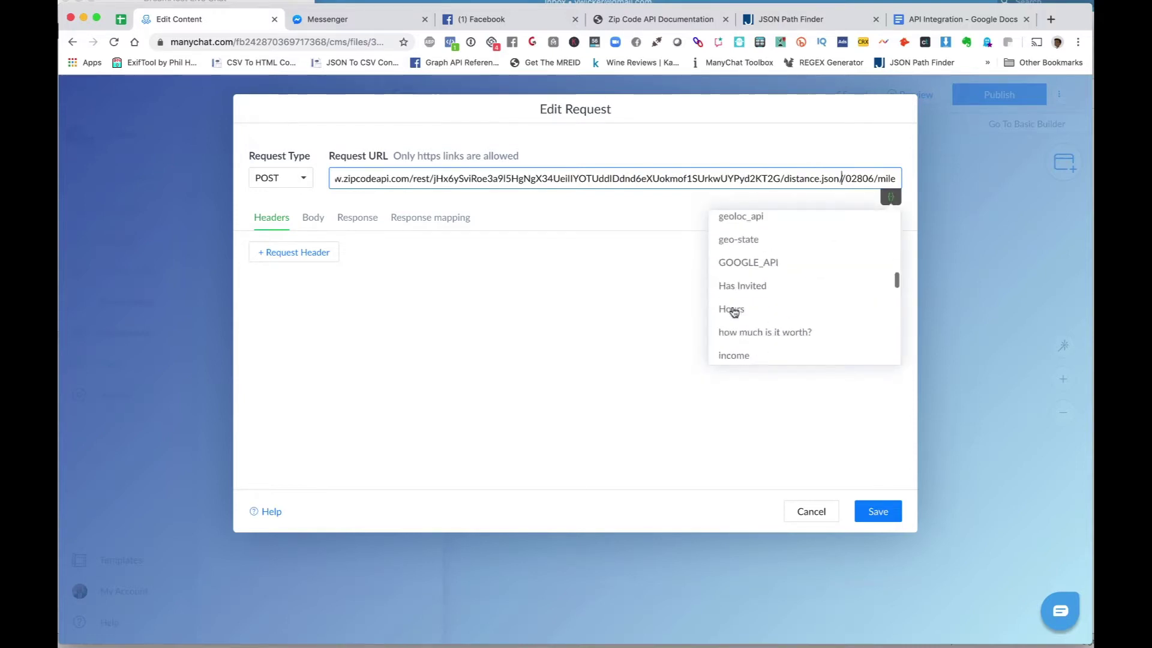
pyautogui.scroll(-10, 734, 310)
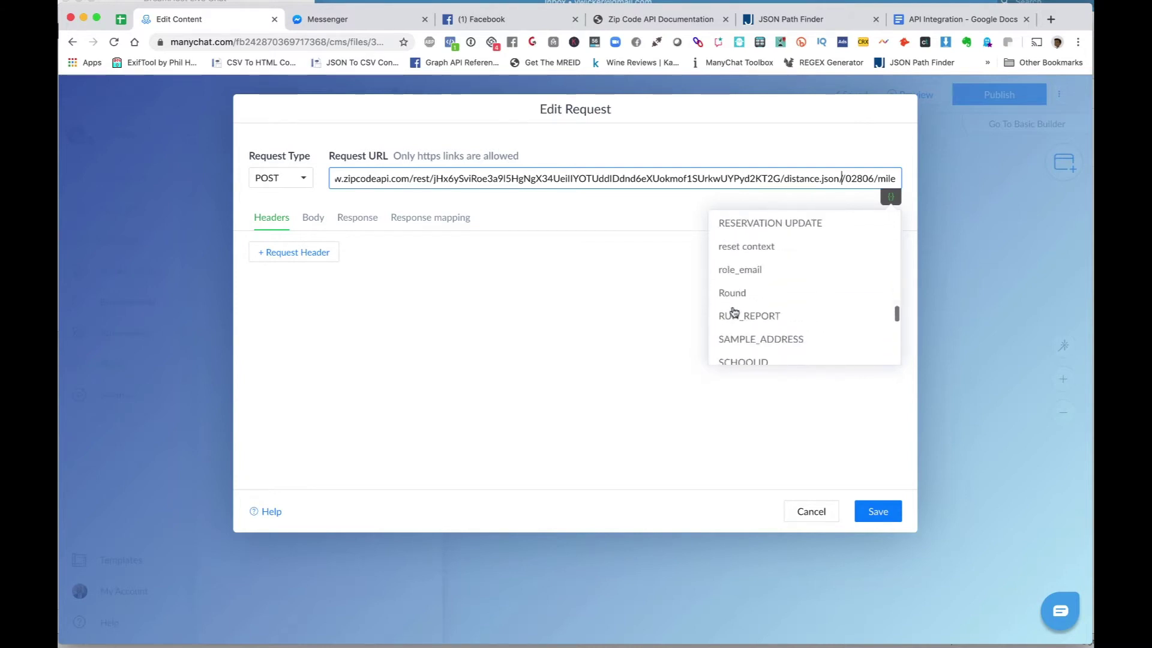
pyautogui.scroll(-5, 735, 311)
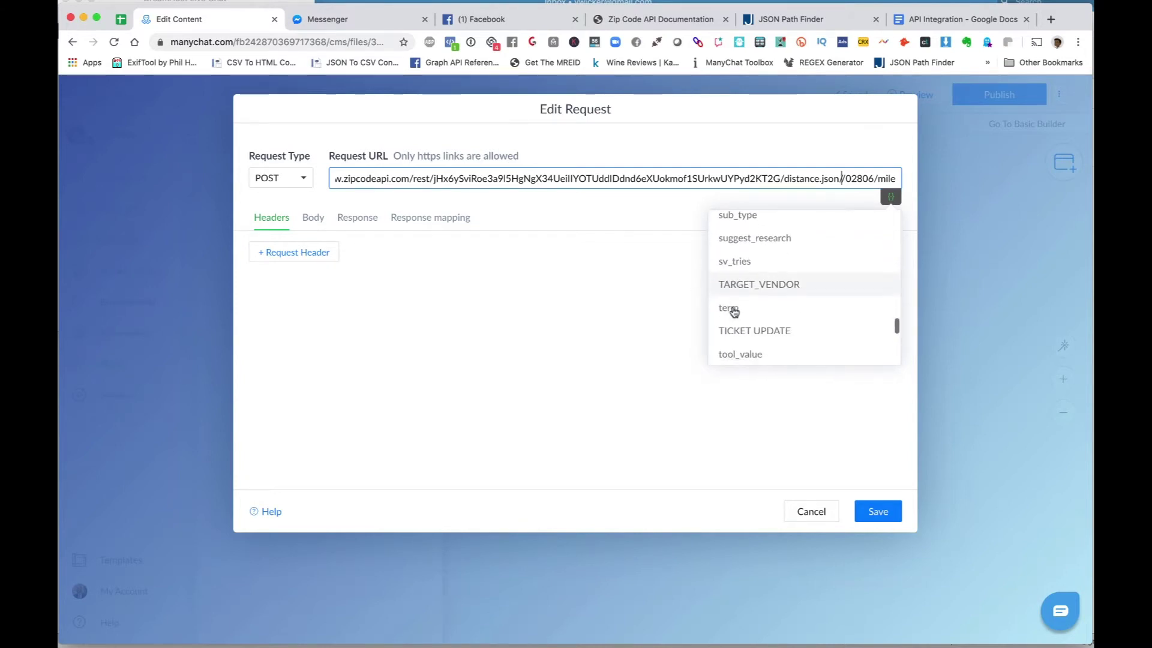
pyautogui.scroll(-1, 735, 311)
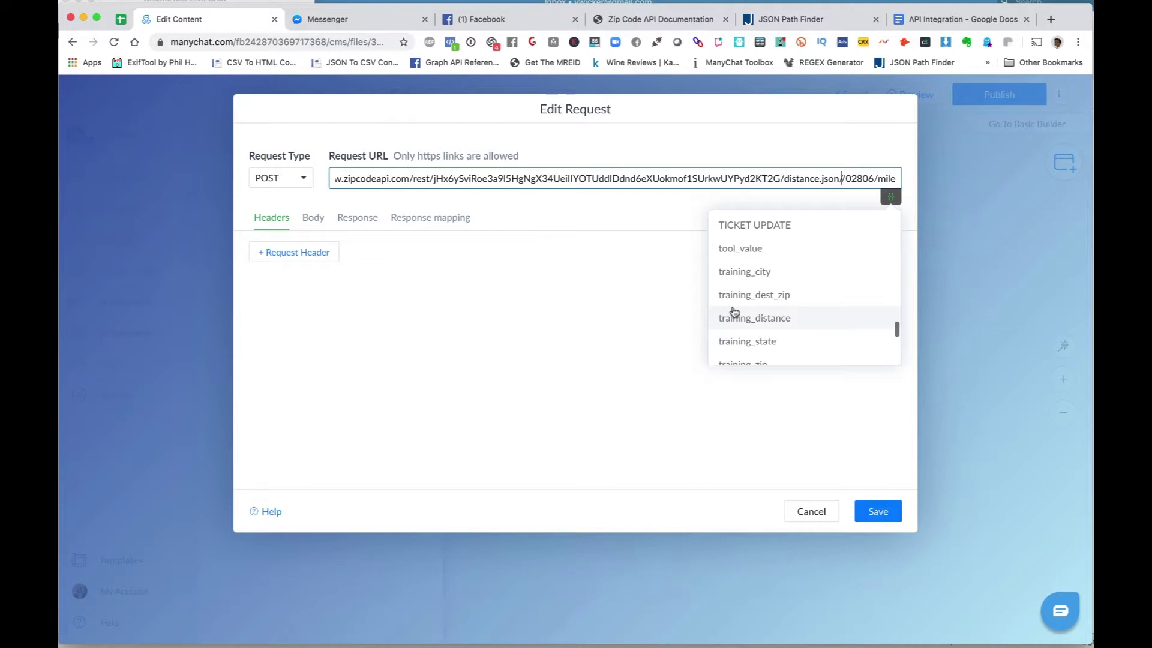
pyautogui.scroll(-2, 734, 311)
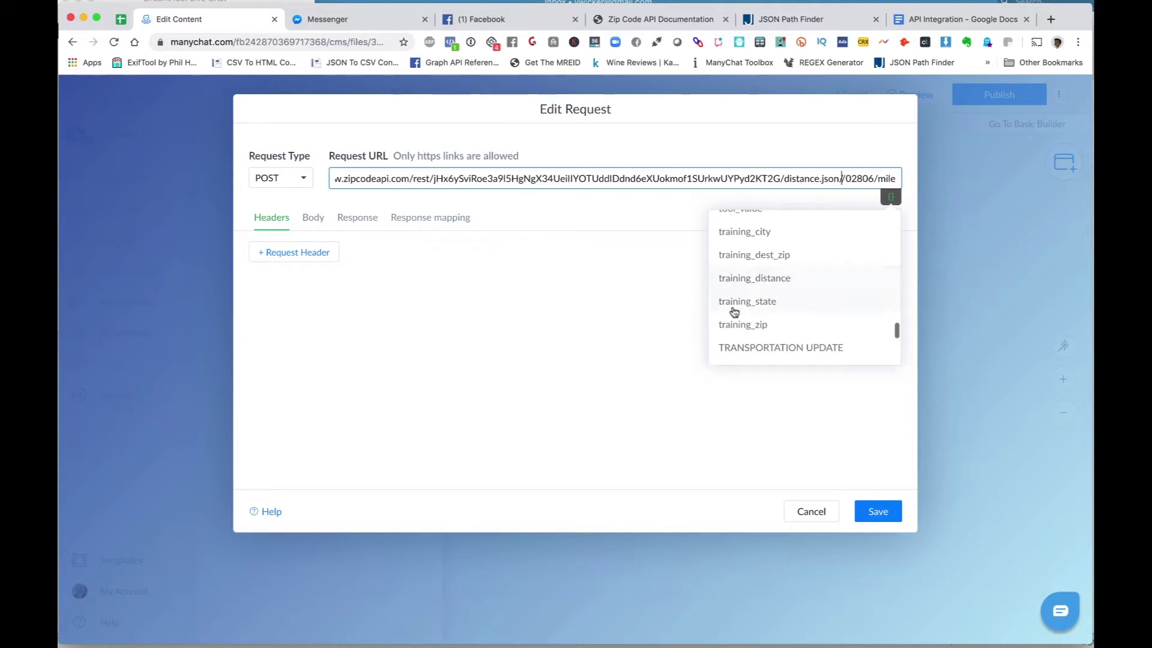
pyautogui.click(730, 322)
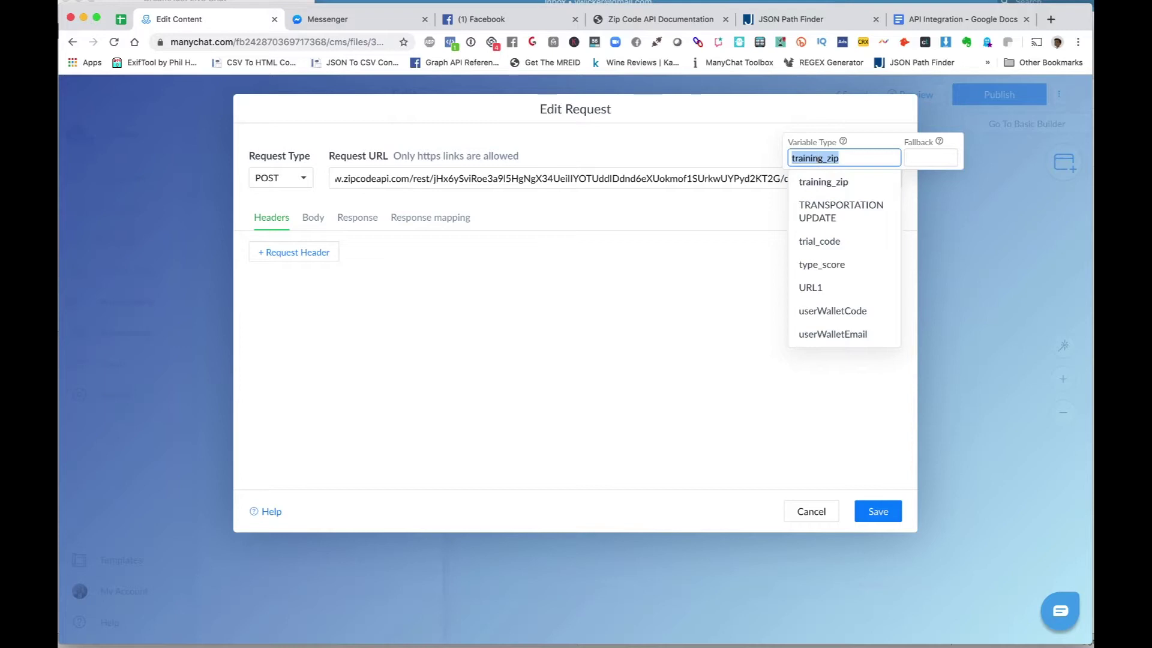
pyautogui.click(823, 182)
pyautogui.moveTo(814, 180); pyautogui.dragTo(902, 180)
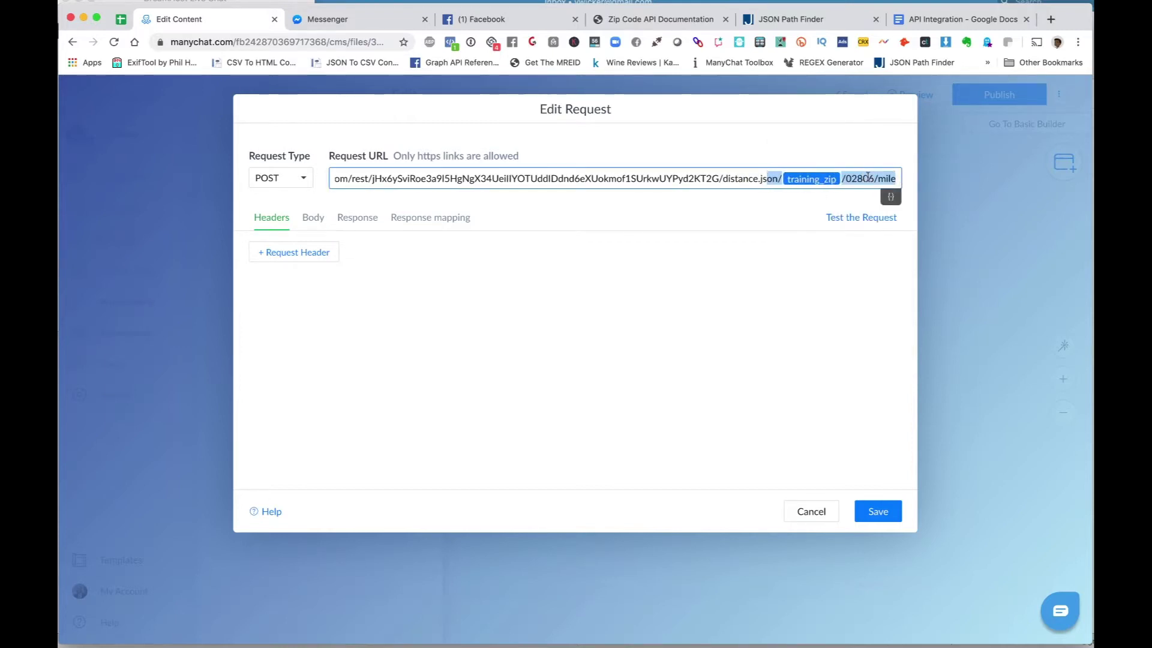
pyautogui.click(867, 178)
# Replace the URL's second 02806 zip code with the training_distance field
pyautogui.doubleClick(872, 179)
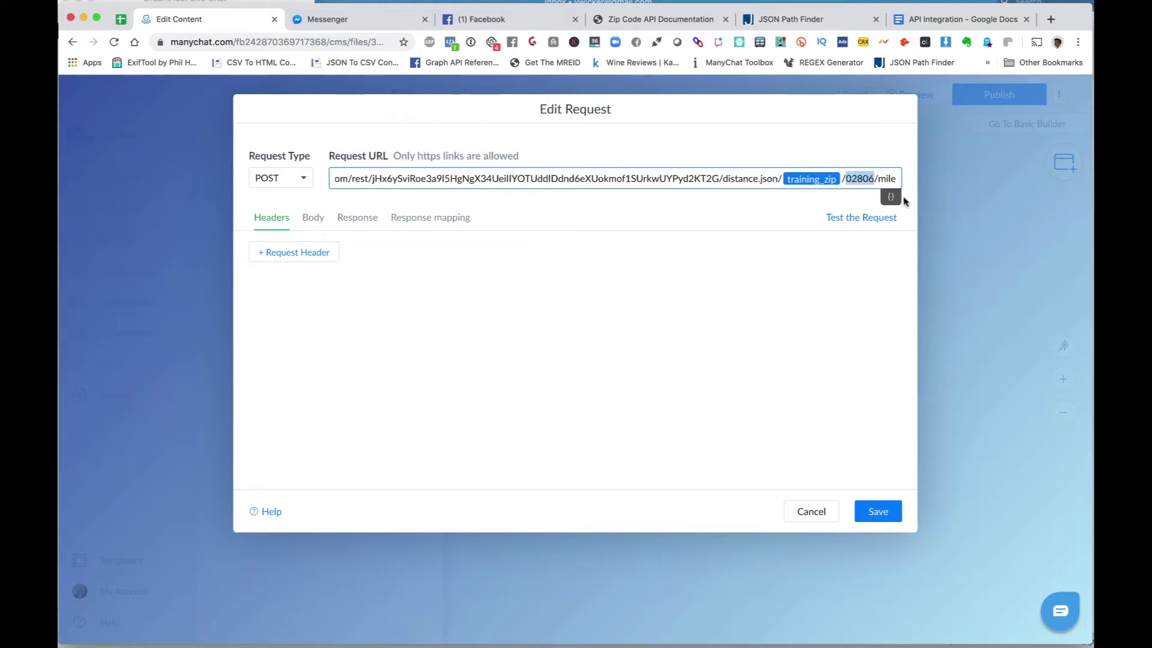
pyautogui.press('BackSpace')
pyautogui.click(891, 196)
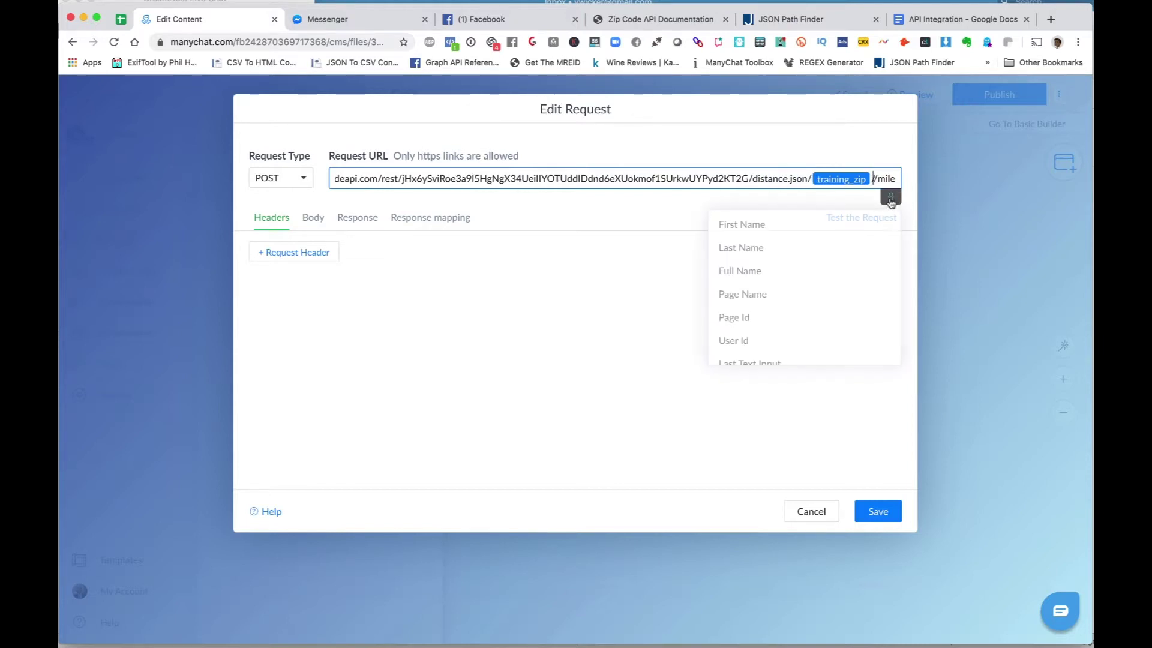
pyautogui.scroll(-15, 768, 234)
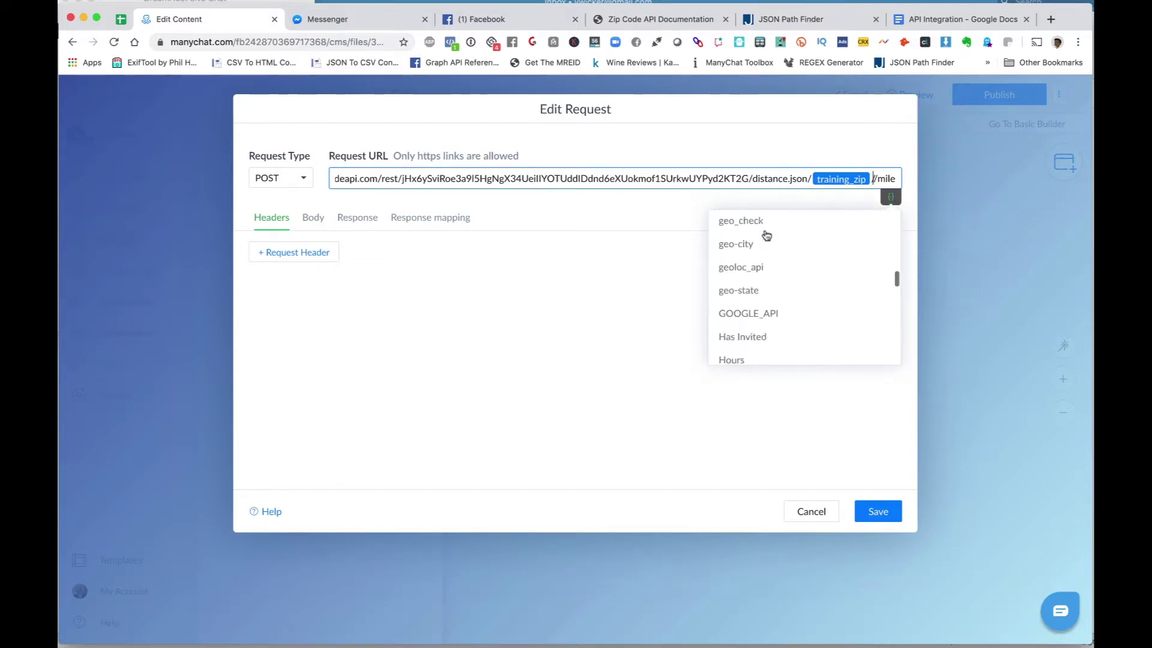
pyautogui.scroll(-15, 766, 235)
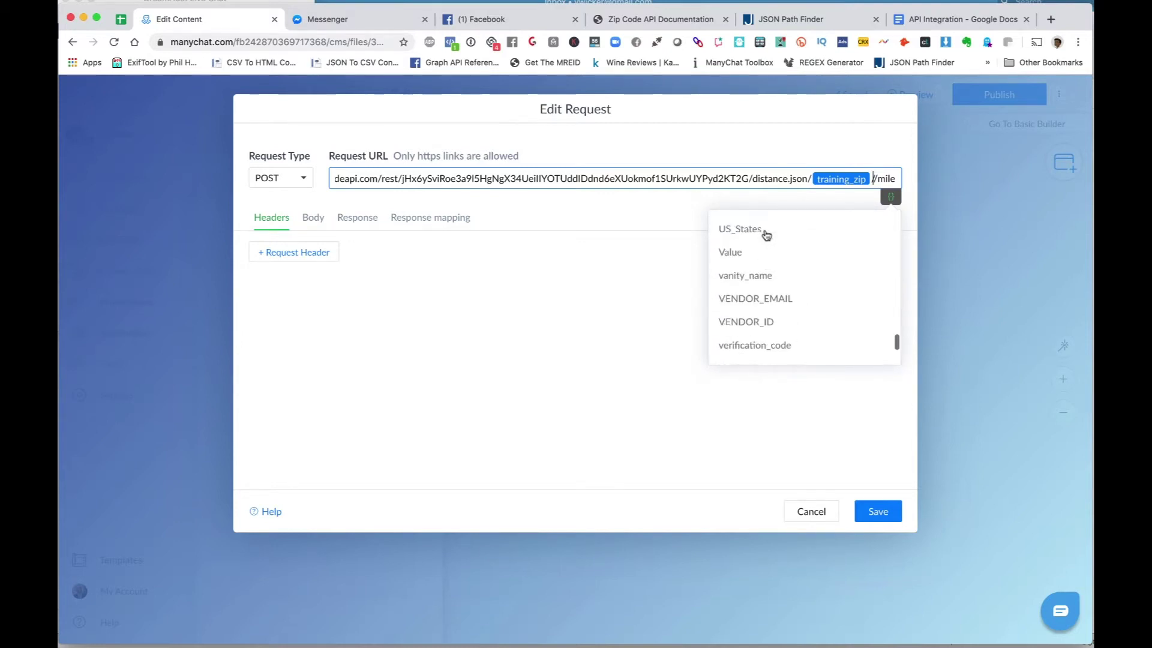
pyautogui.scroll(5, 766, 235)
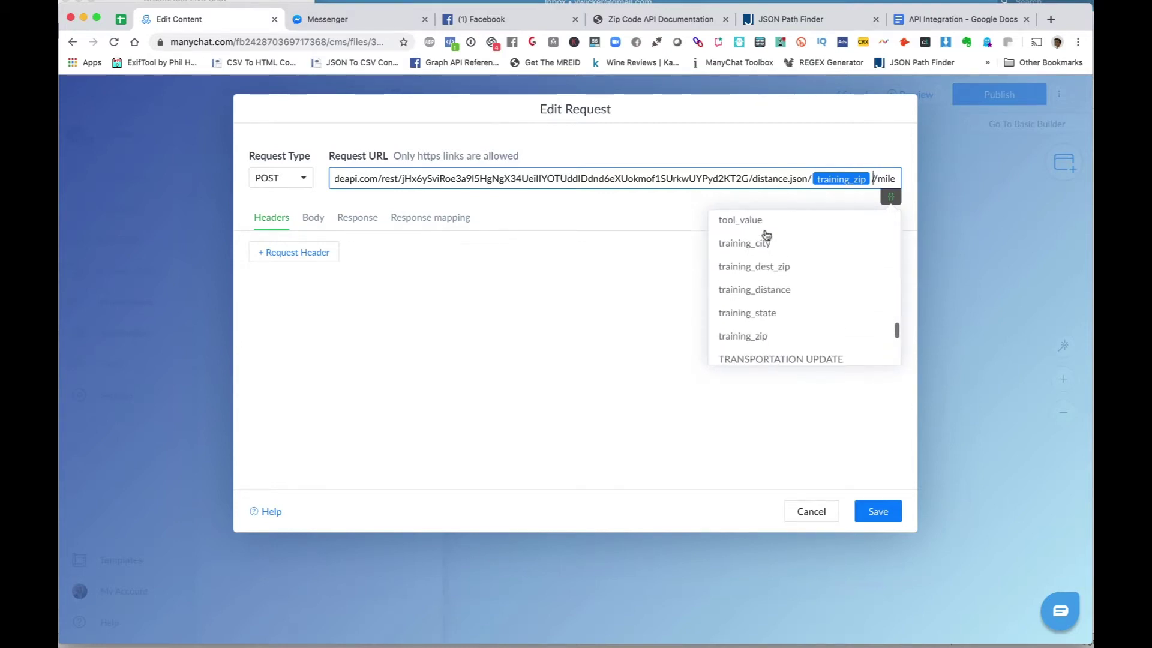
pyautogui.scroll(3, 777, 305)
pyautogui.scroll(-4, 778, 309)
pyautogui.scroll(-5, 779, 310)
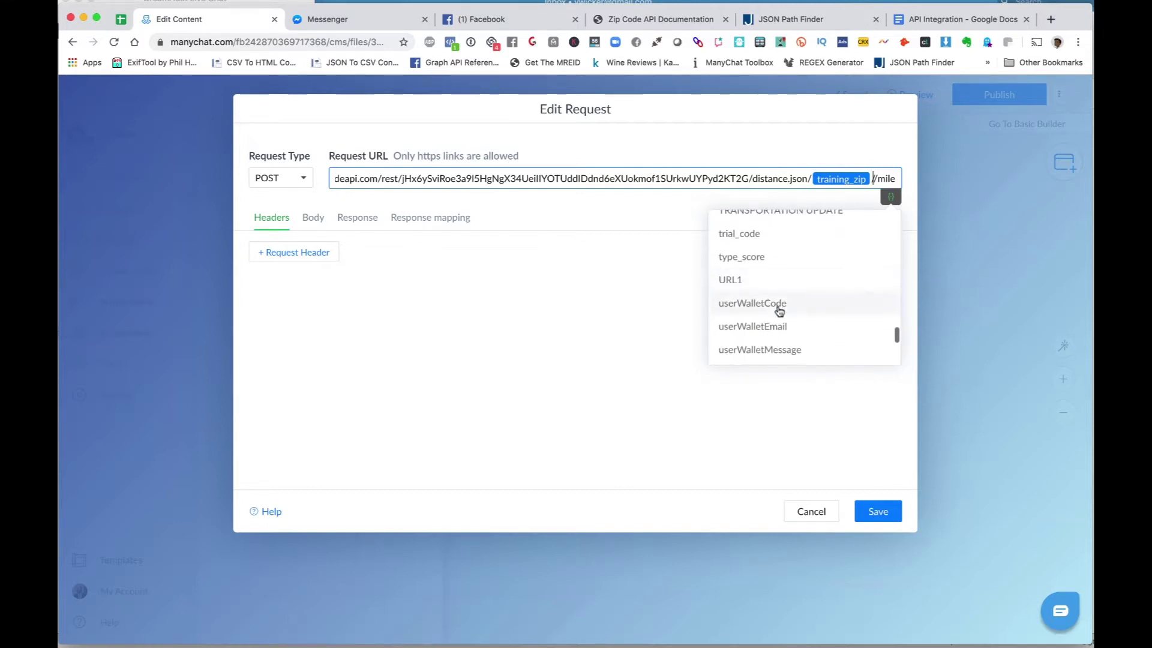
pyautogui.scroll(-4, 779, 310)
pyautogui.scroll(5, 779, 311)
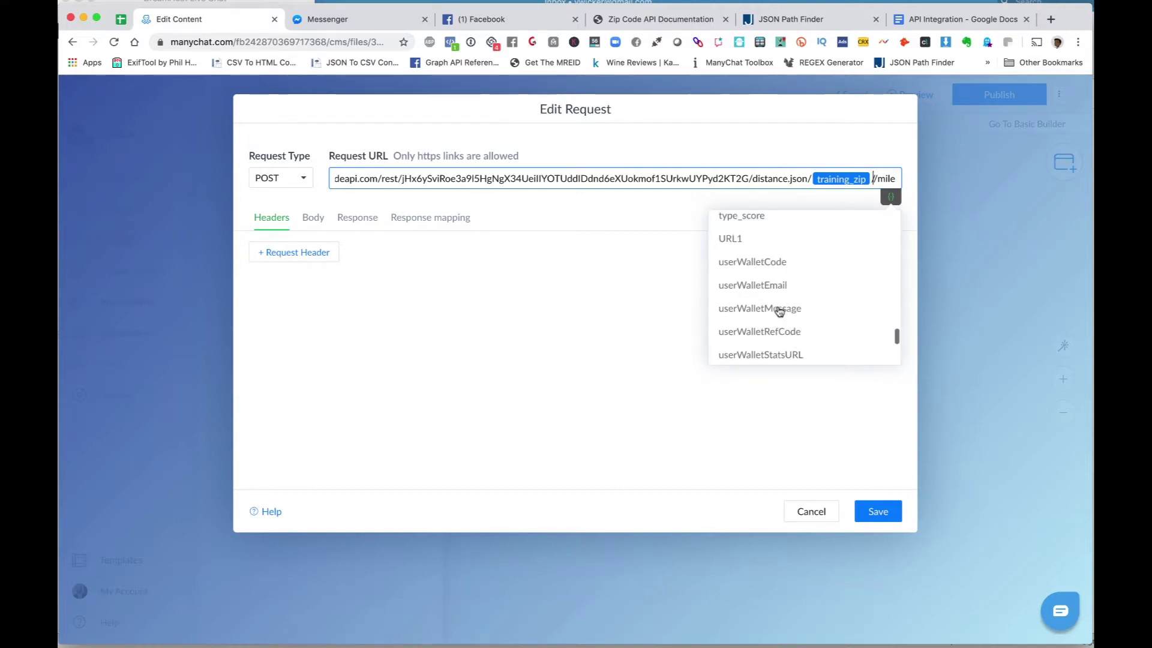
pyautogui.scroll(5, 778, 307)
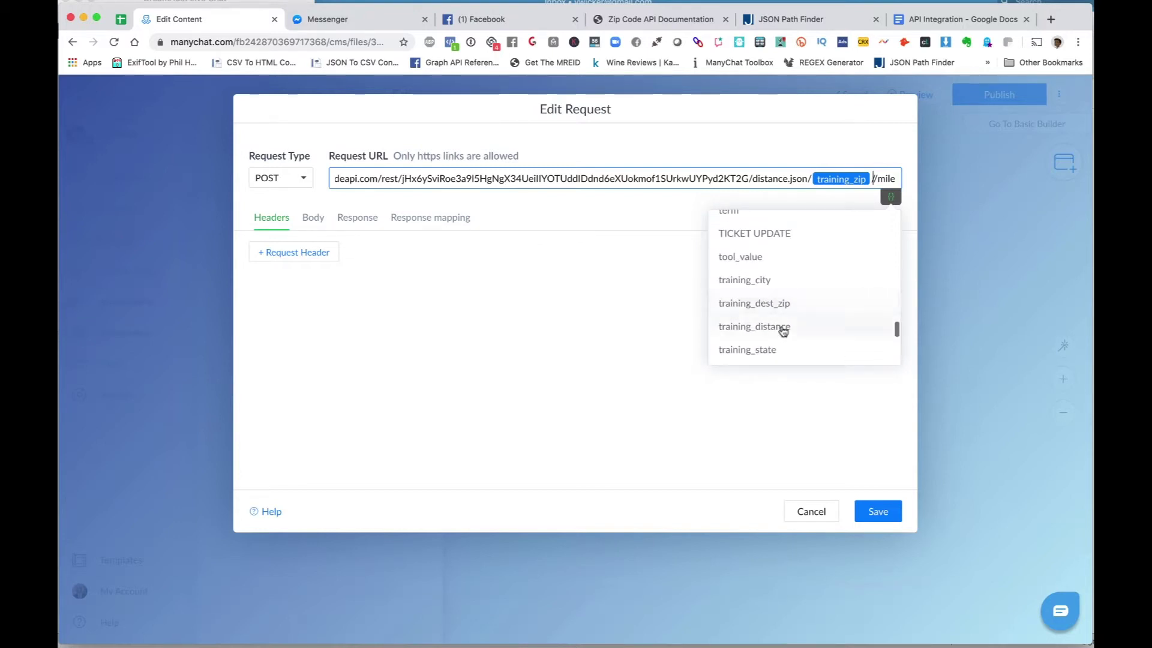
pyautogui.click(783, 332)
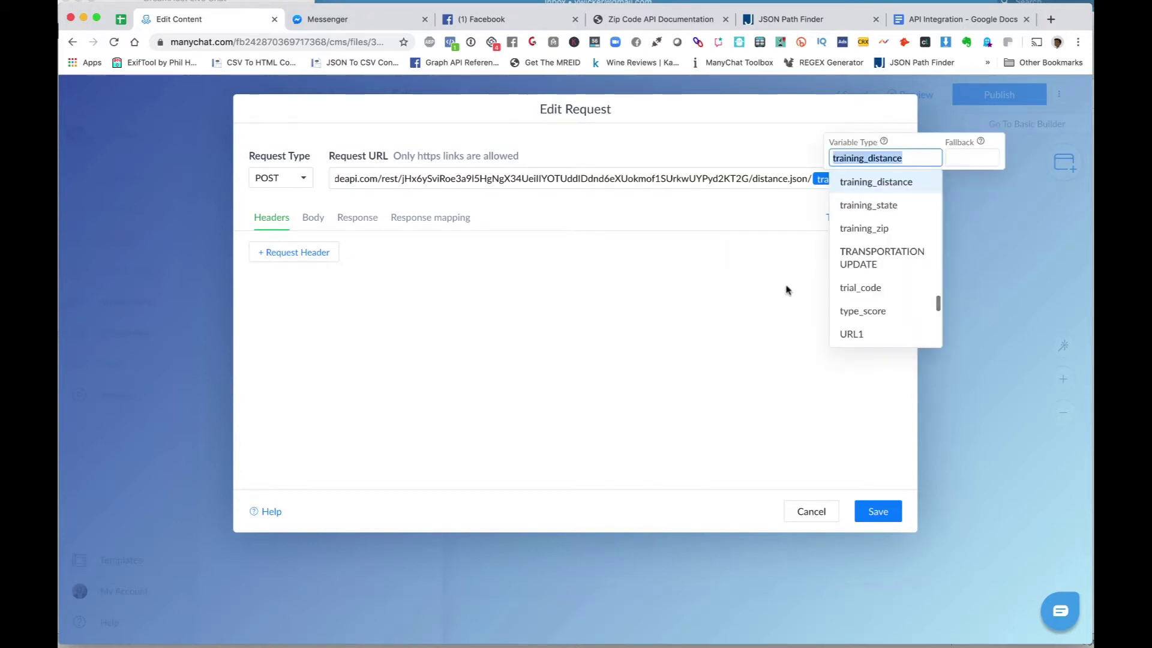
pyautogui.click(845, 208)
pyautogui.click(783, 178)
# Test the request with the new fields, which returns 400 Bad Request
pyautogui.moveTo(781, 179); pyautogui.dragTo(840, 240)
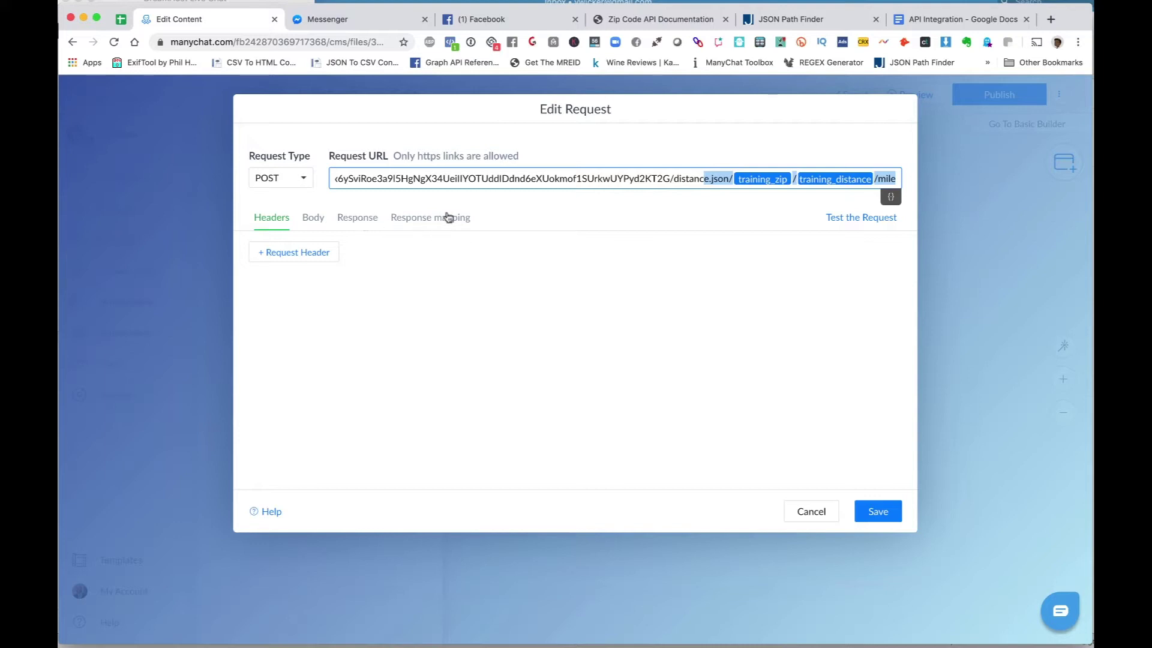
pyautogui.click(852, 218)
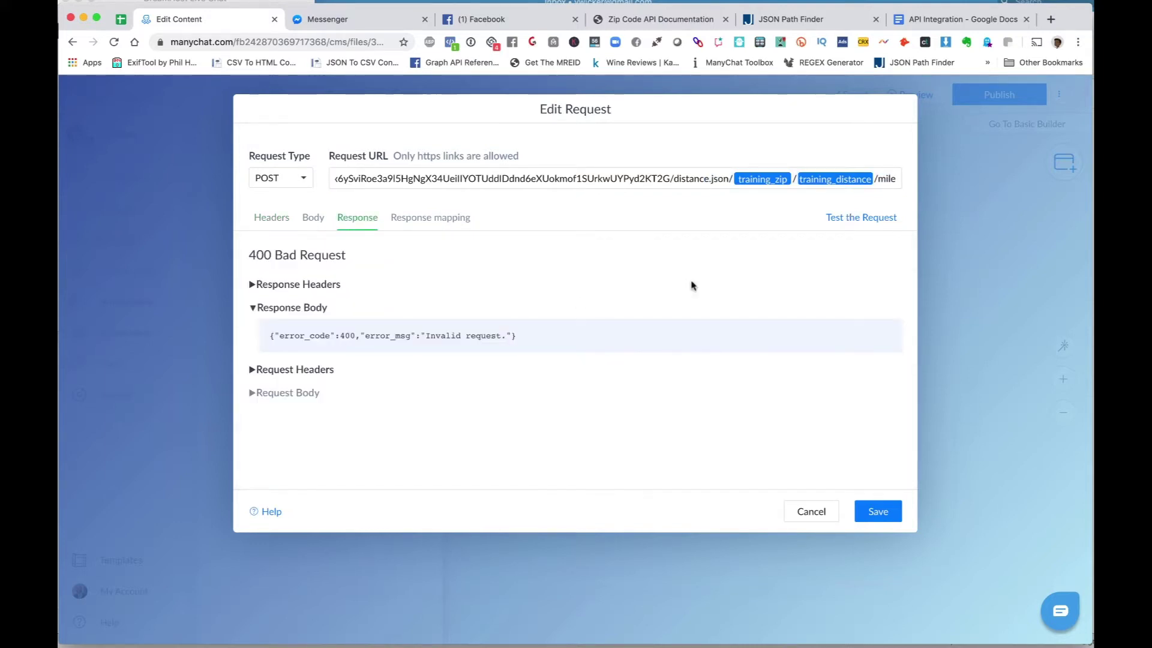
pyautogui.click(856, 223)
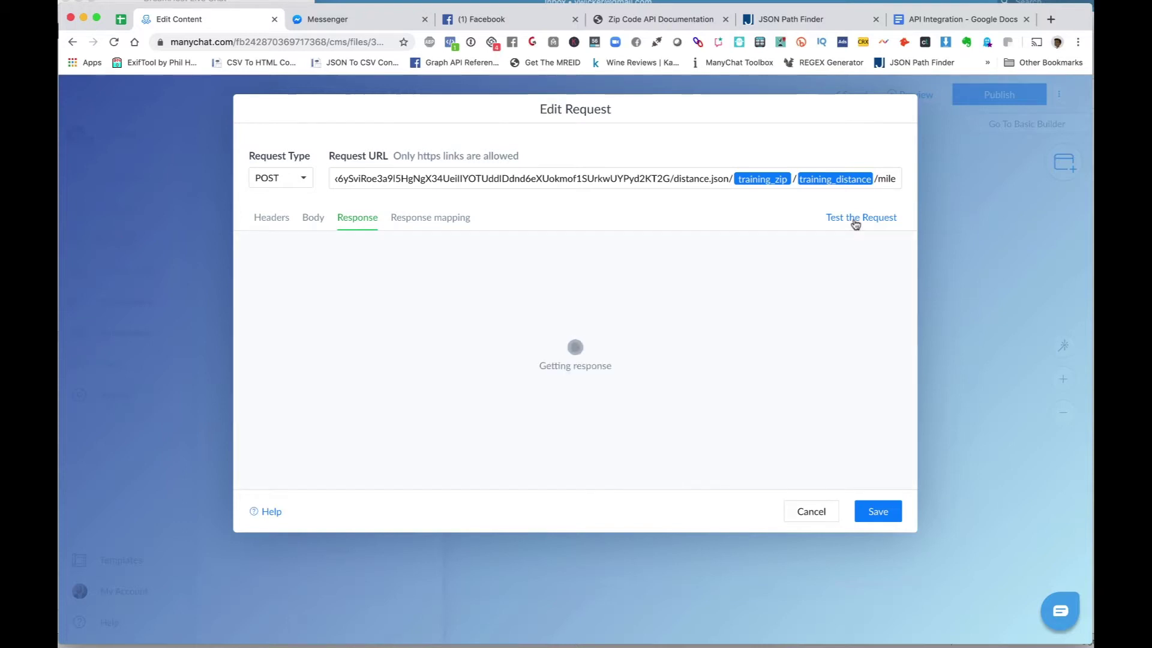
pyautogui.click(427, 220)
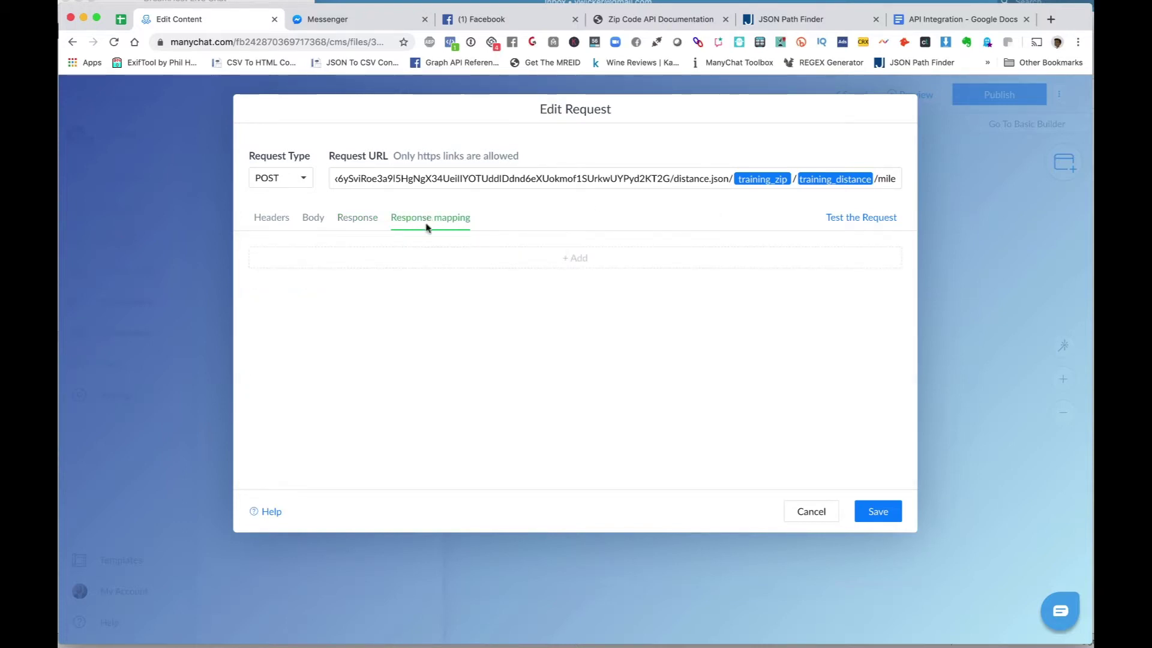
# Add an empty response mapping row and swap training_distance in the URL for training_dest_zip
pyautogui.click(511, 257)
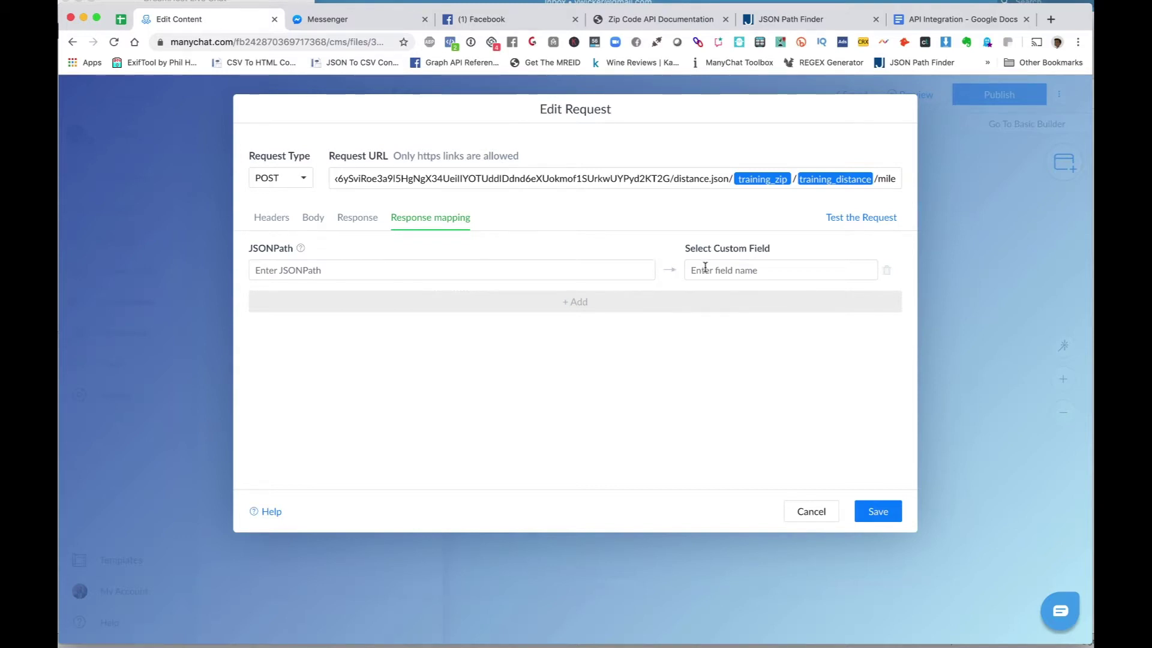
pyautogui.click(878, 178)
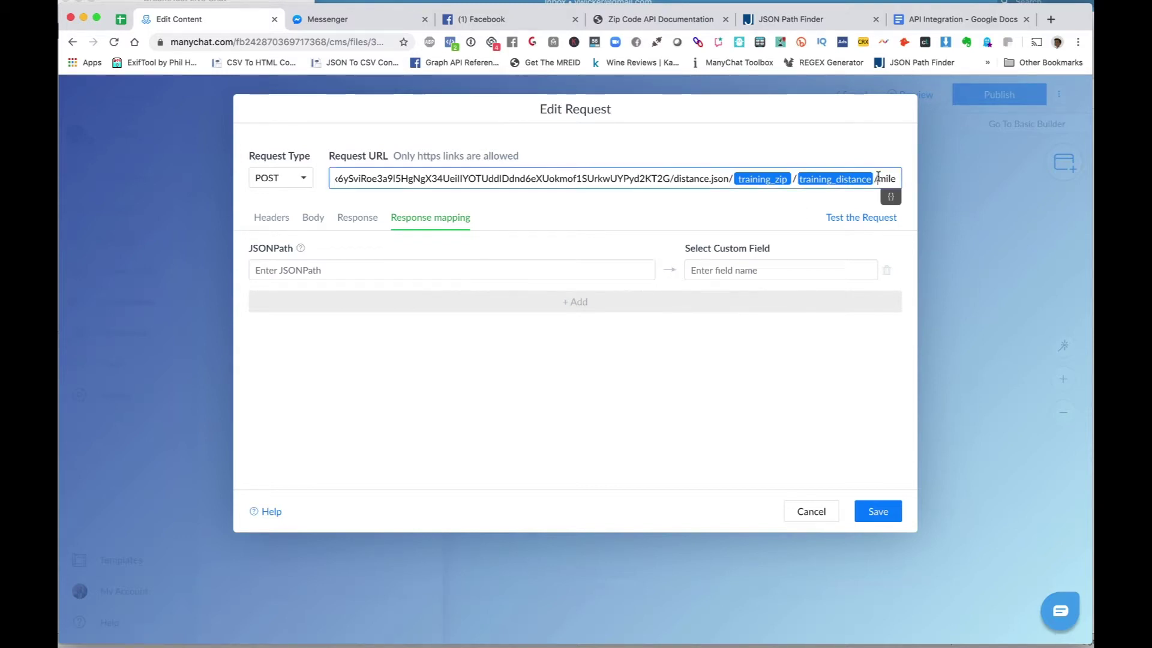
pyautogui.press('BackSpace')
pyautogui.press('BackSpace')
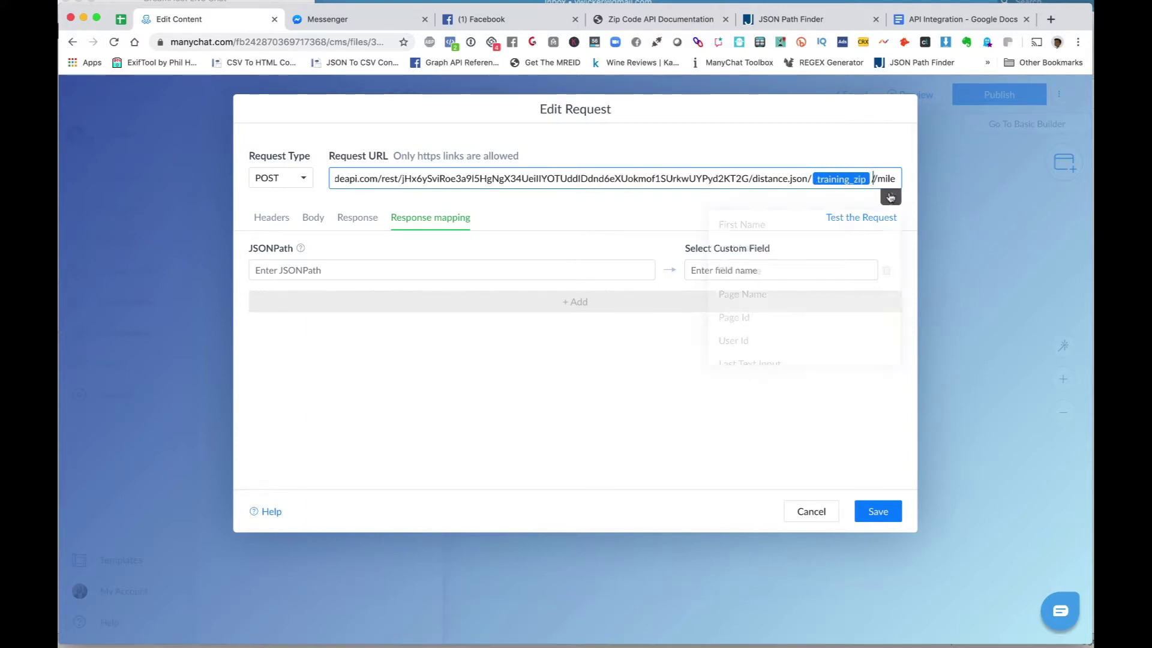
pyautogui.click(891, 198)
pyautogui.scroll(-5, 819, 258)
pyautogui.scroll(-12, 819, 260)
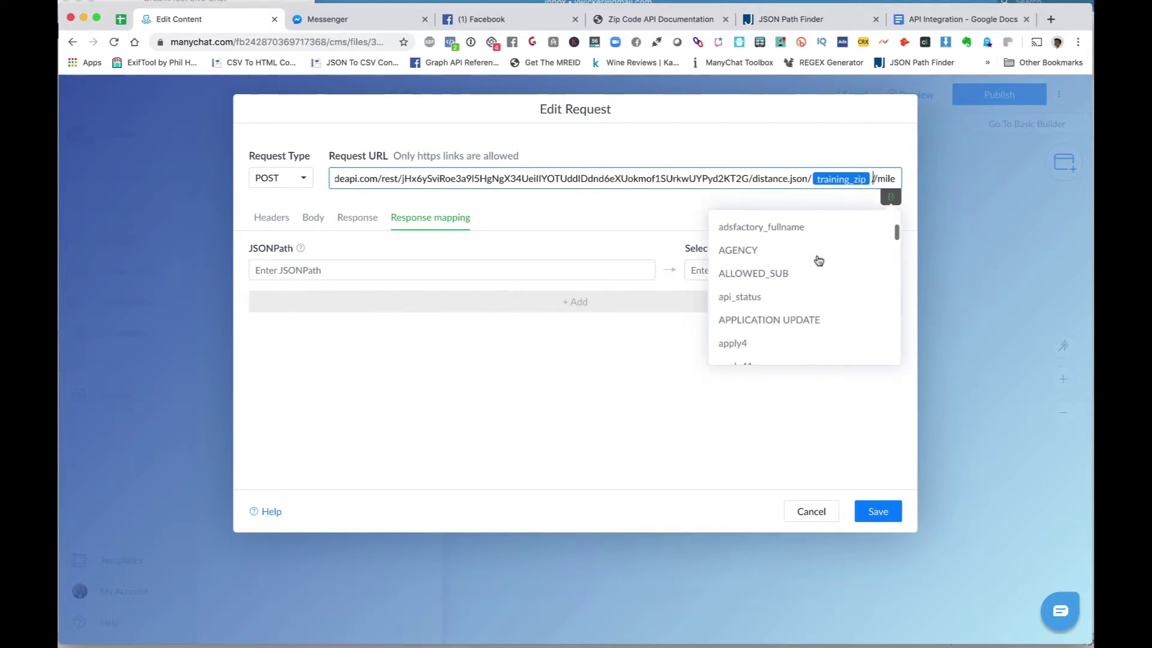
pyautogui.scroll(-12, 819, 260)
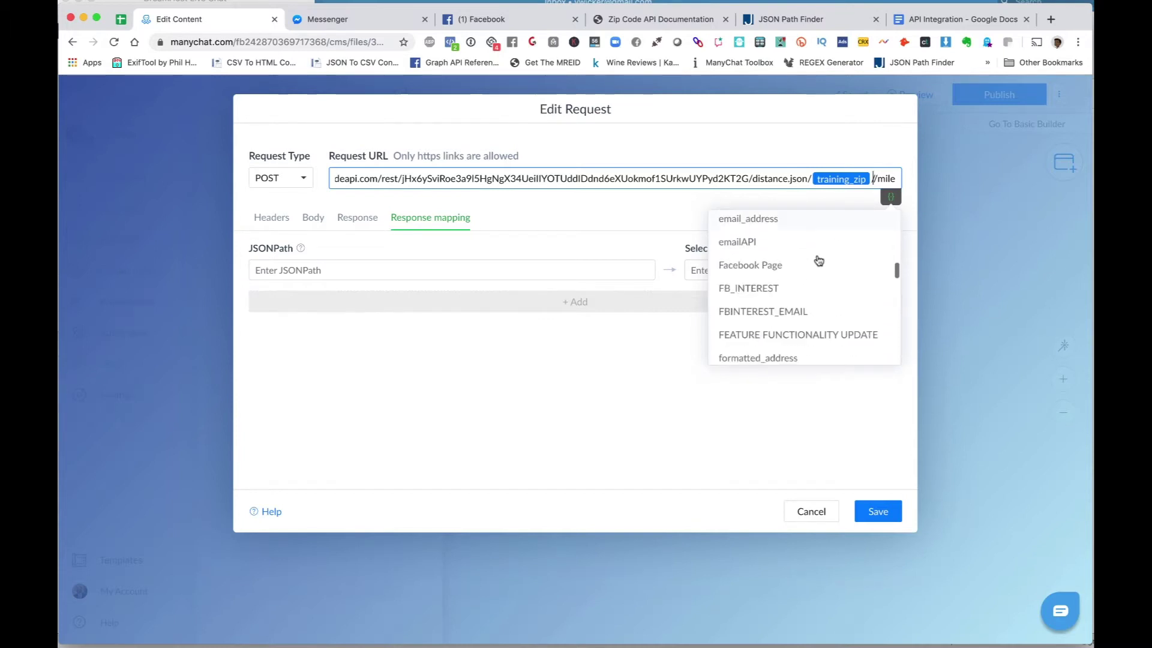
pyautogui.scroll(-12, 819, 260)
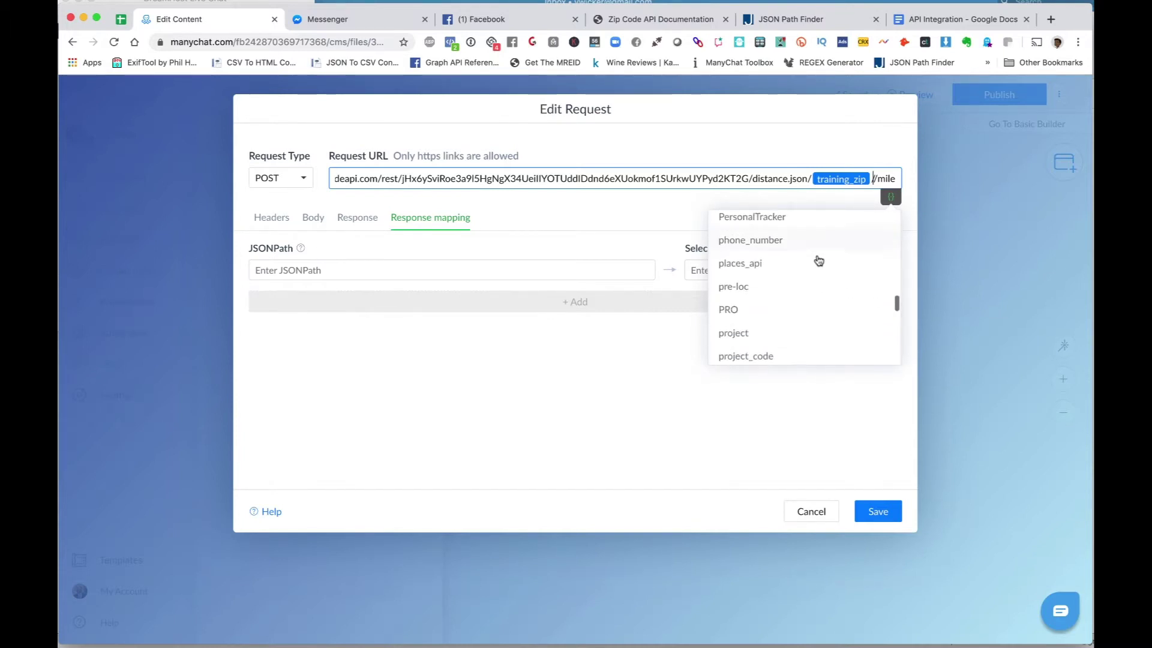
pyautogui.scroll(-6, 819, 260)
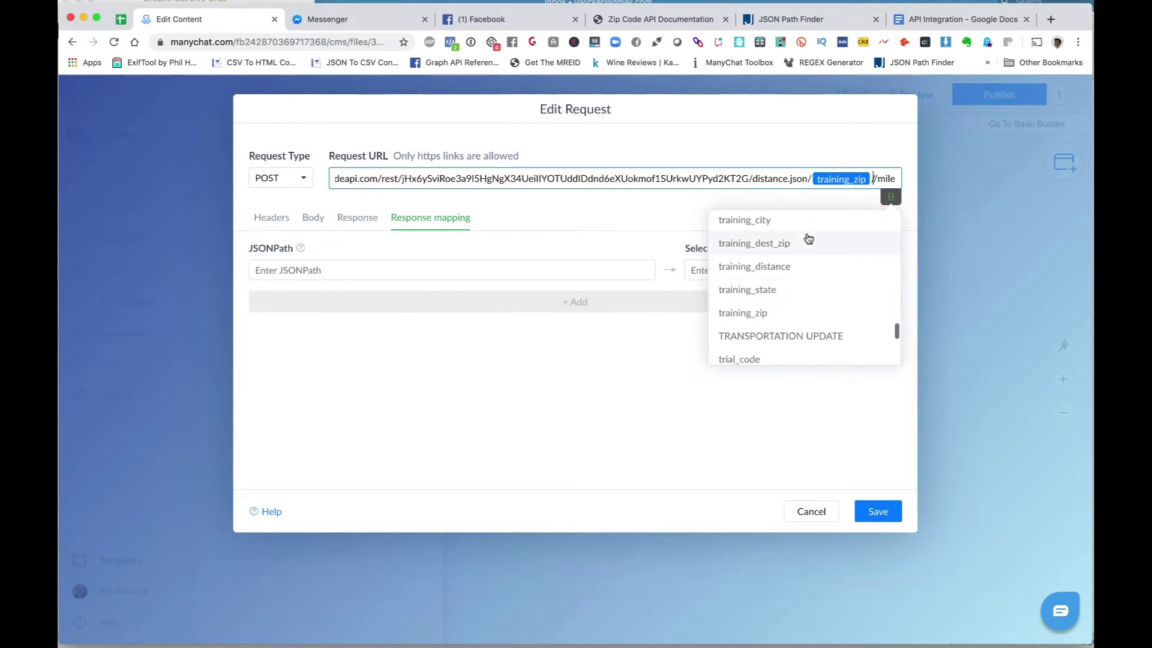
pyautogui.click(804, 242)
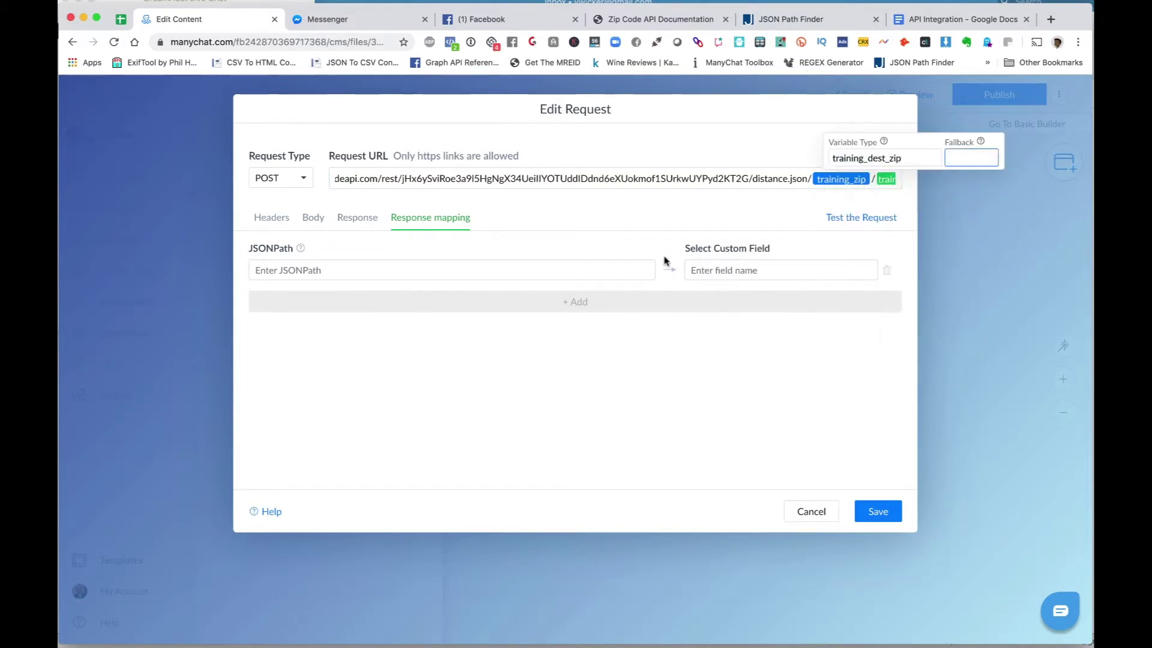
pyautogui.click(436, 270)
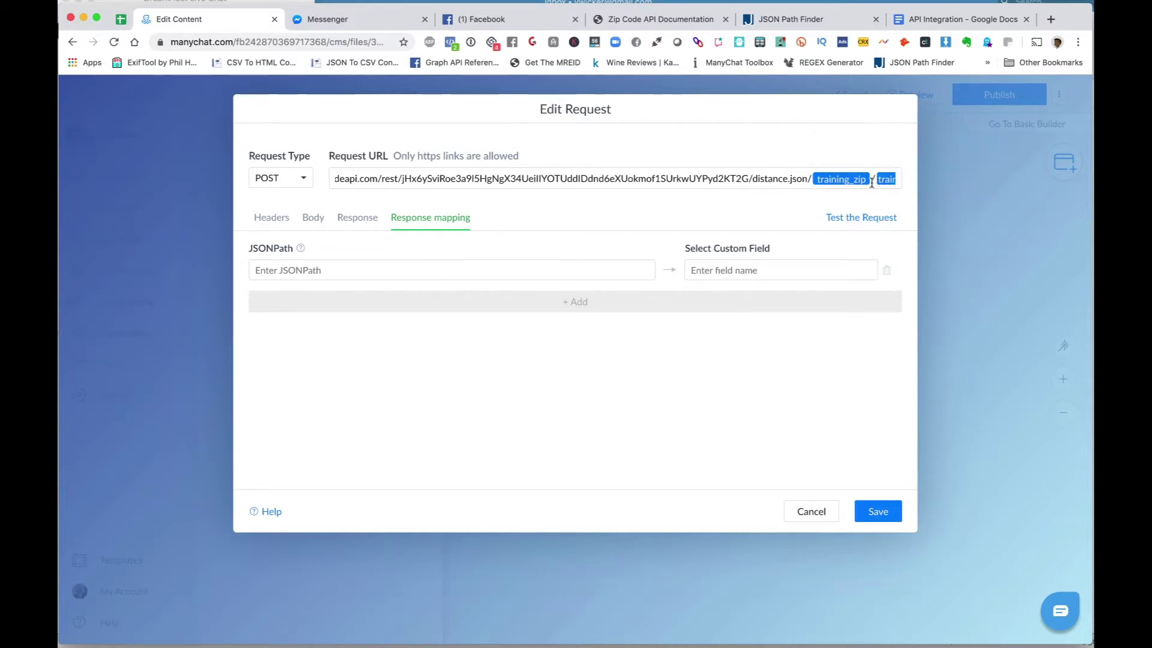
pyautogui.hscroll(3, 816, 180)
pyautogui.click(878, 179)
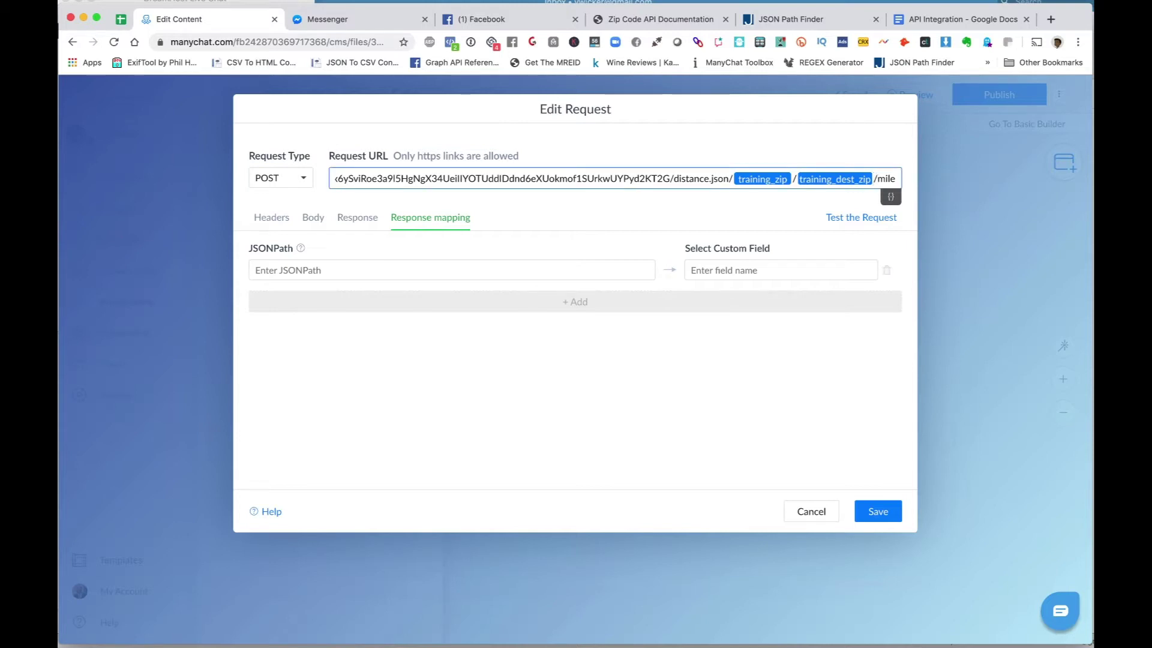
# Paste the sample distance JSON response into JSON Path Finder to get the path x.distance
pyautogui.click(775, 20)
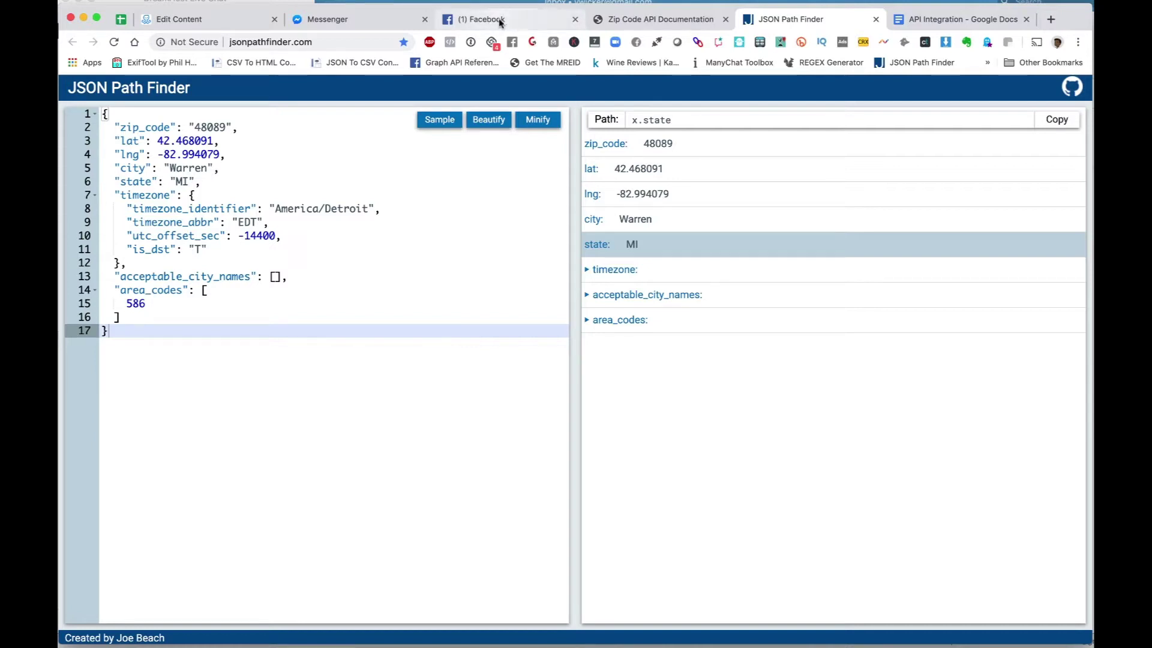
pyautogui.click(667, 21)
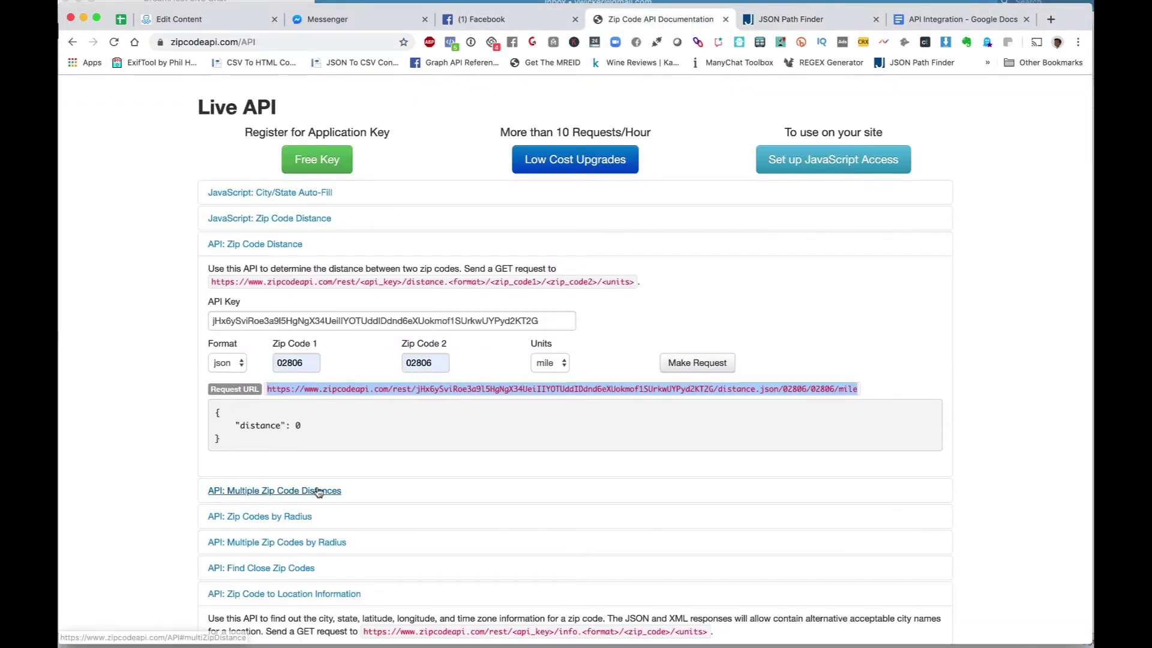
pyautogui.scroll(-2, 336, 498)
pyautogui.scroll(-1, 337, 504)
pyautogui.click(222, 373)
pyautogui.moveTo(222, 373)
pyautogui.mouseDown()
pyautogui.moveTo(210, 325)
pyautogui.moveTo(222, 372)
pyautogui.mouseUp()
pyautogui.press('super+c')
pyautogui.click(237, 353)
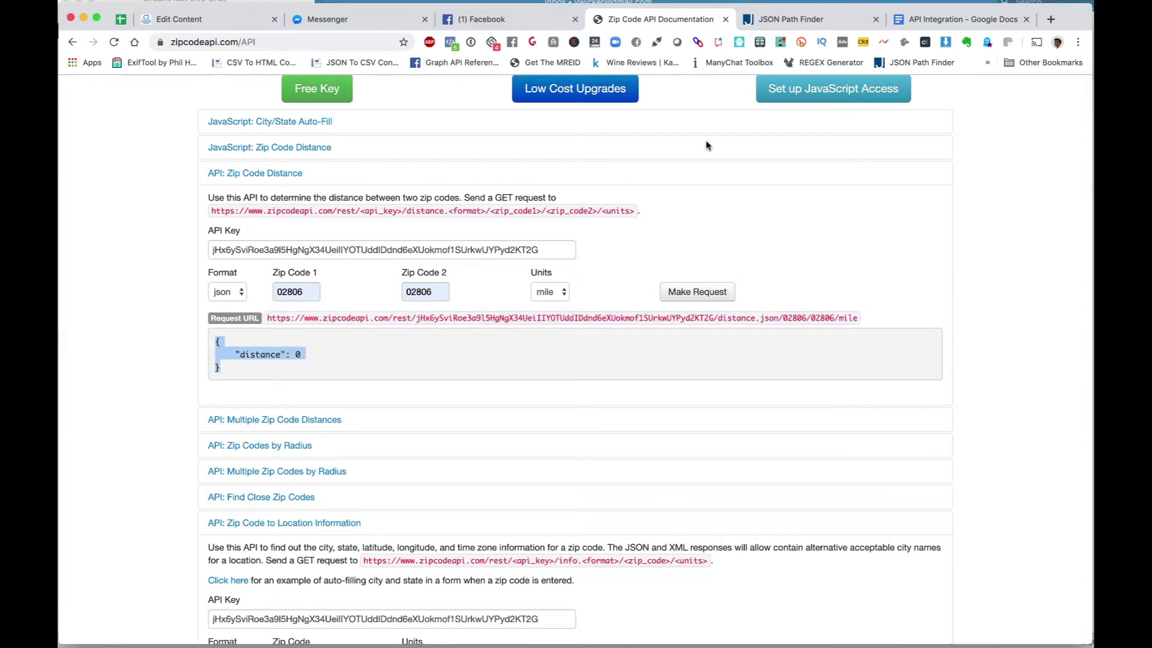
pyautogui.click(789, 20)
pyautogui.moveTo(126, 336); pyautogui.dragTo(462, 105)
pyautogui.press('super+v')
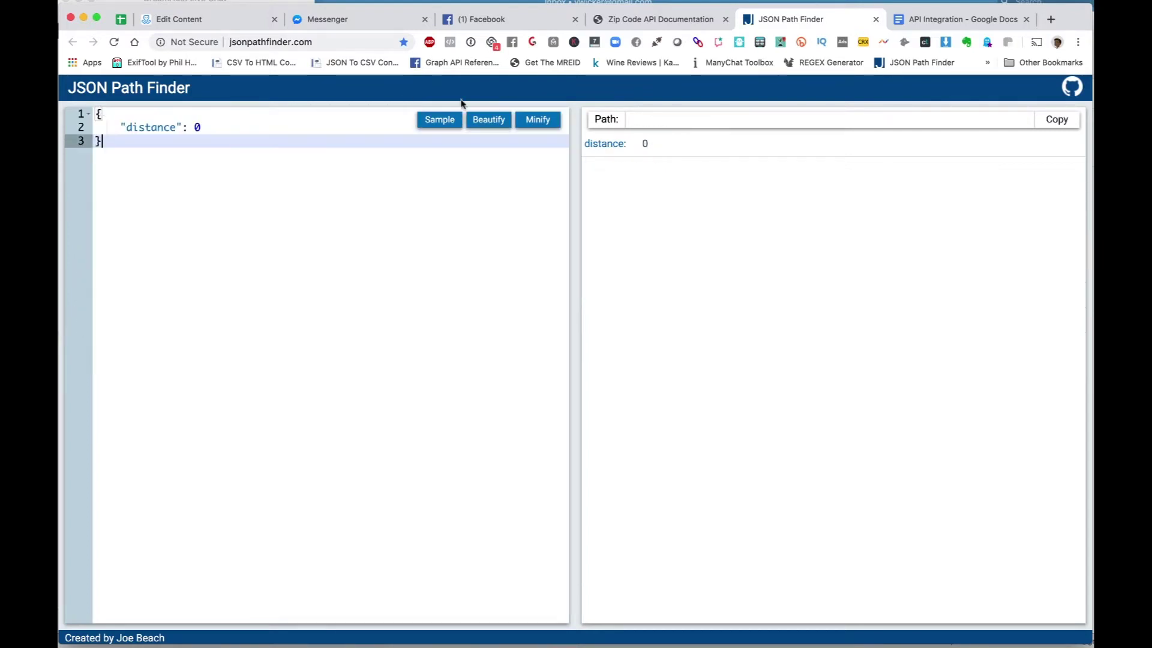
pyautogui.click(596, 146)
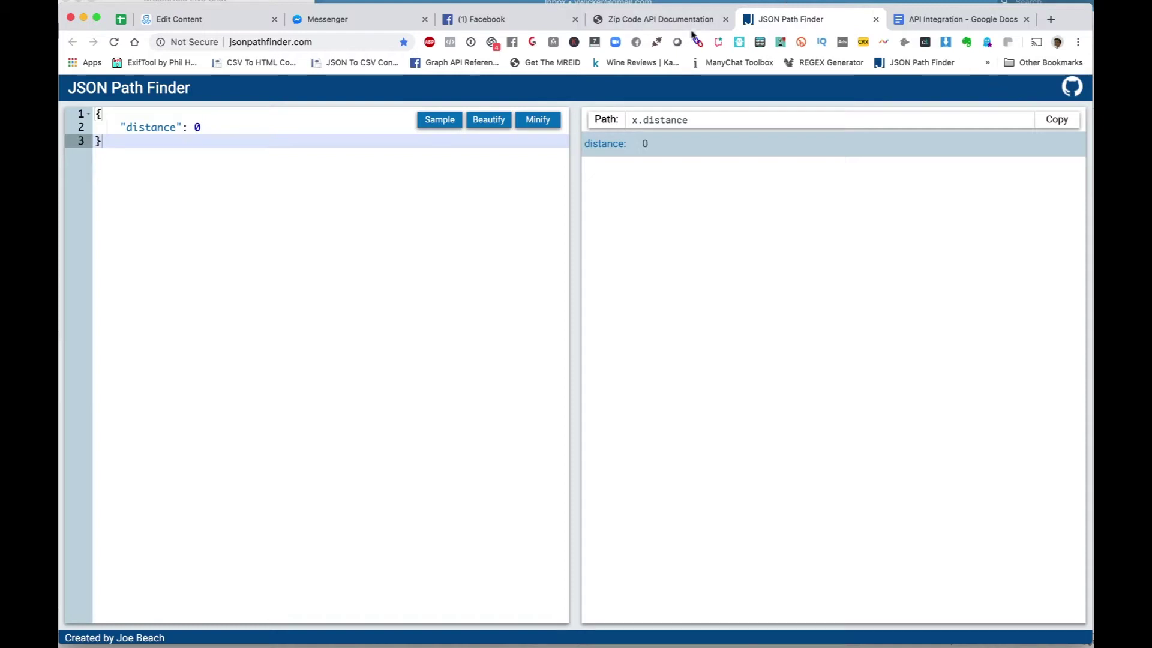
pyautogui.click(212, 21)
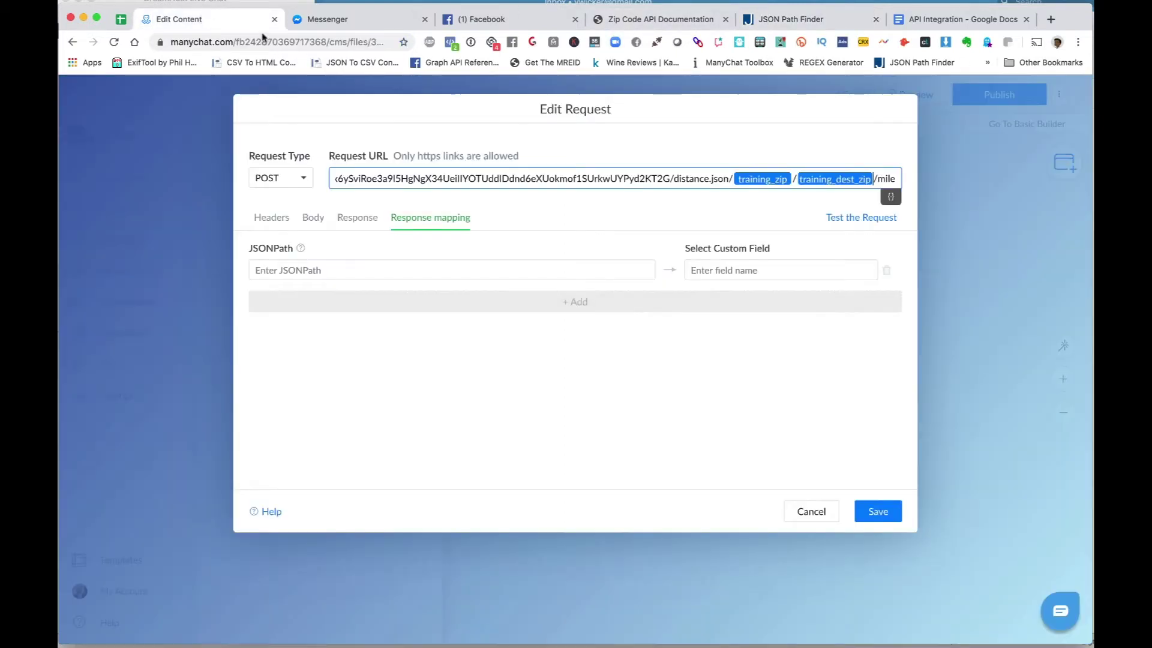
# Map JSONPath $.distance to the training_distance custom field and save the request
pyautogui.click(431, 264)
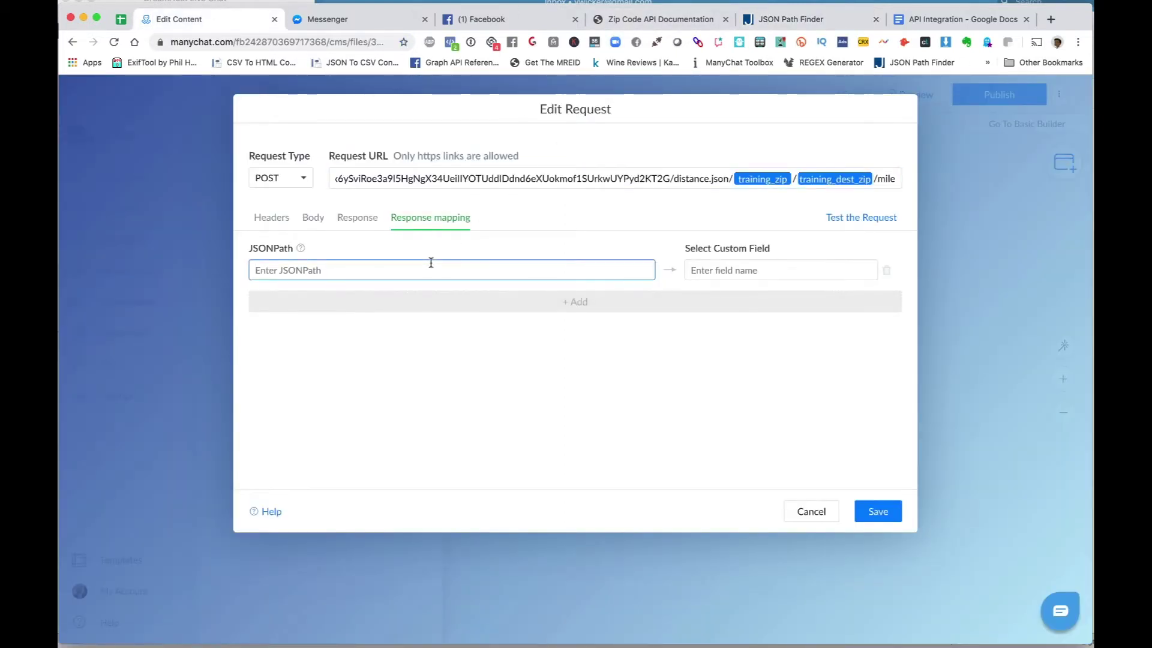
pyautogui.write('$.distance')
pyautogui.click(783, 271)
pyautogui.write('tra')
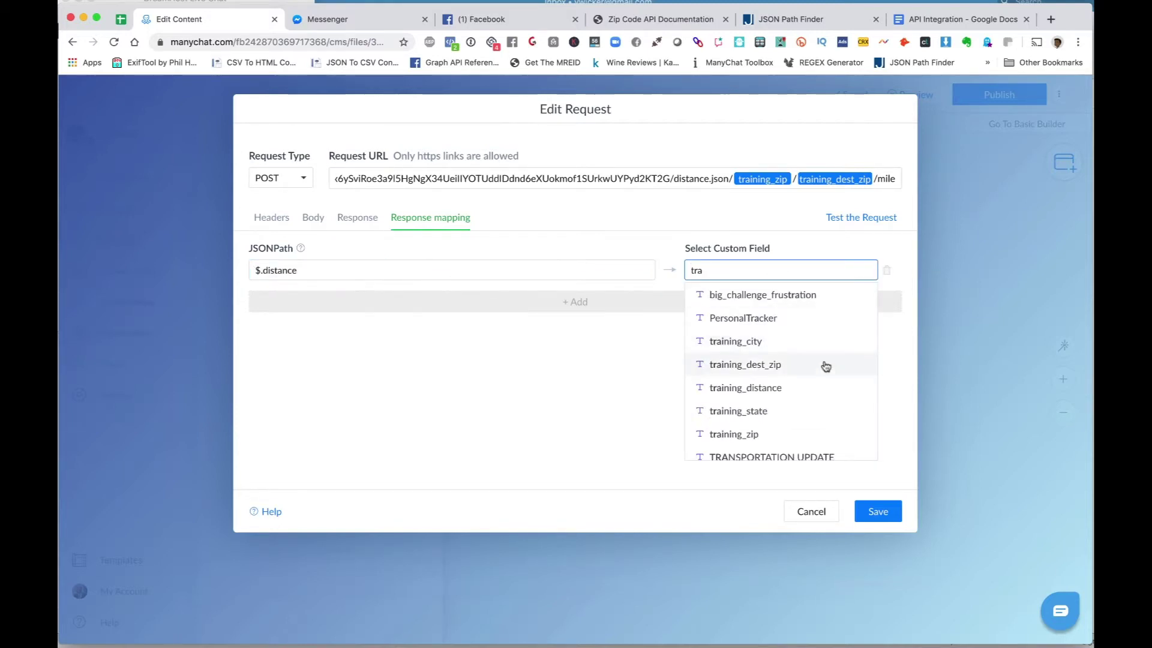
pyautogui.click(807, 389)
pyautogui.click(789, 299)
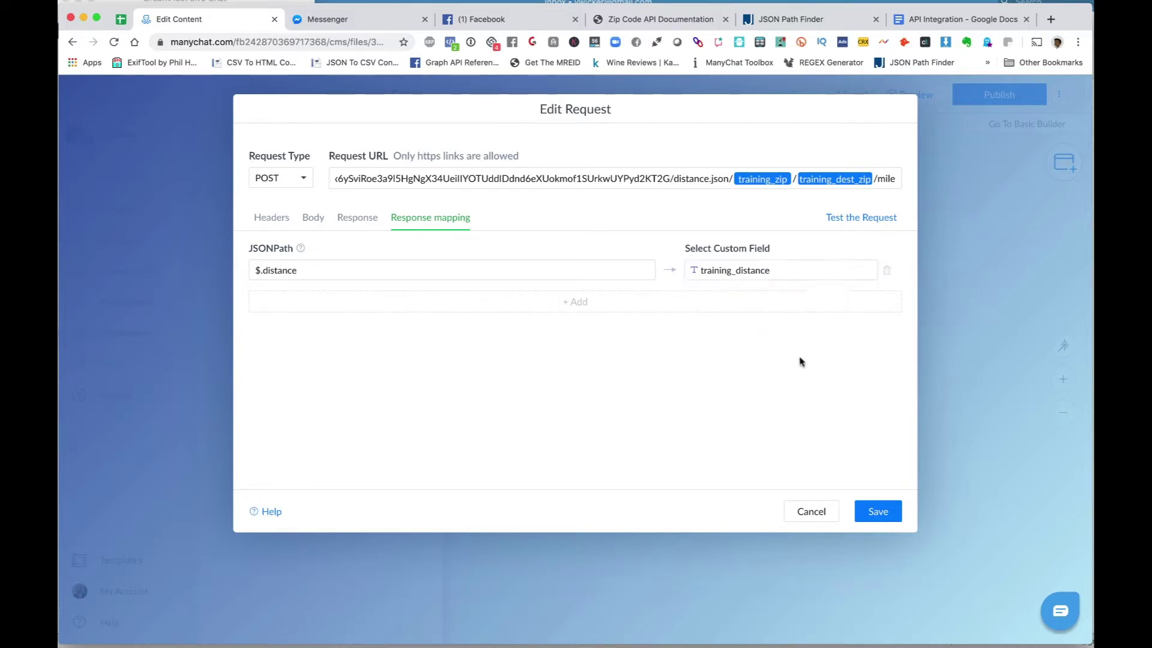
pyautogui.click(877, 514)
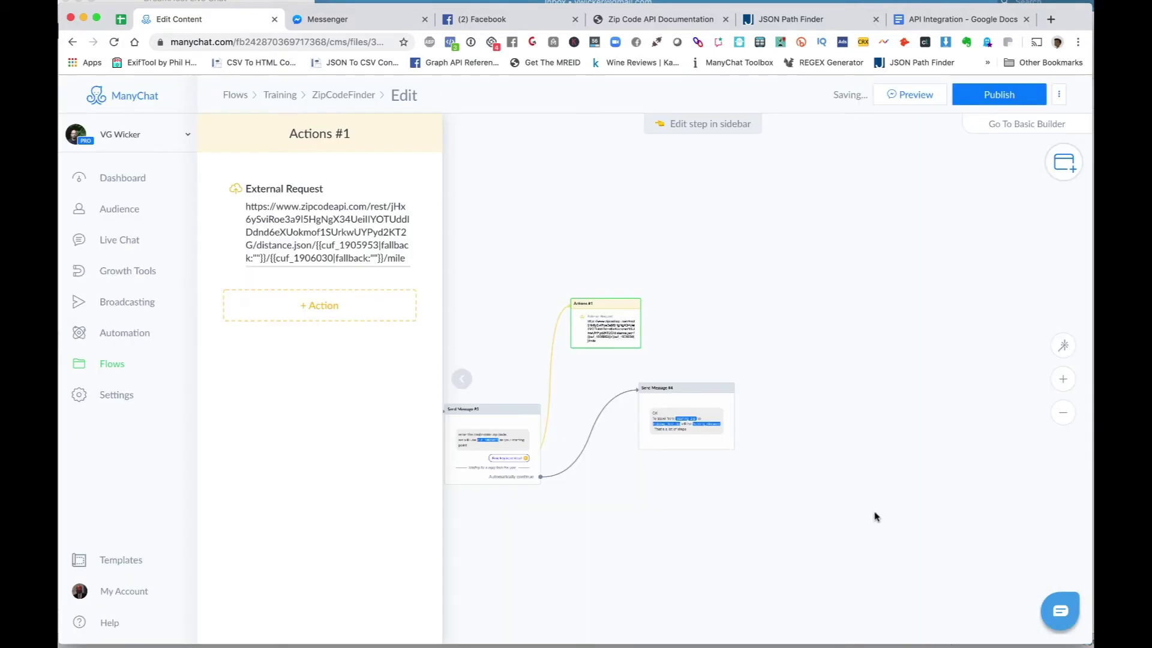
# Put a 1-second delay without typing indicator above Send Message #4's text, then send a preview
pyautogui.click(702, 405)
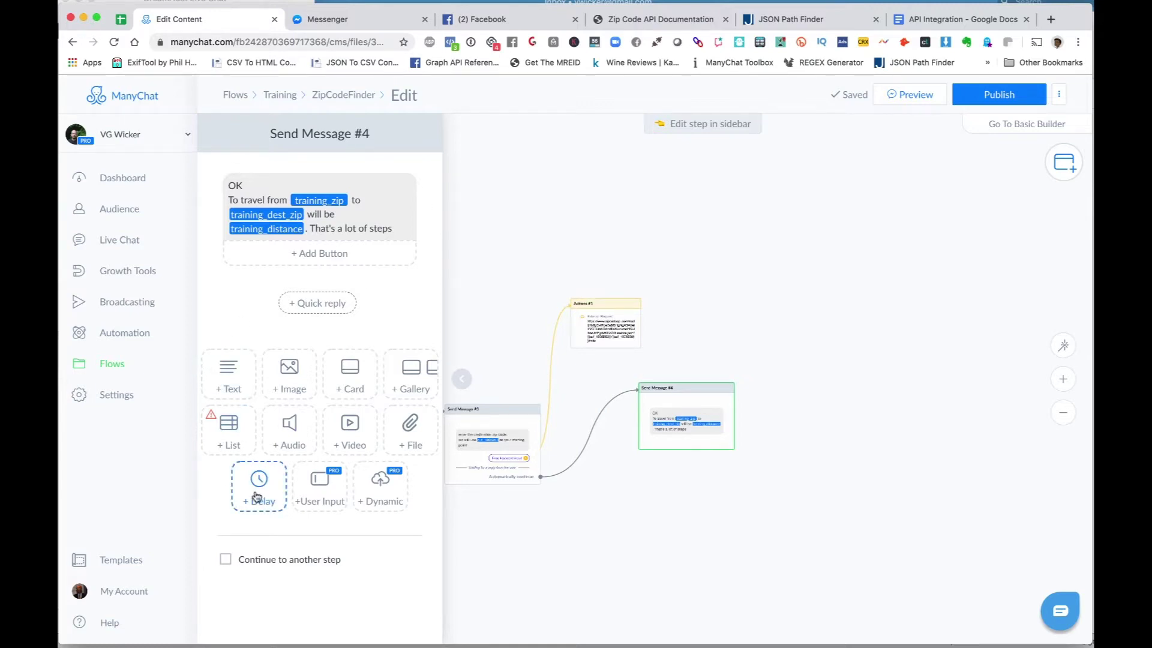
pyautogui.click(259, 486)
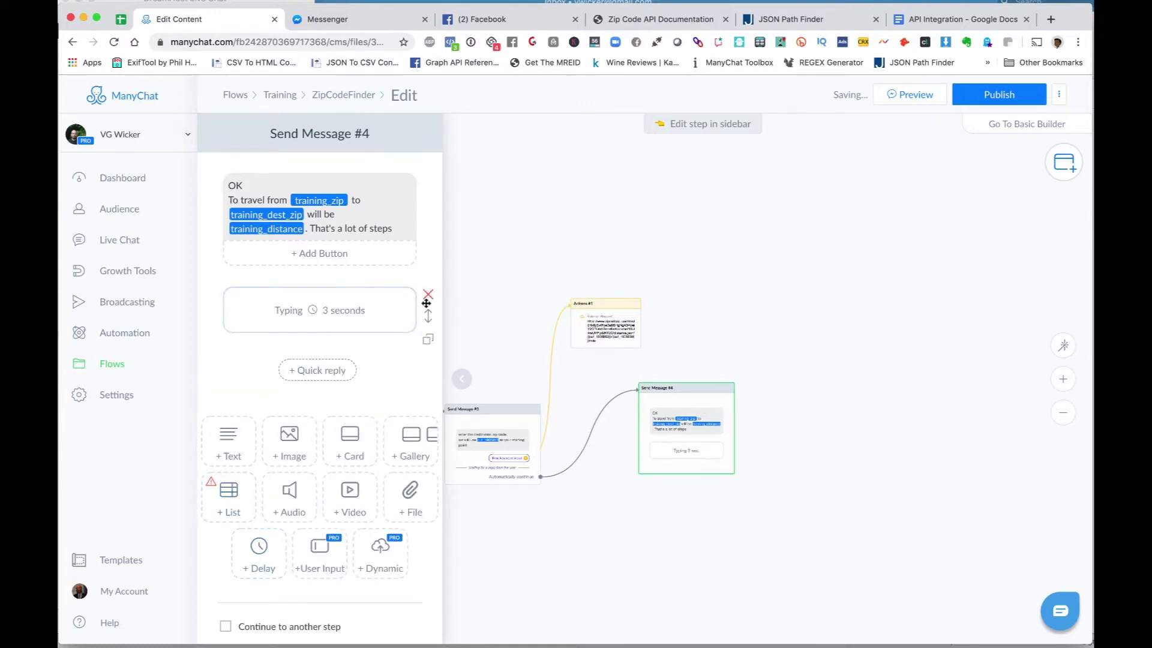
pyautogui.moveTo(428, 316); pyautogui.dragTo(428, 202)
pyautogui.click(360, 204)
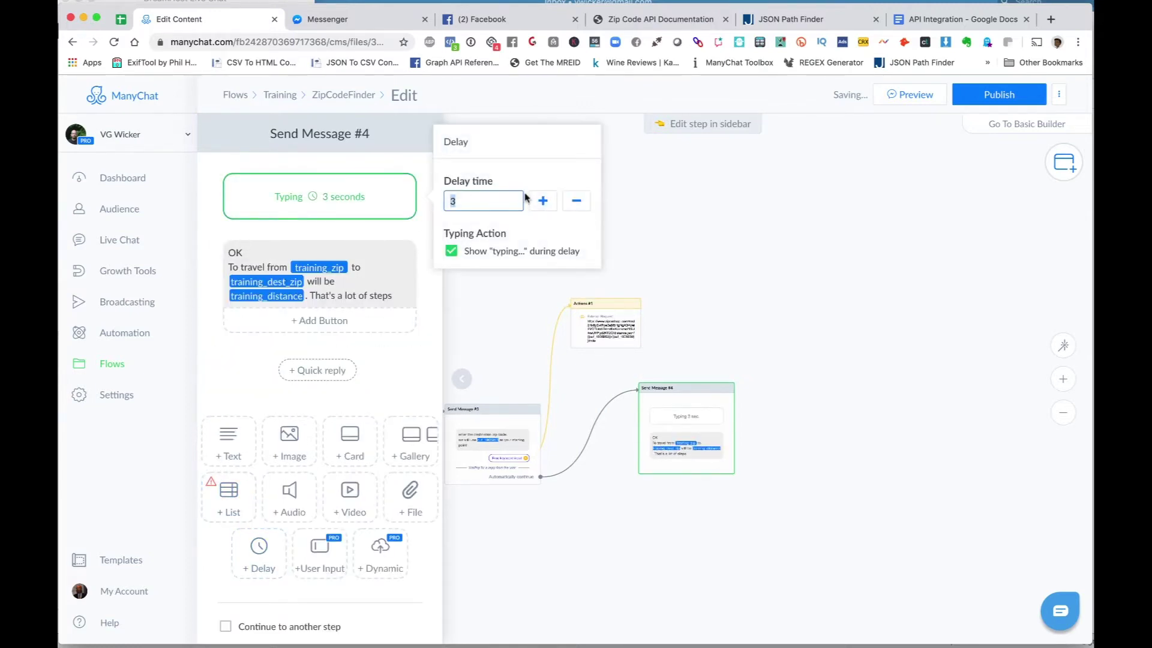
pyautogui.write('1')
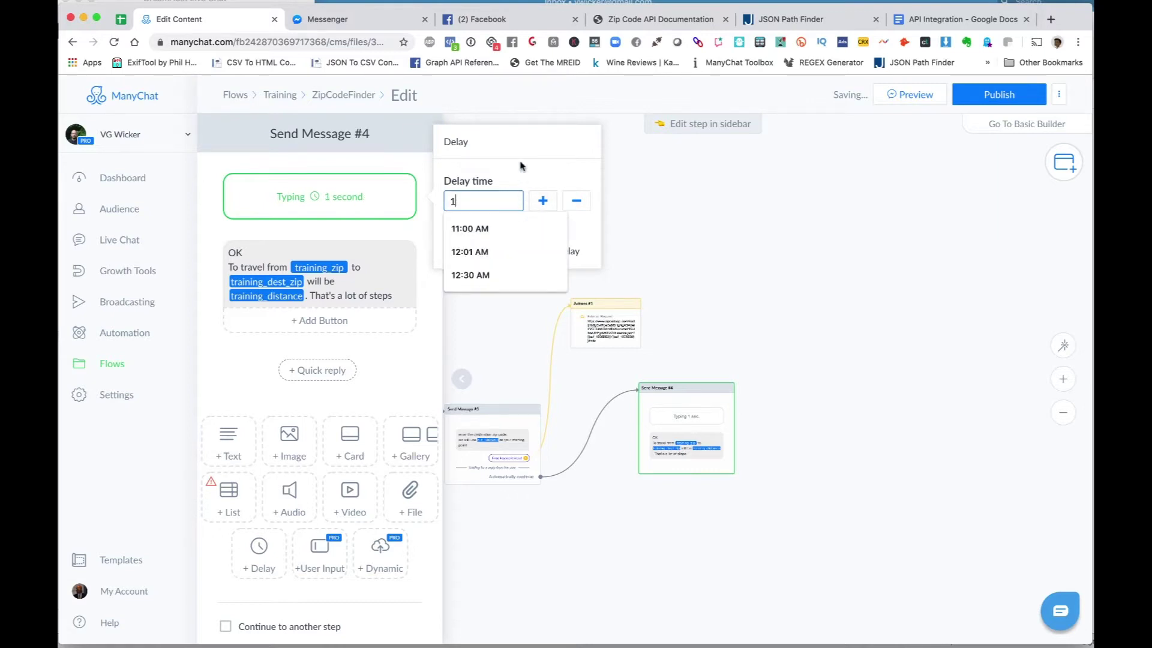
pyautogui.click(520, 167)
pyautogui.click(451, 251)
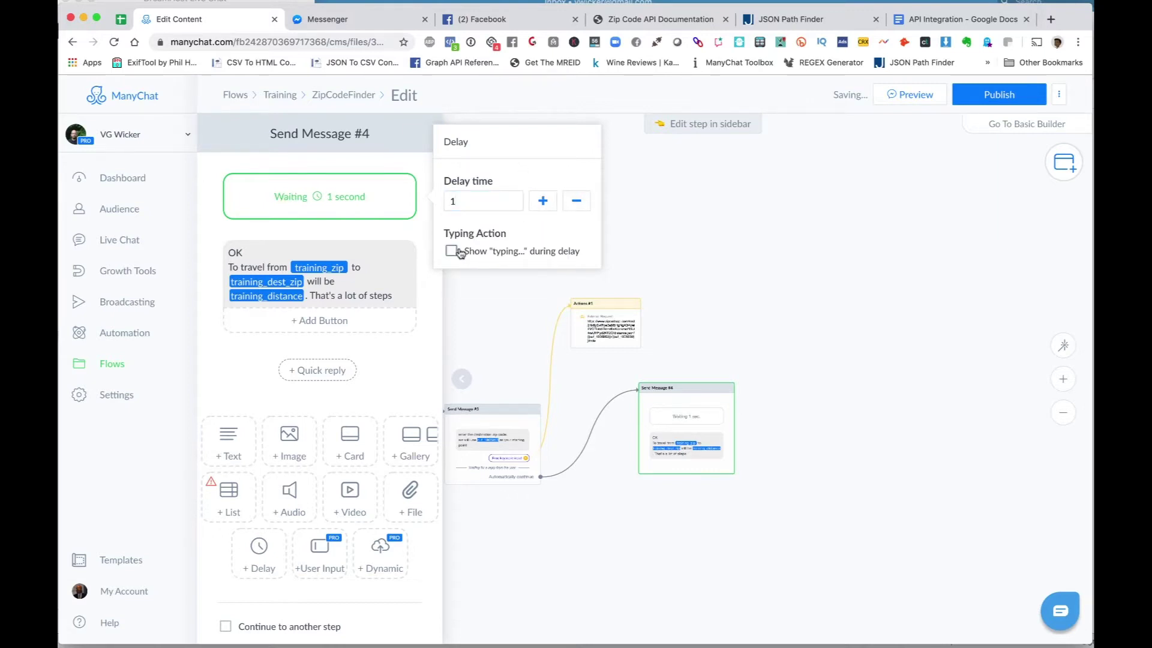
pyautogui.click(721, 252)
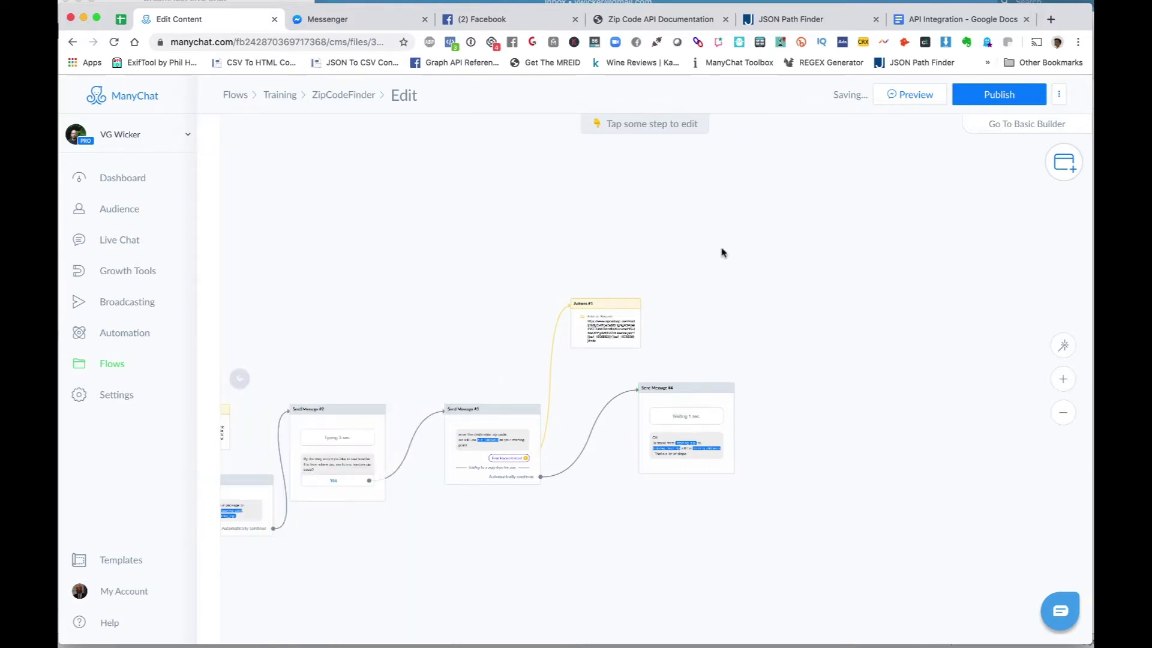
pyautogui.click(900, 101)
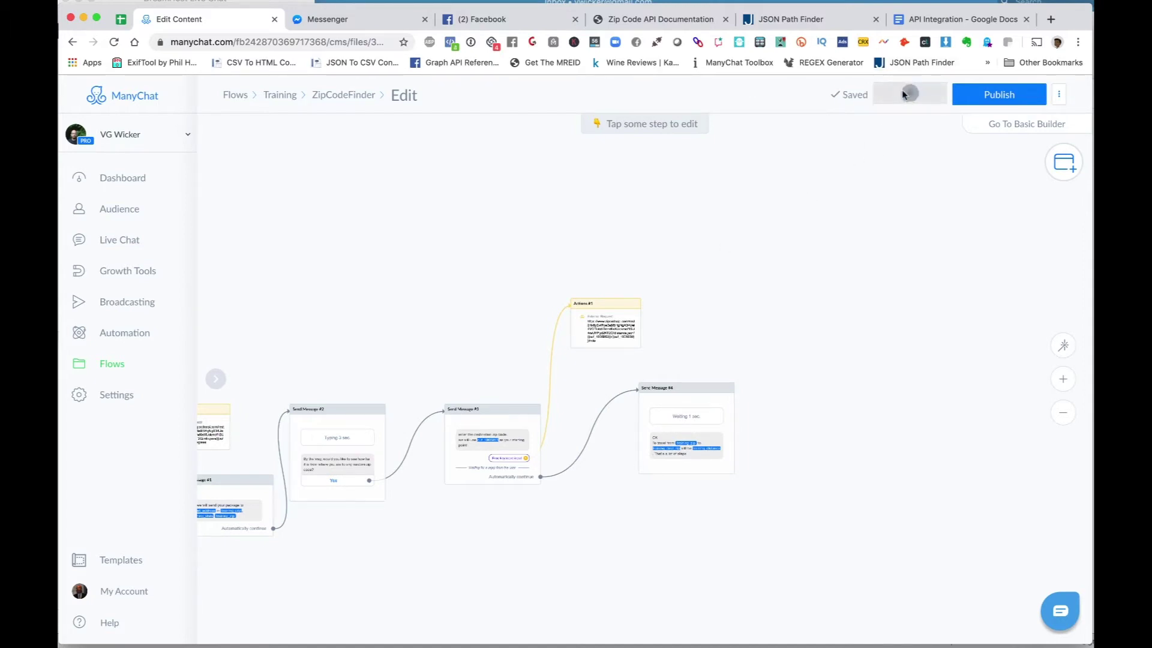
# In the Messenger test chat, answer the bot with a street address and zip code 94109
pyautogui.click(351, 19)
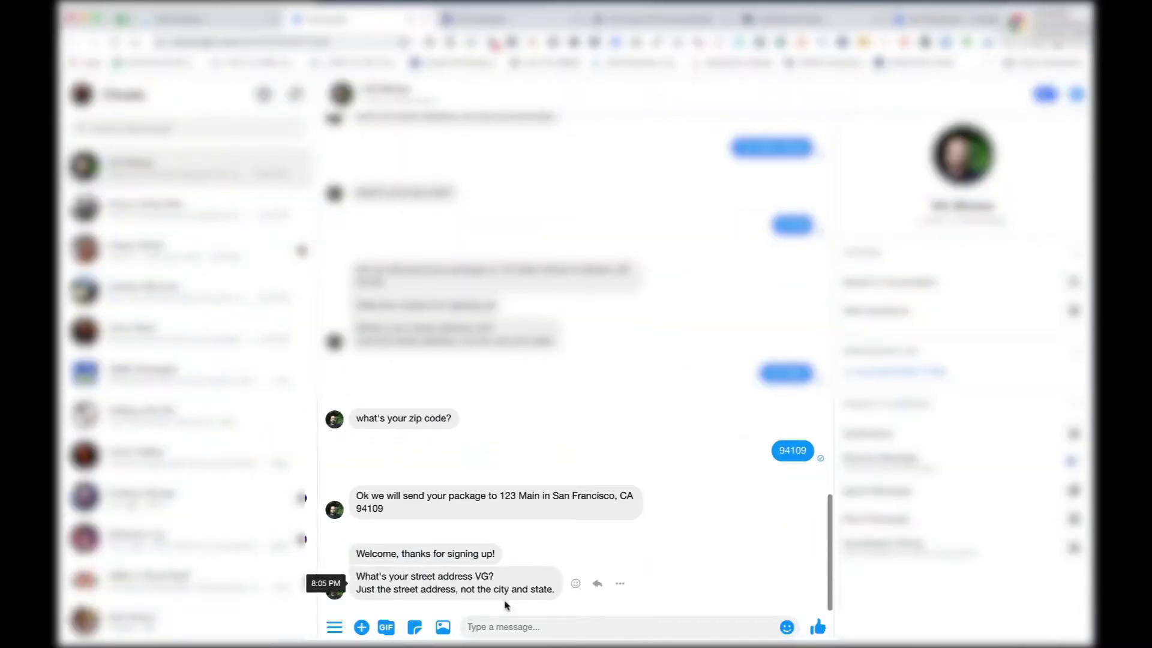
pyautogui.write('123')
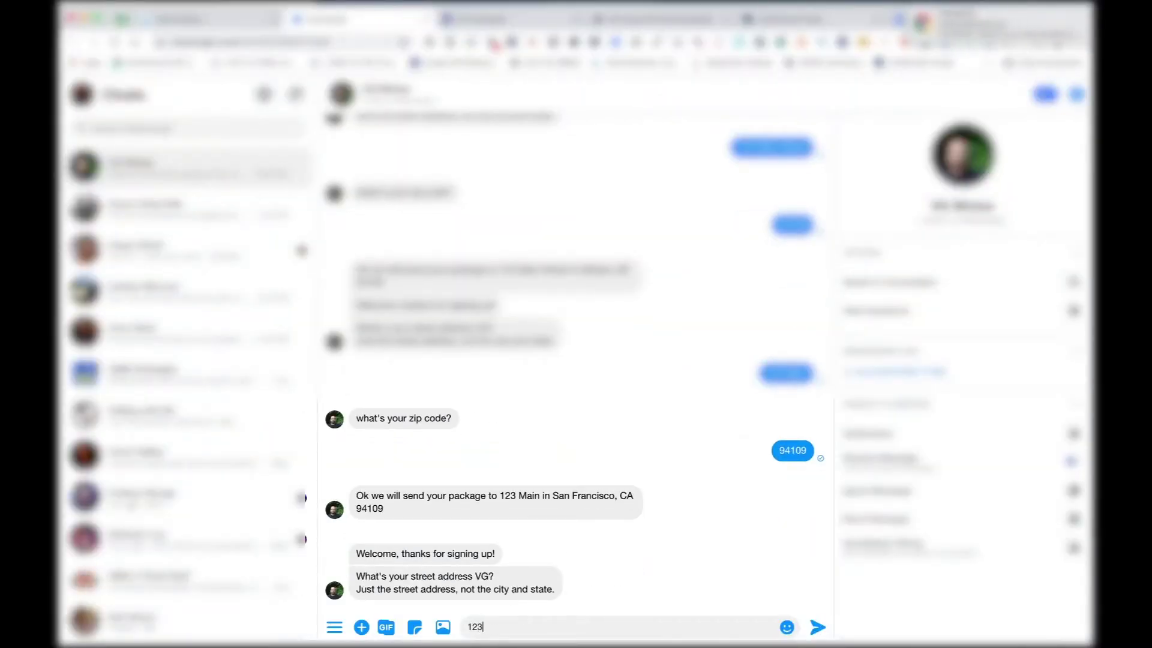
pyautogui.write(' Maple Avenue')
pyautogui.press('Return')
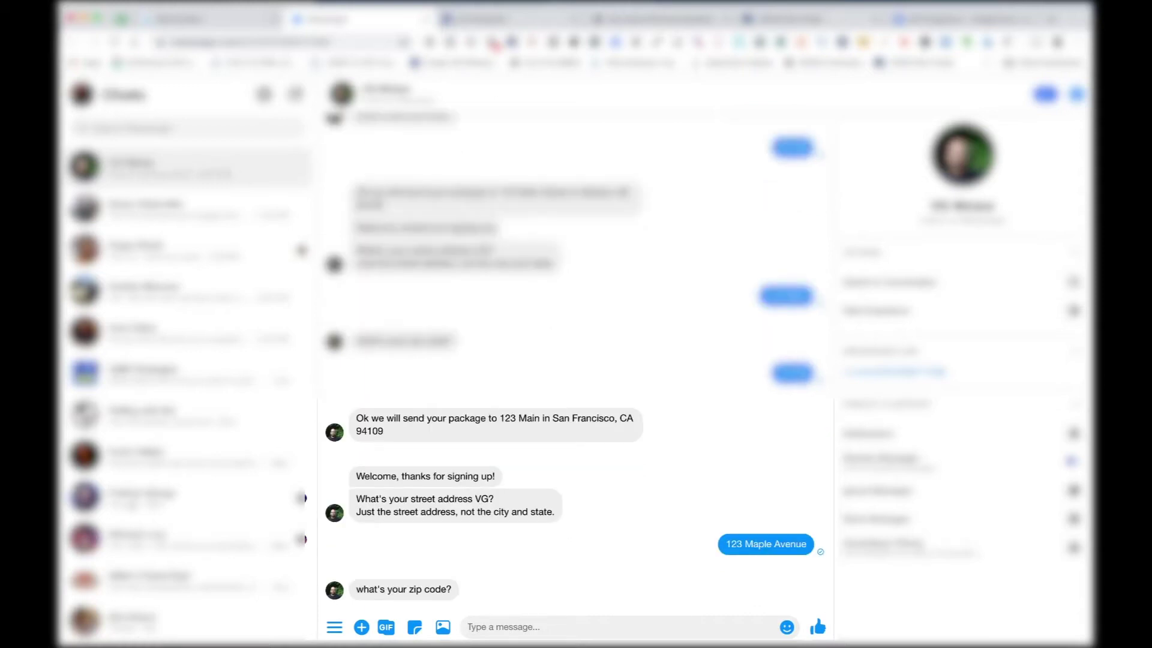
pyautogui.write('94109')
pyautogui.press('Return')
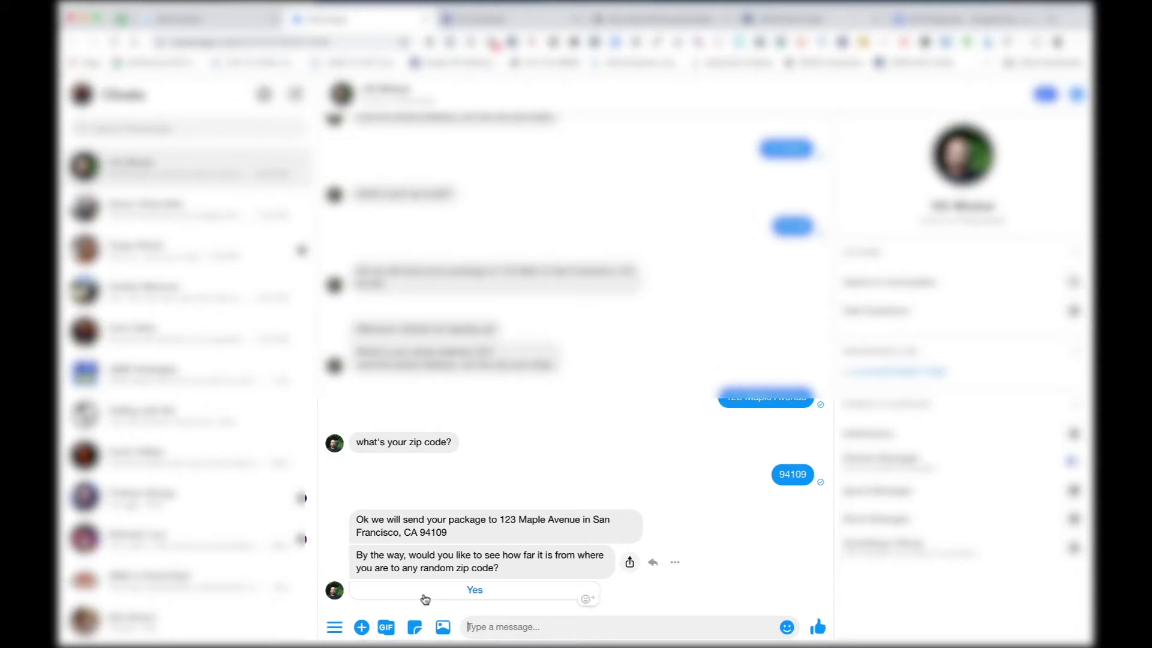
# Accept the distance check and send destination zip 30307; the bot replies 2138.104 with no units
pyautogui.click(442, 591)
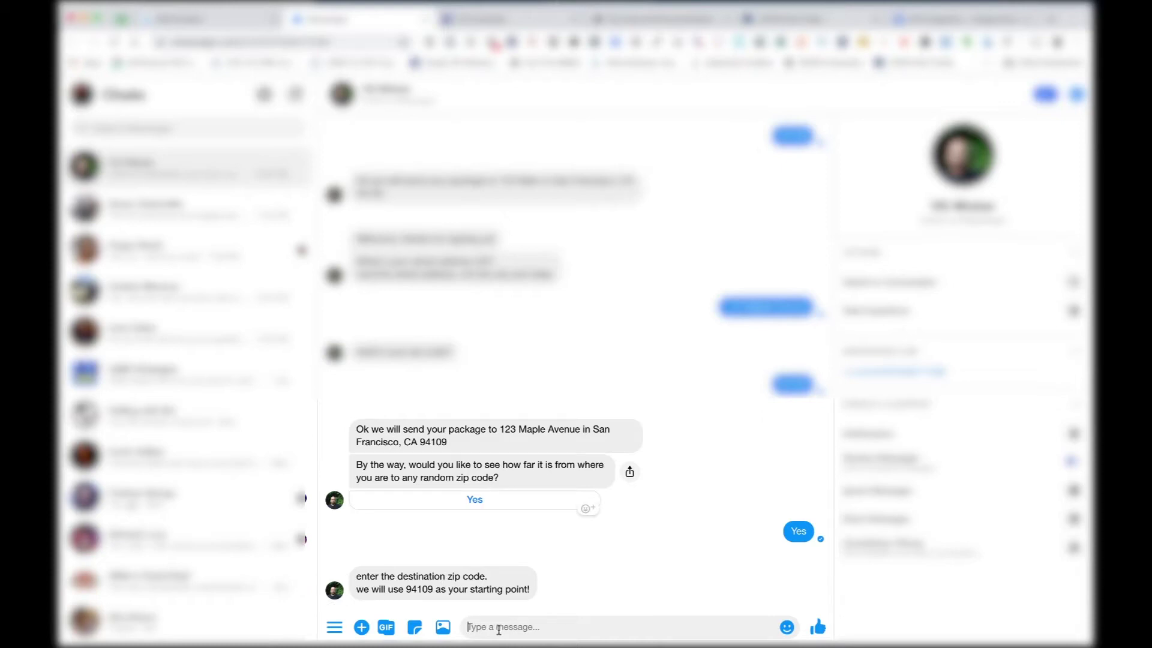
pyautogui.write('30307')
pyautogui.press('Return')
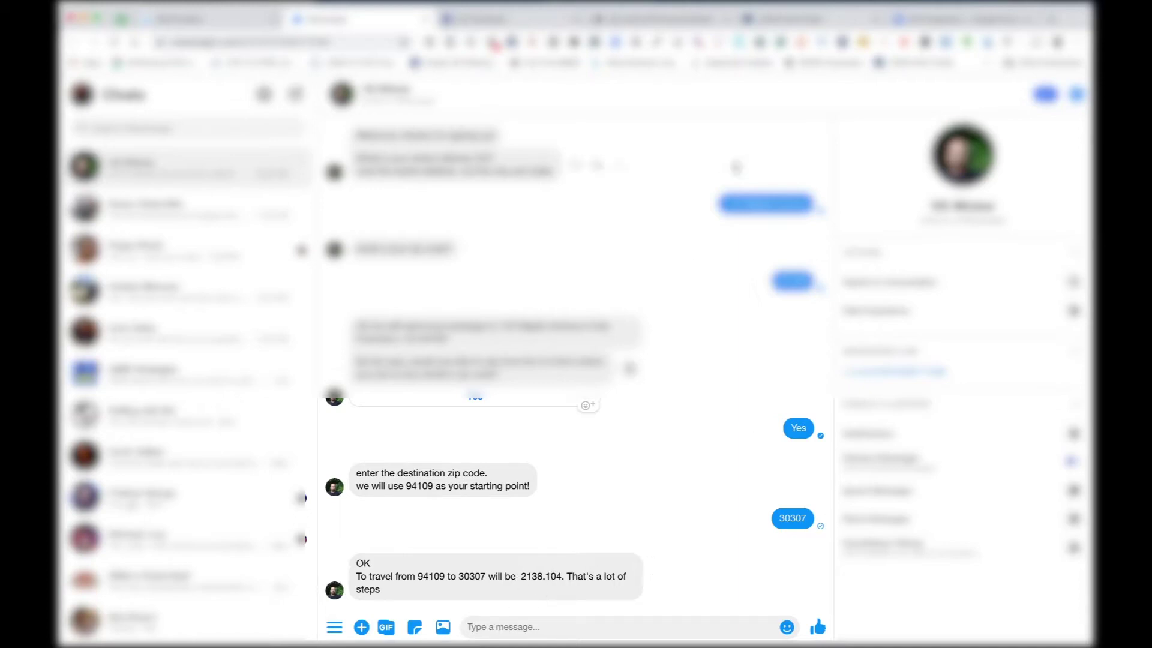
pyautogui.click(180, 19)
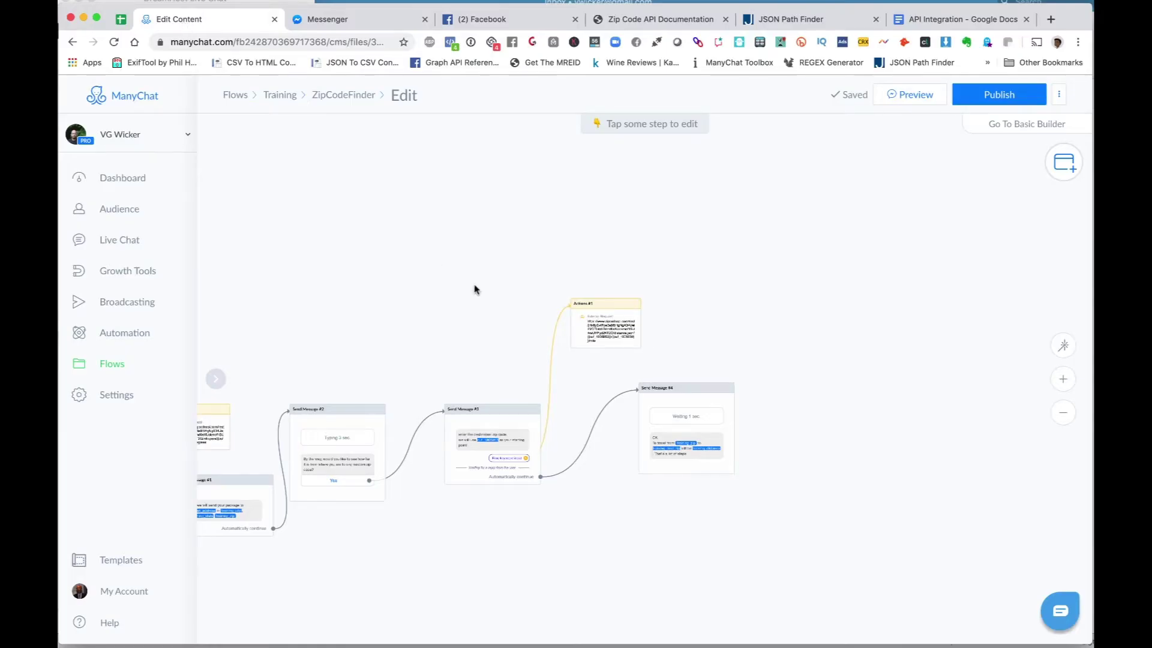
# Add 'miles' after training_distance in Send Message #4's reply and send a fresh Messenger preview
pyautogui.click(673, 443)
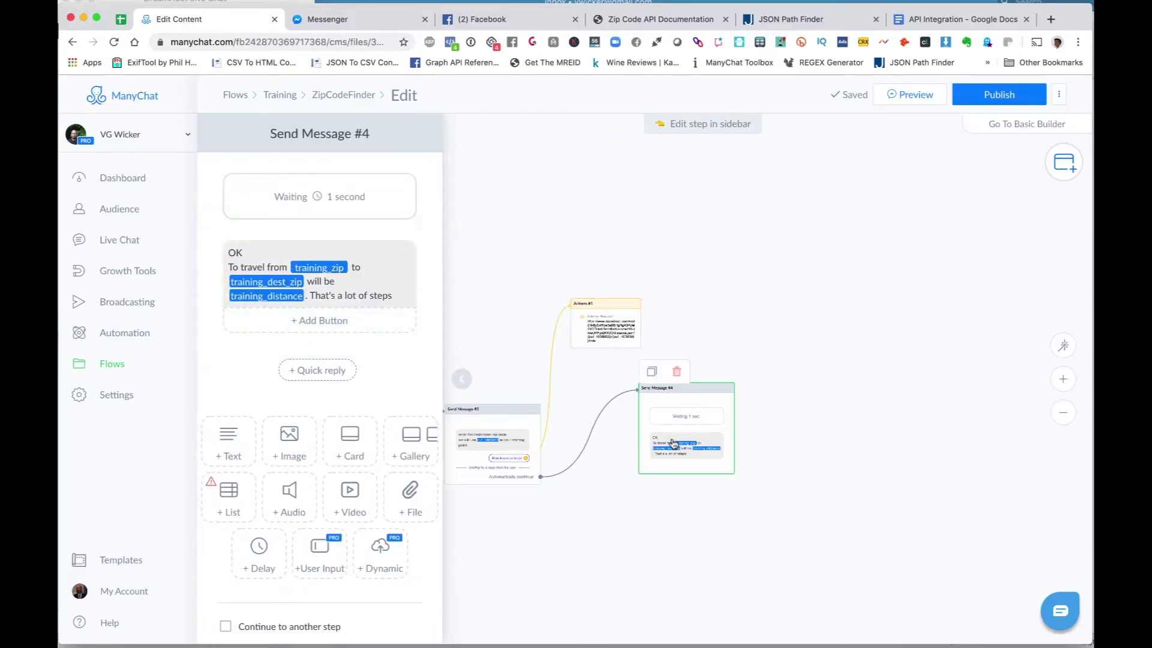
pyautogui.click(394, 299)
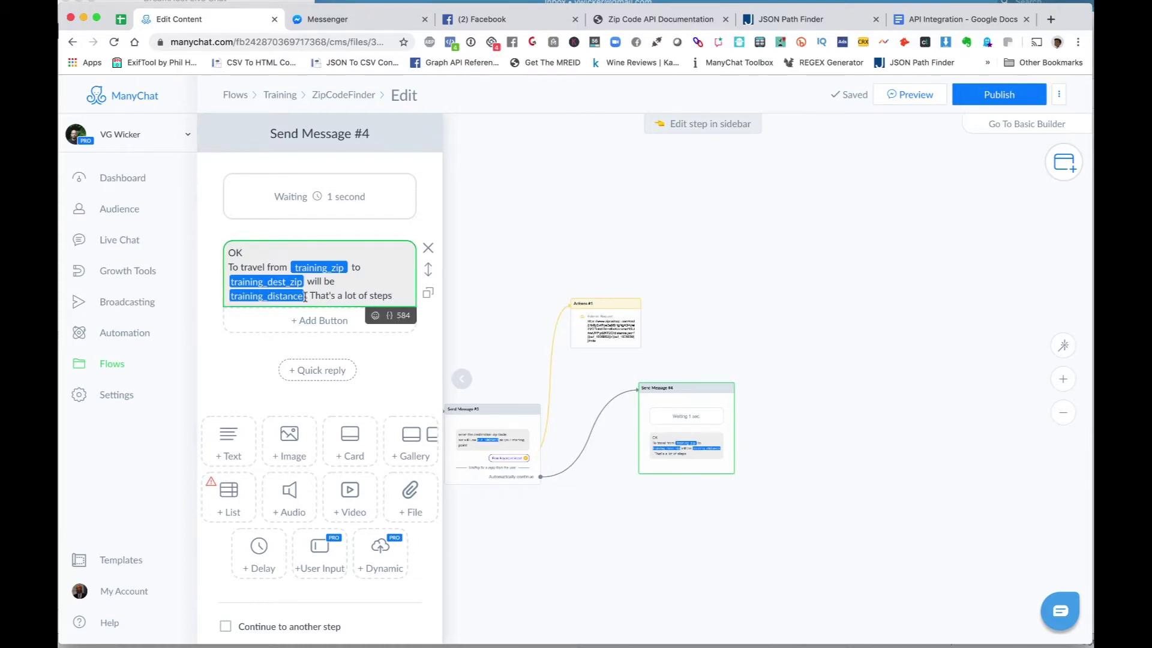
pyautogui.write('miles')
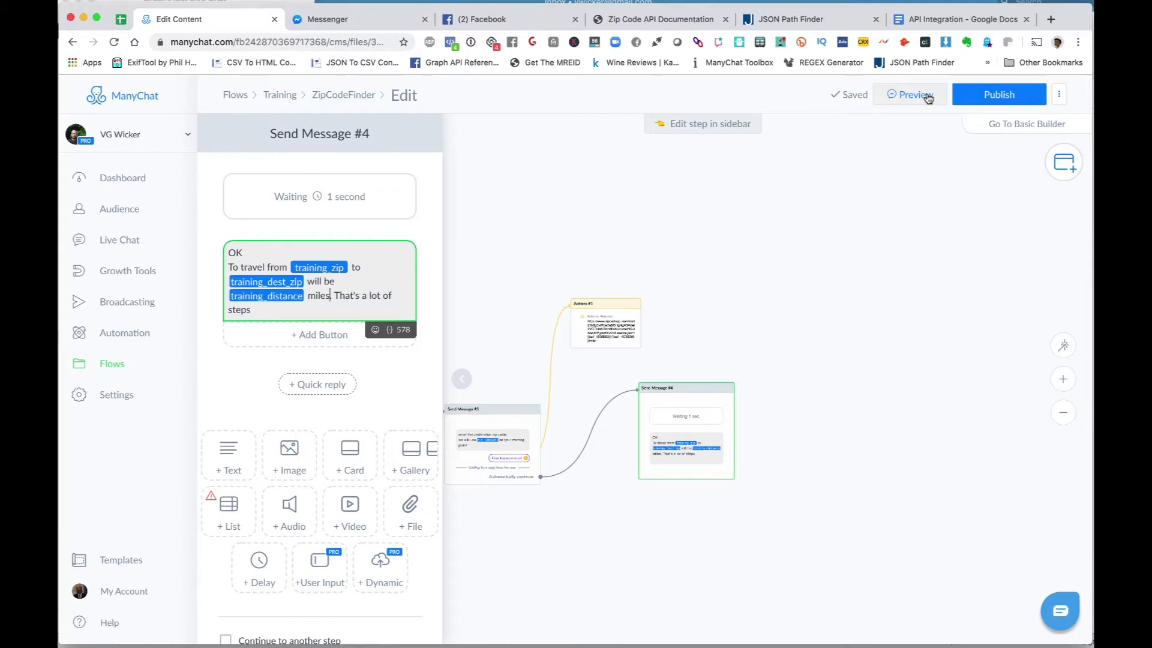
pyautogui.click(928, 98)
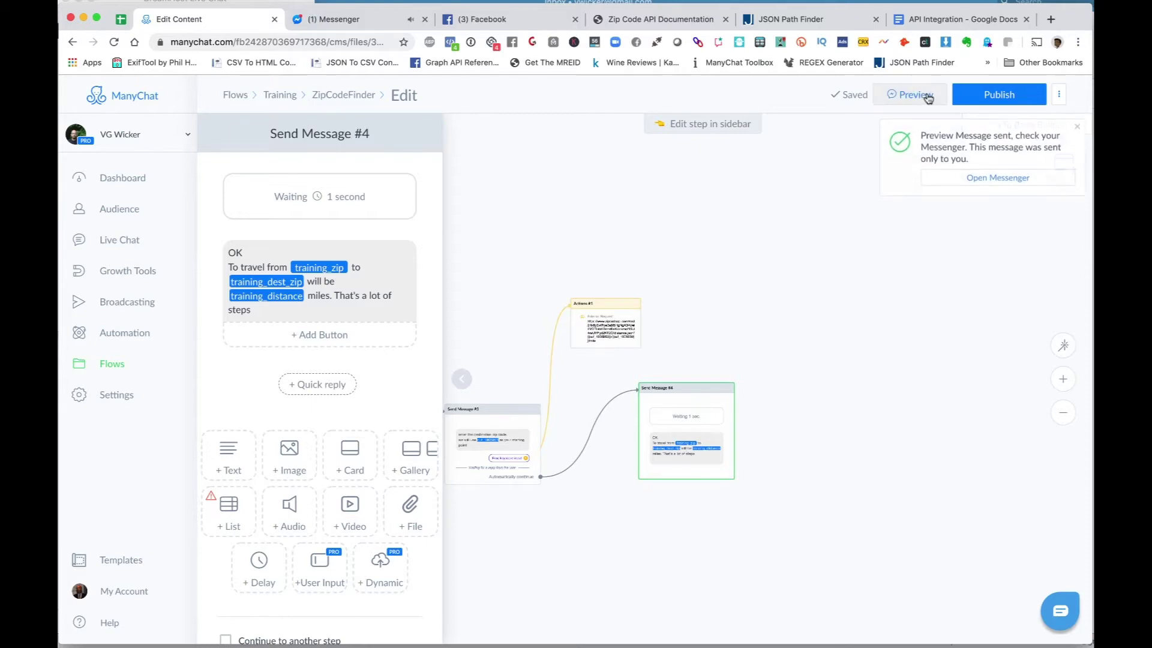
# Retest in Messenger by sending a new street address and zip code 48221
pyautogui.click(336, 19)
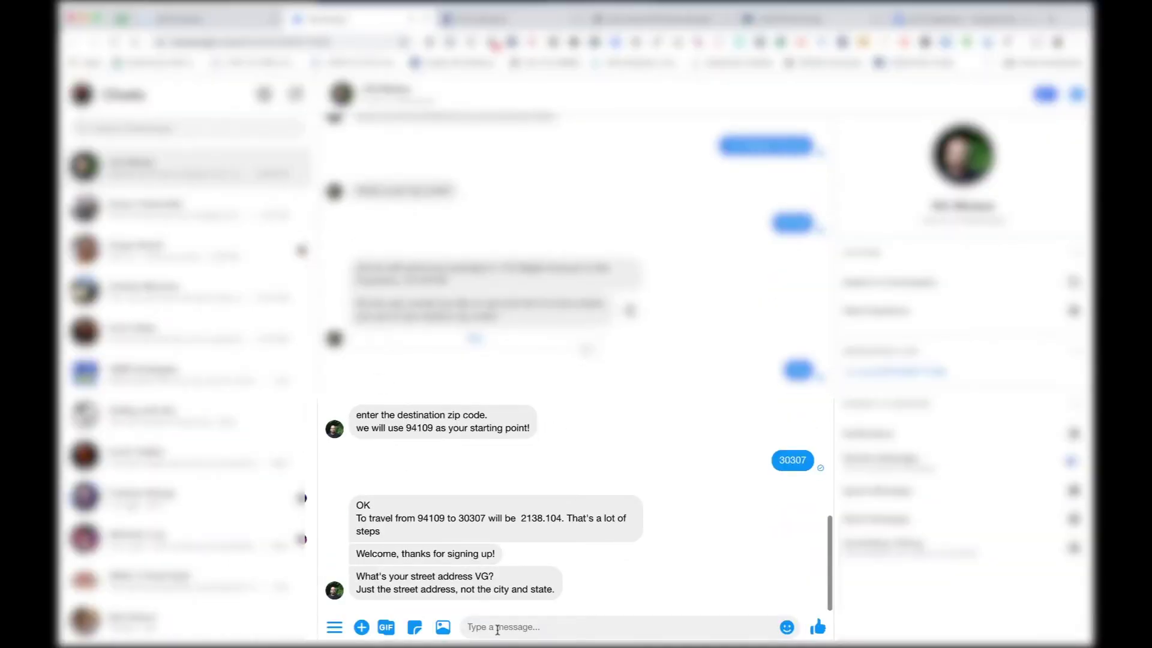
pyautogui.press('Return')
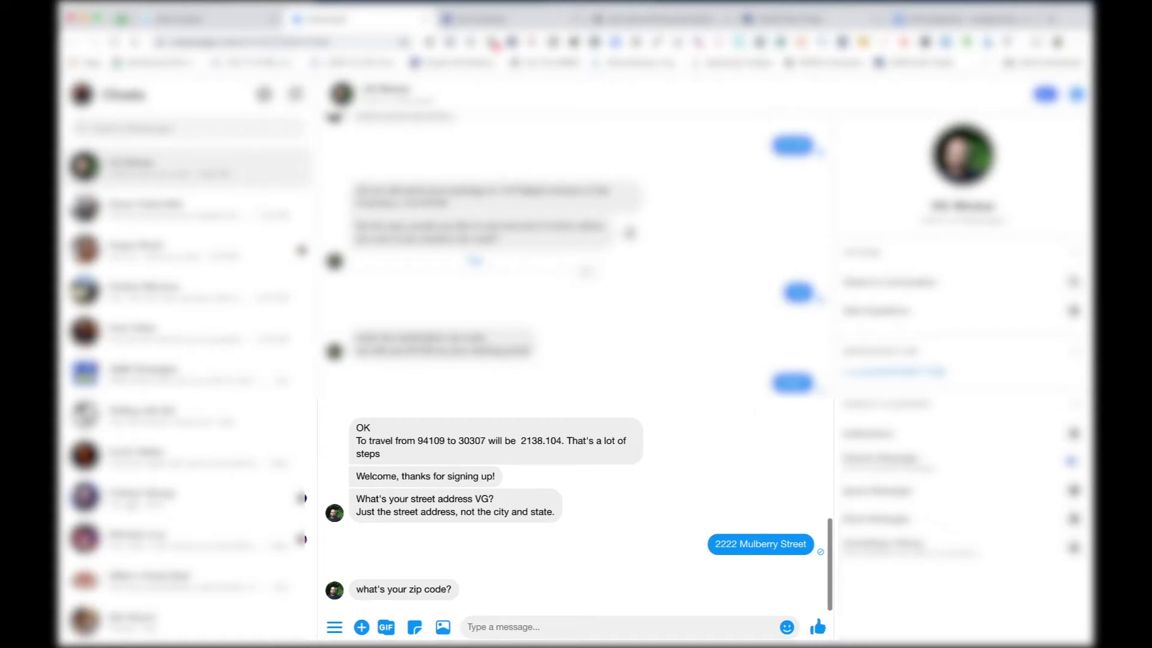
pyautogui.write('48221')
pyautogui.press('Return')
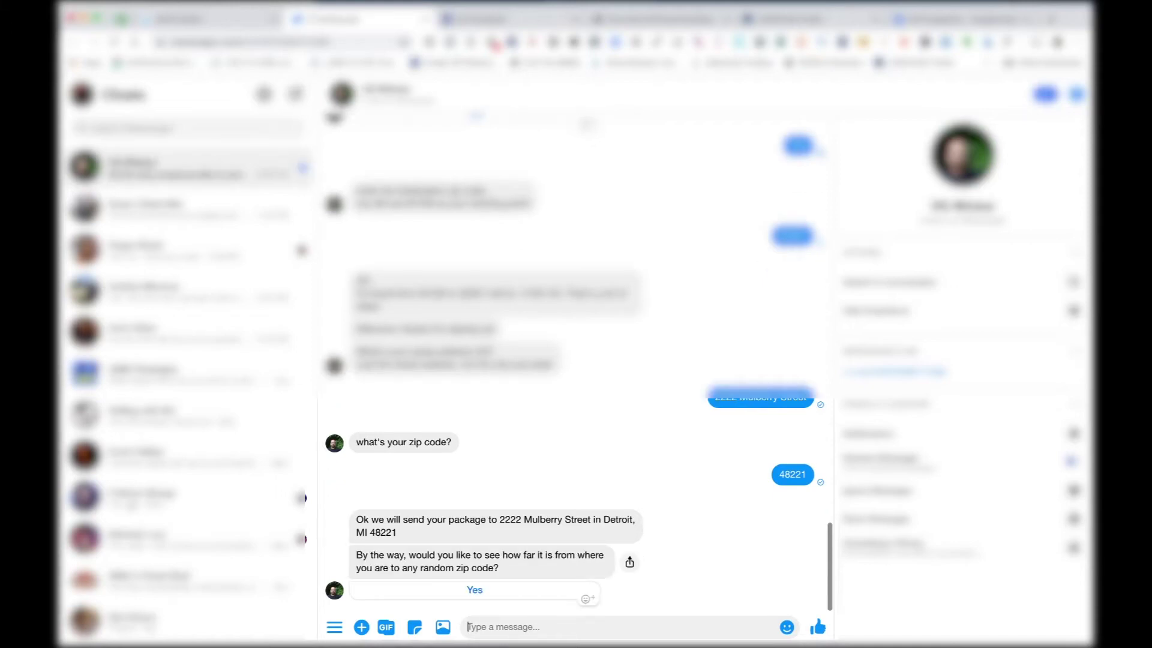
# Accept the distance check and send 90210; the bot replies 1981.812 miles
pyautogui.click(470, 592)
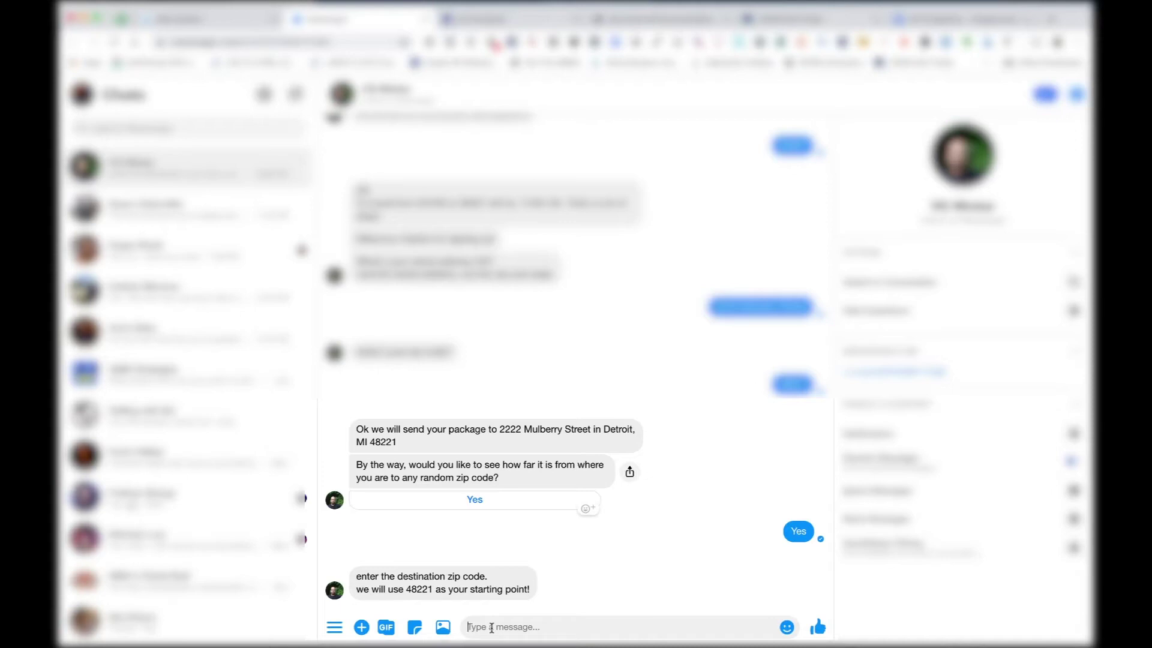
pyautogui.write('90210')
pyautogui.press('Return')
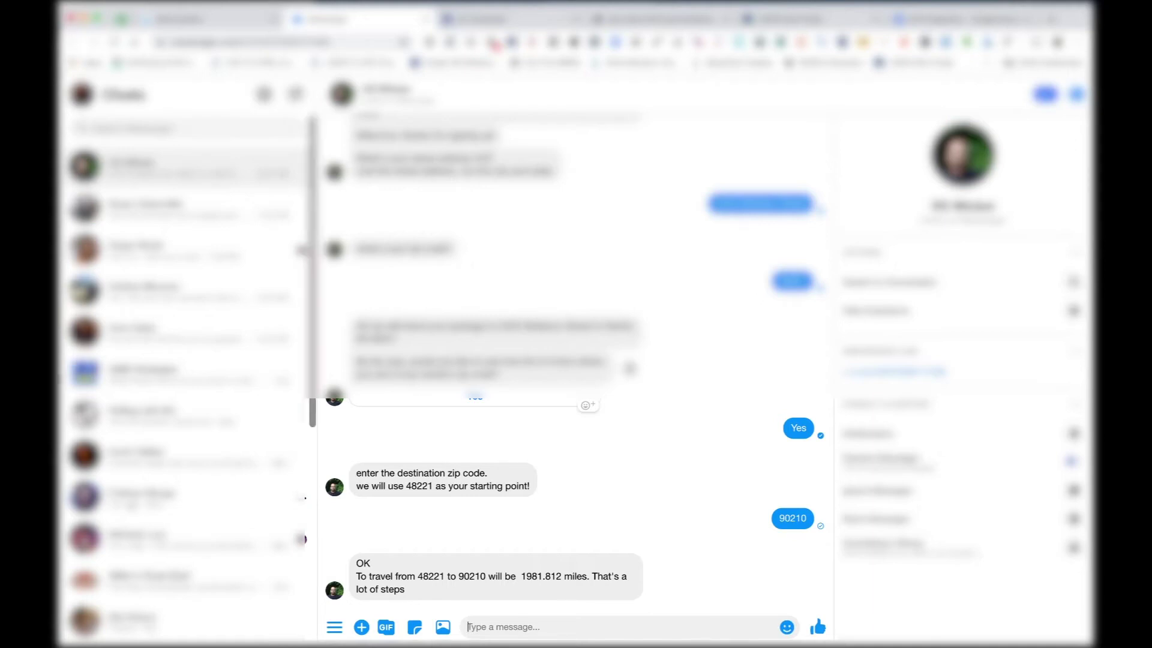
pyautogui.click(174, 23)
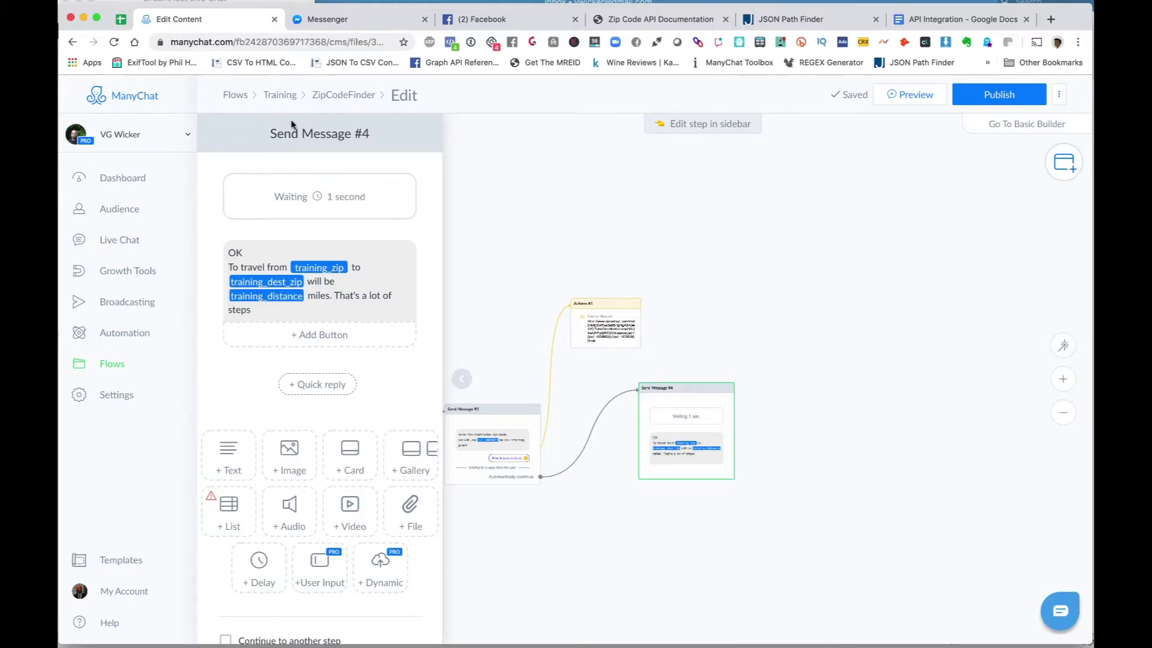
# Recheck Send Message #4's reply text, then close its editor to show the whole ZipCodeFinder canvas
pyautogui.click(599, 514)
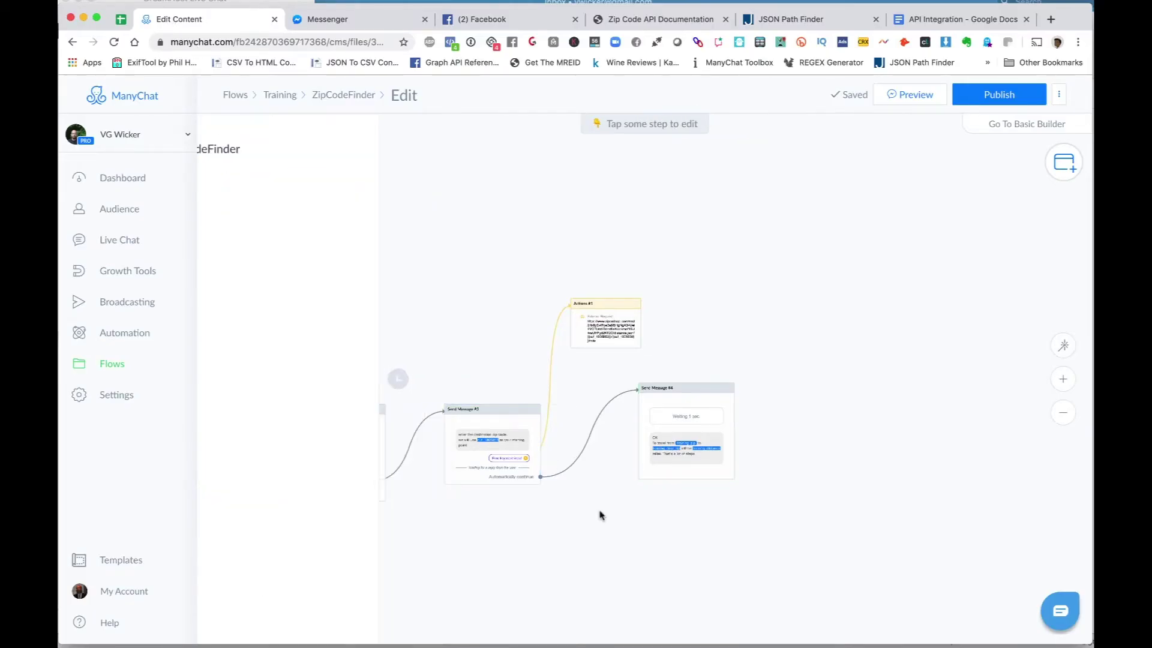
pyautogui.click(682, 463)
pyautogui.click(311, 296)
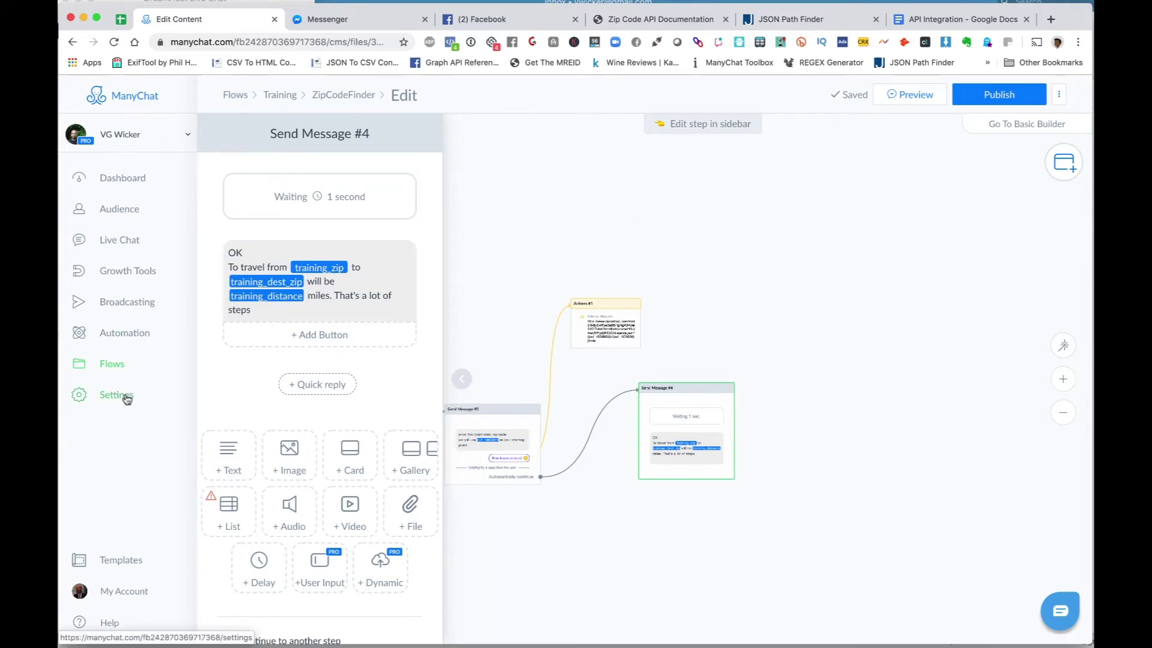
pyautogui.click(810, 283)
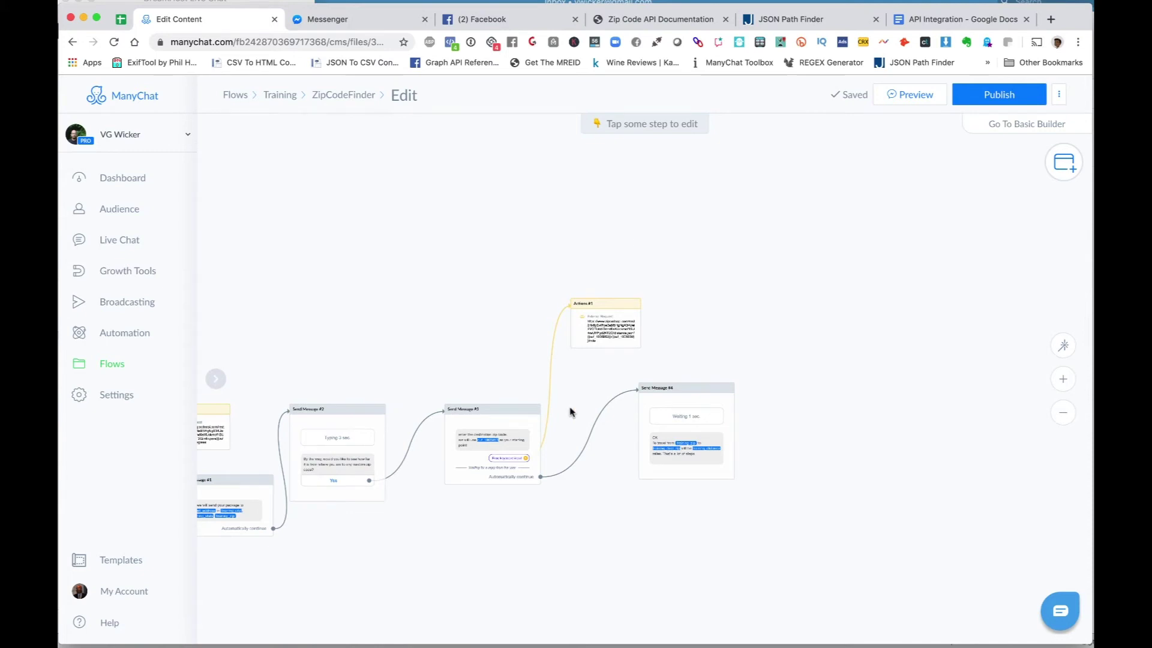